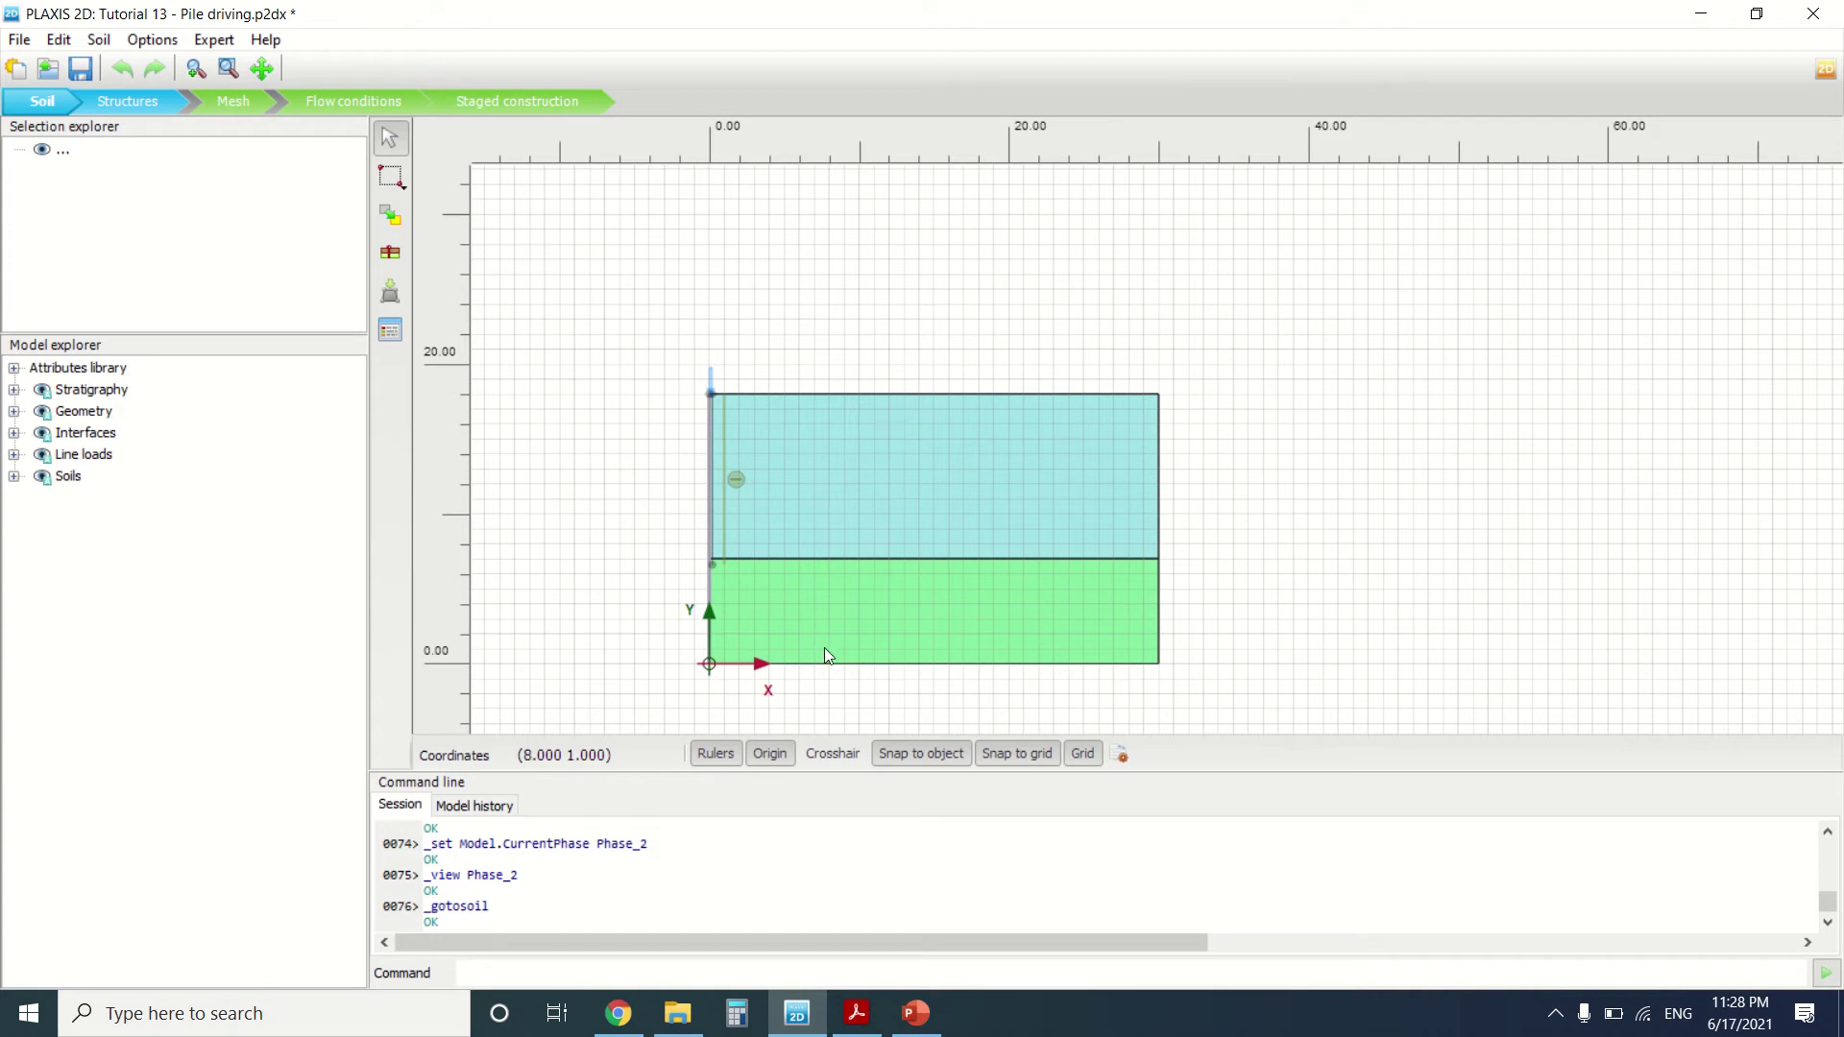
Show the tutorial's page 2 Geometry section and Figure 1 (11 m clay over sand) at 100% zoom.
{"action": "left_click", "coordinate": [846, 1030]}
{"action": "scroll", "coordinate": [702, 523], "scroll_direction": "down", "scroll_amount": 2}
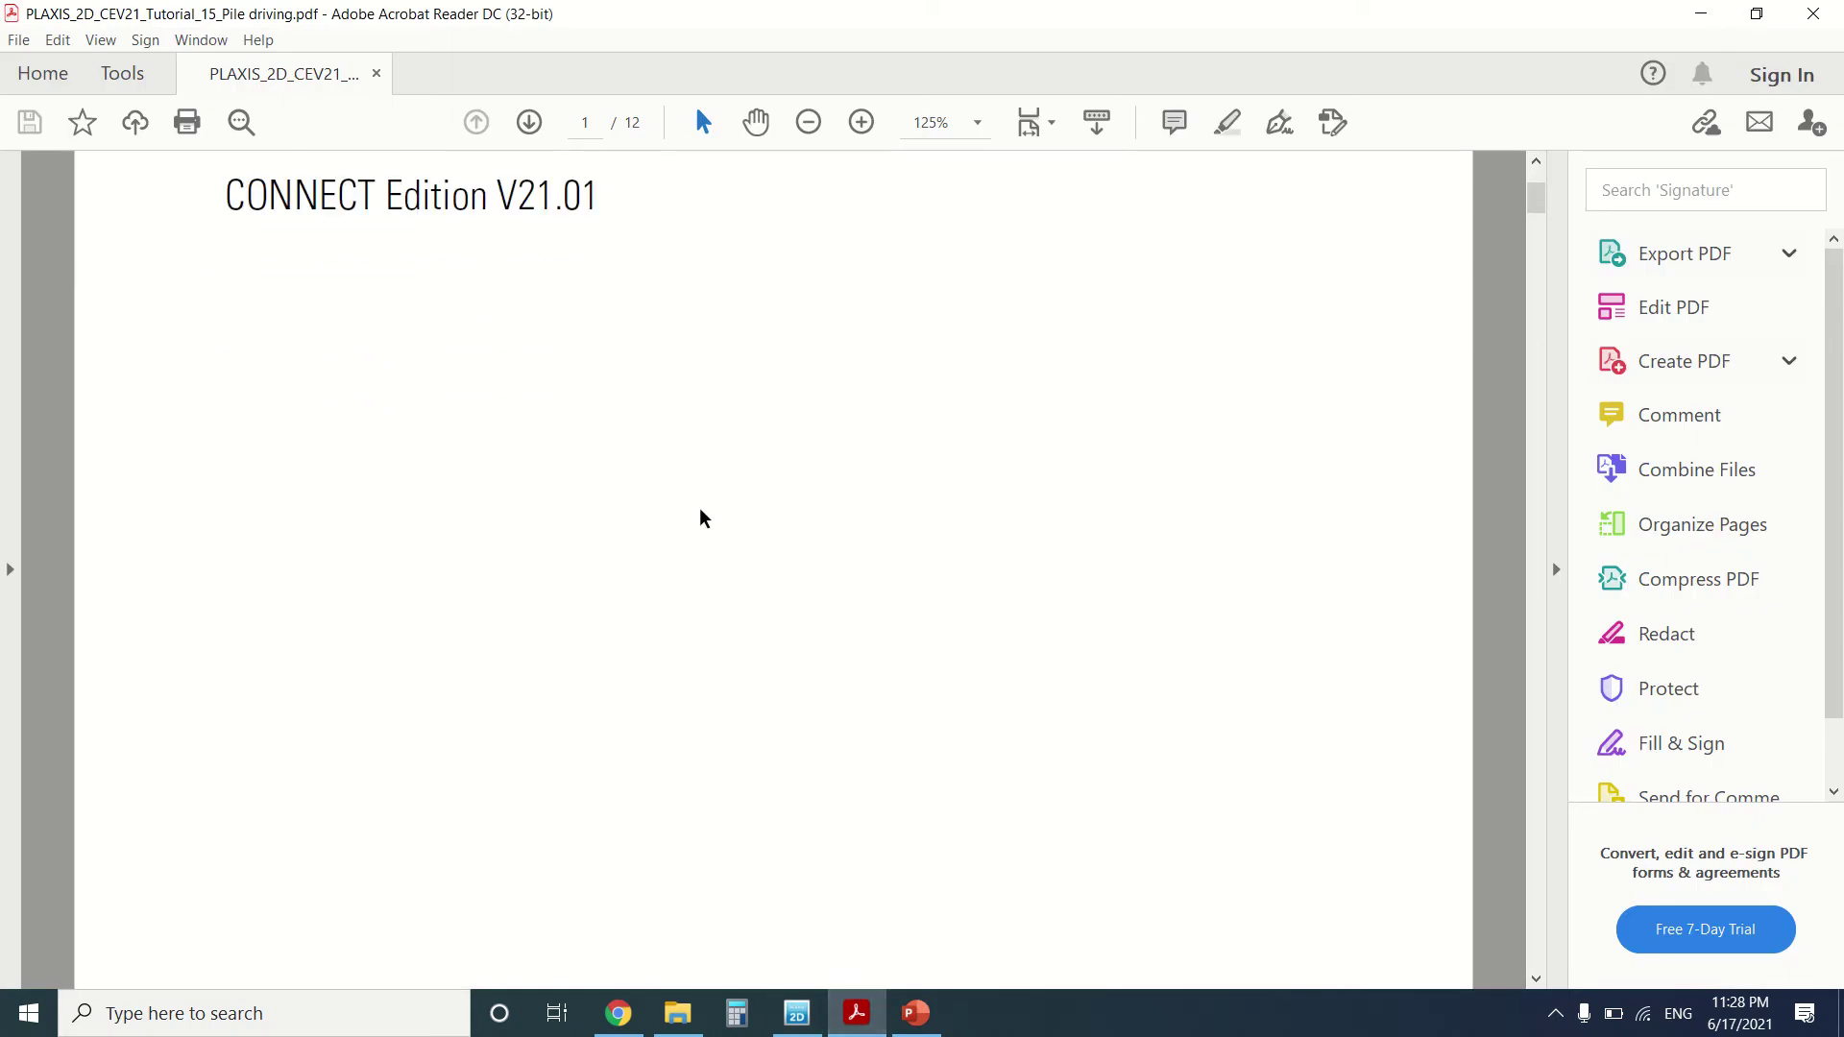
{"action": "scroll", "coordinate": [691, 471], "scroll_direction": "down", "scroll_amount": 5}
{"action": "key", "text": "ctrl+minus"}
{"action": "key", "text": "ctrl+minus"}
{"action": "key", "text": "ctrl+minus"}
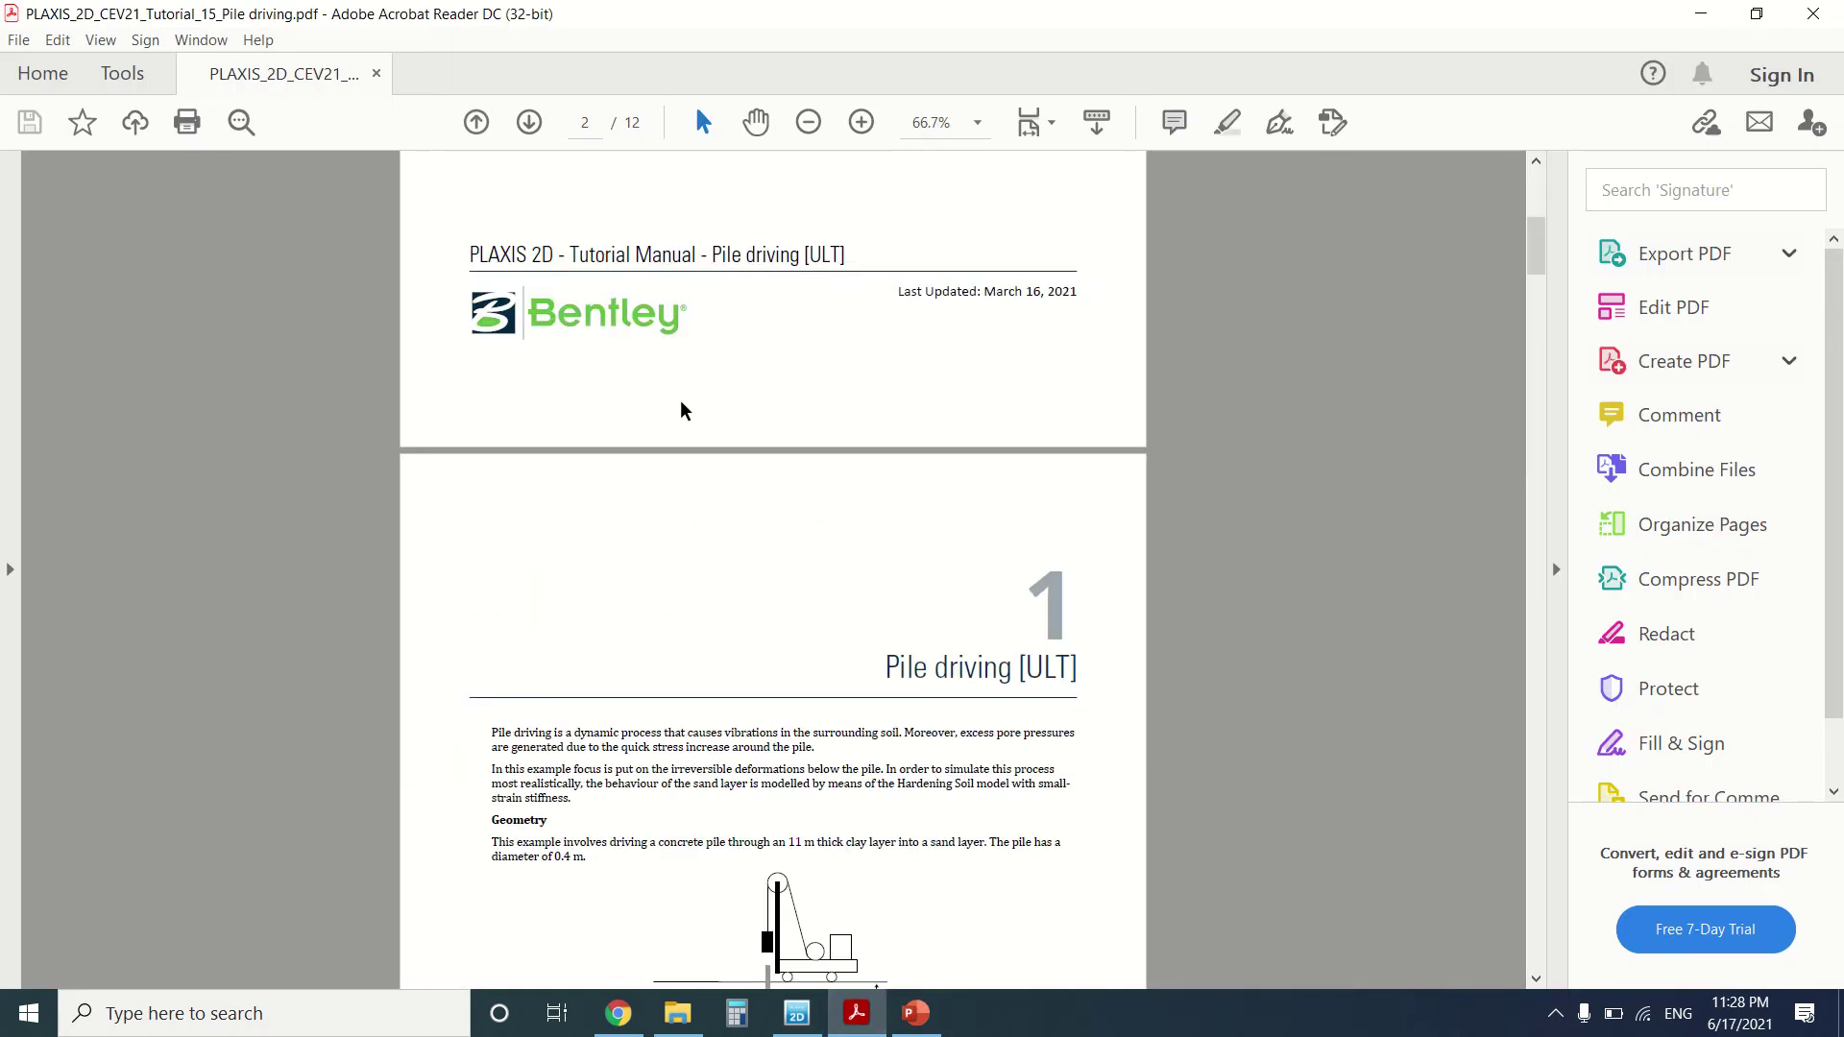
{"action": "scroll", "coordinate": [683, 409], "scroll_direction": "down", "scroll_amount": 5}
{"action": "key", "text": "ctrl+plus"}
{"action": "key", "text": "ctrl+plus"}
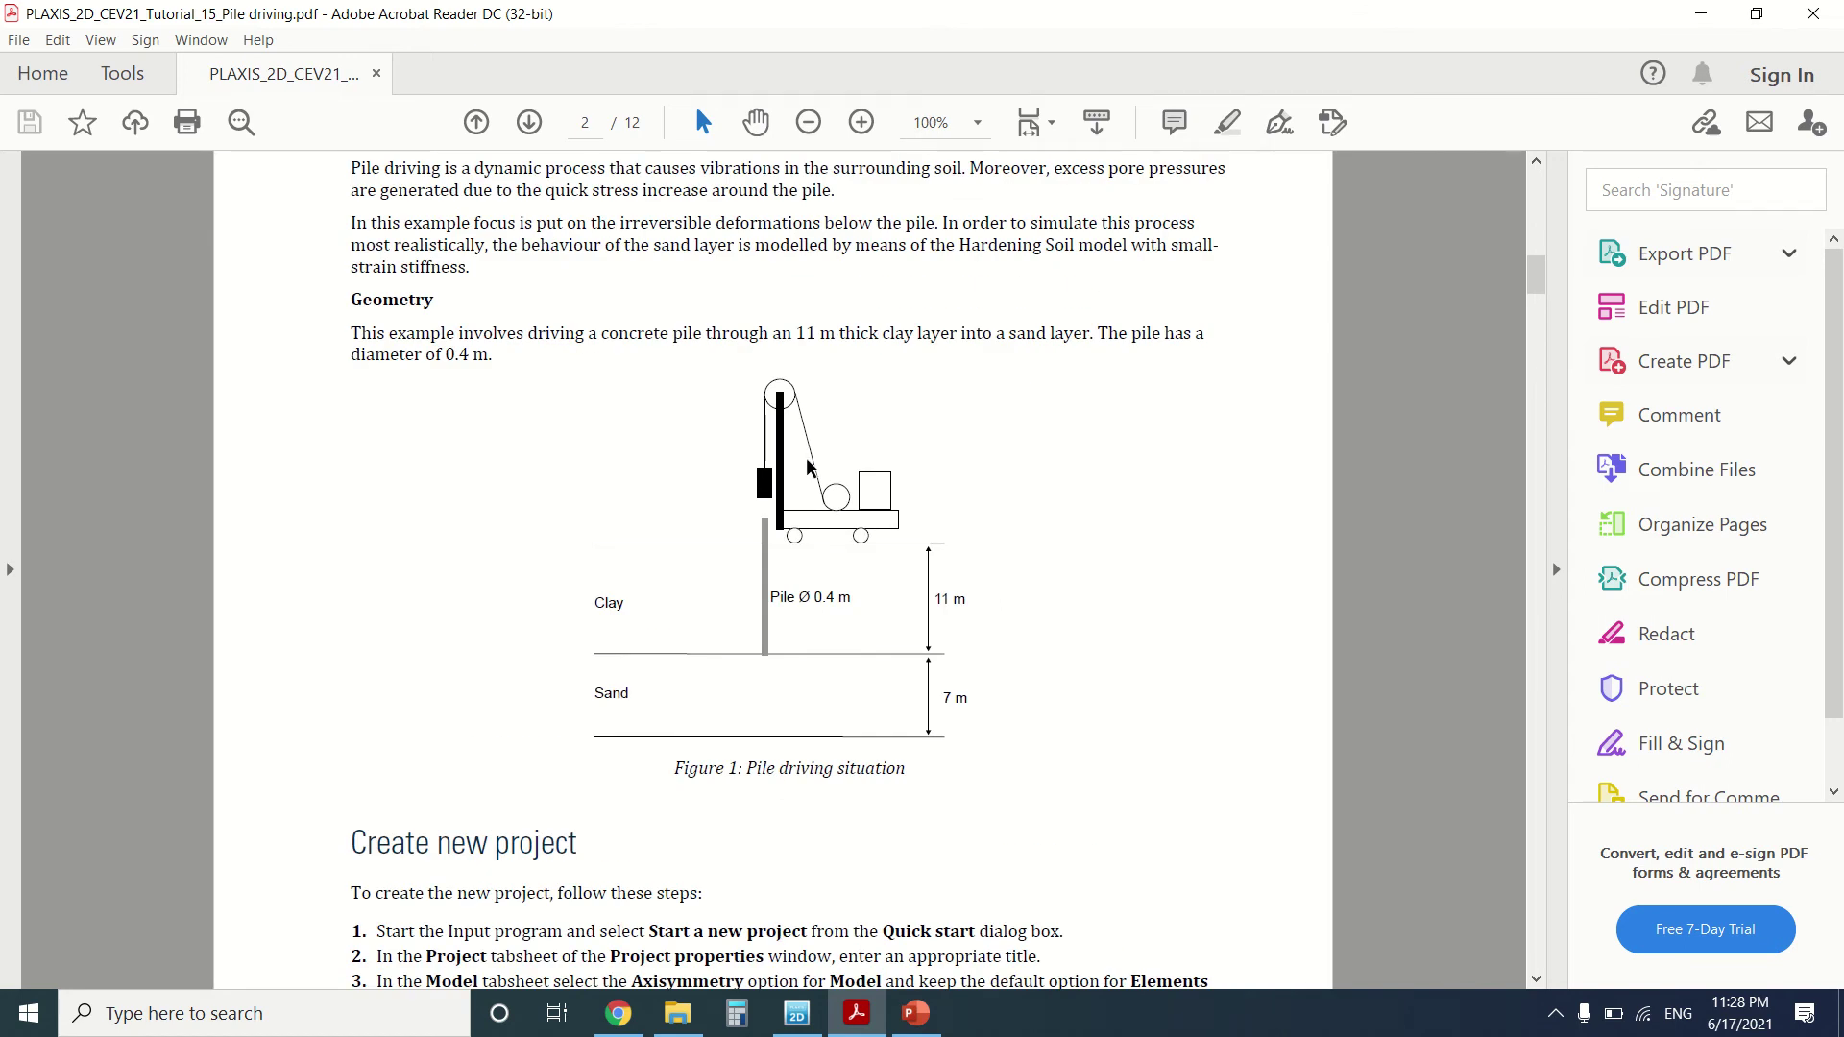
{"action": "scroll", "coordinate": [808, 468], "scroll_direction": "up", "scroll_amount": 1}
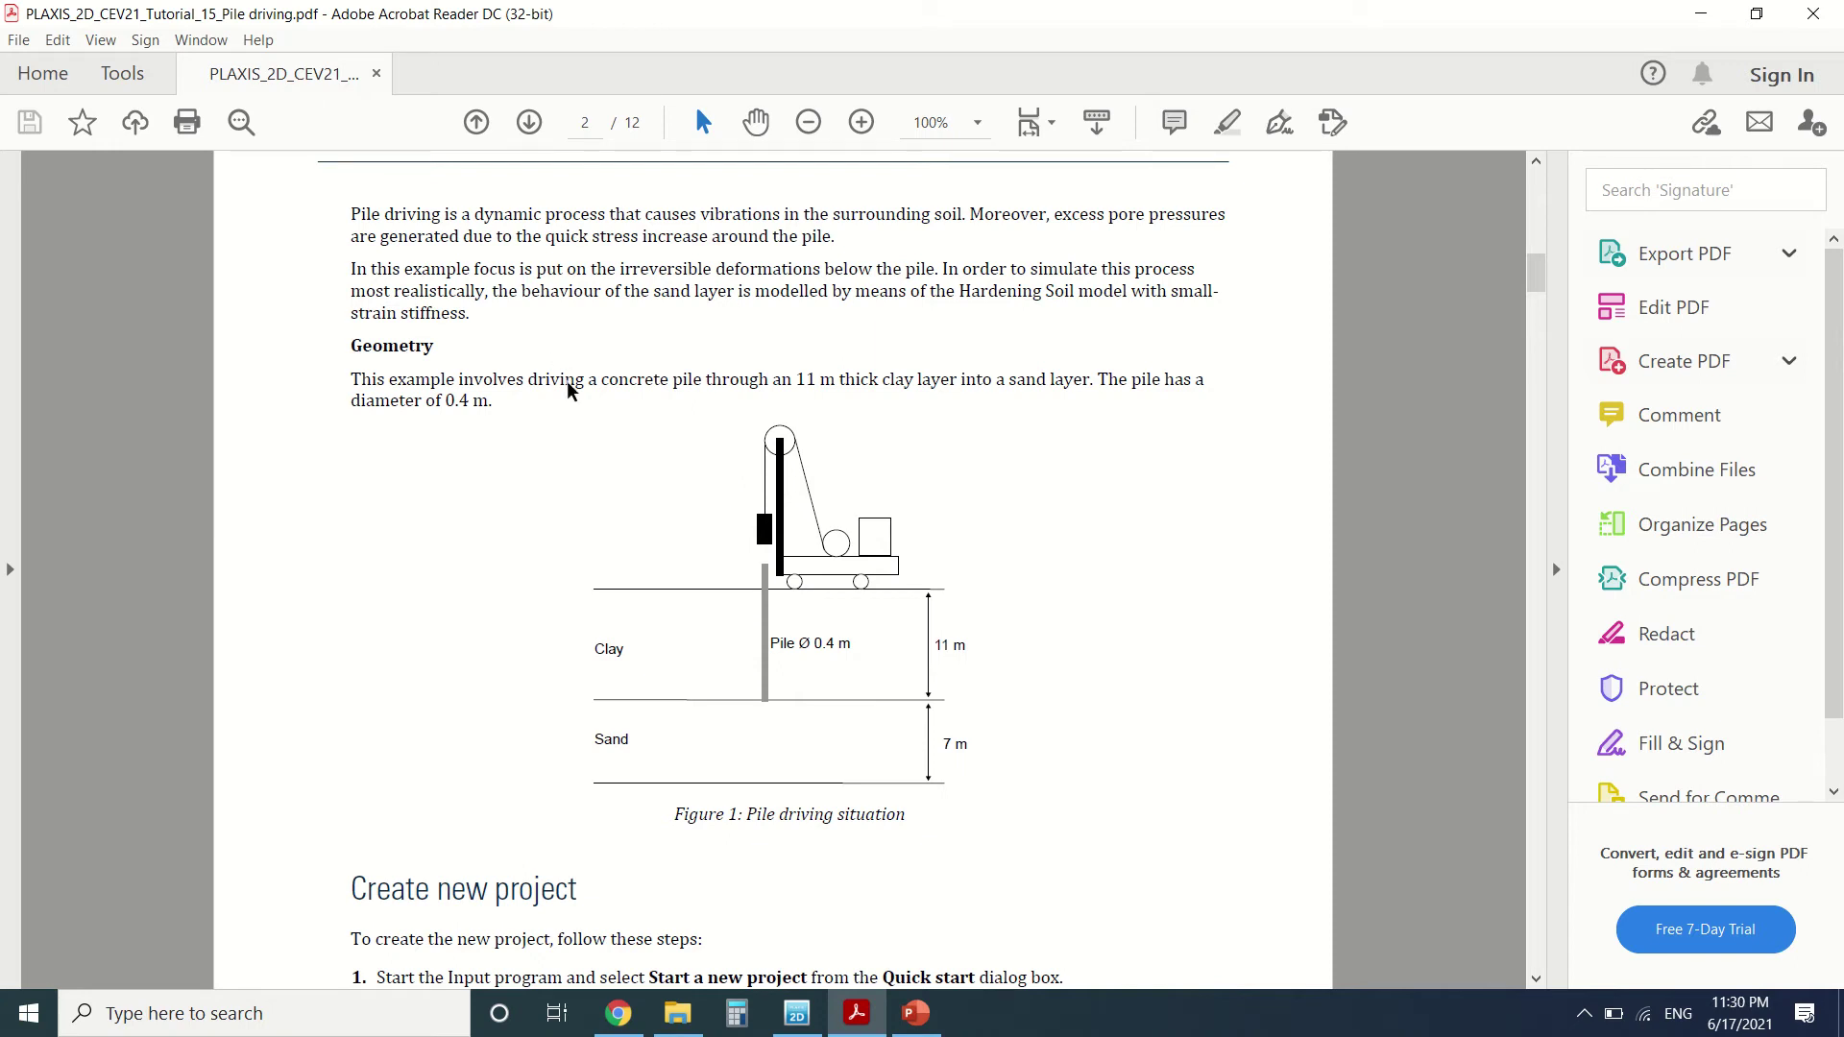
Scroll the manual past Create new project to page 3's Define the soil stratigraphy steps.
{"action": "scroll", "coordinate": [566, 365], "scroll_direction": "down", "scroll_amount": 1}
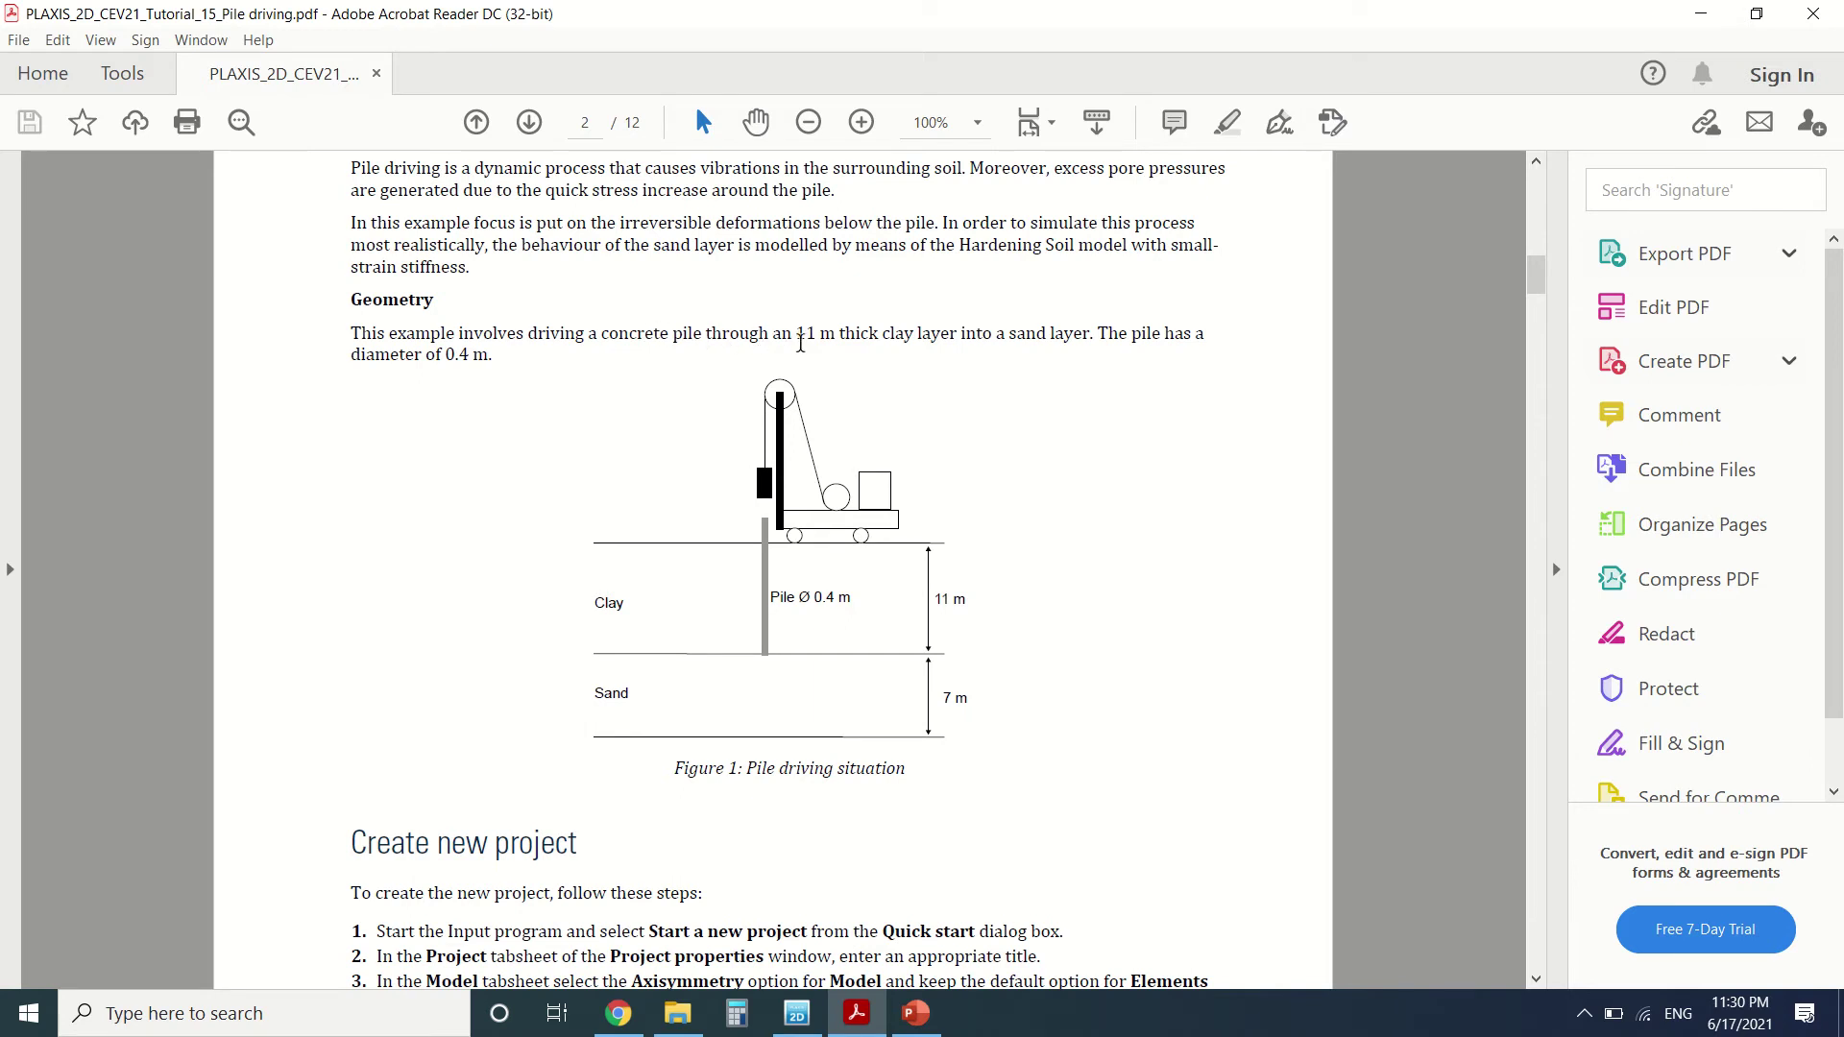
{"action": "scroll", "coordinate": [807, 343], "scroll_direction": "down", "scroll_amount": 1}
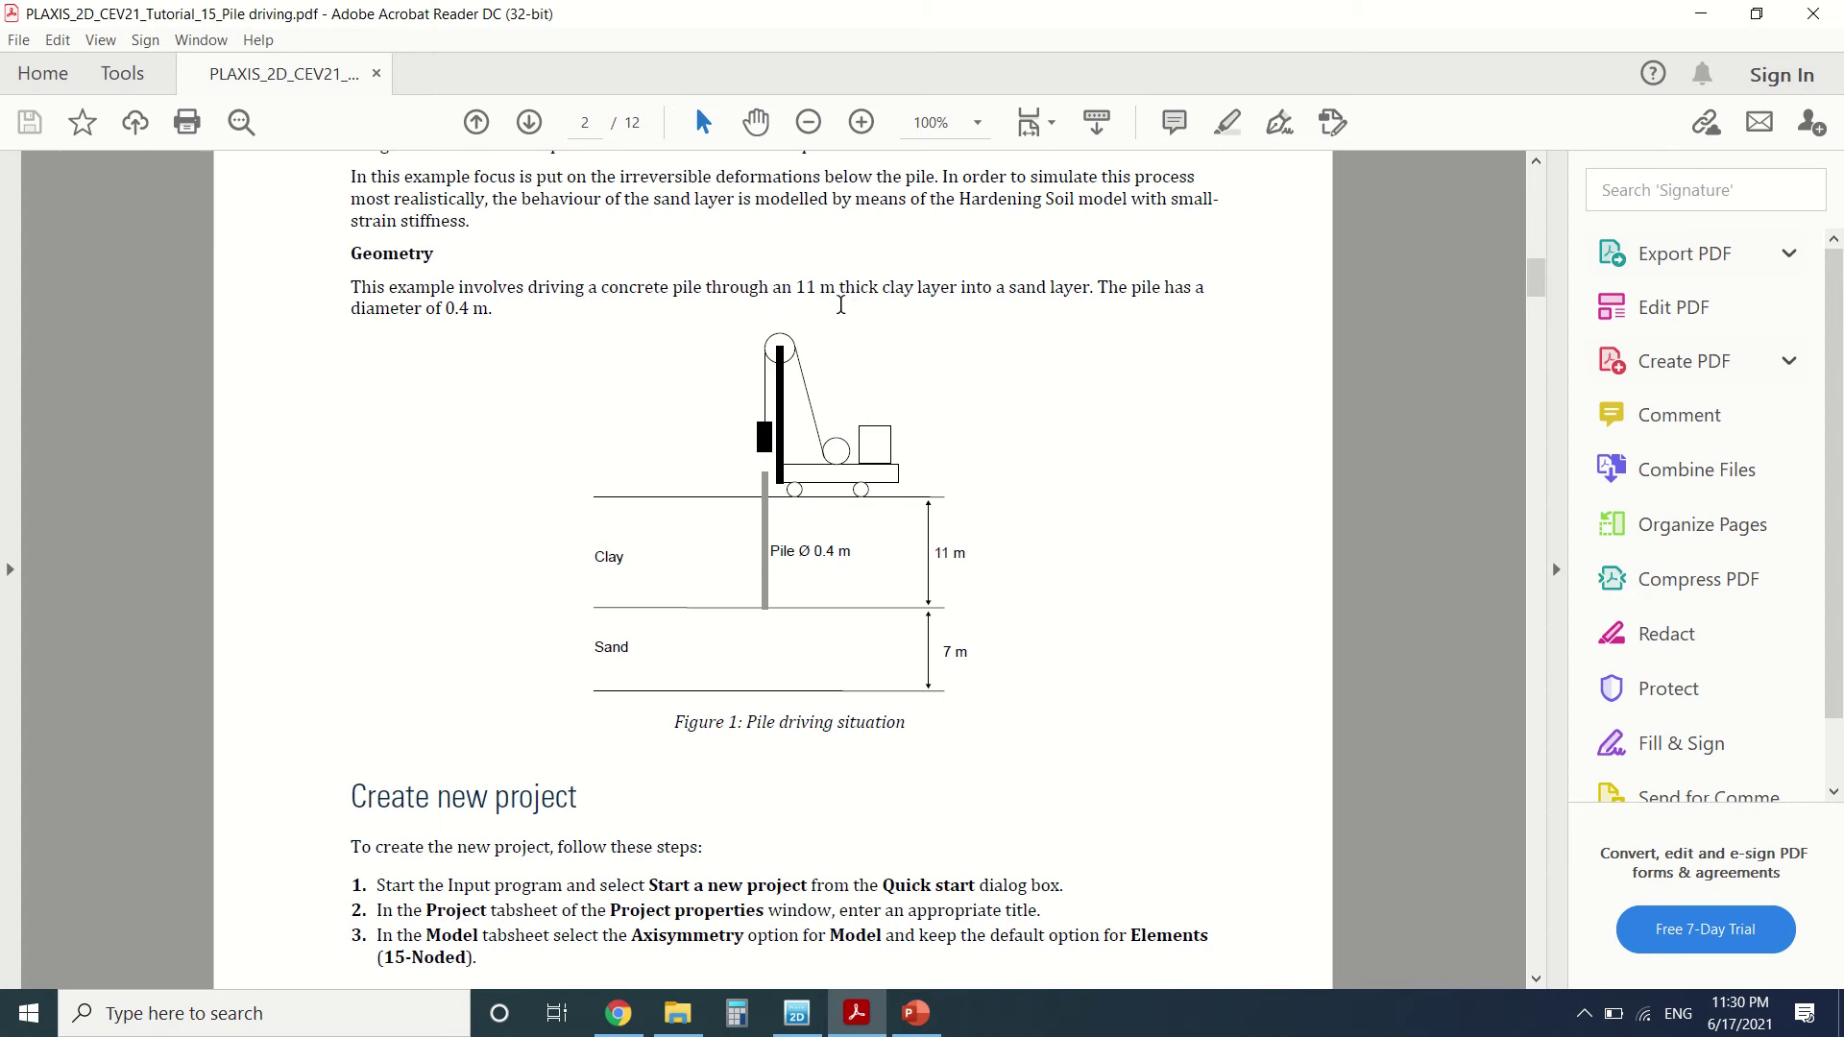
{"action": "scroll", "coordinate": [862, 350], "scroll_direction": "down", "scroll_amount": 2}
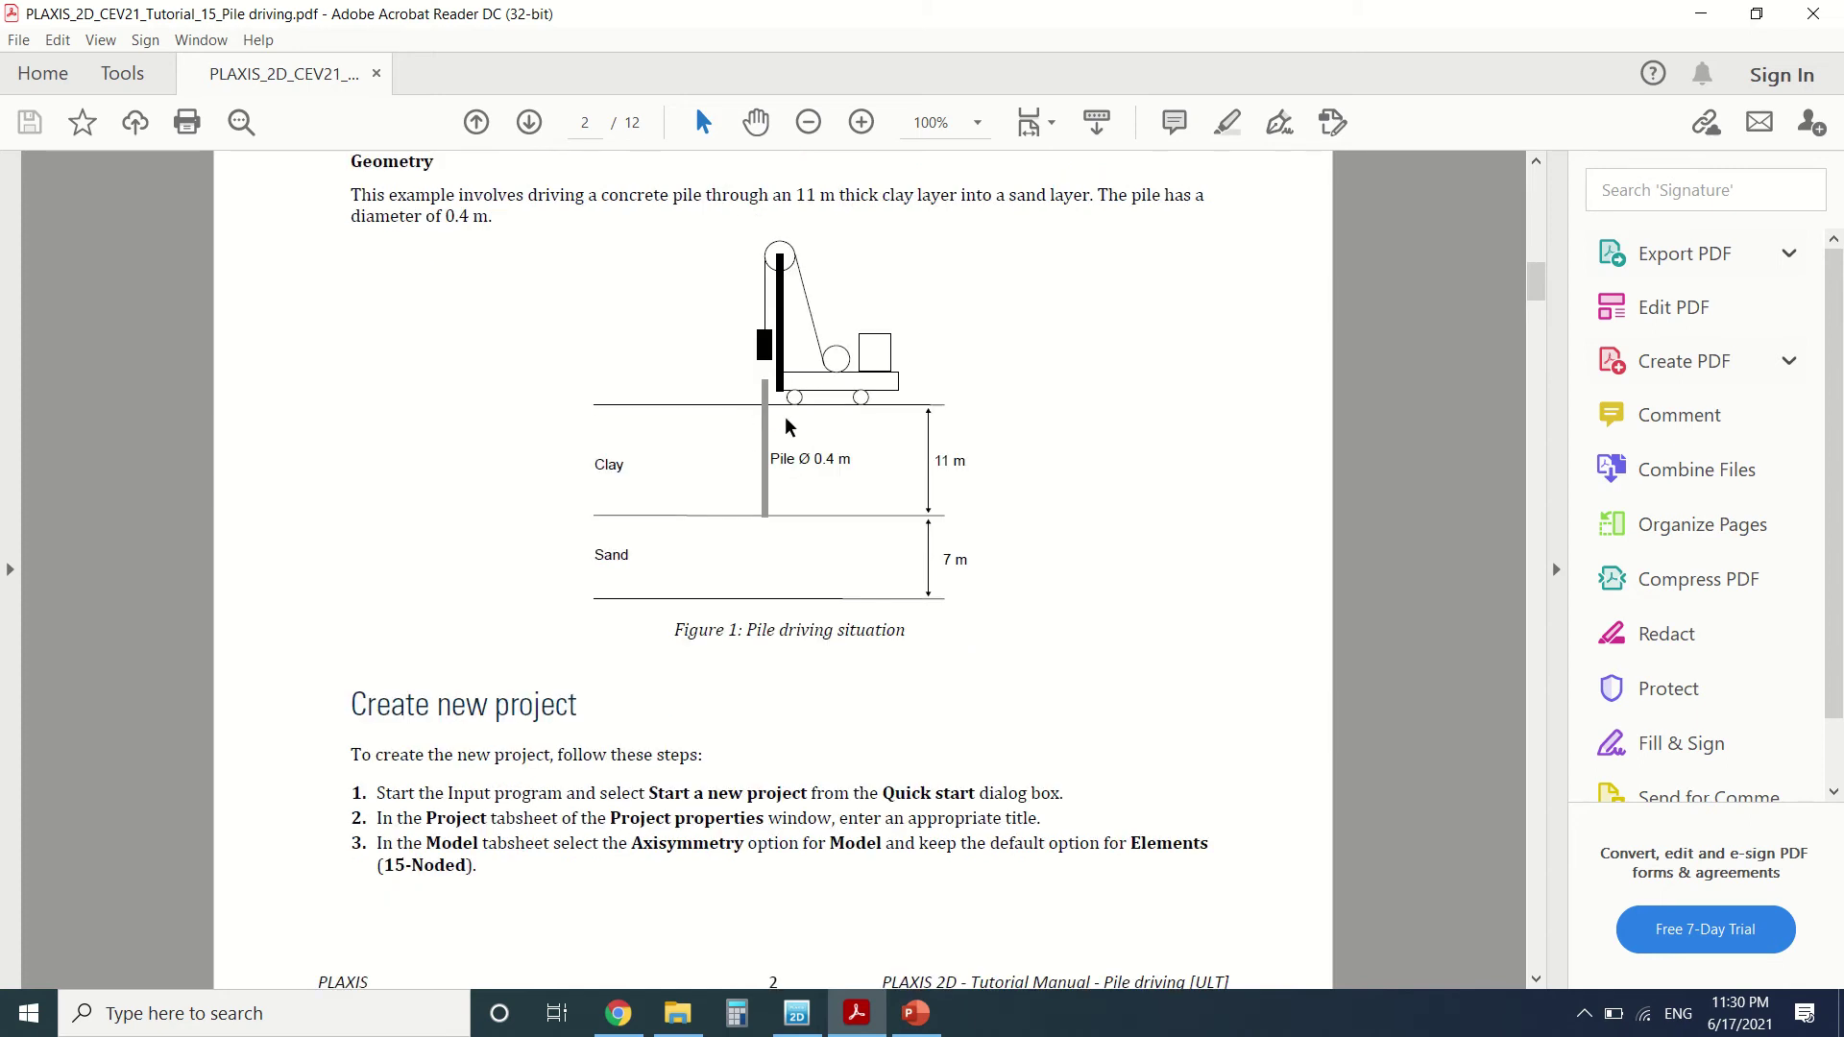
{"action": "scroll", "coordinate": [785, 431], "scroll_direction": "down", "scroll_amount": 2}
{"action": "scroll", "coordinate": [758, 461], "scroll_direction": "down", "scroll_amount": 4}
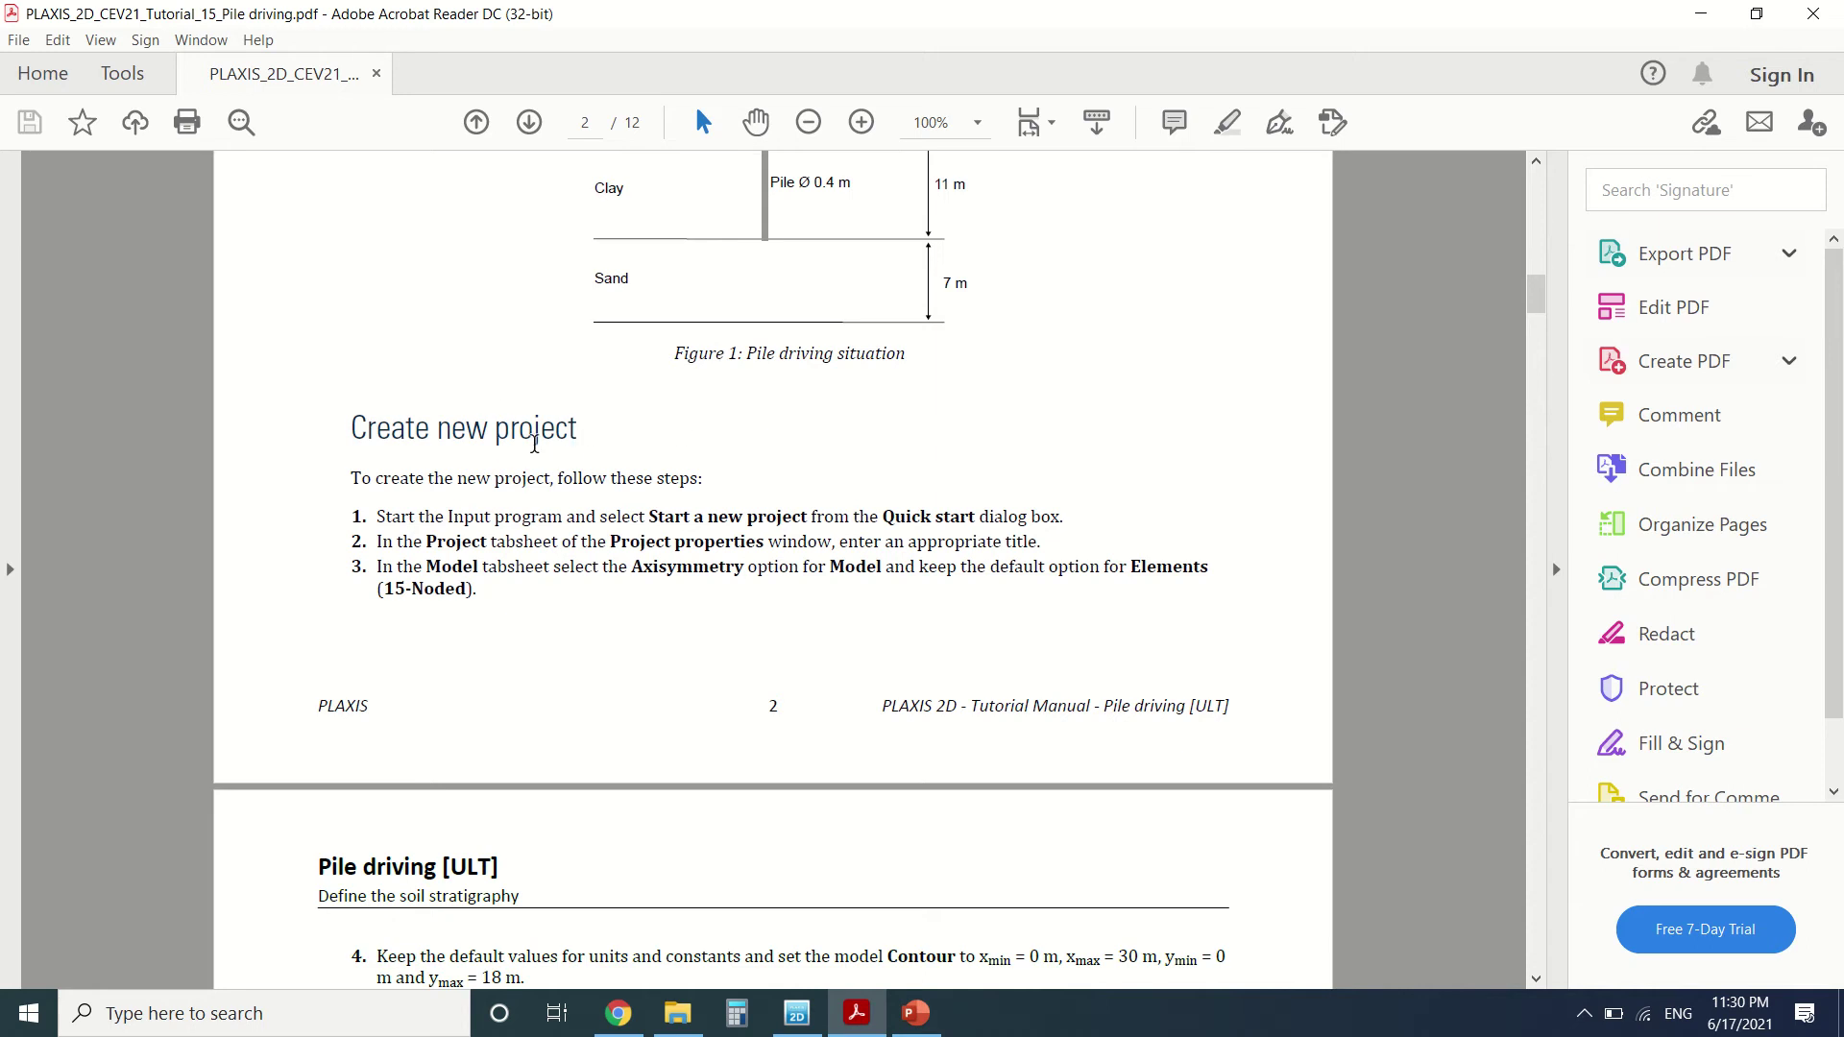
{"action": "scroll", "coordinate": [566, 441], "scroll_direction": "down", "scroll_amount": 4}
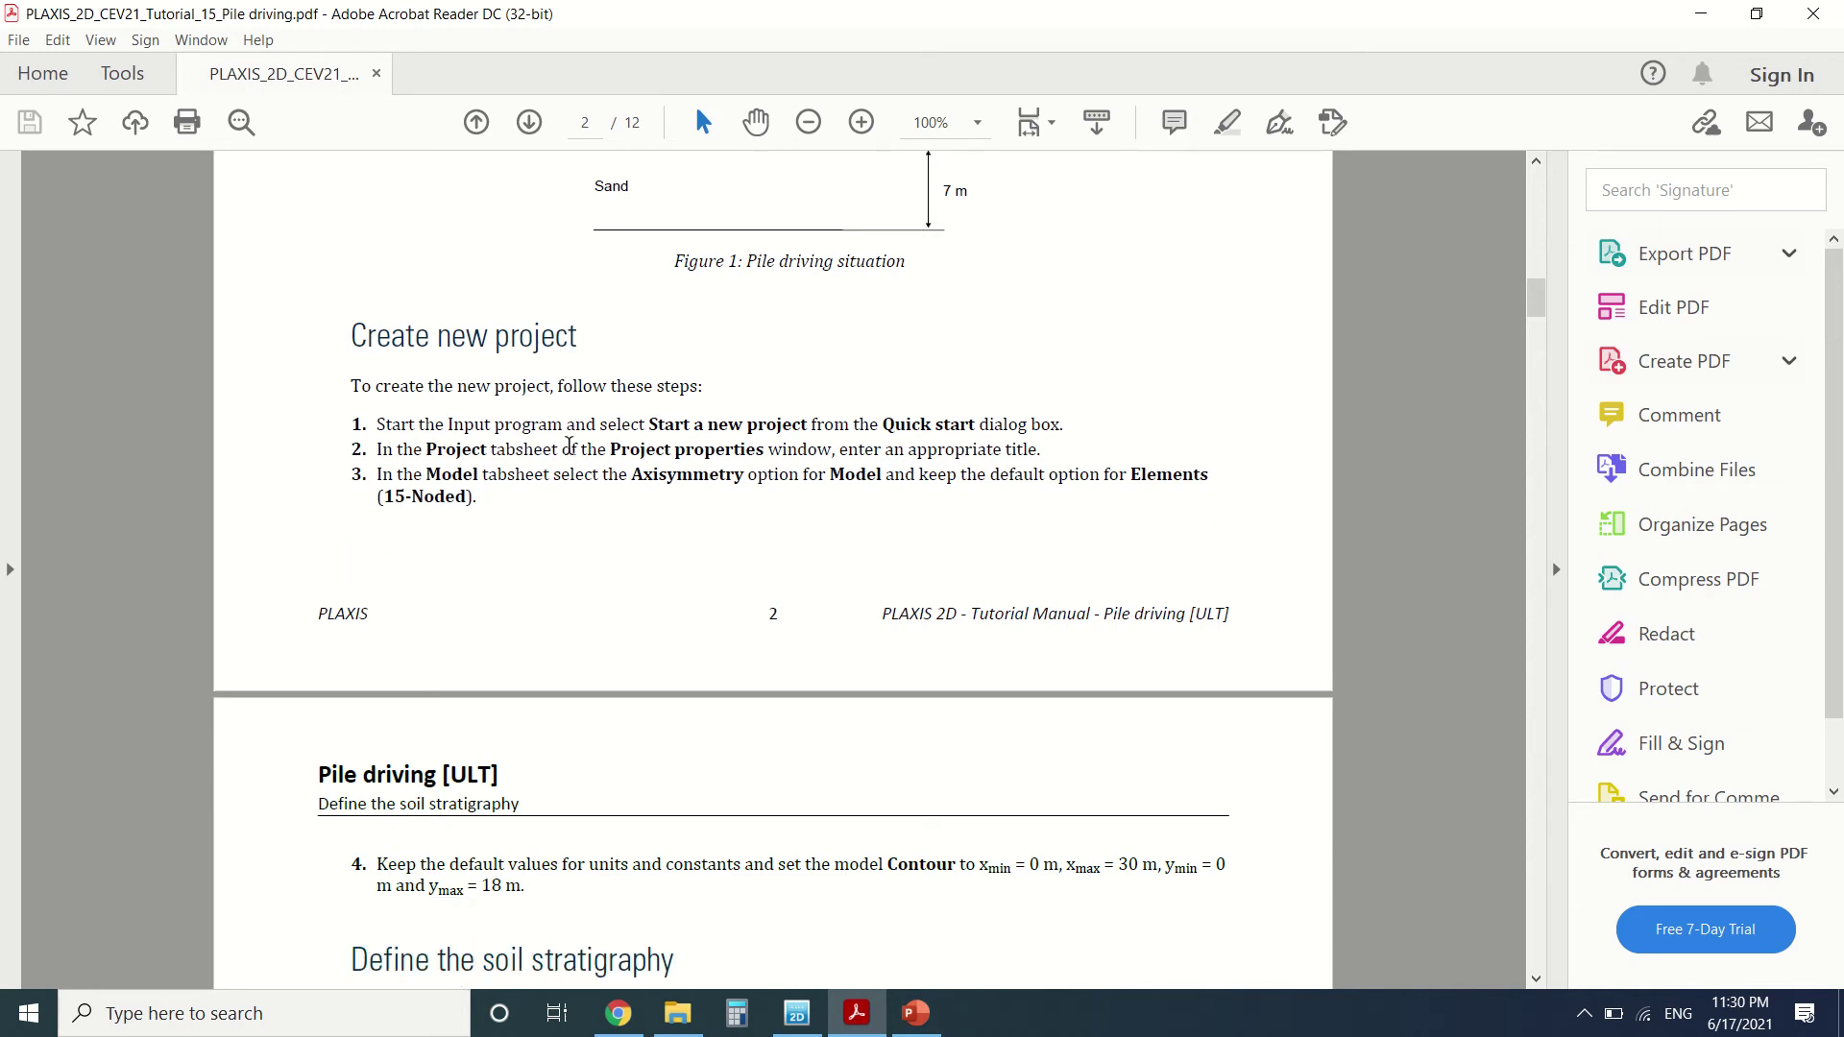
{"action": "scroll", "coordinate": [566, 432], "scroll_direction": "down", "scroll_amount": 7}
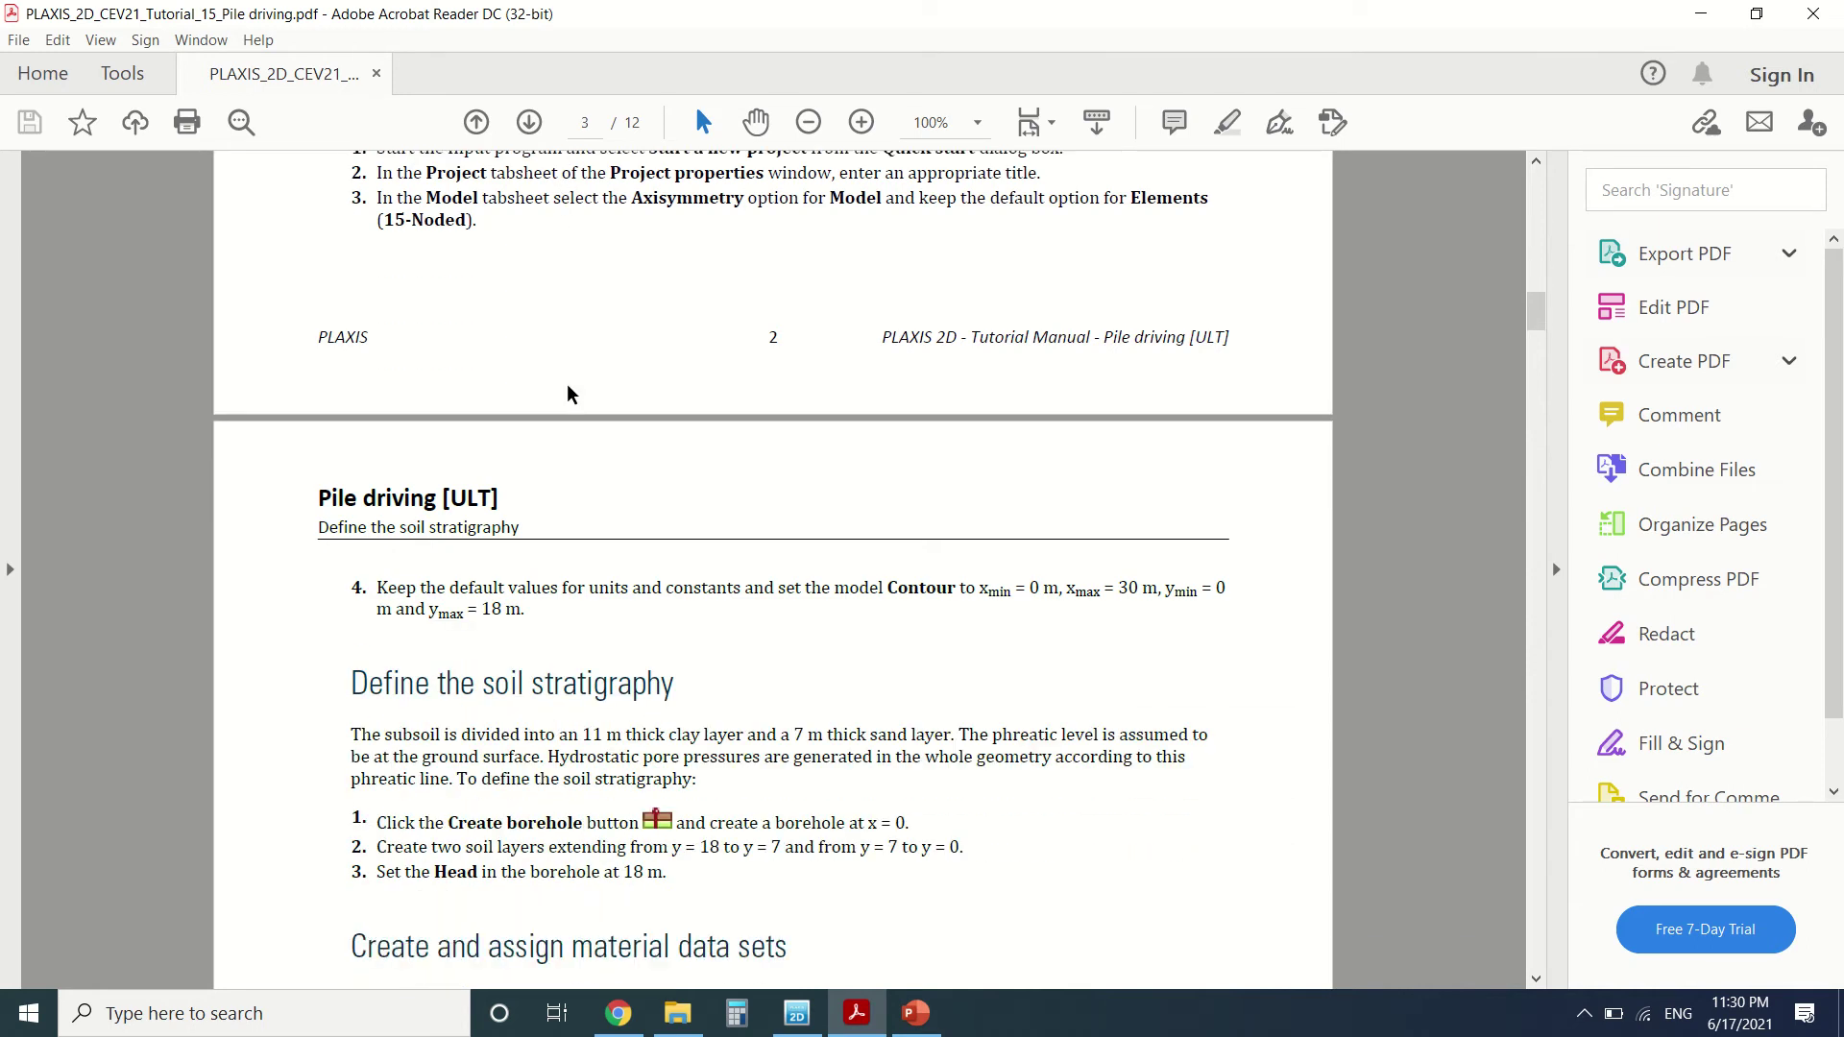
{"action": "scroll", "coordinate": [567, 393], "scroll_direction": "down", "scroll_amount": 1}
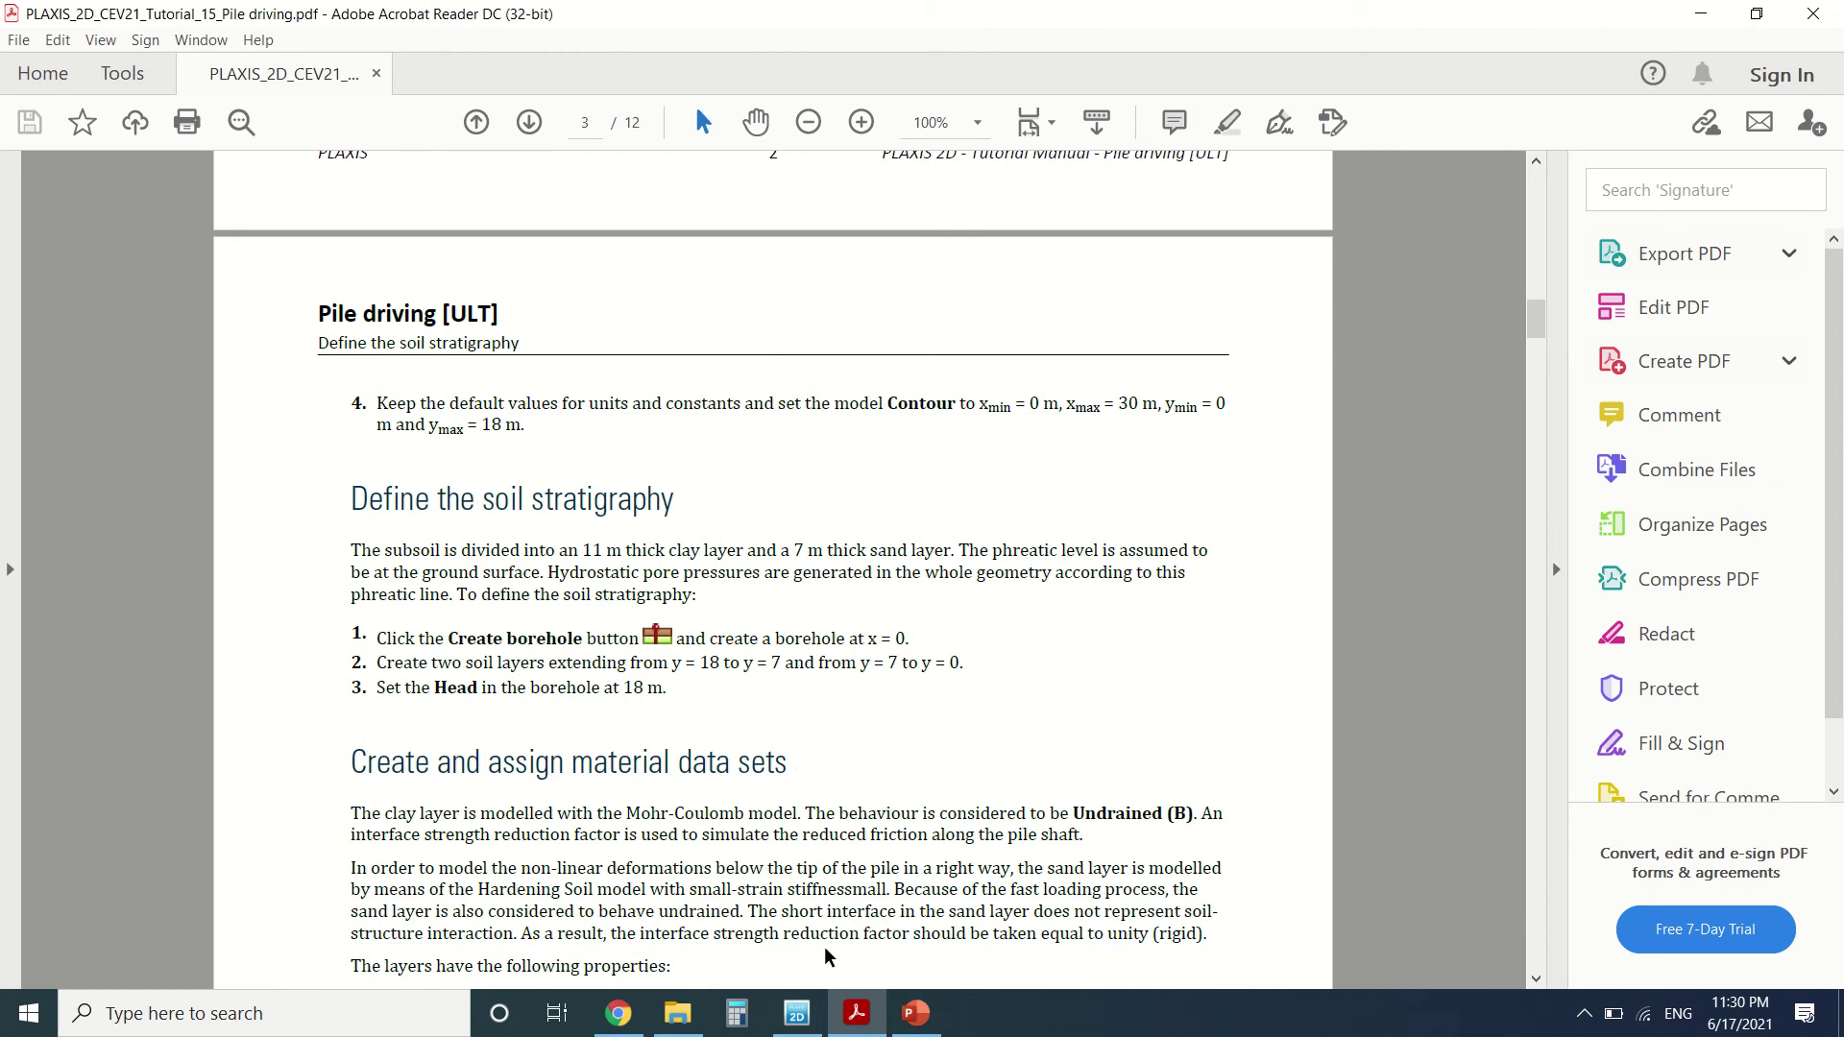
{"action": "scroll", "coordinate": [602, 502], "scroll_direction": "down", "scroll_amount": 1}
Edit Borehole_1 to show its layers: Clay 18–7 m, Sand 7–0 m, head 18 m.
{"action": "left_click", "coordinate": [797, 1012]}
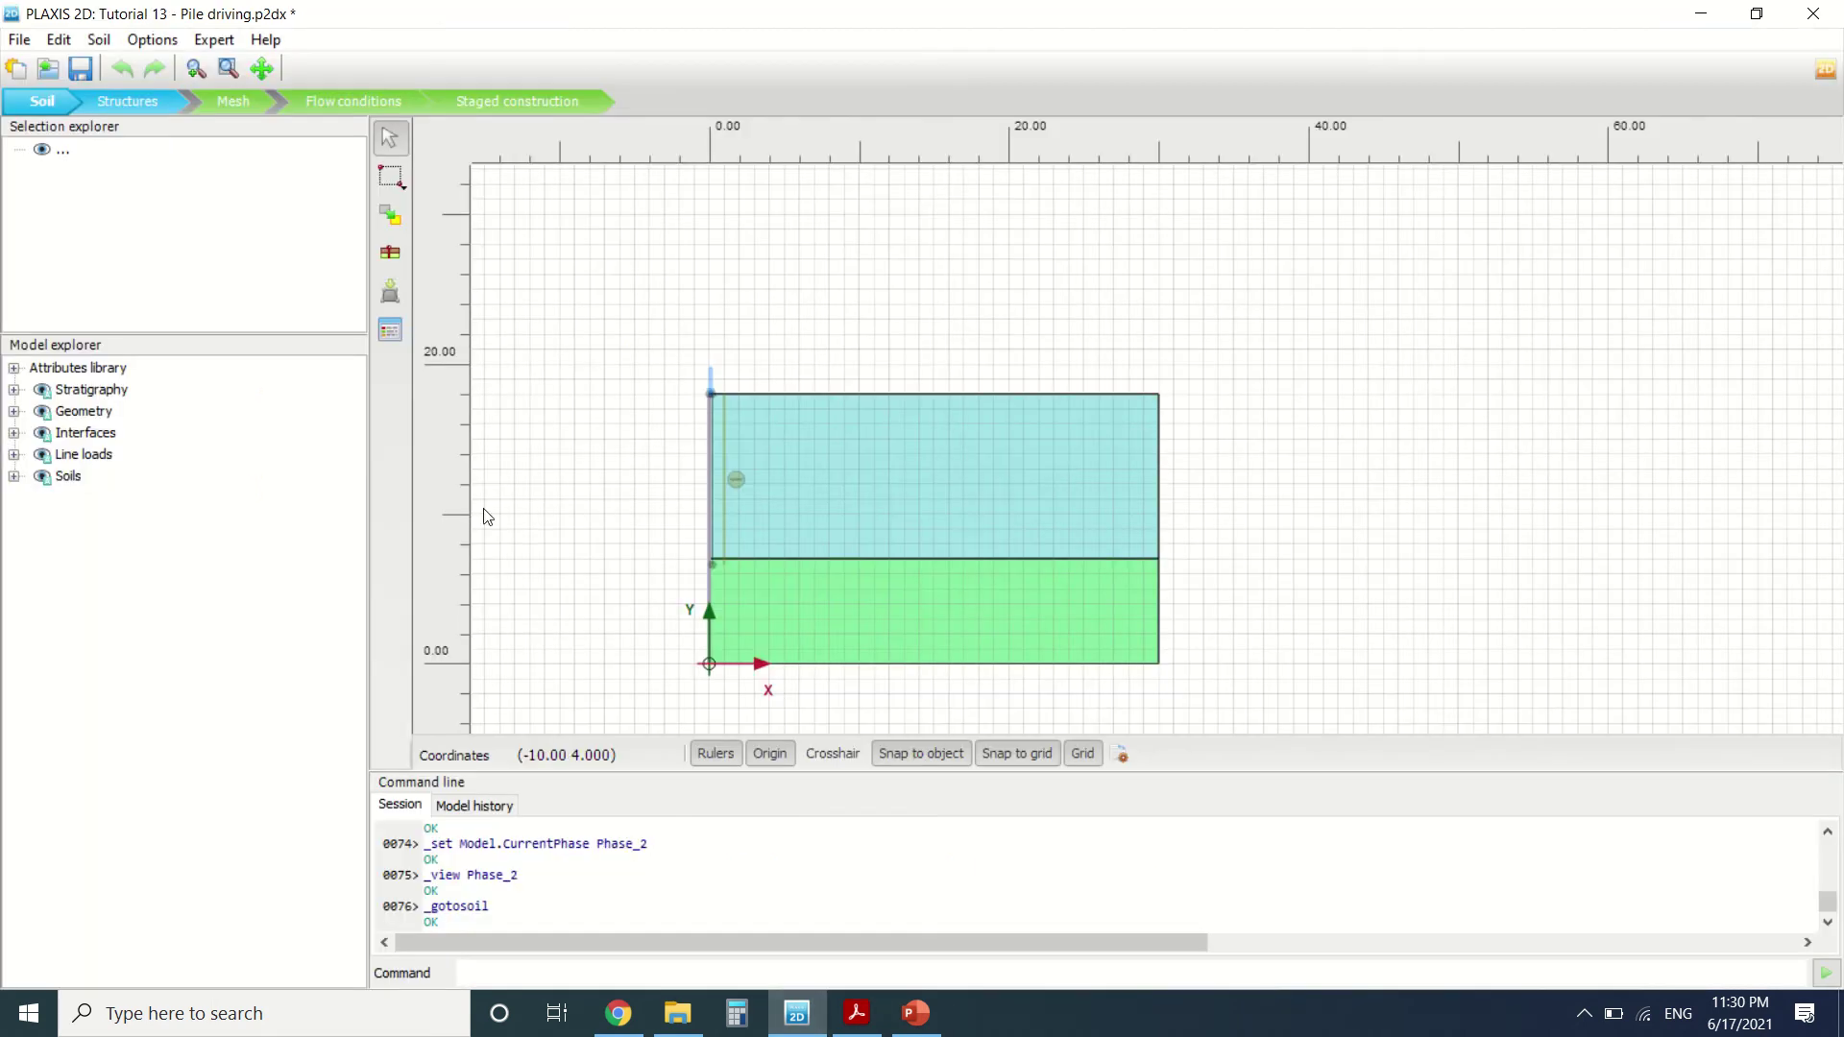
{"action": "left_click", "coordinate": [15, 388]}
{"action": "left_click", "coordinate": [36, 432]}
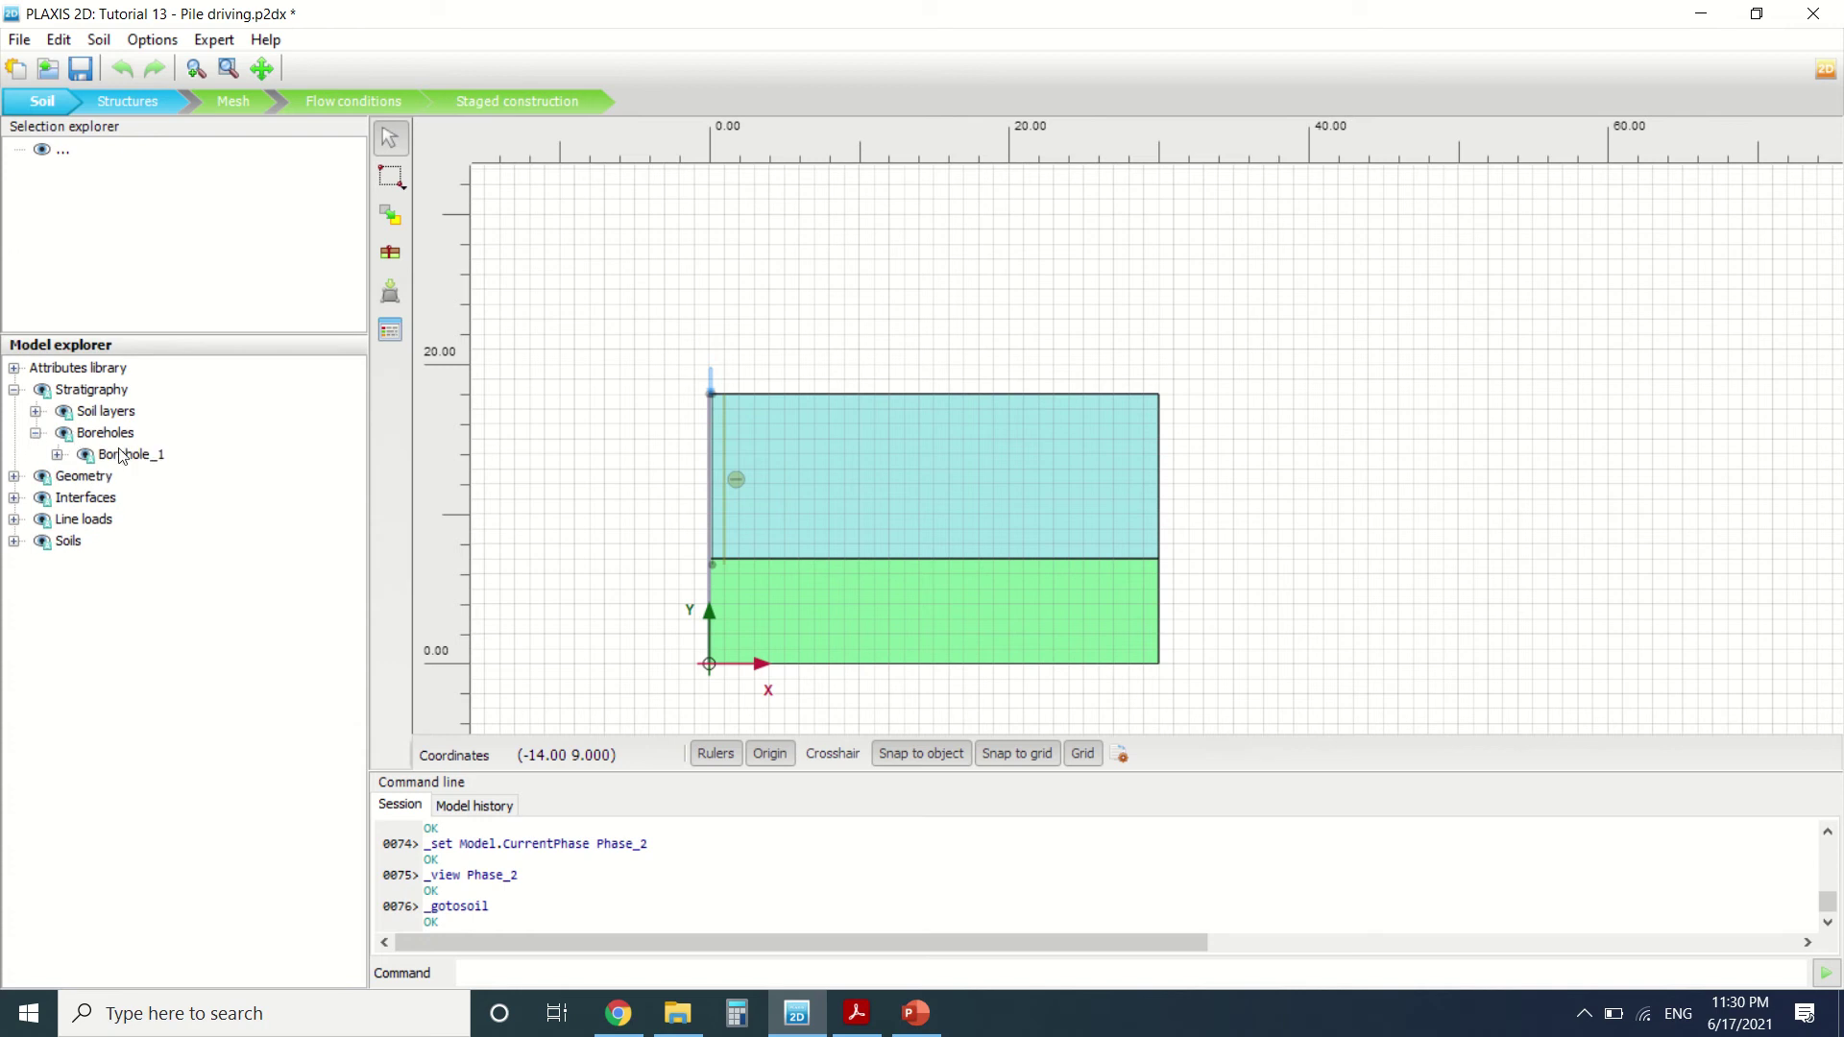
{"action": "right_click", "coordinate": [113, 454]}
{"action": "left_click", "coordinate": [175, 502]}
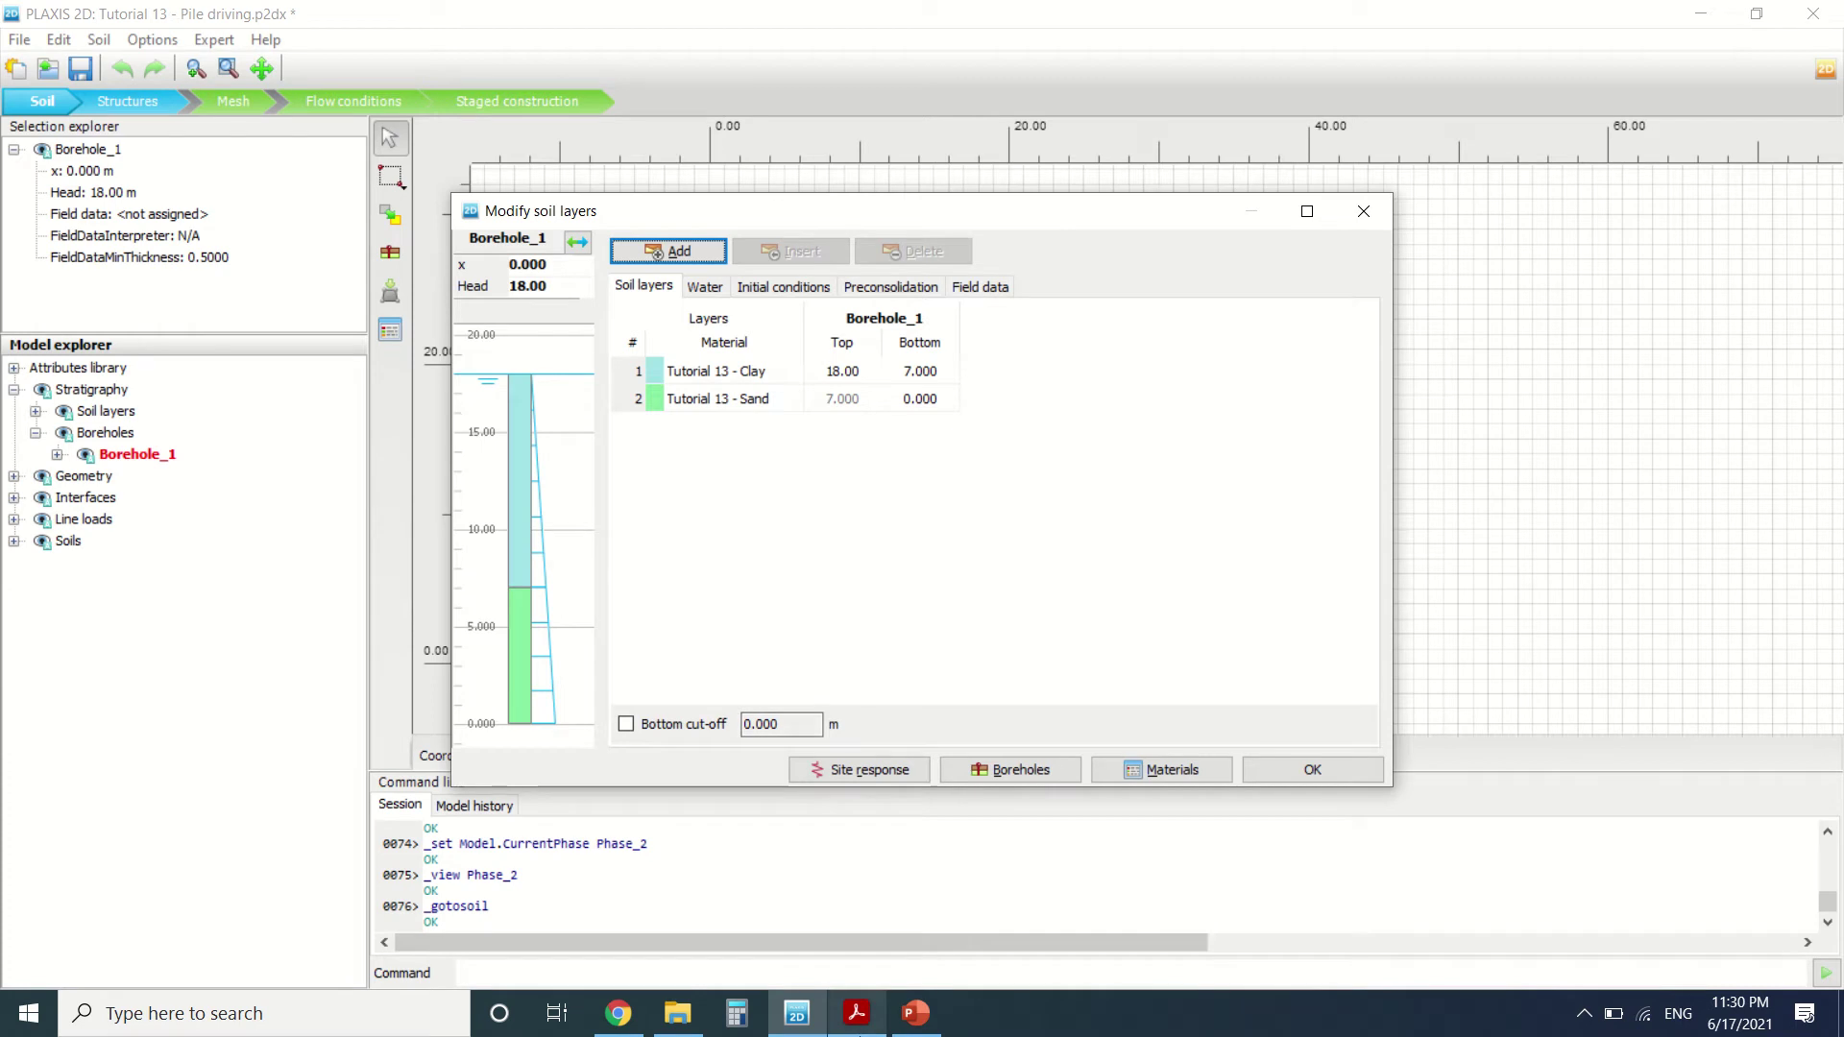
Read Table 1 and Table 2 in the manual, ending on sand properties: HS small, Undrained (A), φ' 31°.
{"action": "left_click", "coordinate": [856, 1012]}
{"action": "scroll", "coordinate": [798, 905], "scroll_direction": "down", "scroll_amount": 12}
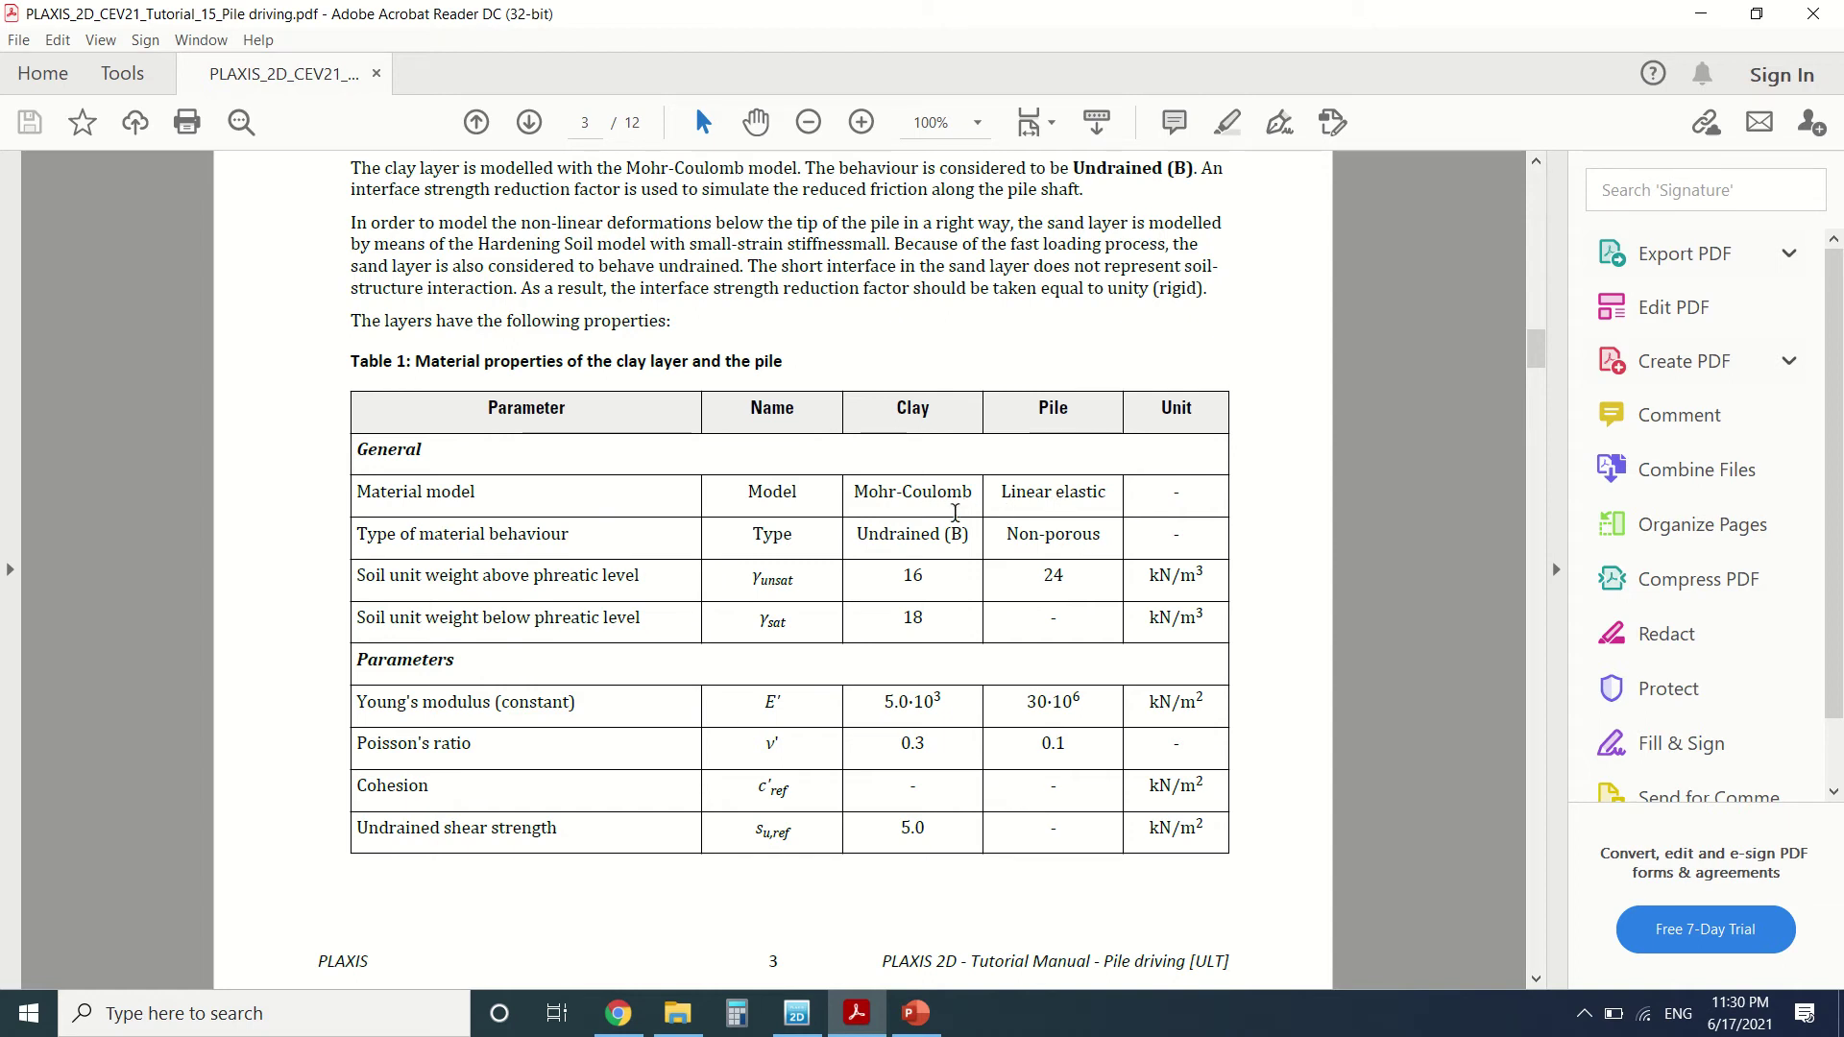
{"action": "scroll", "coordinate": [845, 453], "scroll_direction": "down", "scroll_amount": 10}
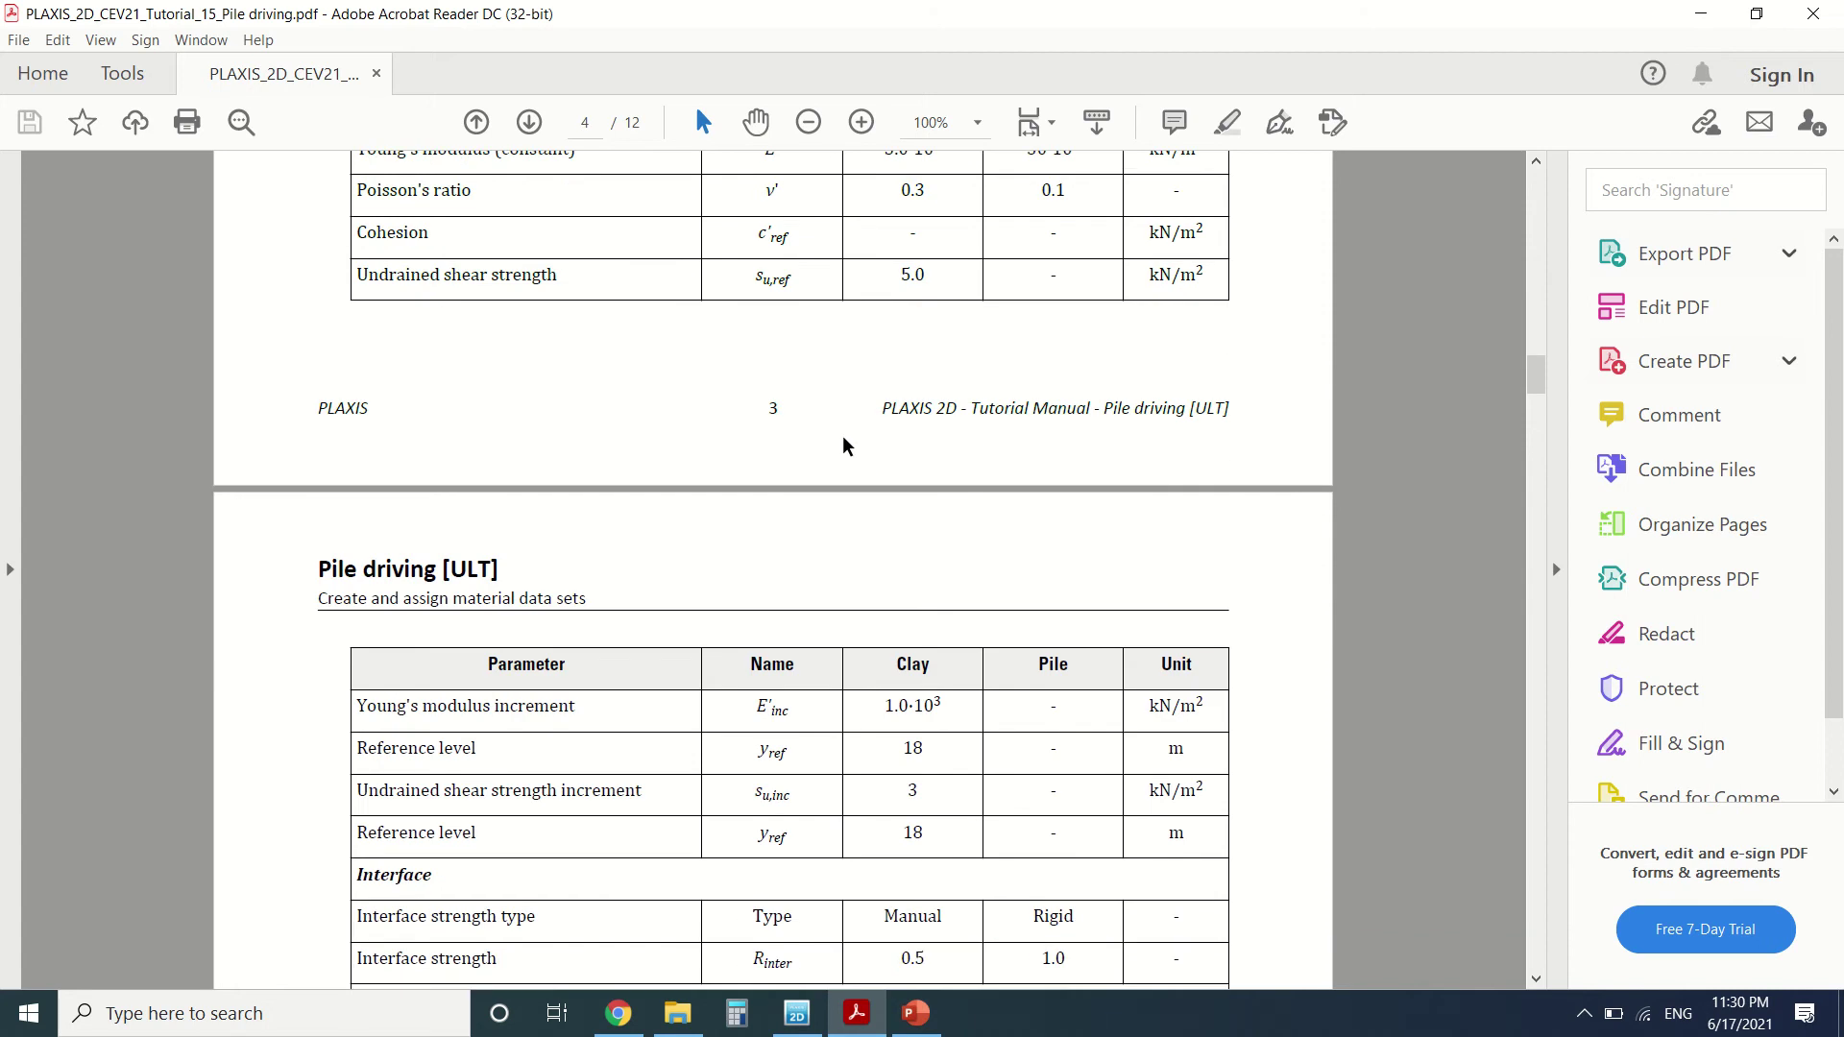
{"action": "scroll", "coordinate": [847, 450], "scroll_direction": "up", "scroll_amount": 8}
{"action": "scroll", "coordinate": [845, 442], "scroll_direction": "up", "scroll_amount": 4}
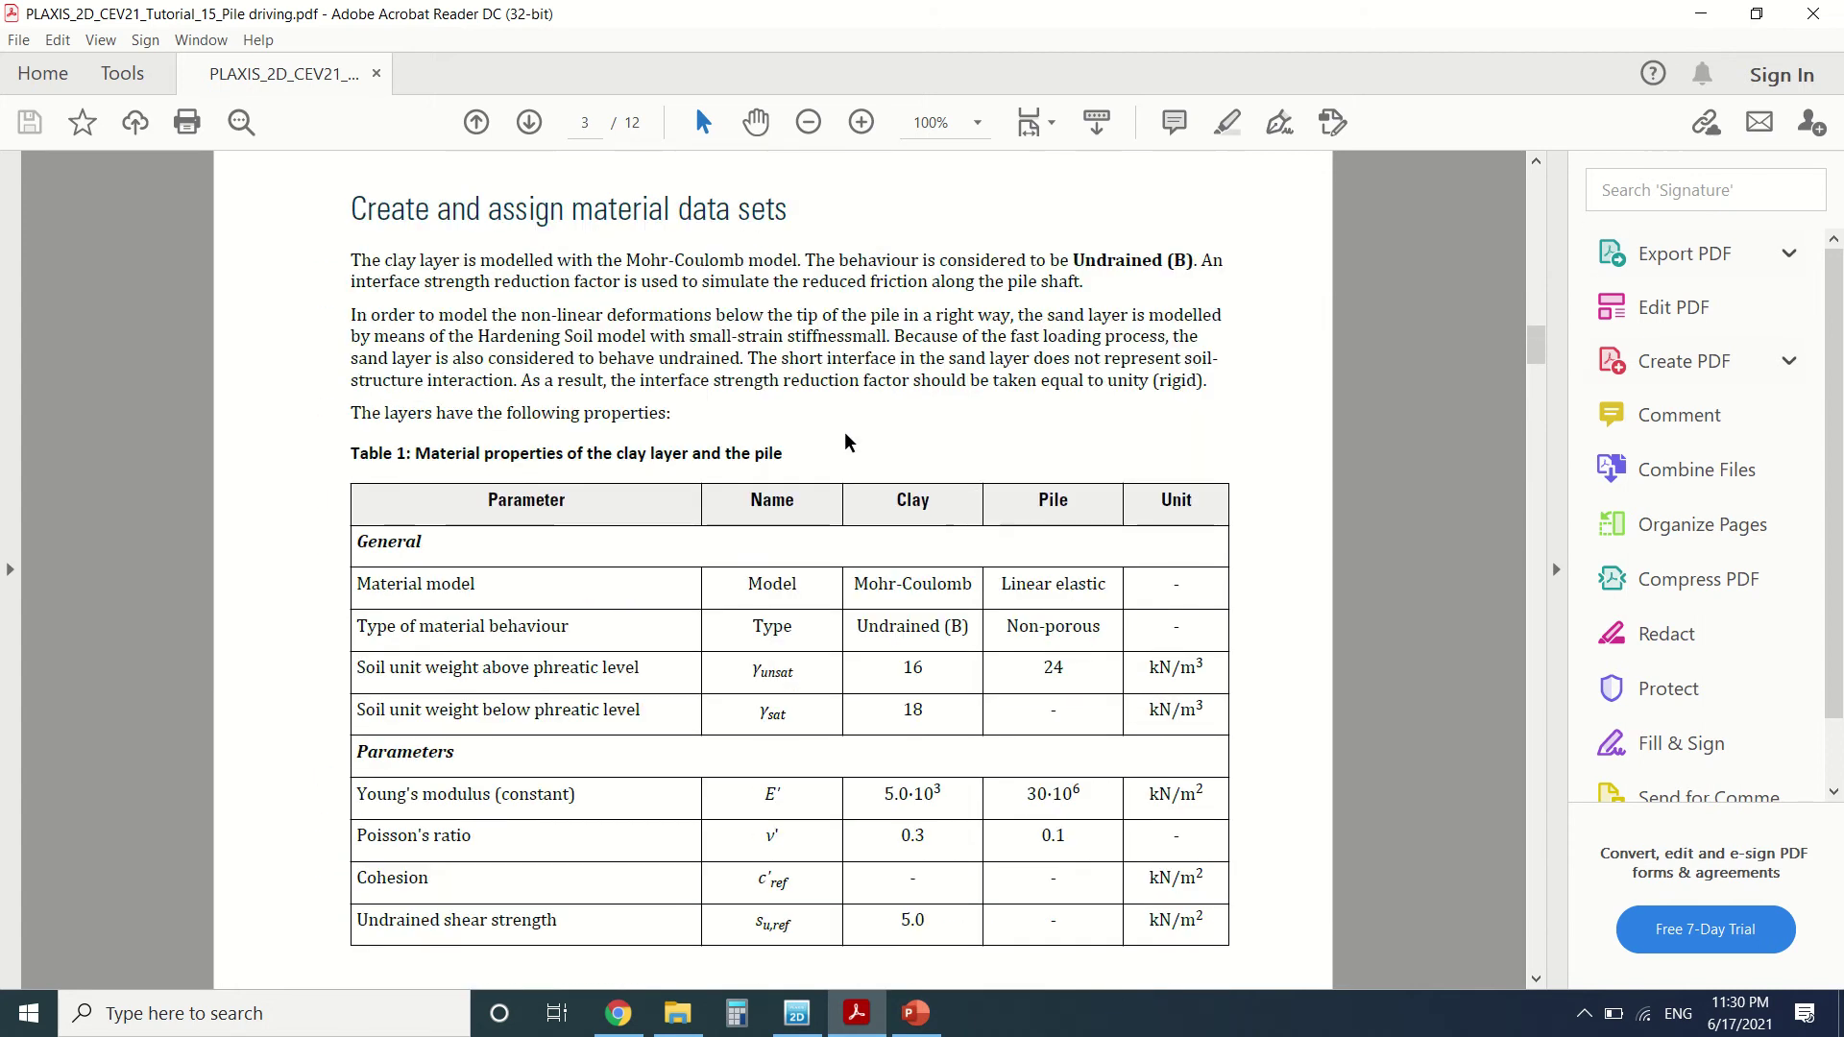
{"action": "scroll", "coordinate": [847, 446], "scroll_direction": "down", "scroll_amount": 12}
{"action": "scroll", "coordinate": [847, 448], "scroll_direction": "down", "scroll_amount": 20}
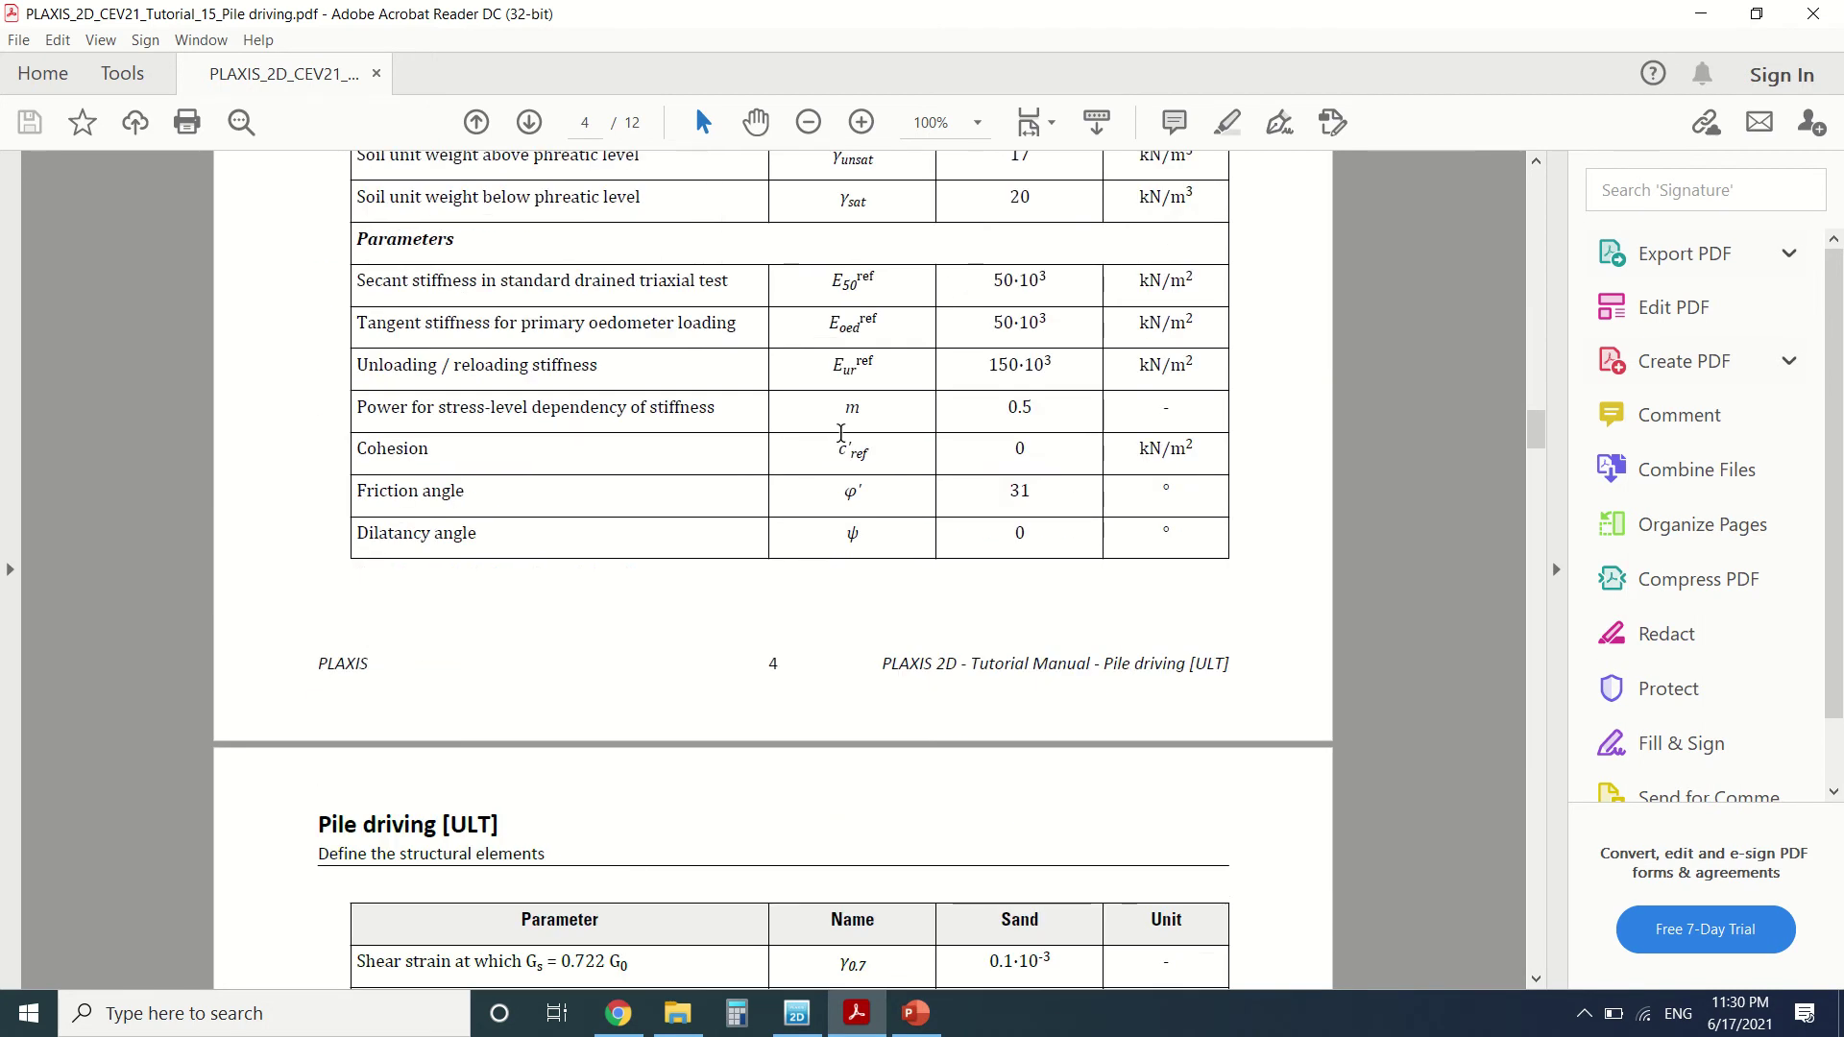
{"action": "scroll", "coordinate": [840, 437], "scroll_direction": "up", "scroll_amount": 8}
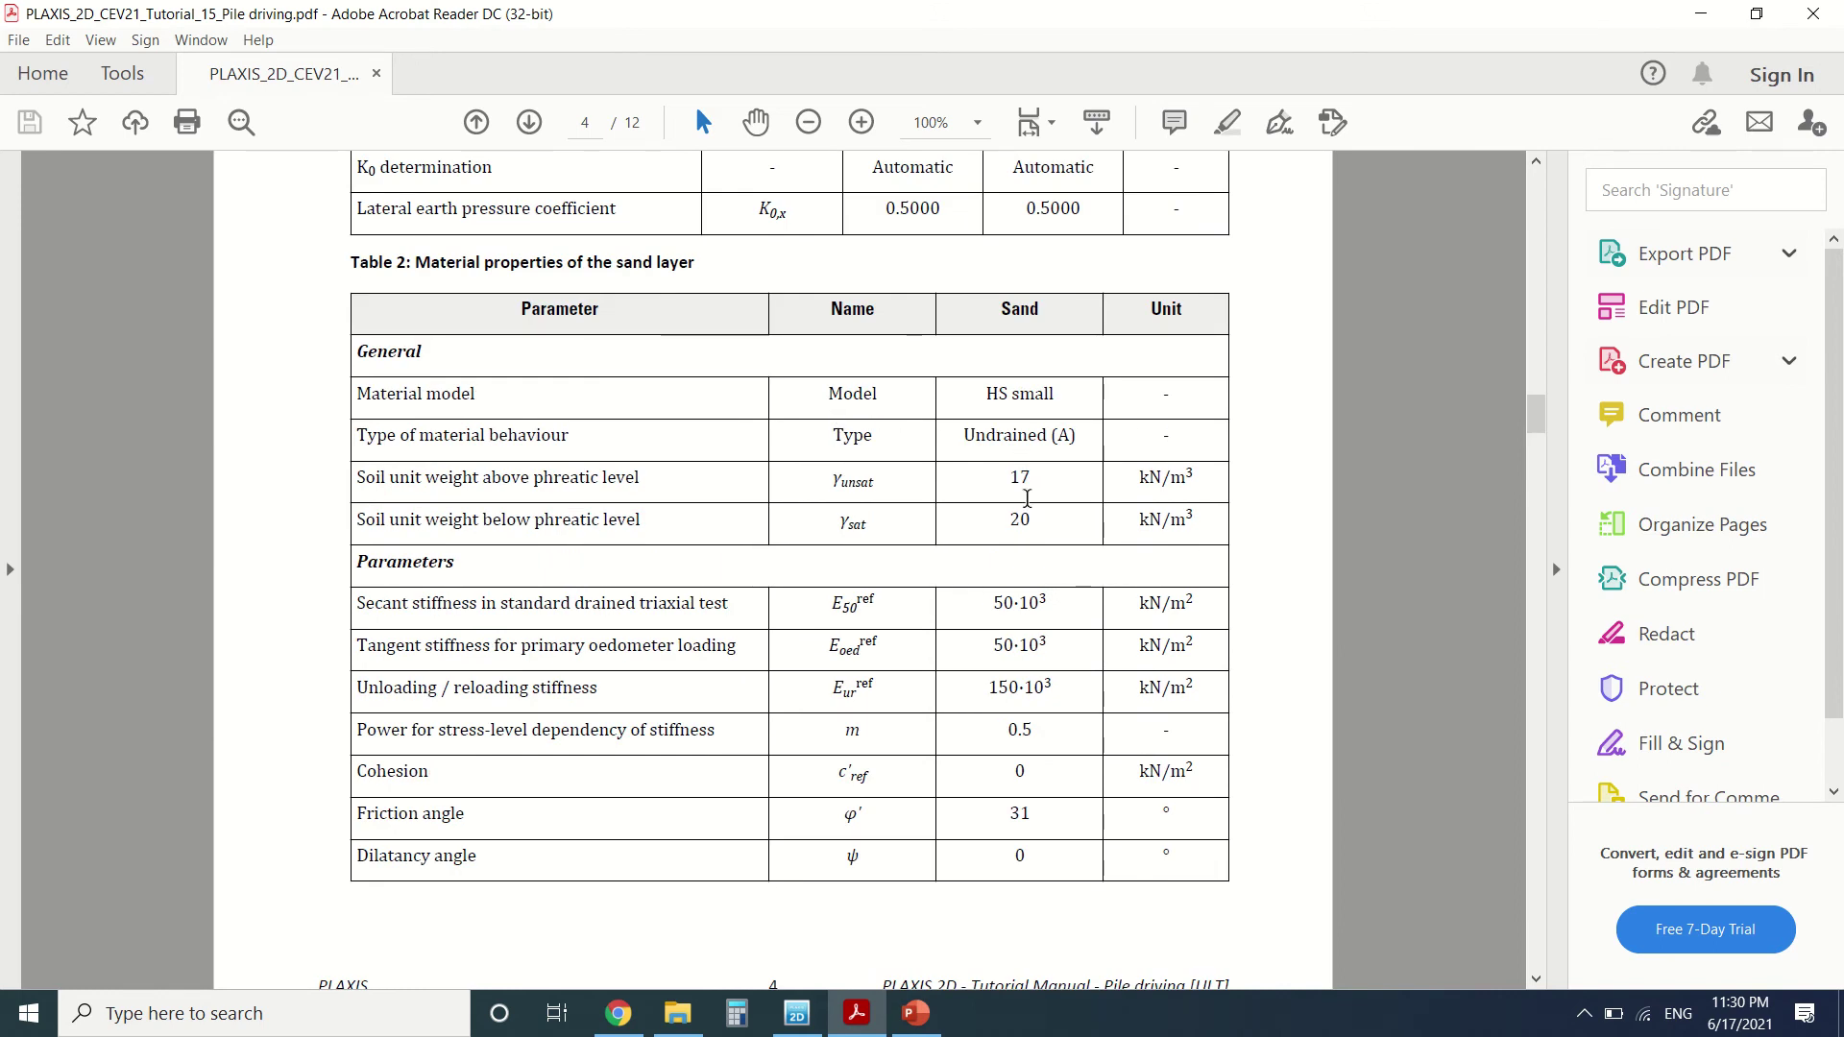
{"action": "scroll", "coordinate": [1019, 490], "scroll_direction": "down", "scroll_amount": 3}
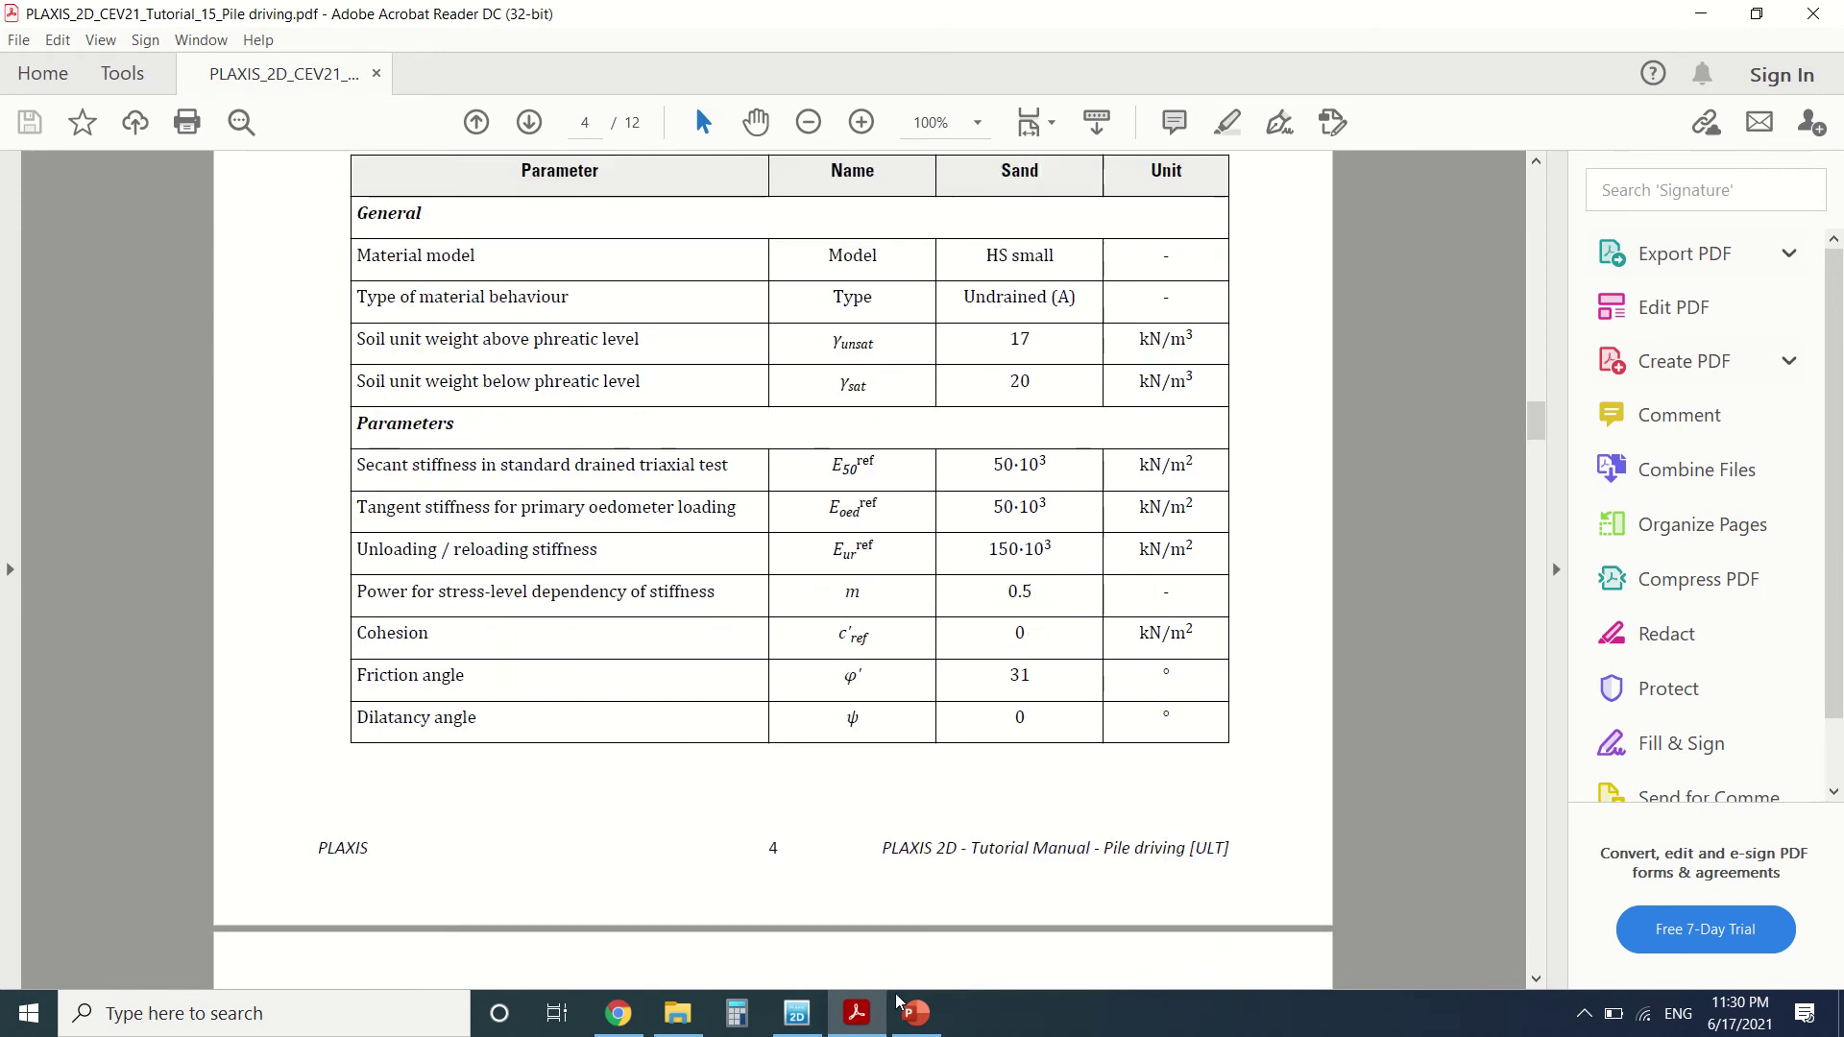
Check the materials assigned to the borehole's two soil layers.
{"action": "left_click", "coordinate": [810, 1021]}
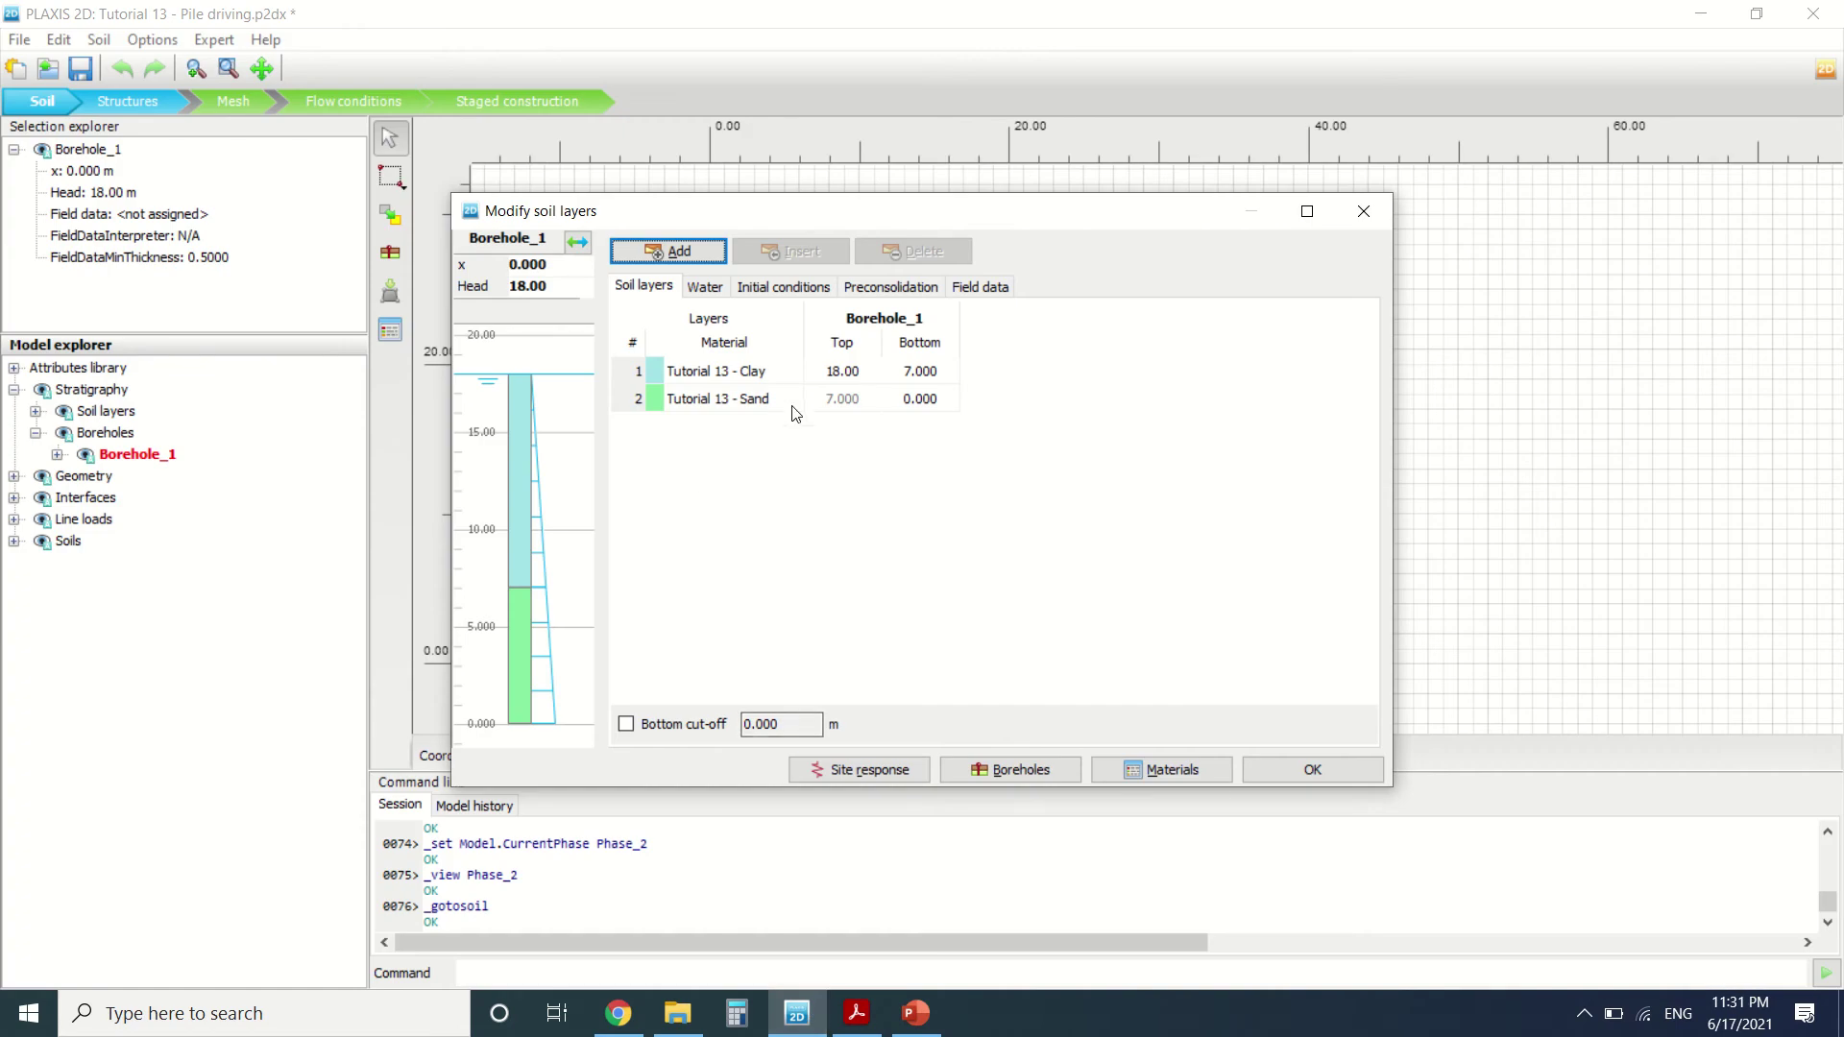
{"action": "left_click", "coordinate": [739, 380]}
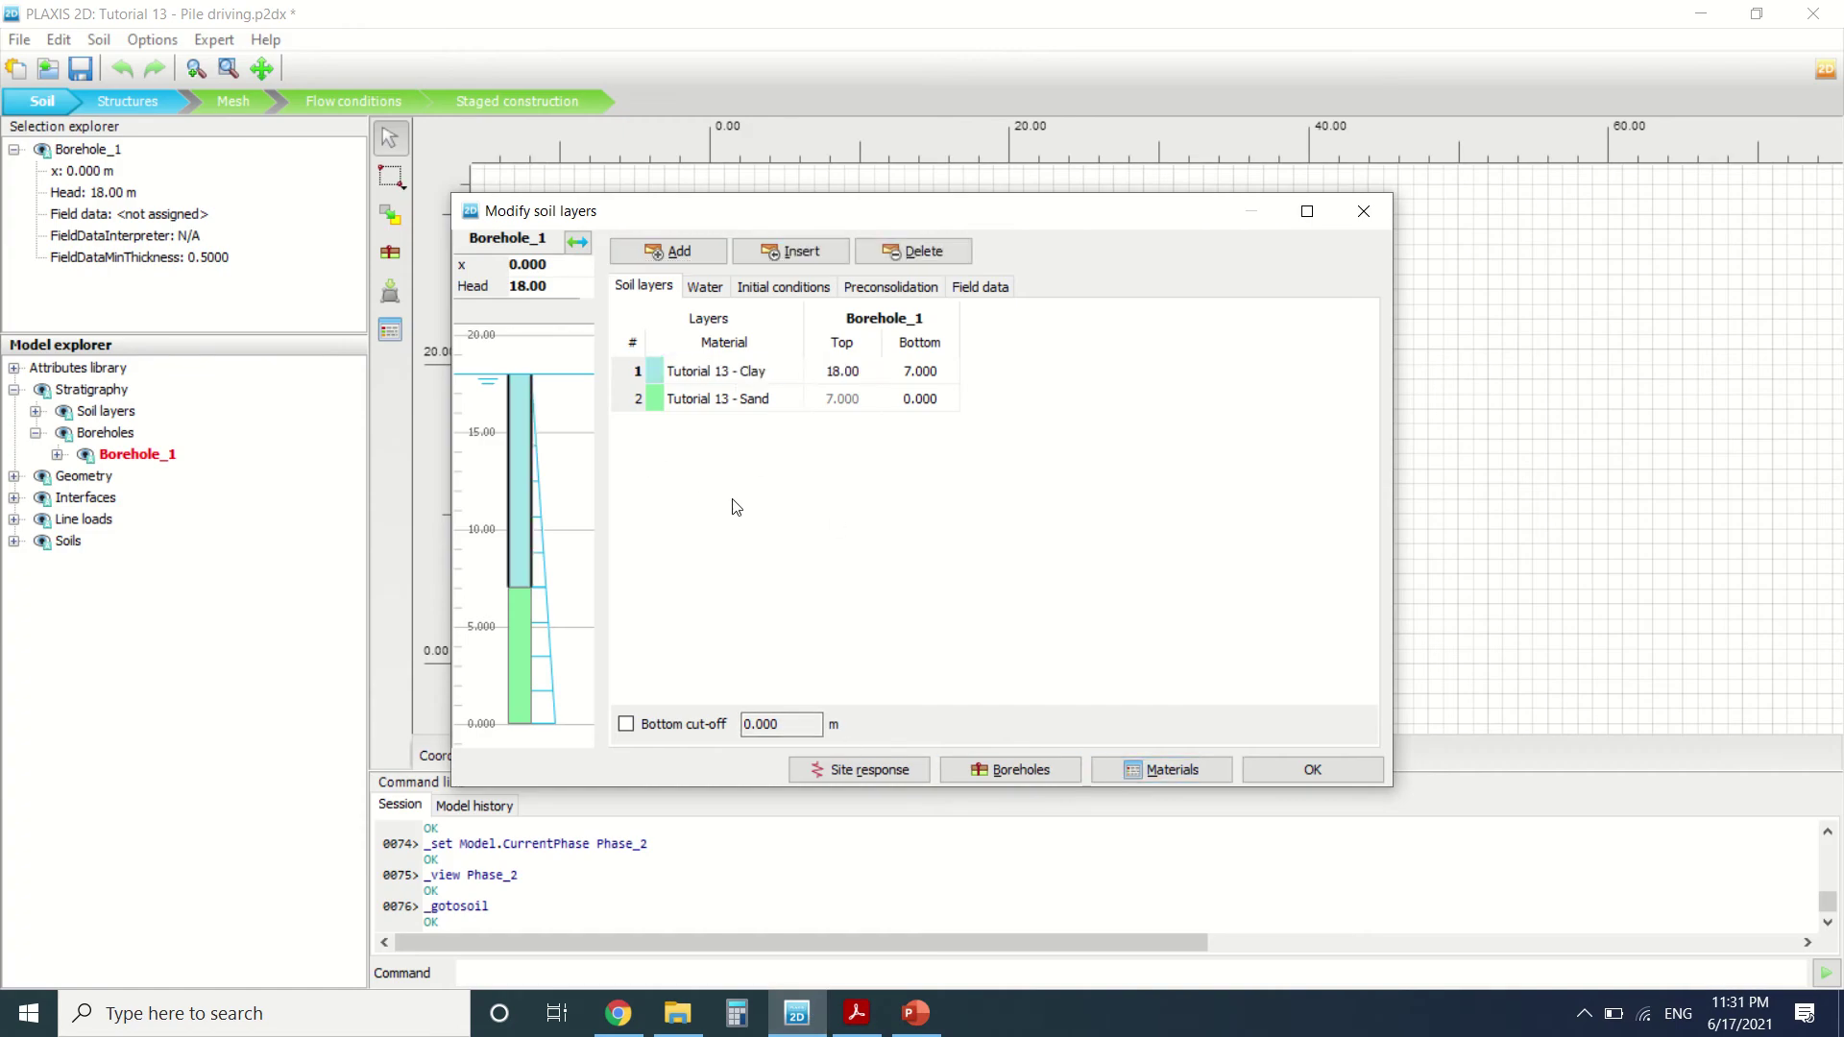
{"action": "left_click", "coordinate": [715, 394]}
Review Tutorial 13 - Clay: Mohr-Coulomb, Undrained (B), 16/18 kN/m3, E' 5000, su,ref 5.000.
{"action": "left_click", "coordinate": [1143, 768]}
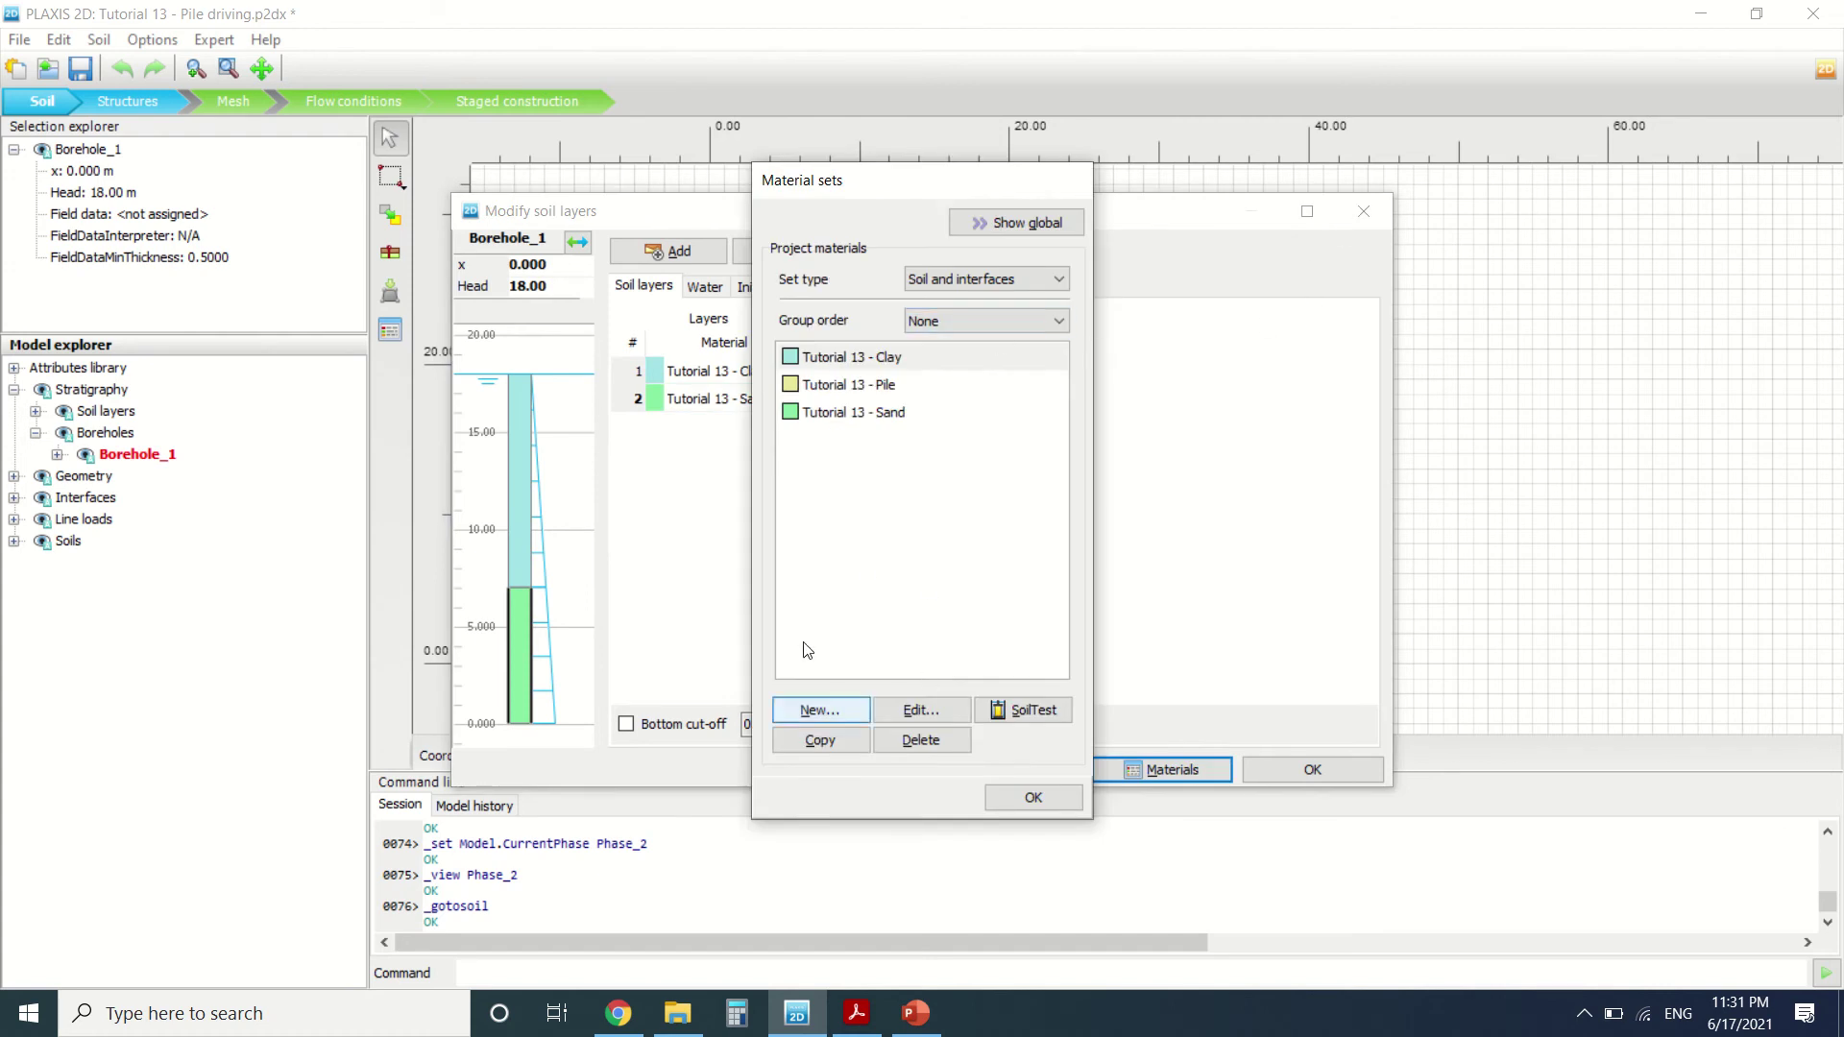
{"action": "left_click", "coordinate": [935, 715]}
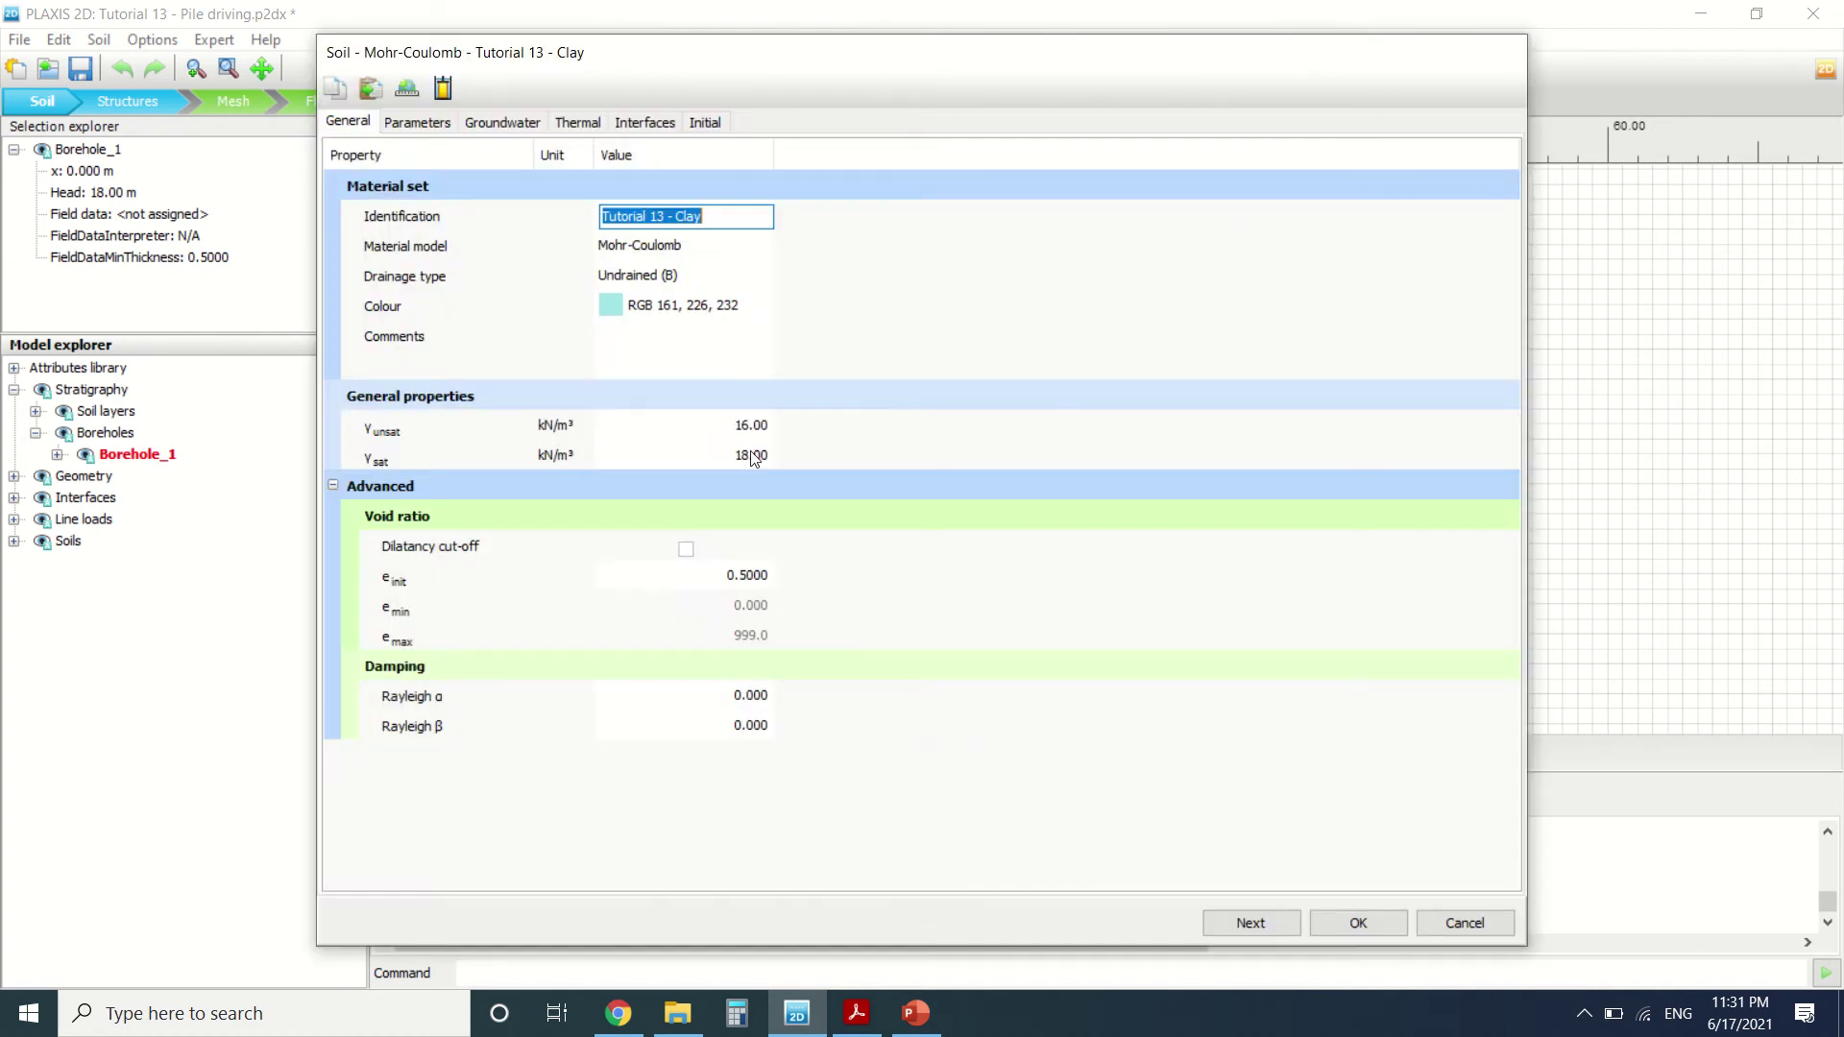
{"action": "left_click", "coordinate": [688, 278]}
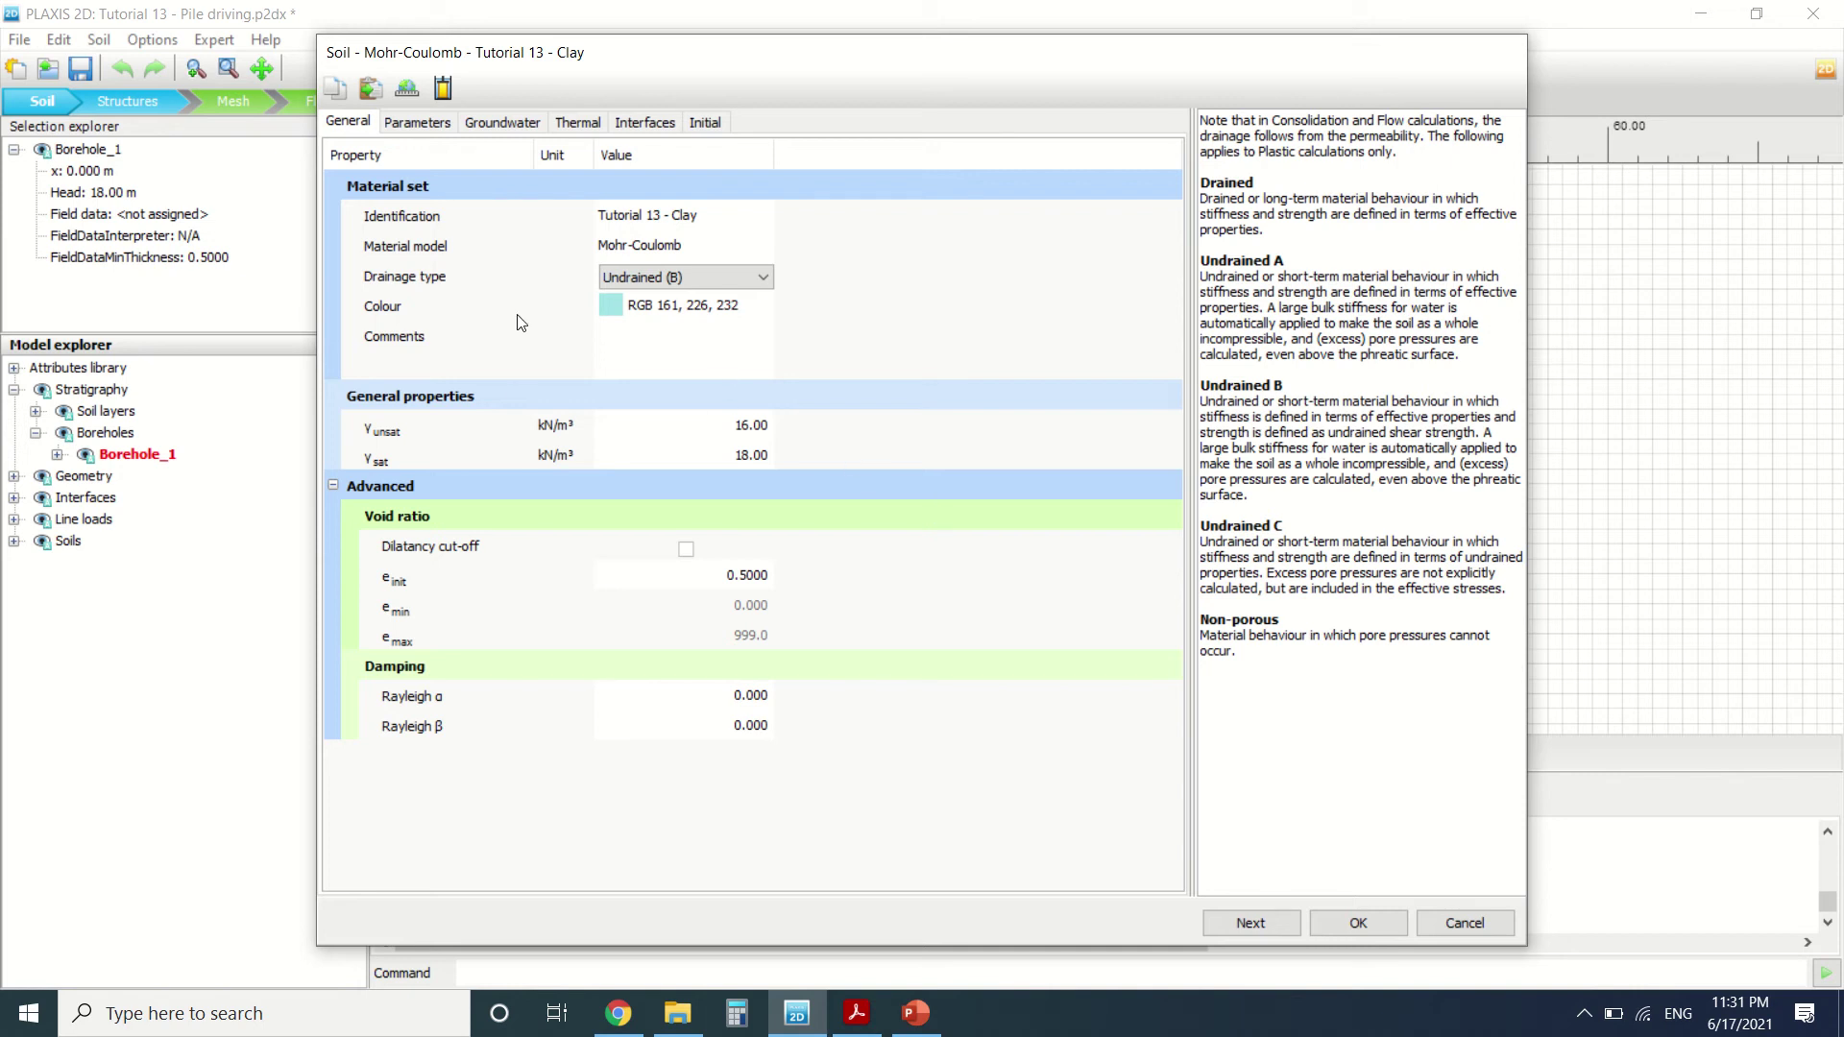
{"action": "left_click", "coordinate": [410, 123]}
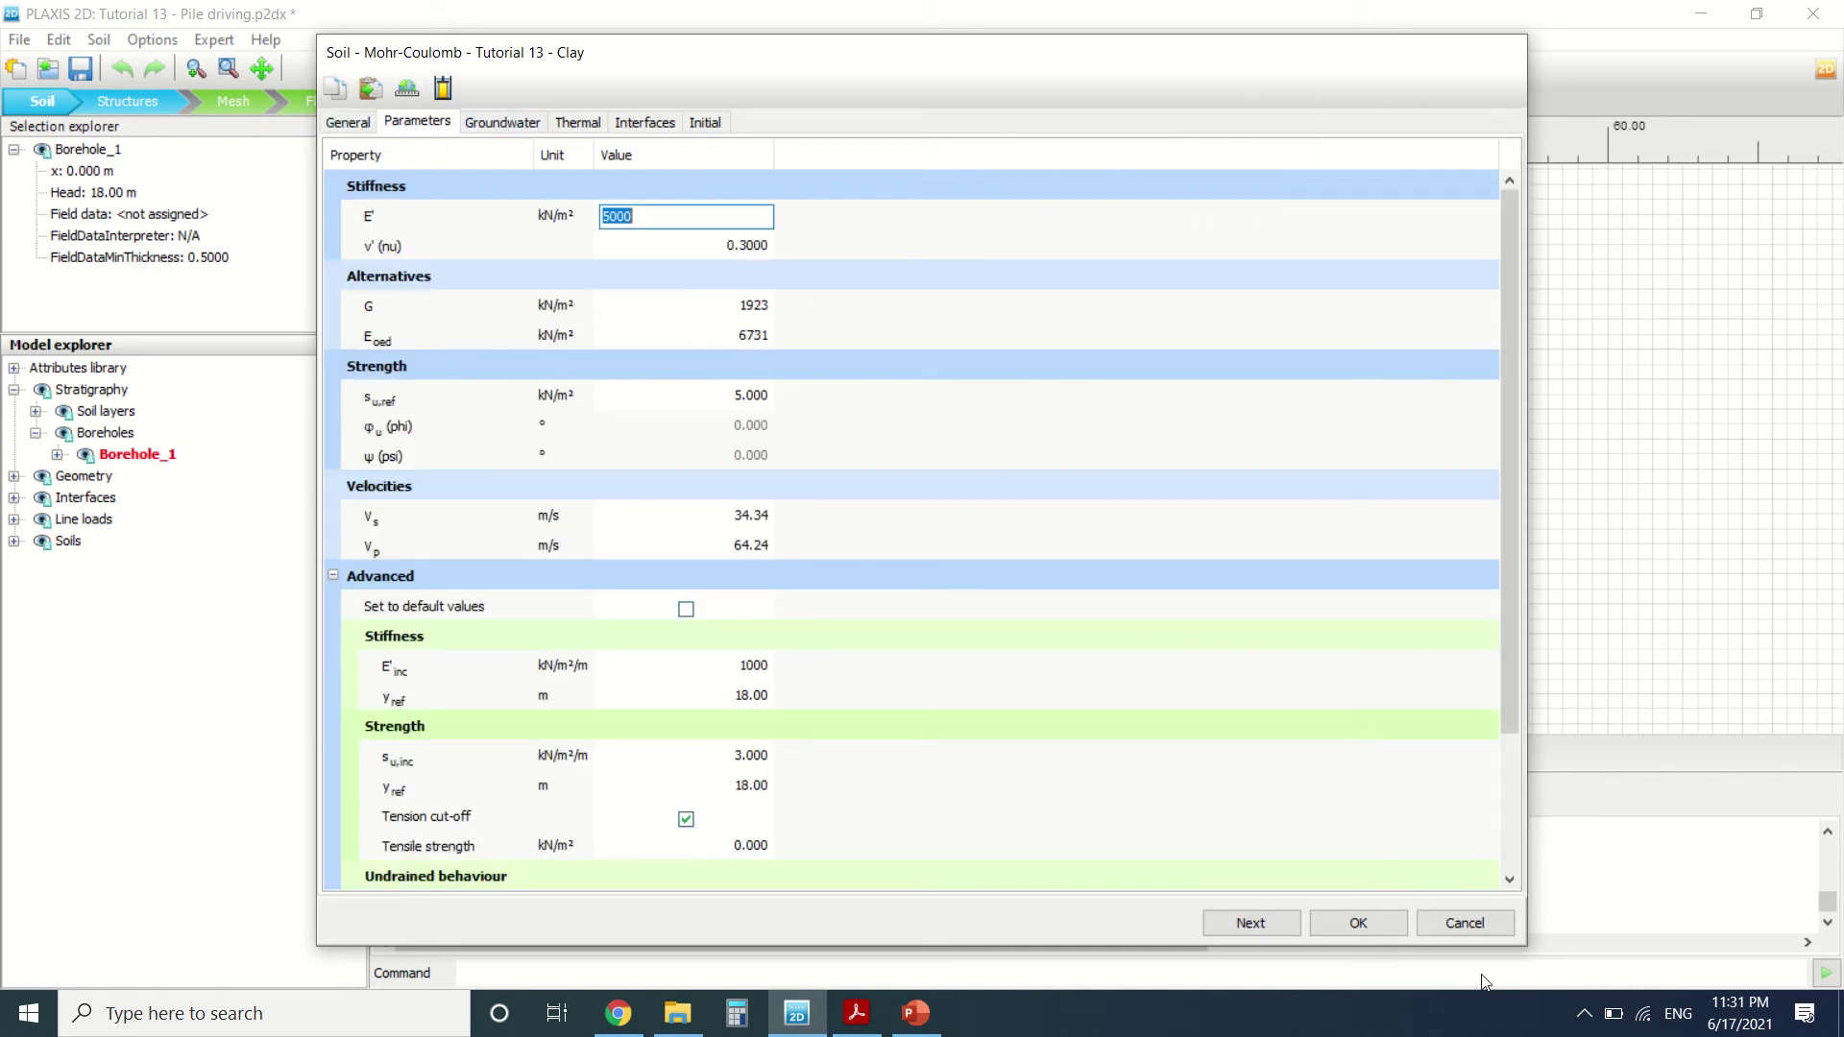
Close the clay set unchanged and review the Tutorial 13 - Pile material properties.
{"action": "left_click", "coordinate": [1464, 922]}
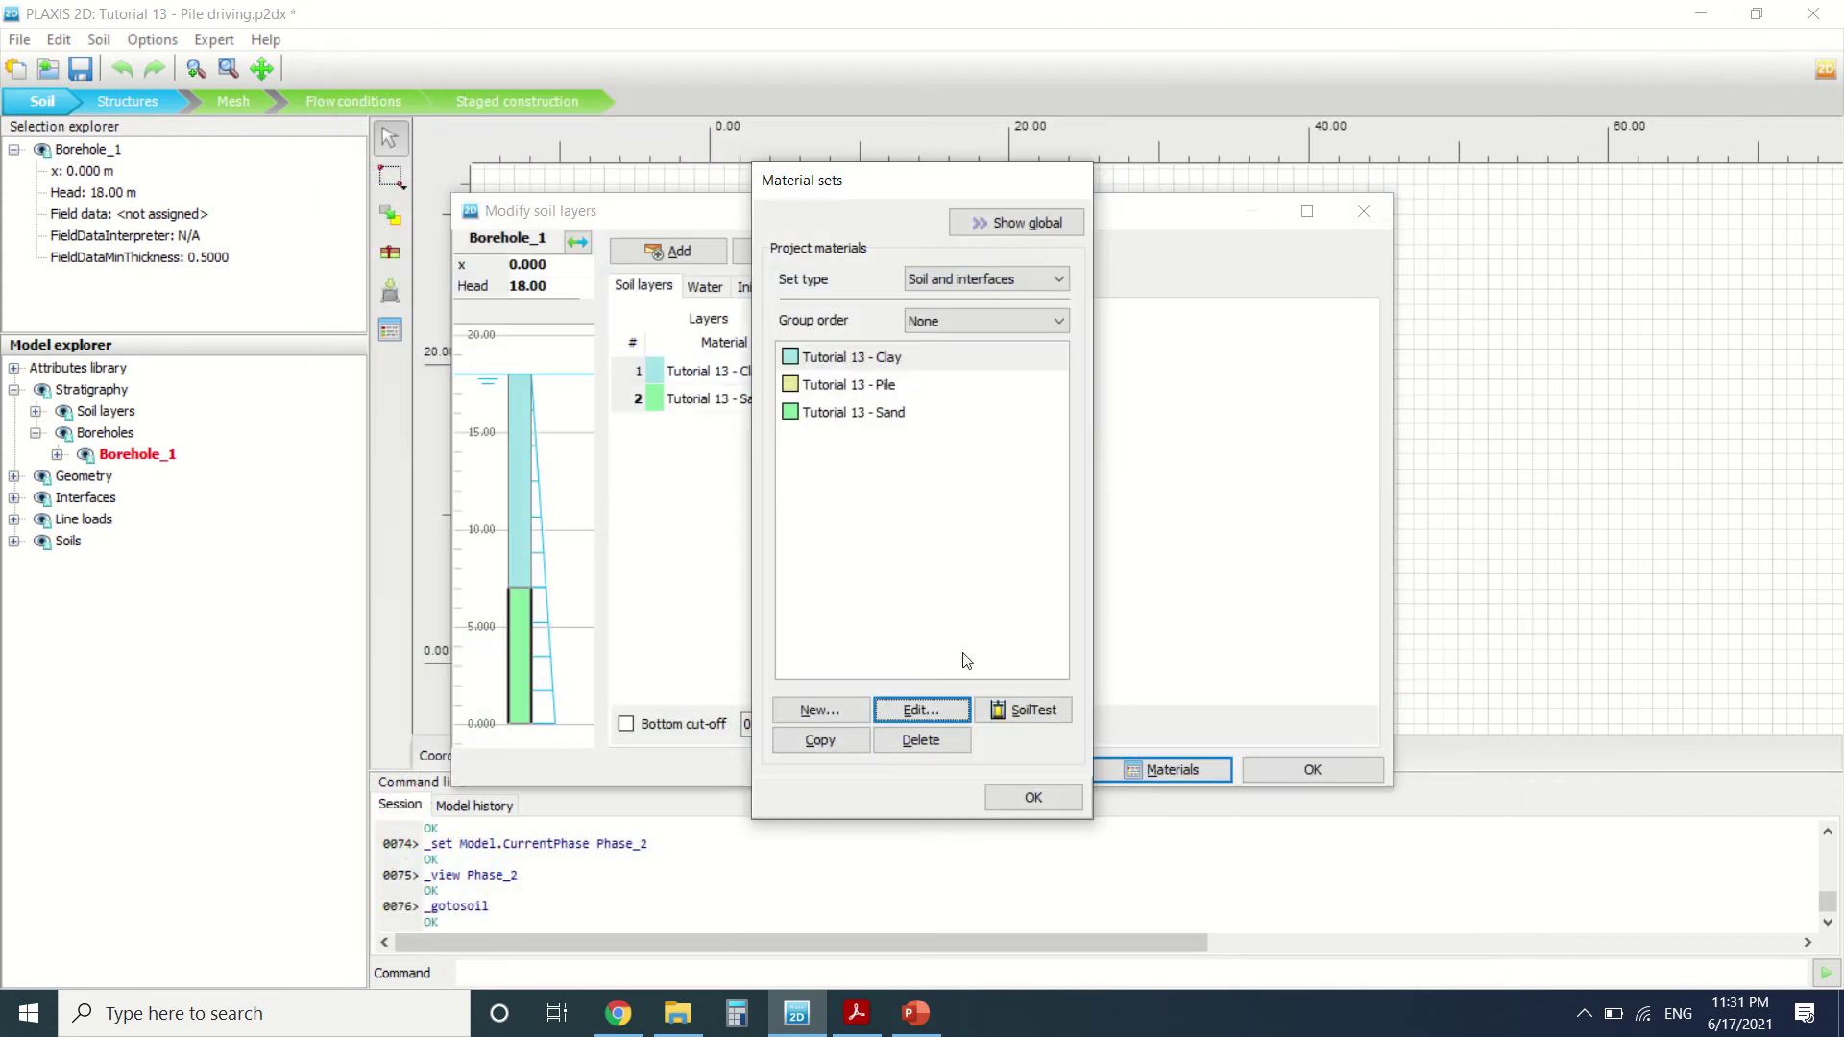
{"action": "left_click", "coordinate": [849, 389]}
{"action": "left_click", "coordinate": [920, 708]}
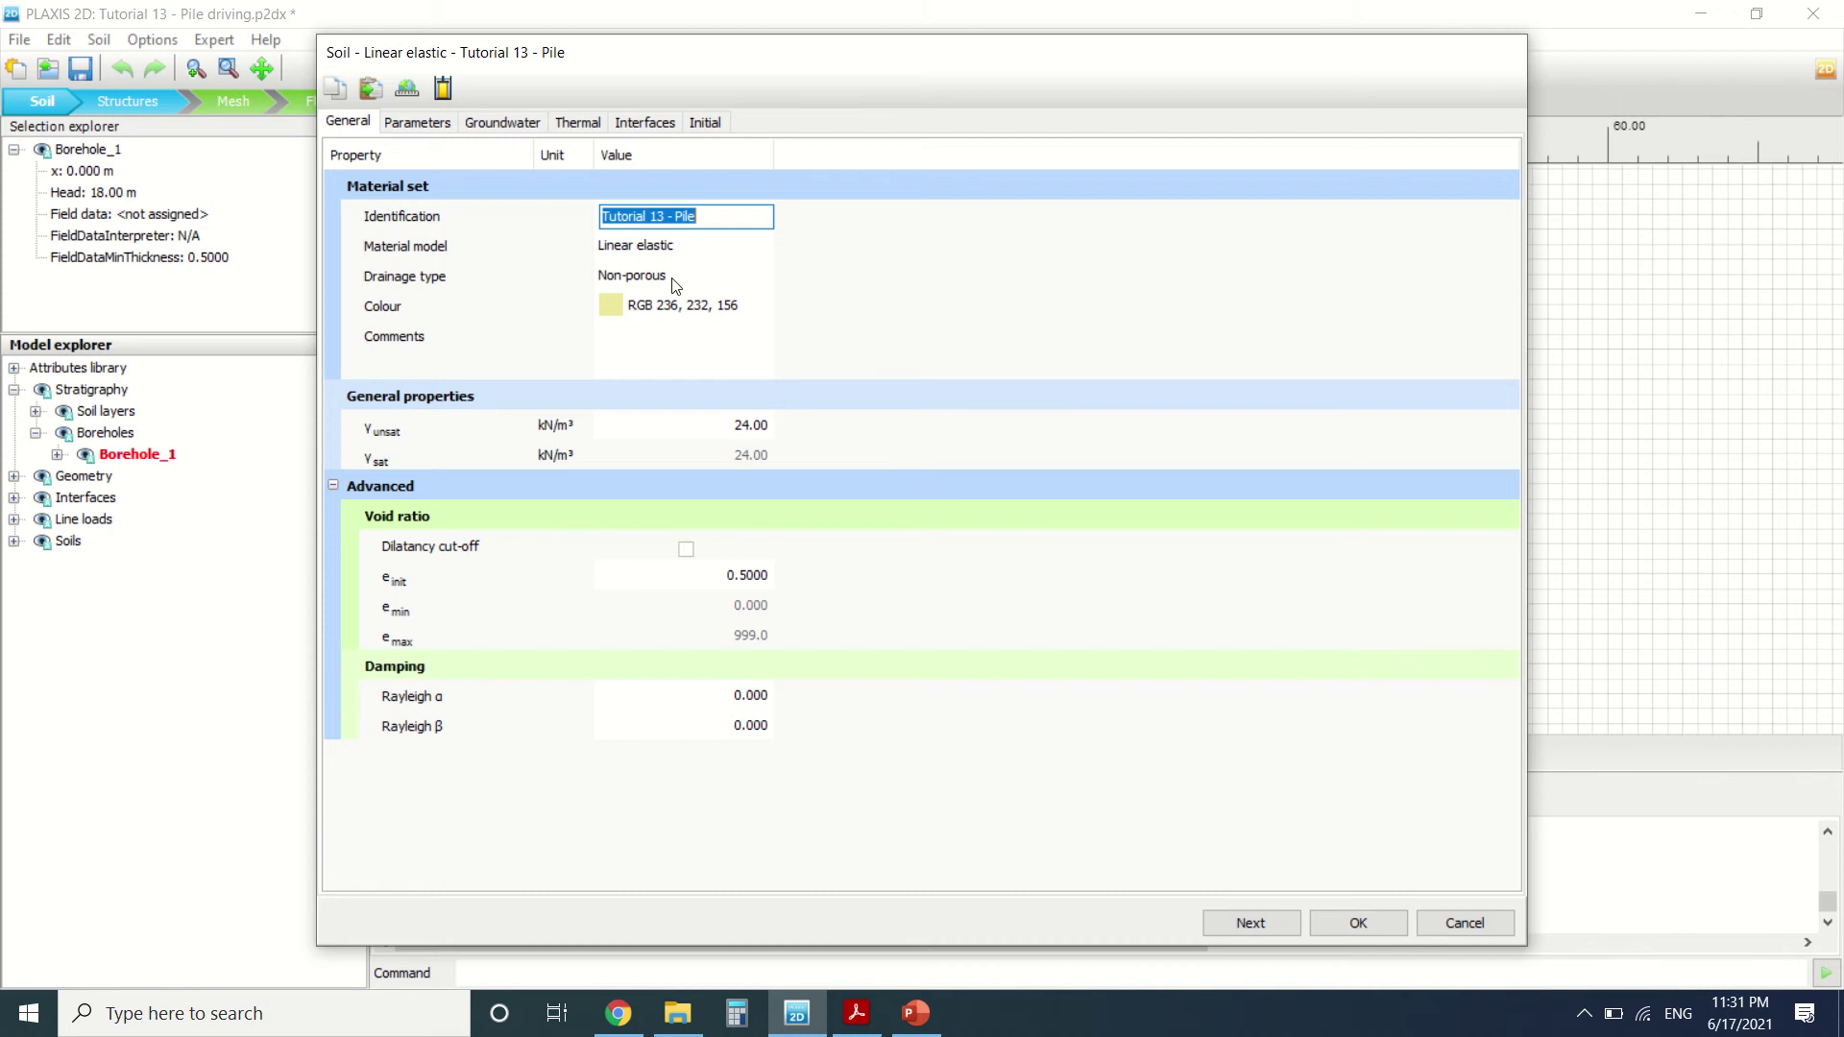
{"action": "left_click", "coordinate": [988, 823]}
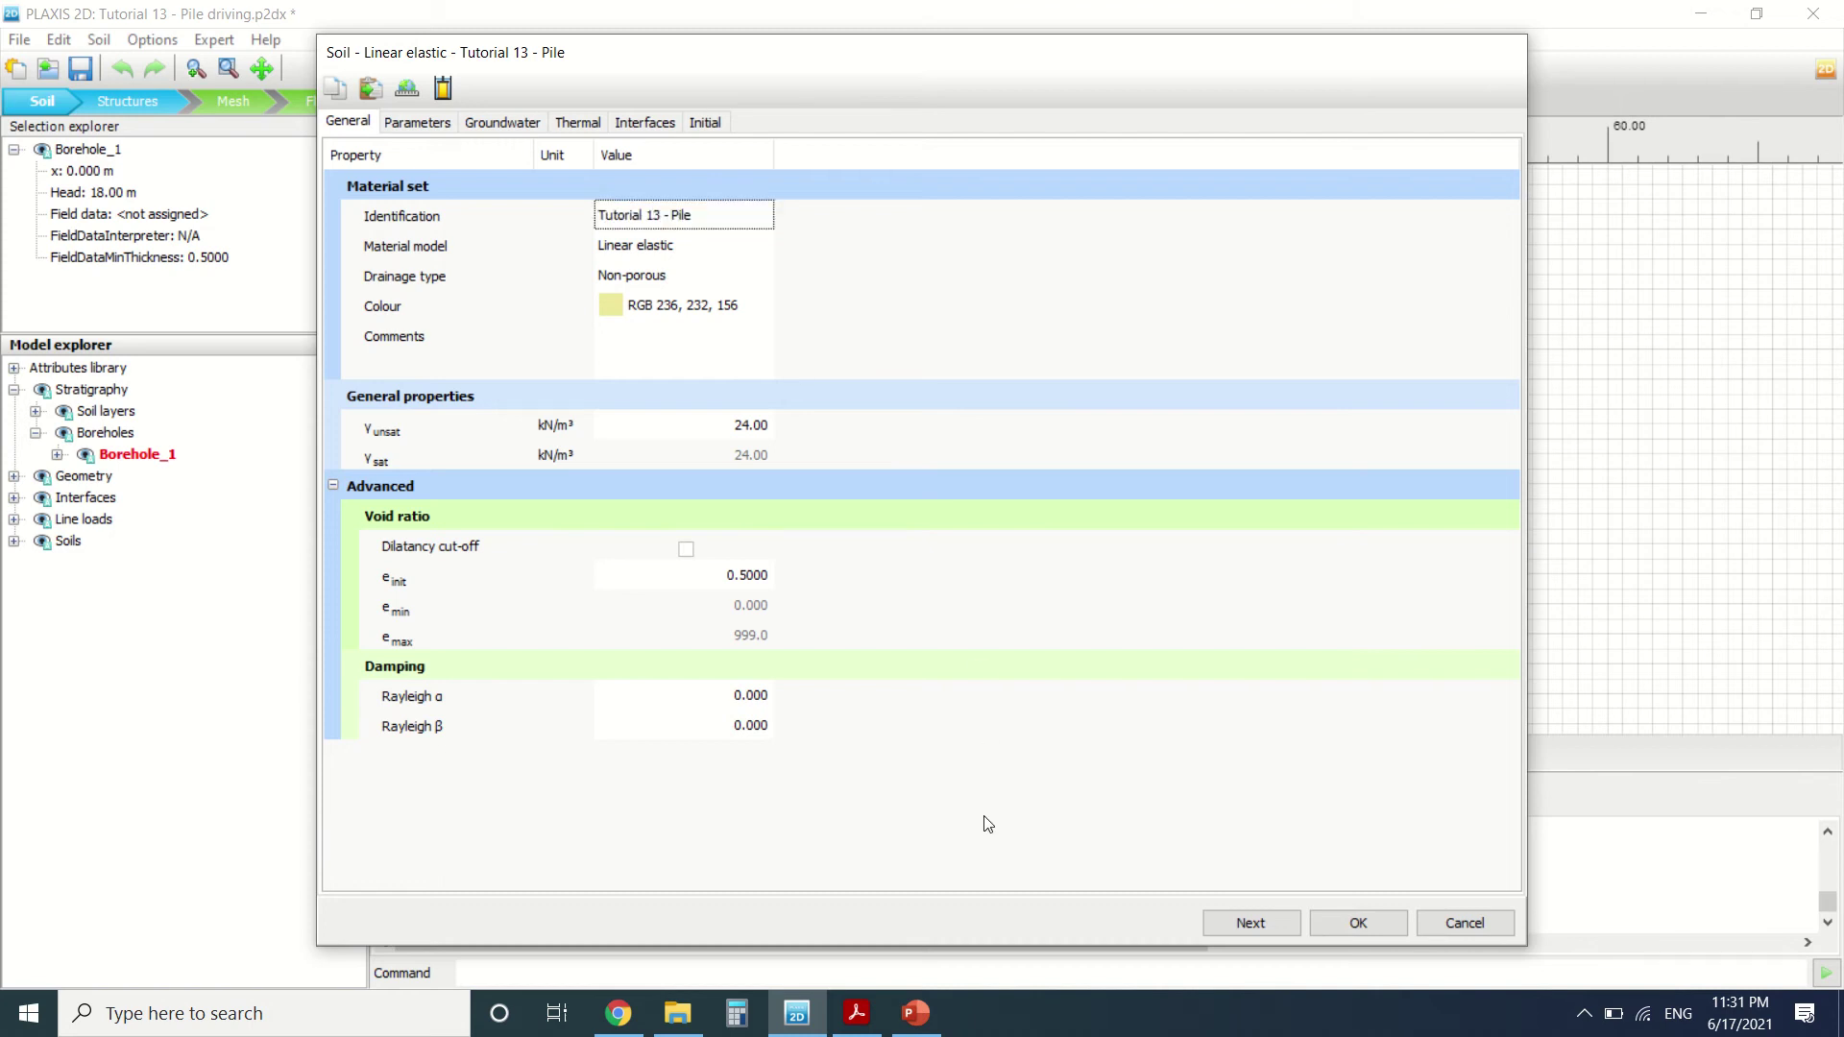
{"action": "left_click", "coordinate": [1491, 929]}
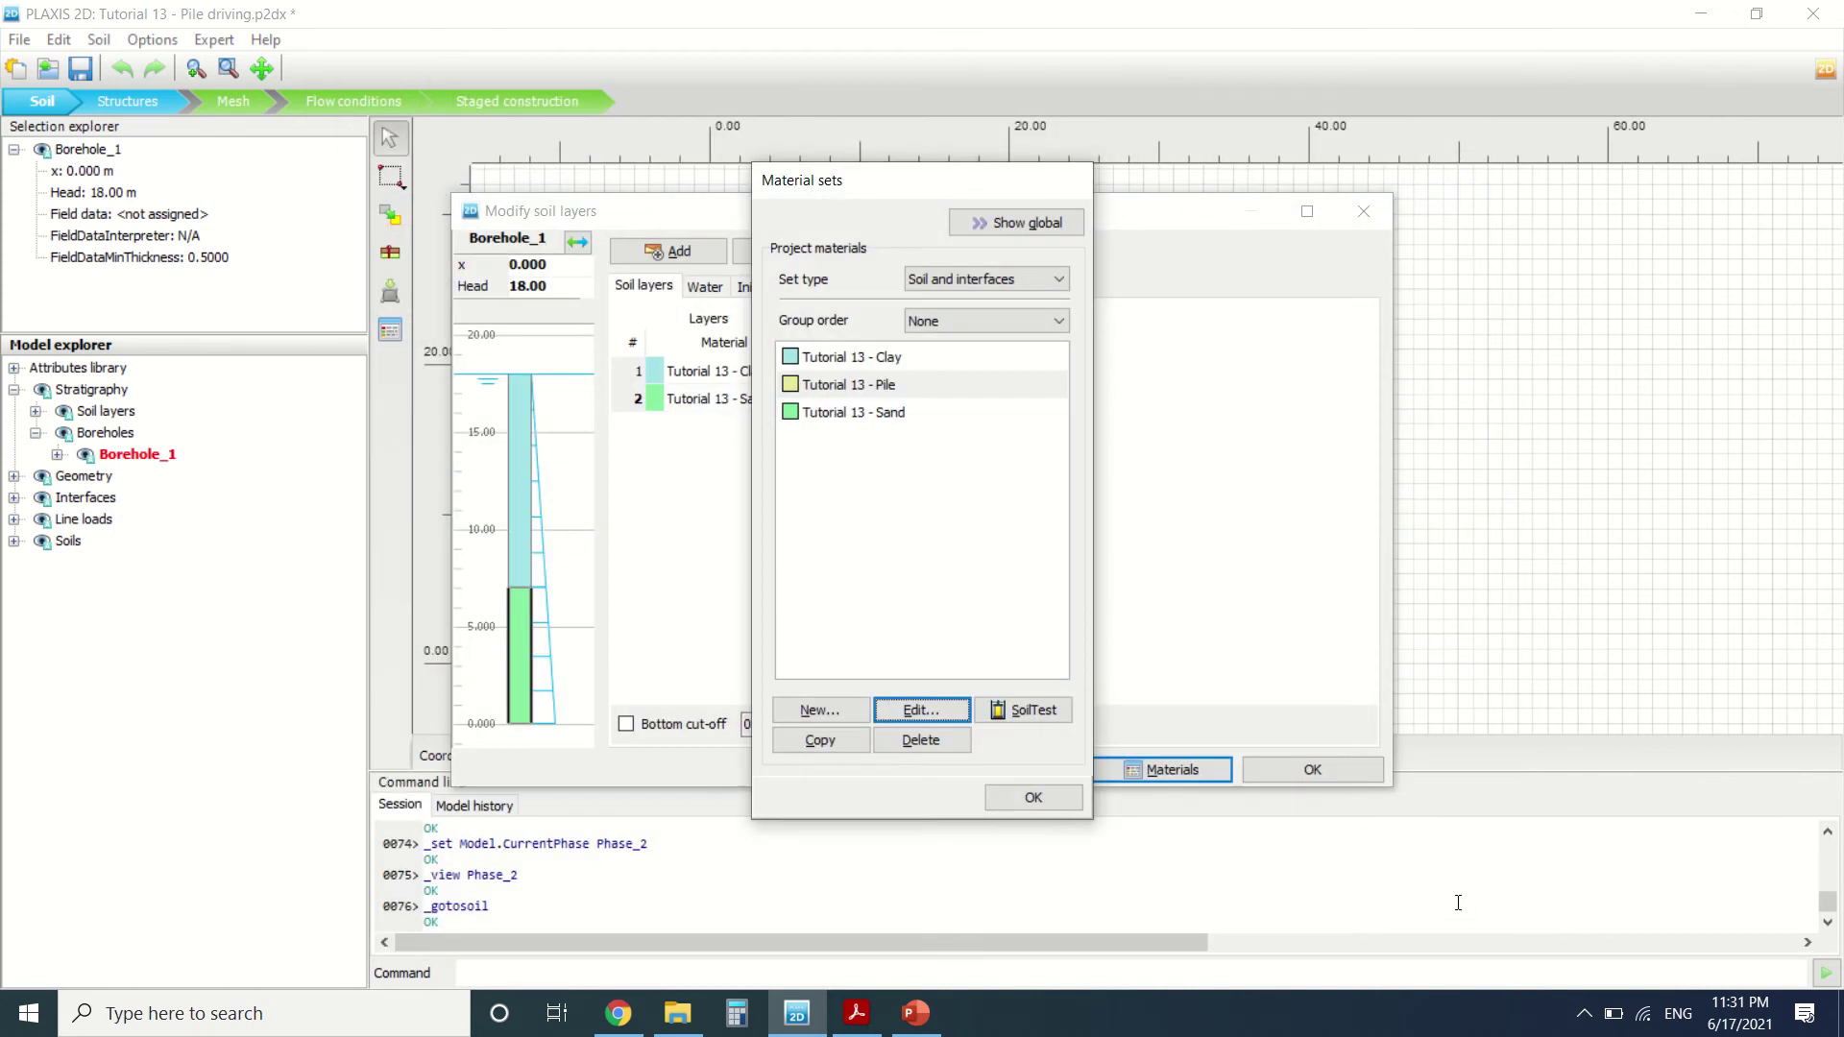
Review Tutorial 13 - Sand (HS small, Undrained (A), 17/20 kN/m3), then confirm the material and soil-layer dialogs.
{"action": "left_click", "coordinate": [850, 415]}
{"action": "left_click", "coordinate": [932, 706]}
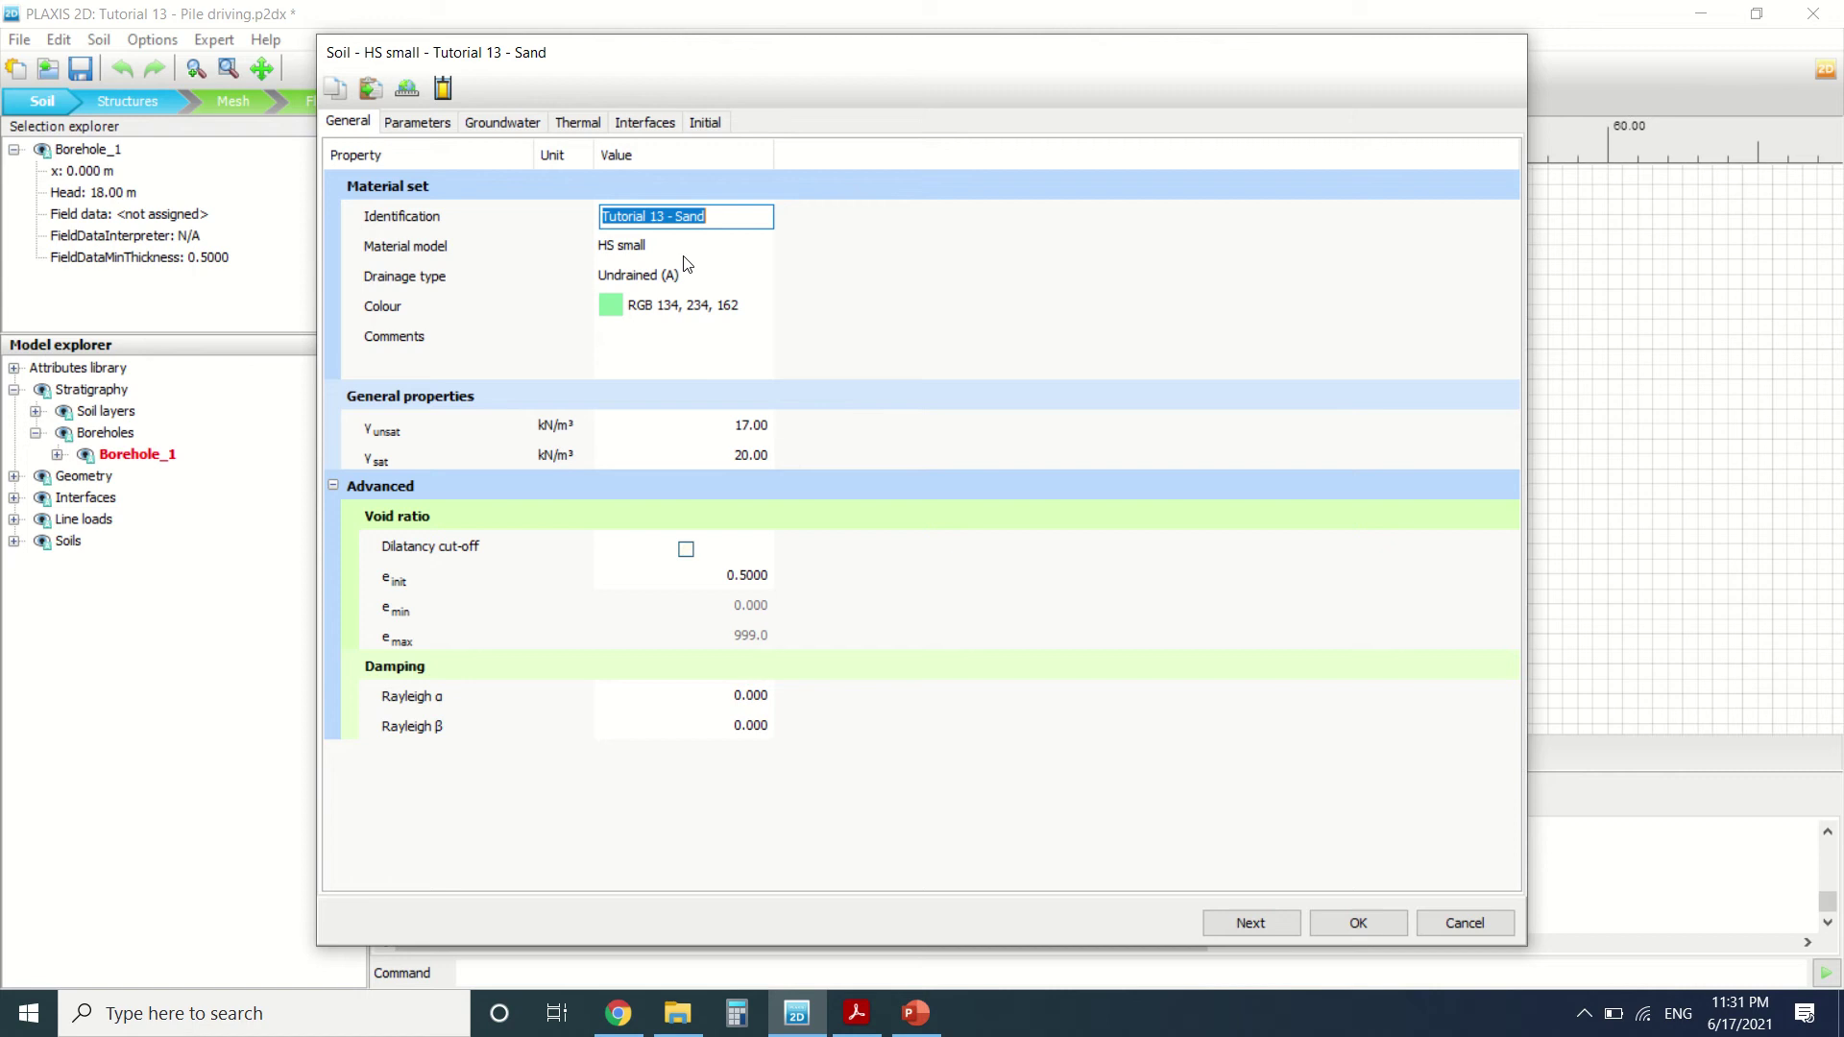
{"action": "left_click", "coordinate": [1460, 922]}
{"action": "left_click", "coordinate": [1033, 797]}
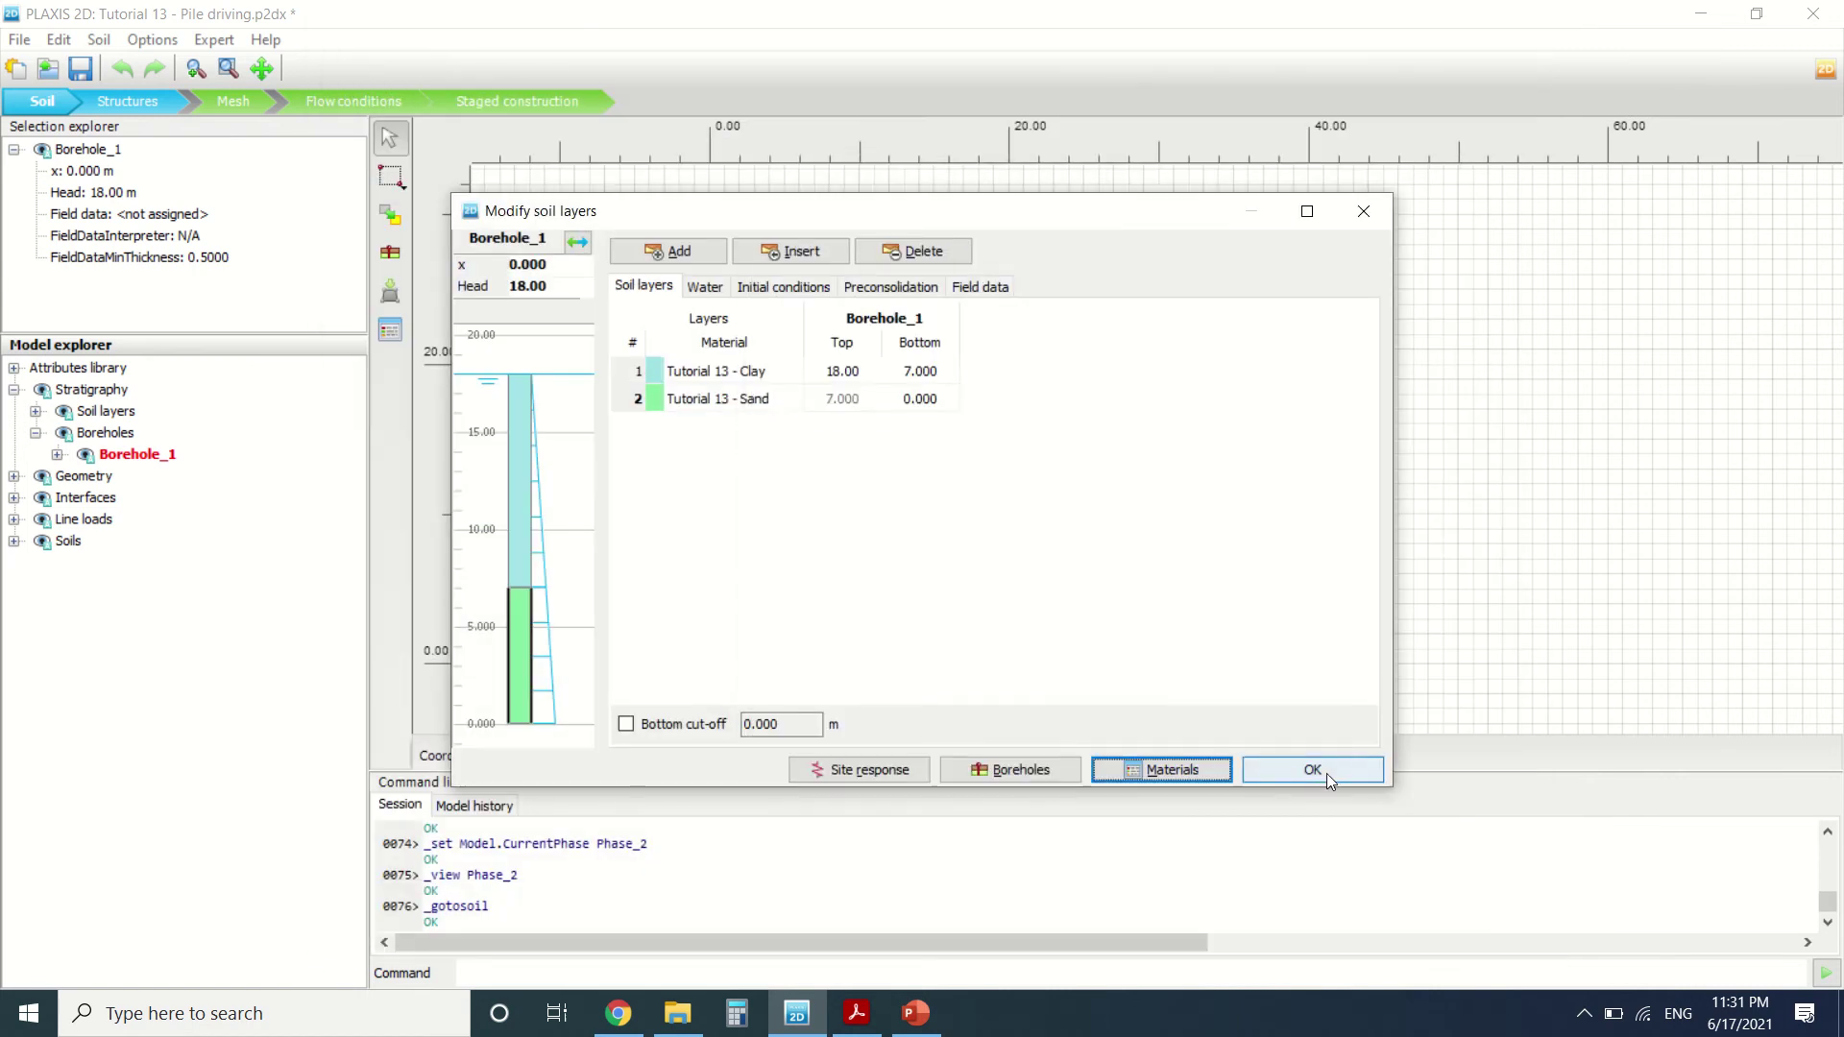
{"action": "left_click", "coordinate": [1322, 772]}
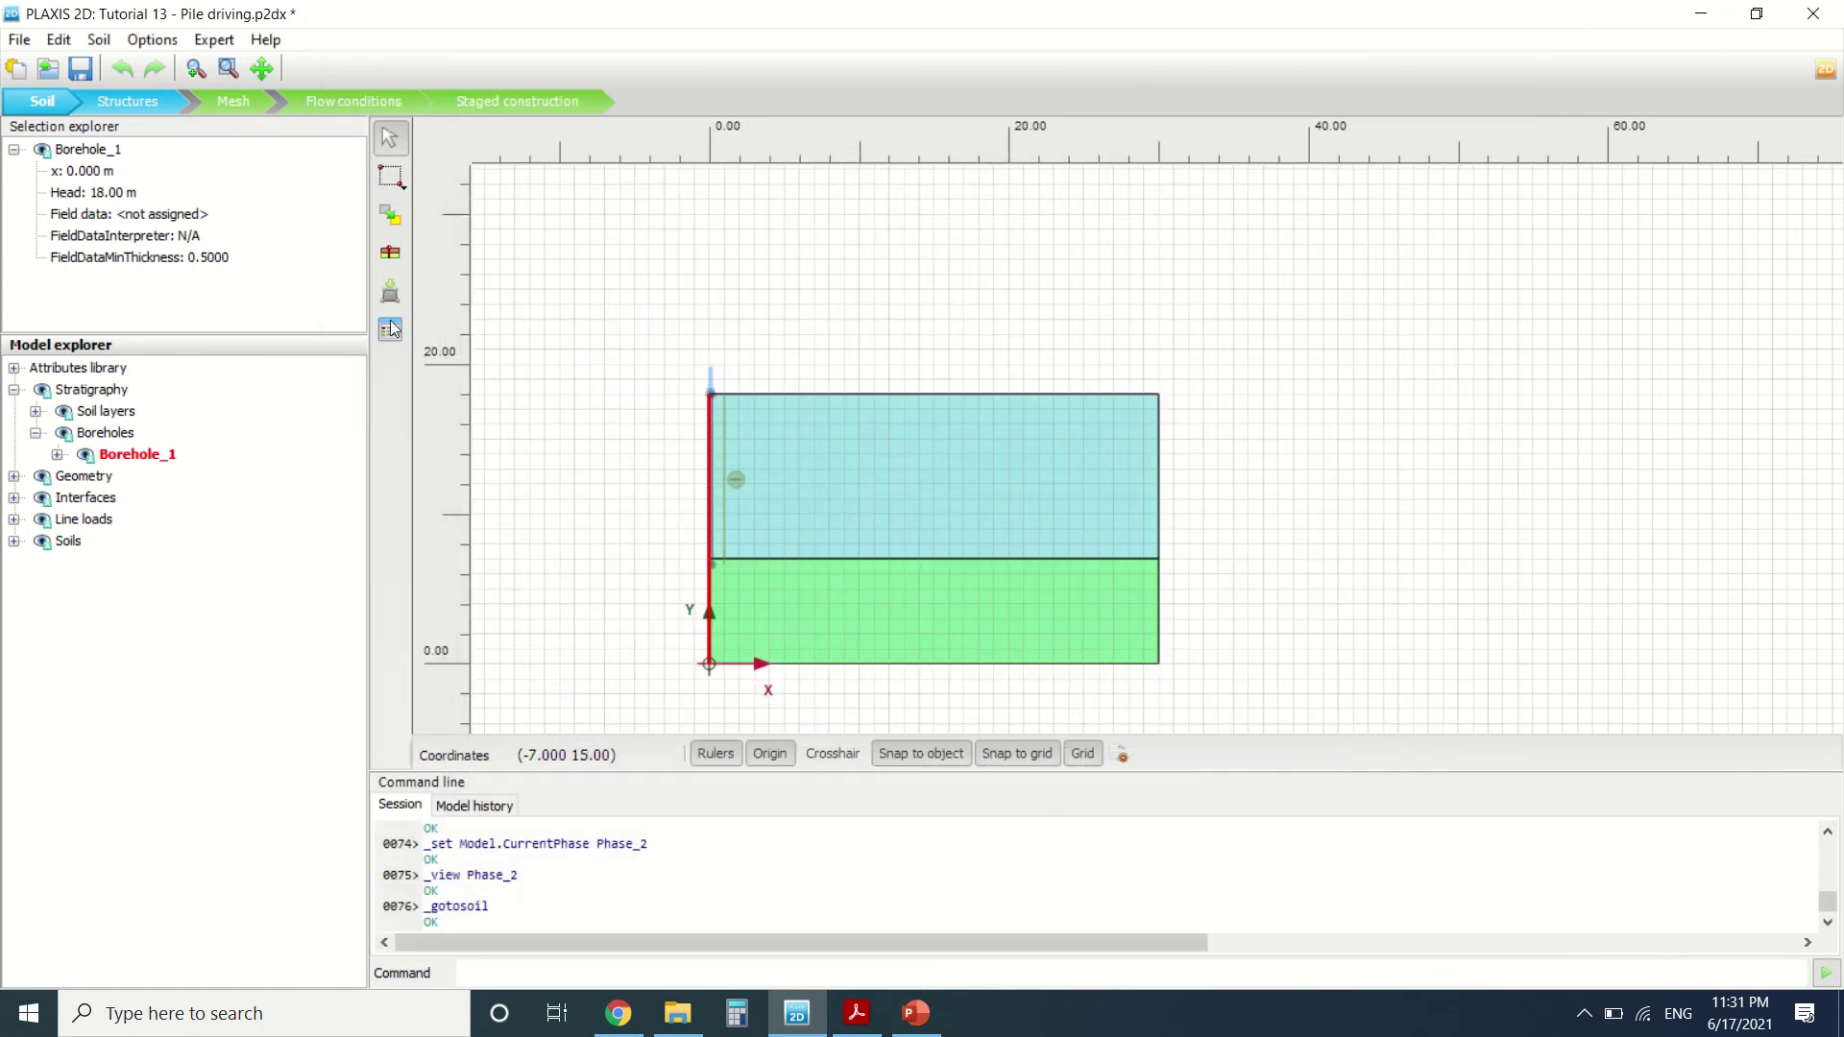
Enter Structures mode and scroll the manual from page 4 to page 6's Define a load section.
{"action": "left_click", "coordinate": [153, 106]}
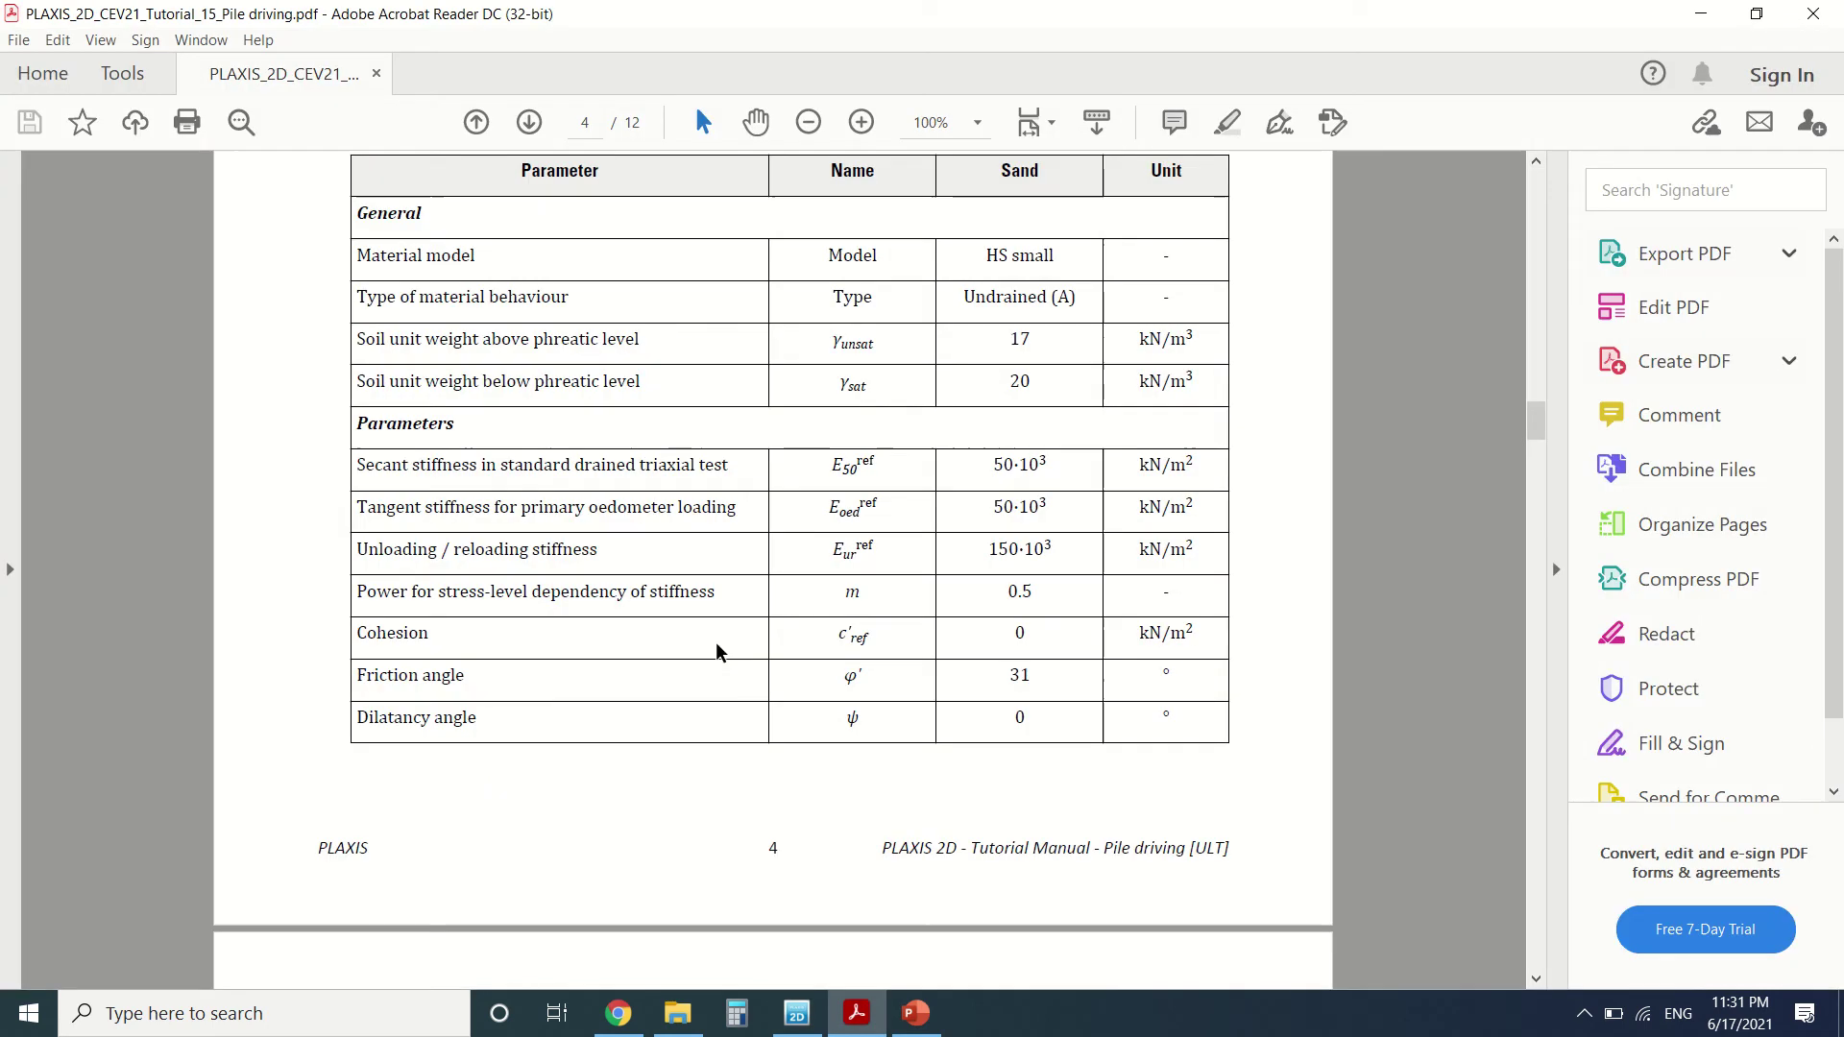
{"action": "scroll", "coordinate": [719, 653], "scroll_direction": "down", "scroll_amount": 10}
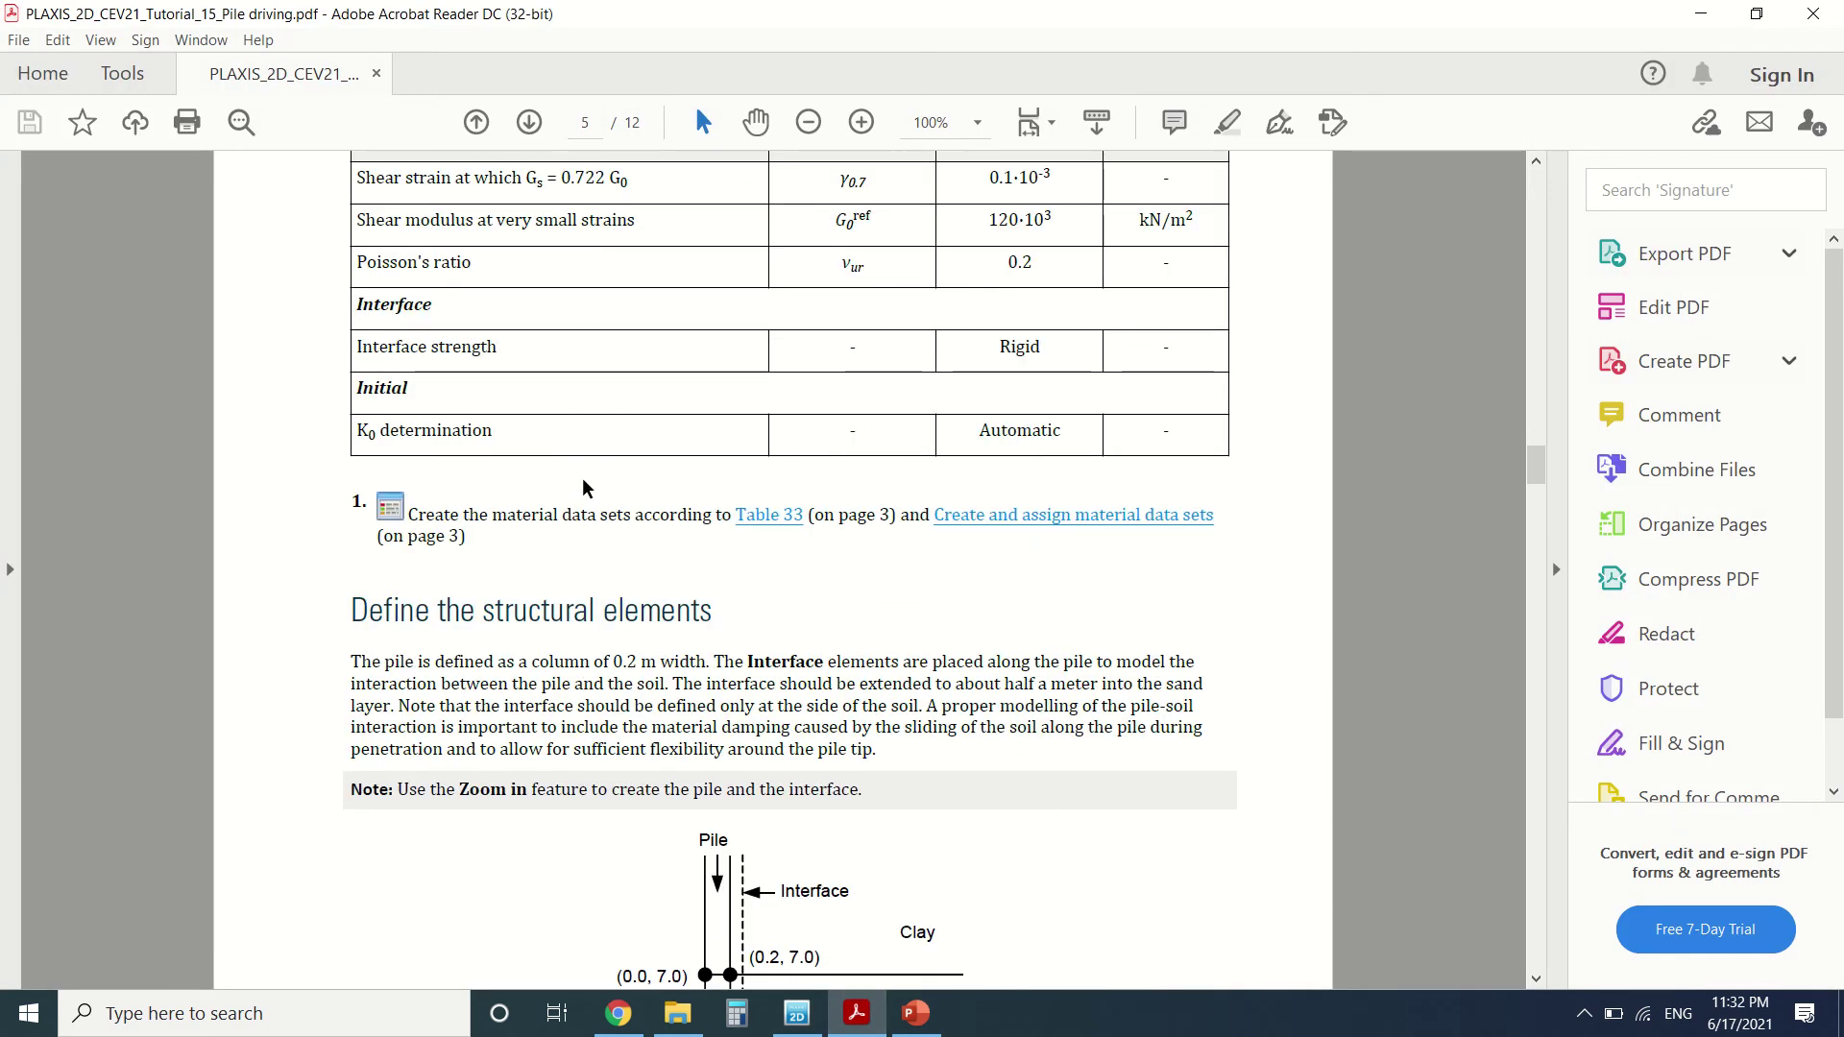
{"action": "scroll", "coordinate": [581, 461], "scroll_direction": "down", "scroll_amount": 1}
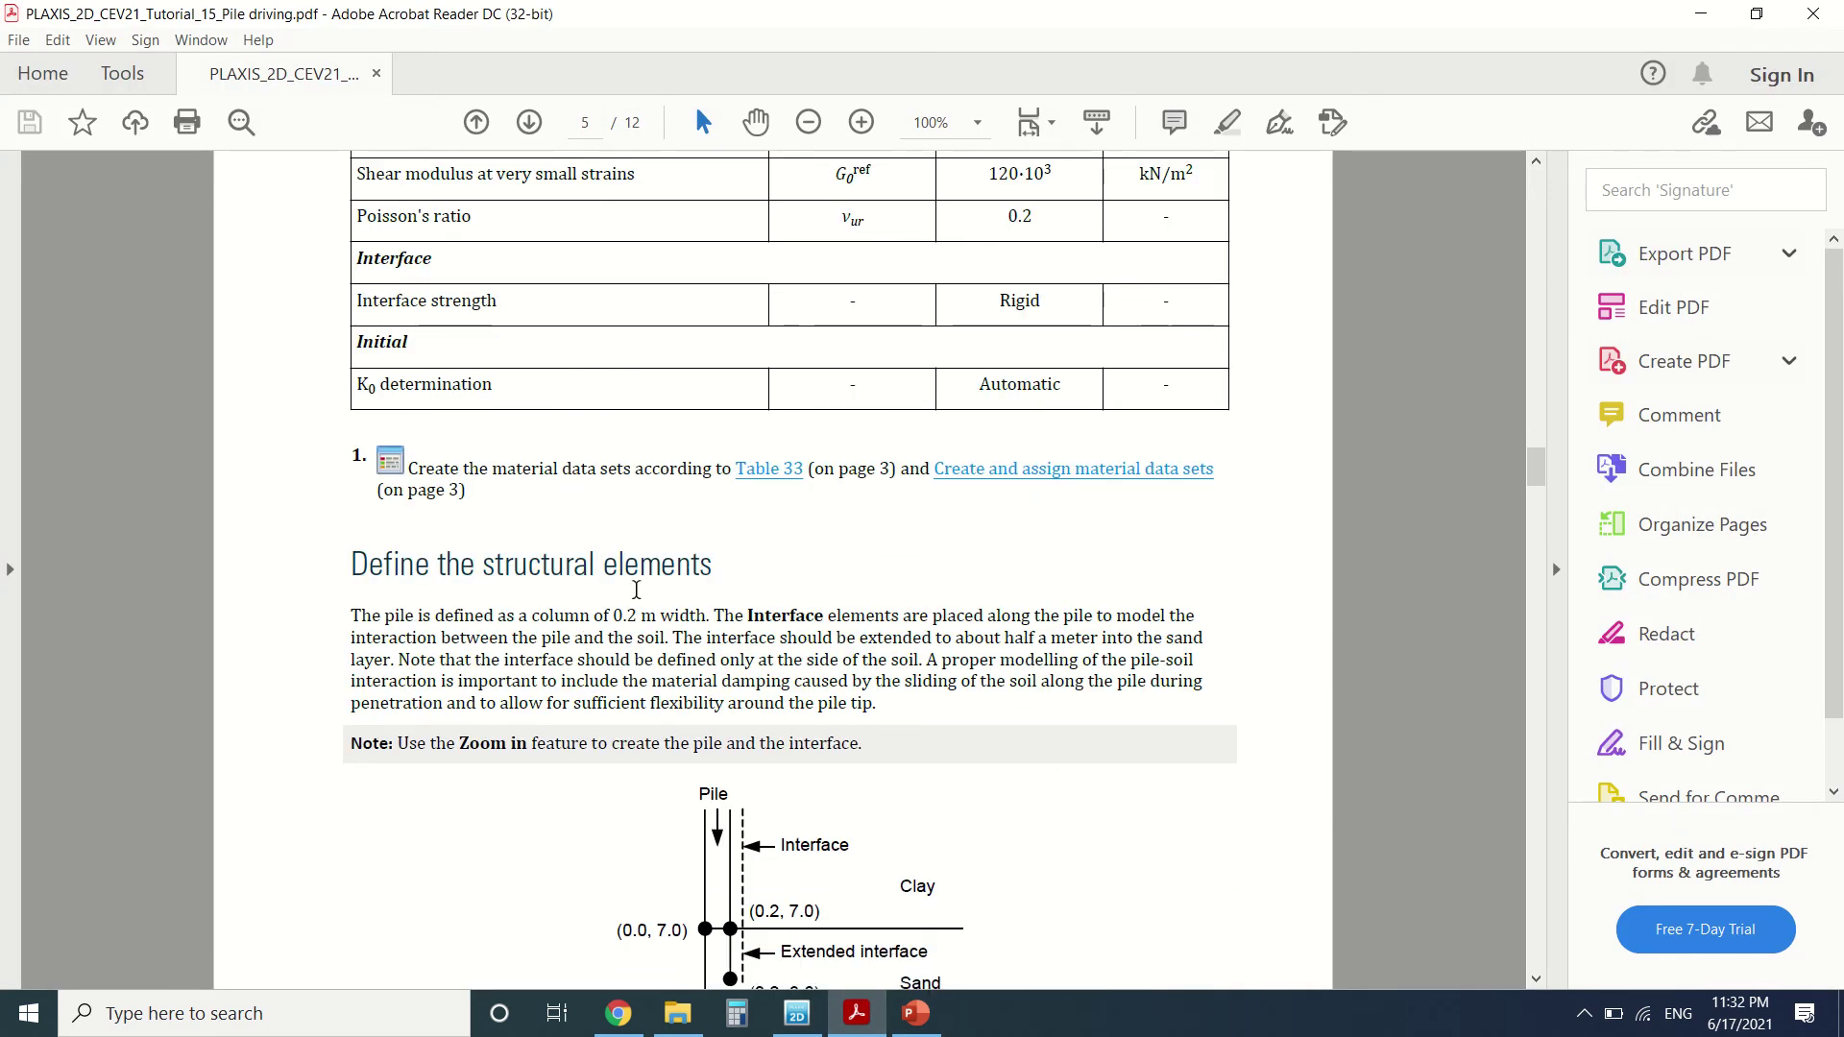
{"action": "scroll", "coordinate": [643, 546], "scroll_direction": "down", "scroll_amount": 2}
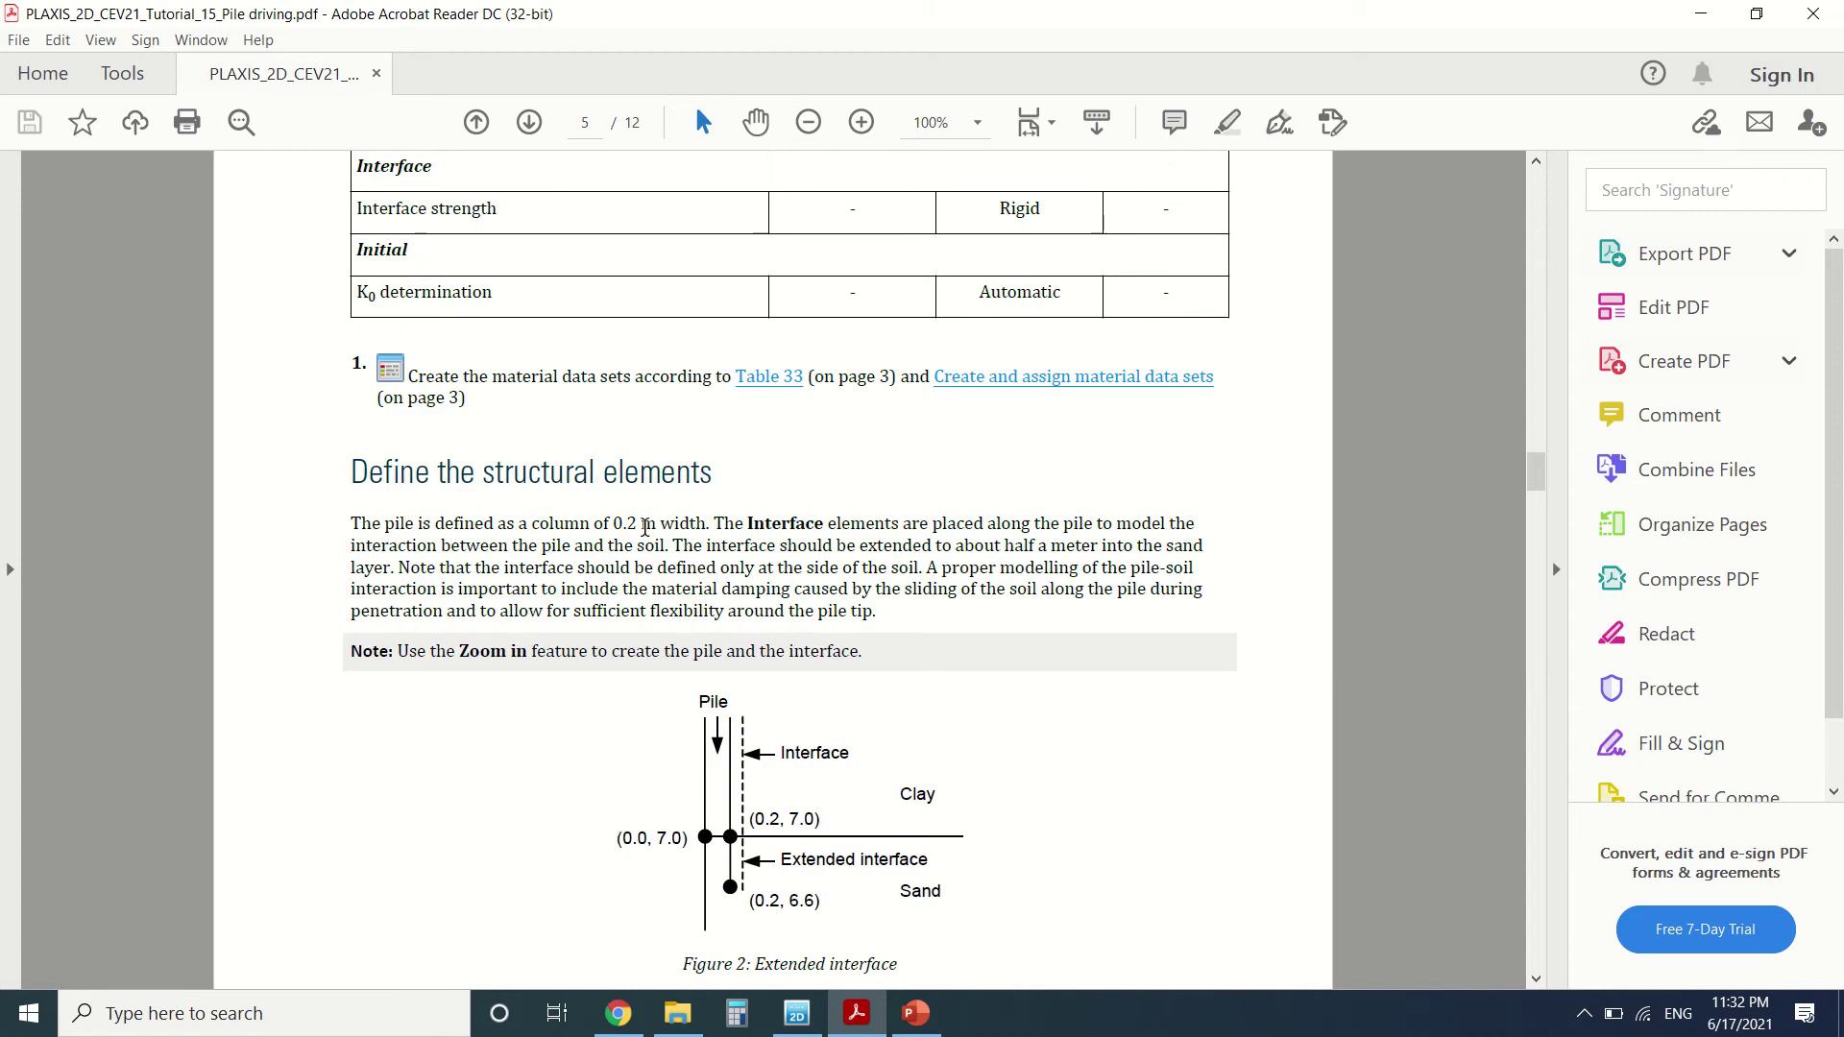
{"action": "scroll", "coordinate": [645, 523], "scroll_direction": "down", "scroll_amount": 4}
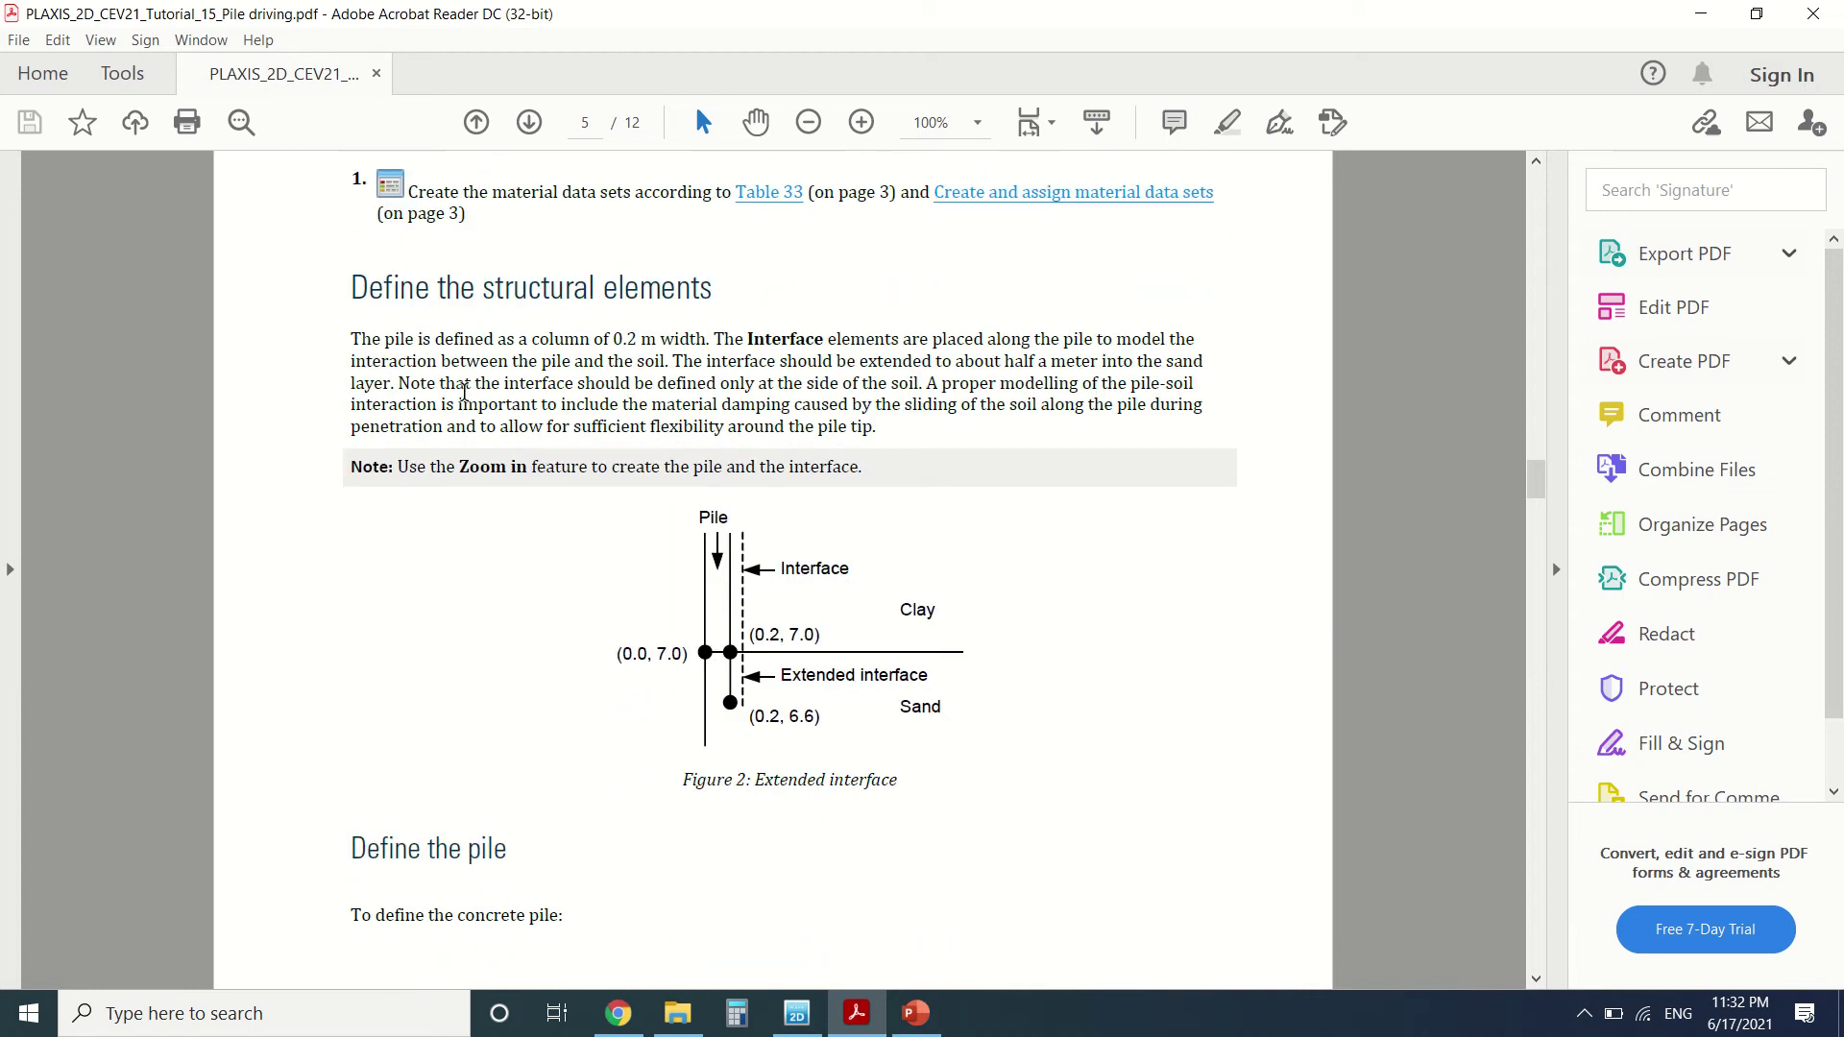
{"action": "scroll", "coordinate": [509, 331], "scroll_direction": "down", "scroll_amount": 2}
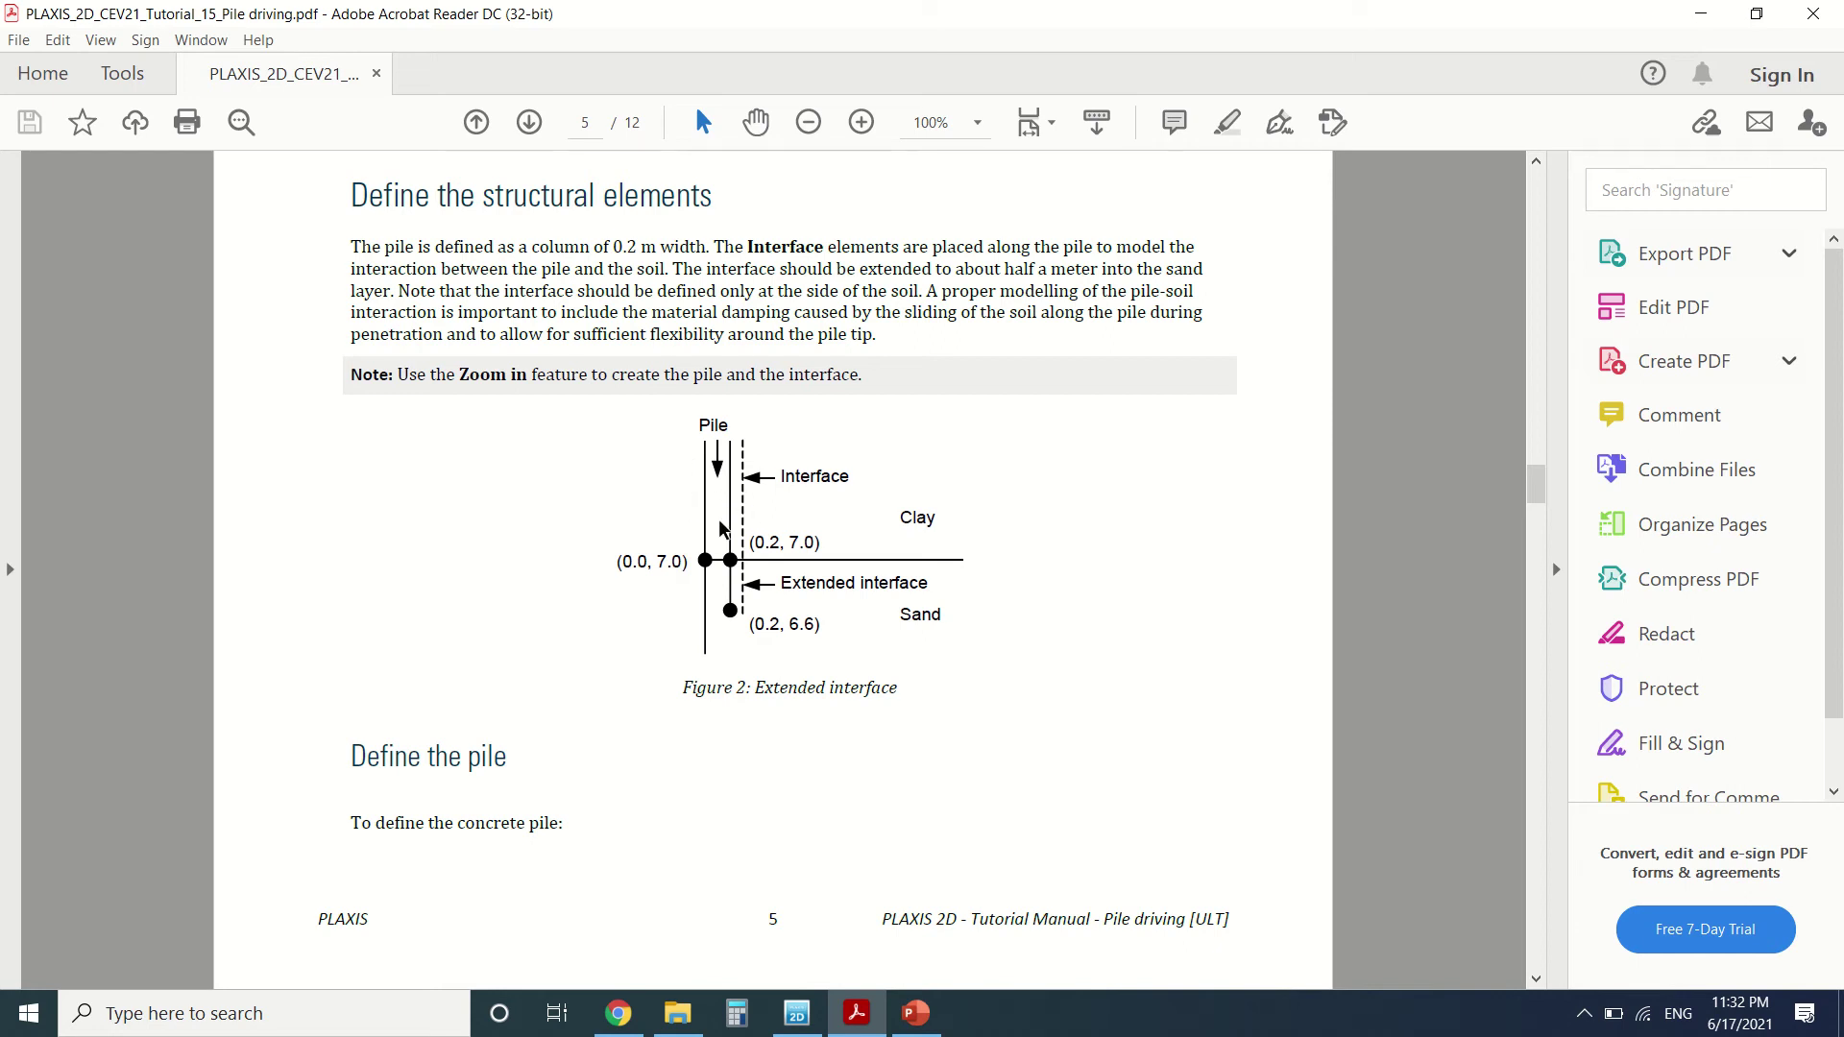
{"action": "scroll", "coordinate": [715, 365], "scroll_direction": "down", "scroll_amount": 2}
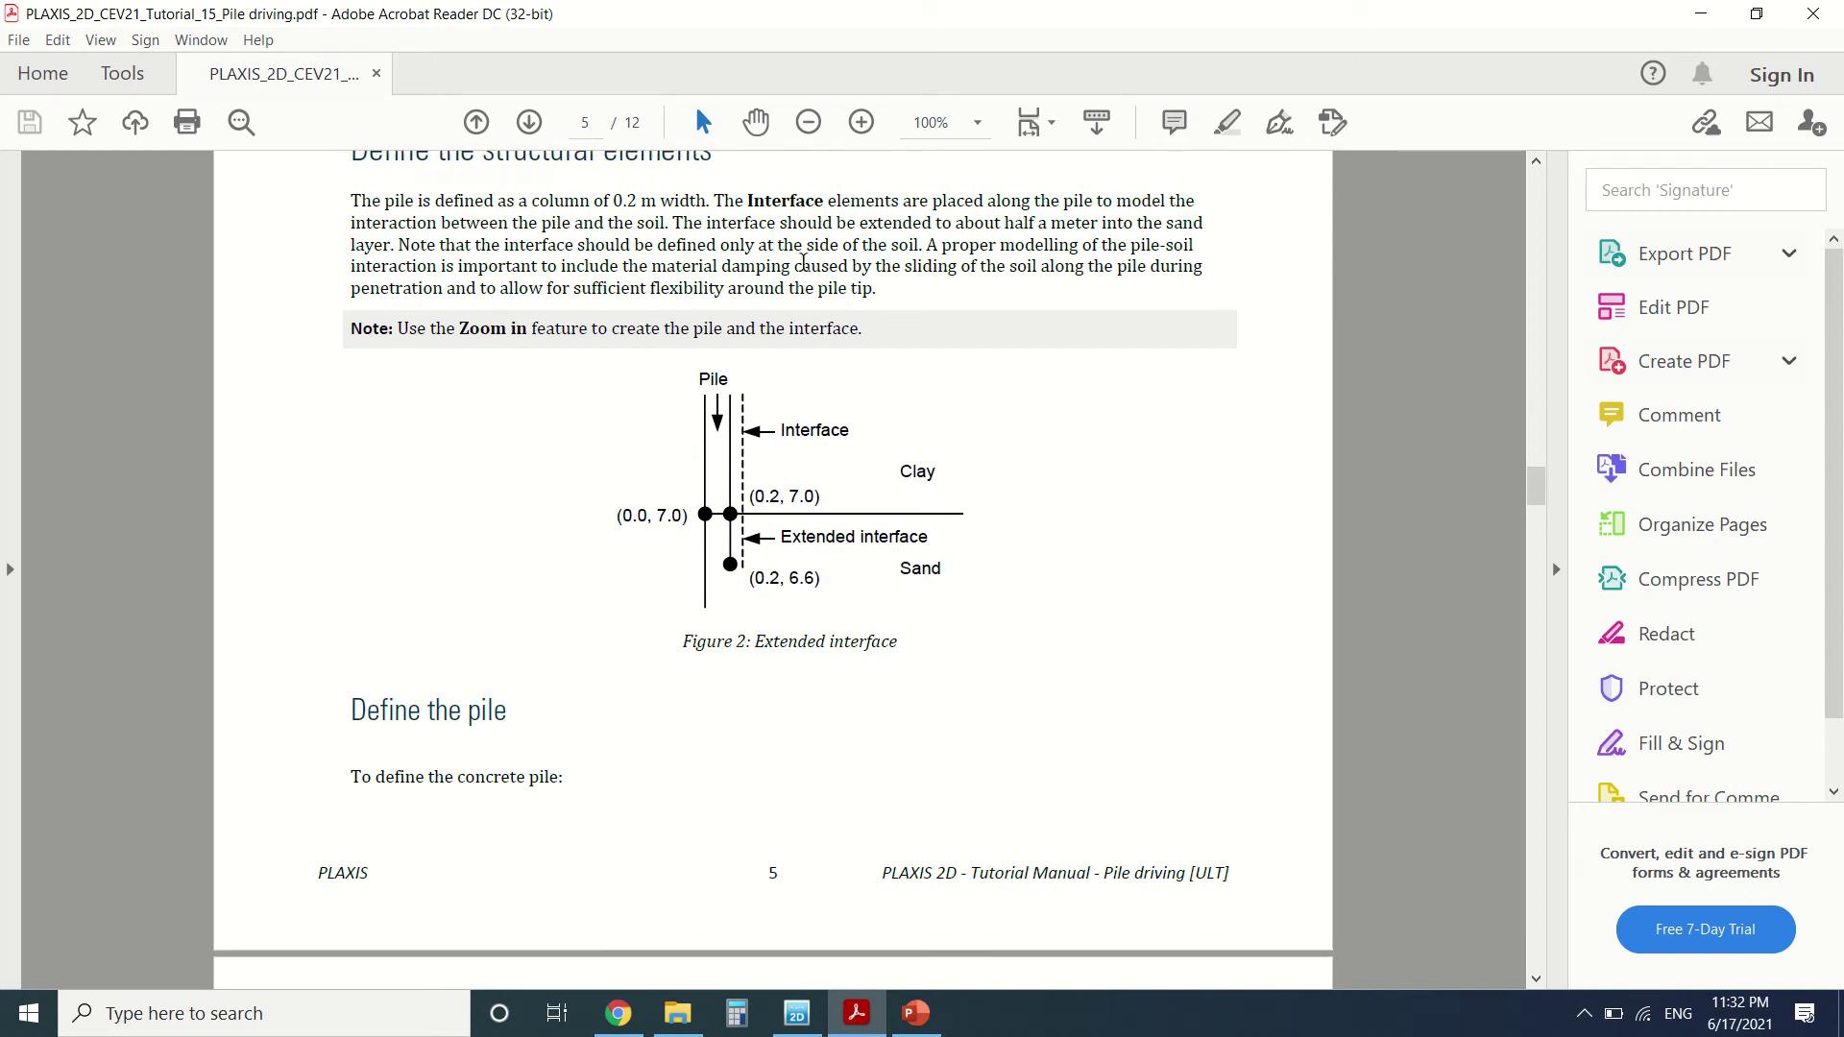
{"action": "scroll", "coordinate": [709, 390], "scroll_direction": "down", "scroll_amount": 1}
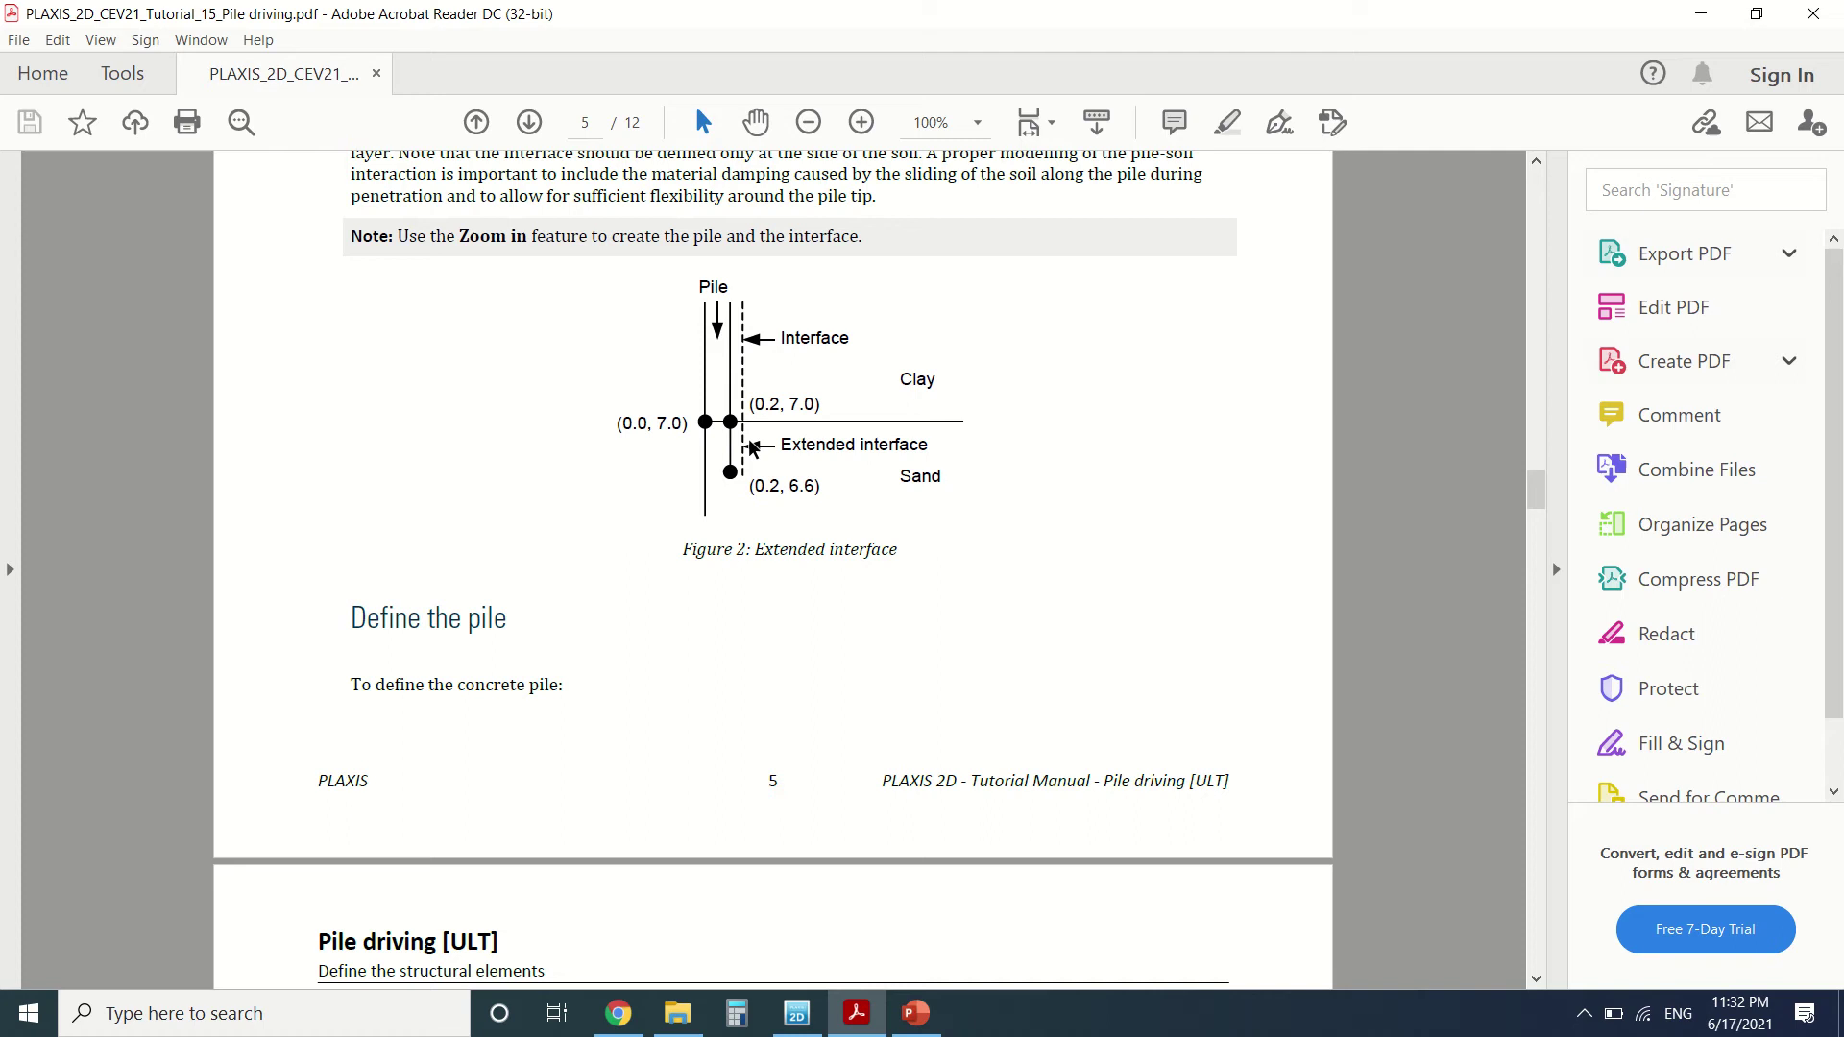
{"action": "scroll", "coordinate": [758, 442], "scroll_direction": "down", "scroll_amount": 1}
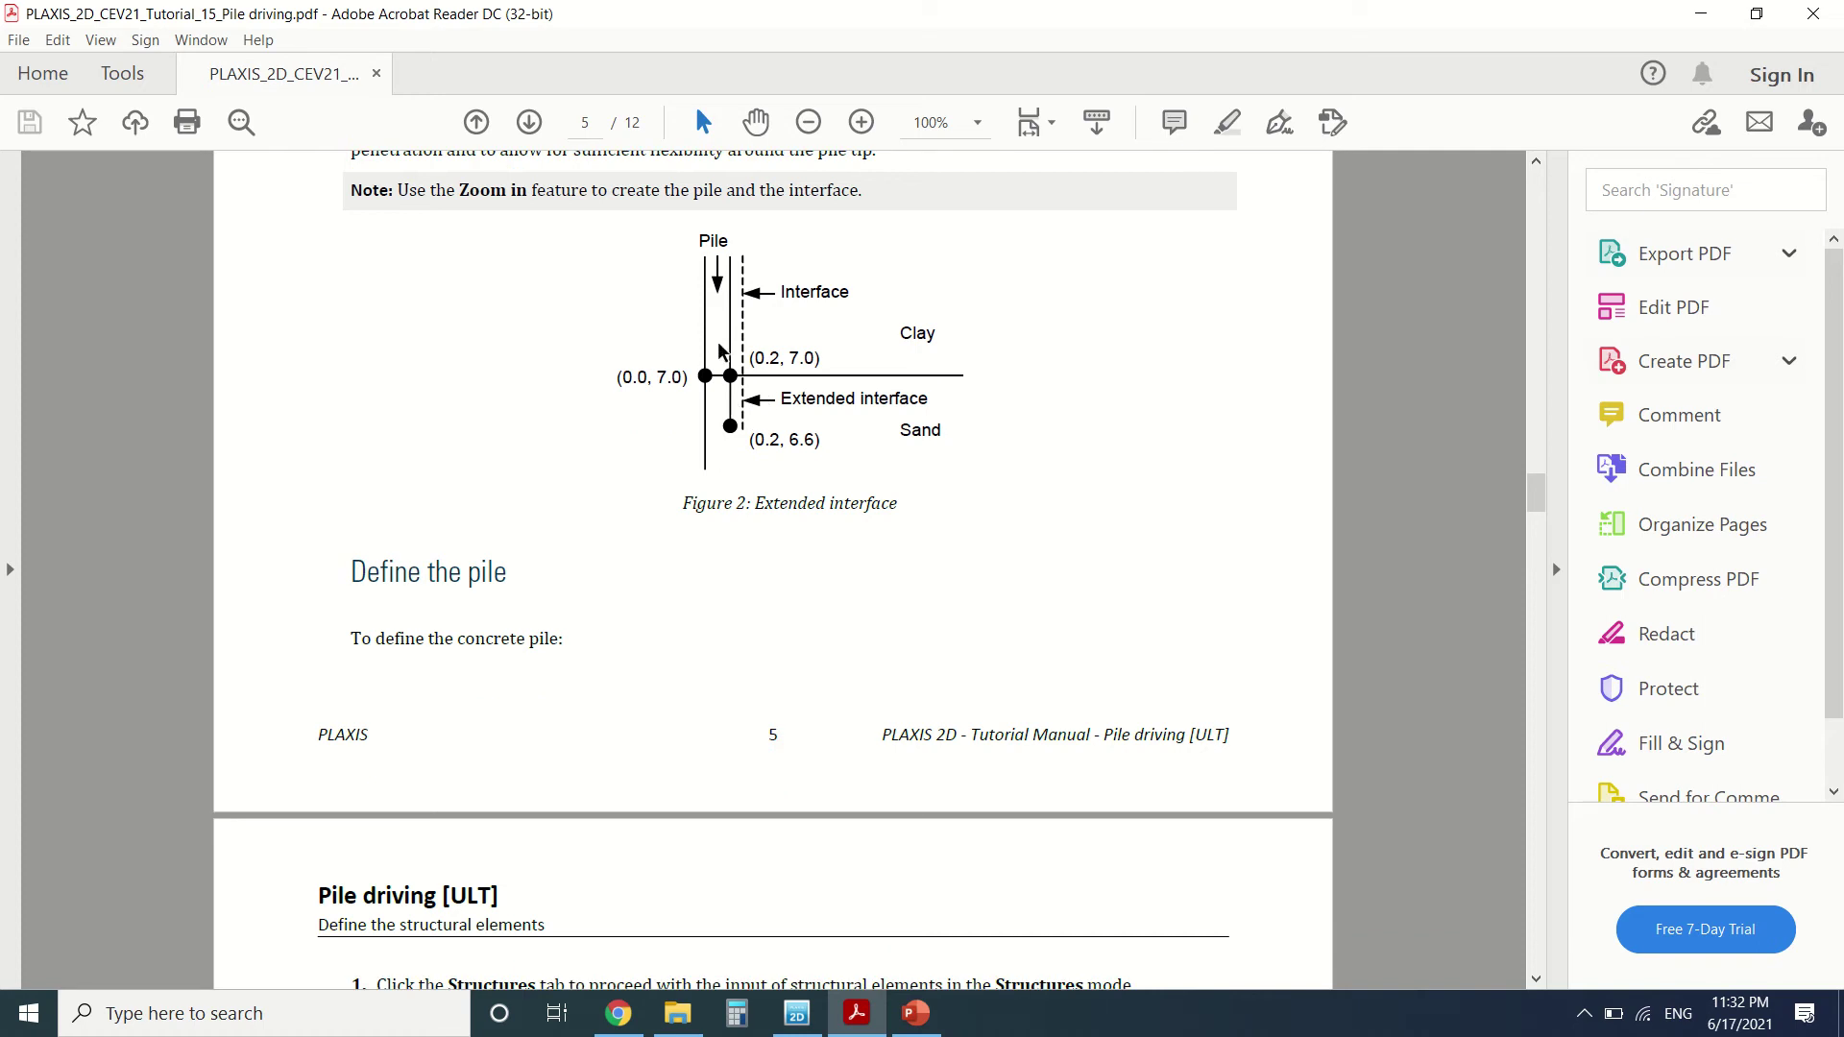
{"action": "scroll", "coordinate": [765, 439], "scroll_direction": "down", "scroll_amount": 11}
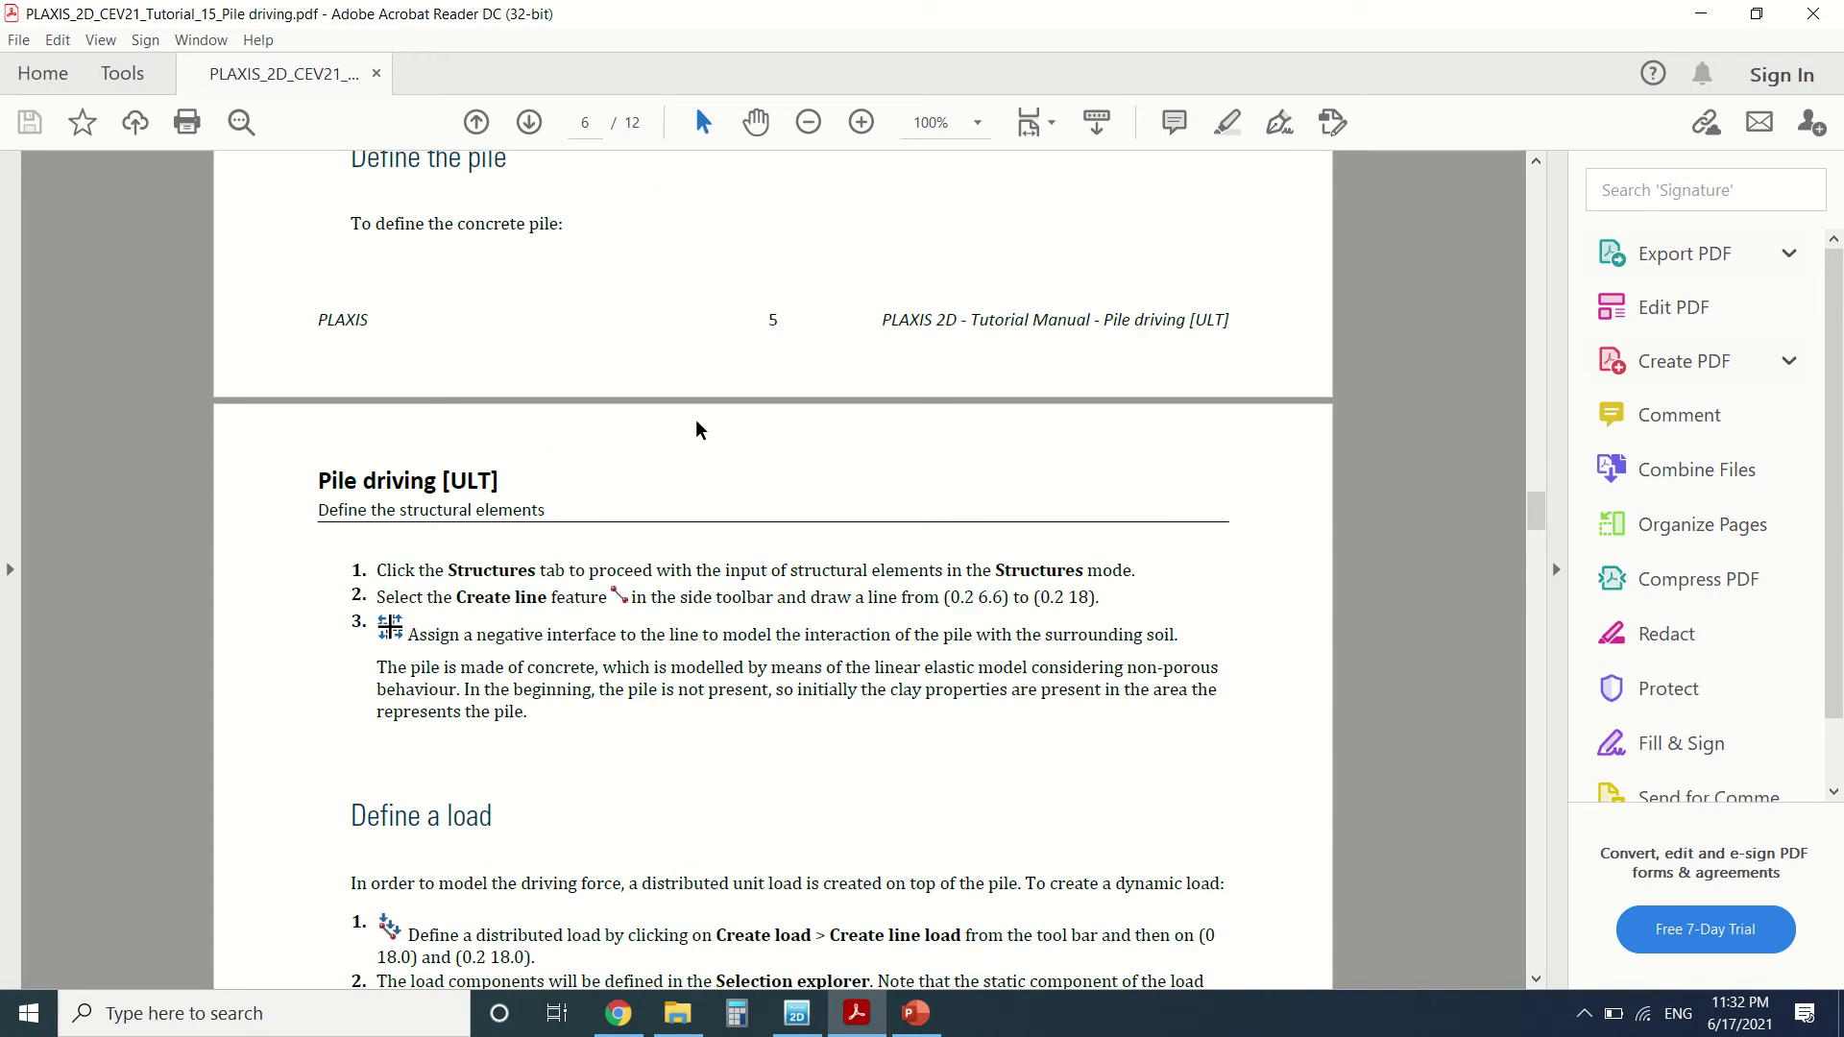
{"action": "scroll", "coordinate": [615, 429], "scroll_direction": "down", "scroll_amount": 1}
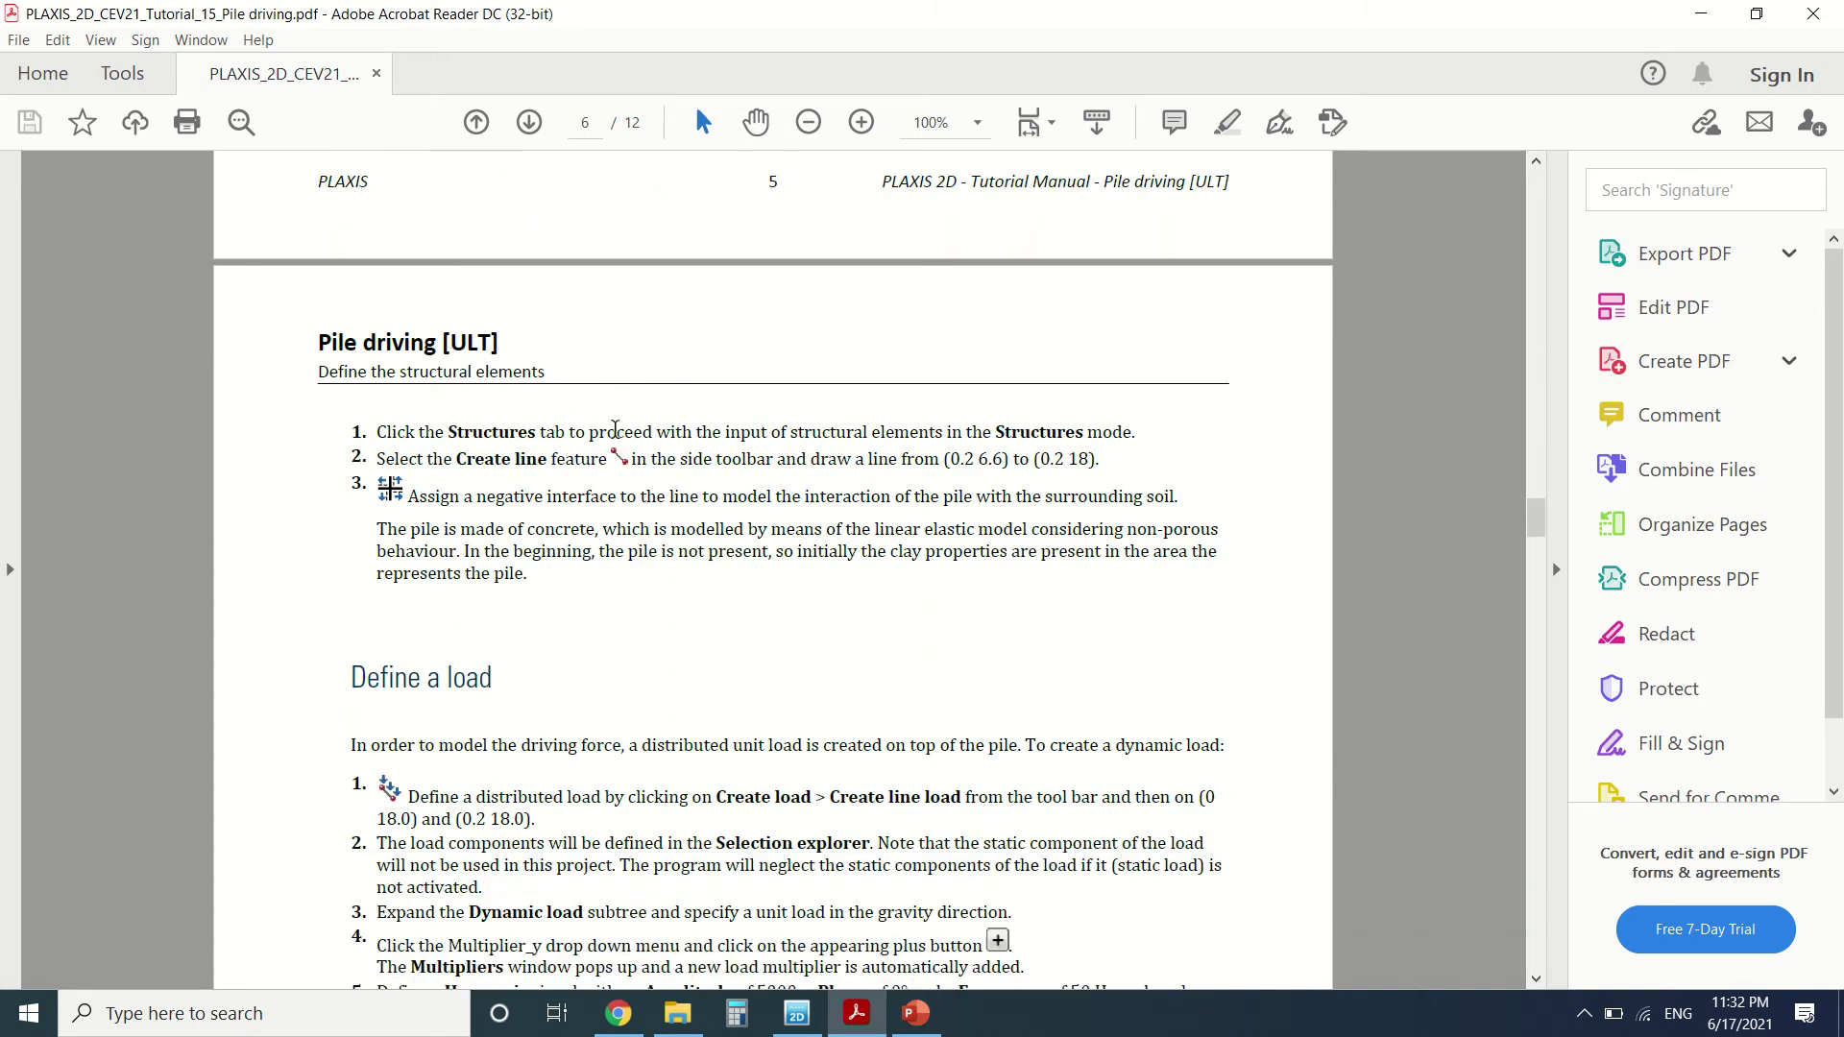
{"action": "scroll", "coordinate": [466, 504], "scroll_direction": "down", "scroll_amount": 6}
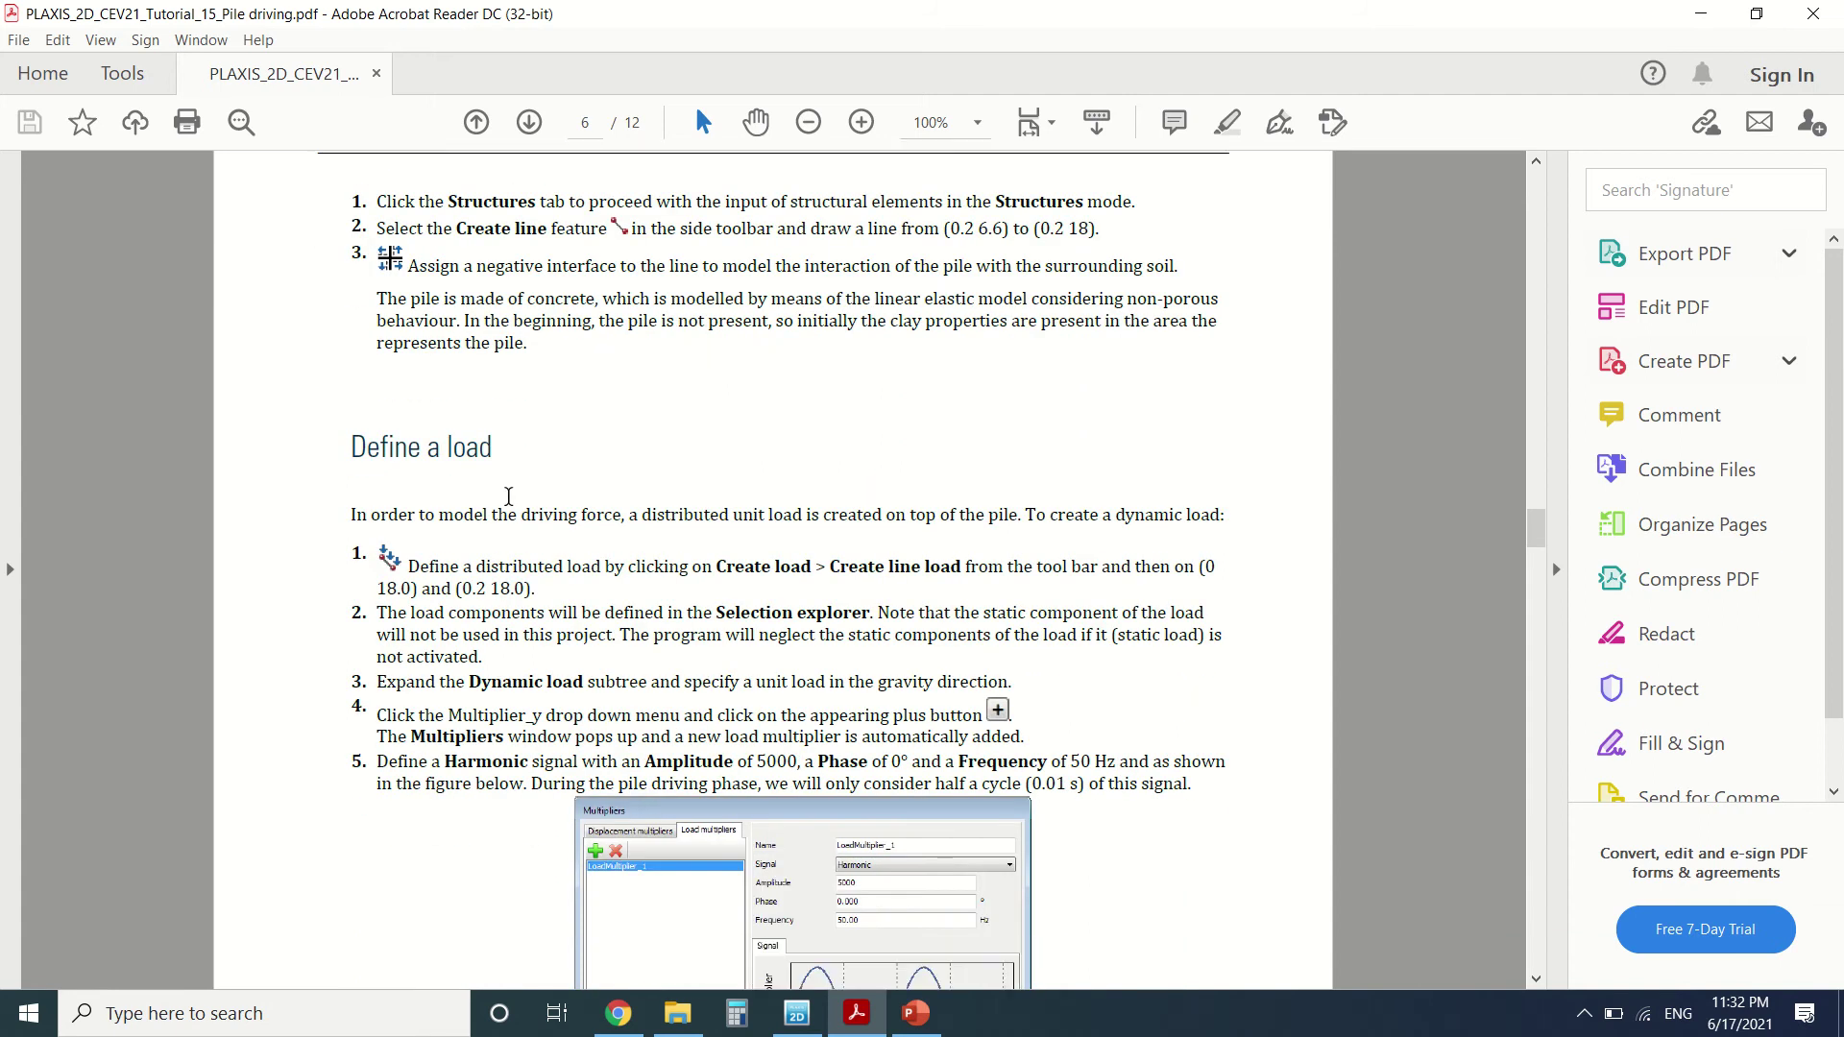
{"action": "scroll", "coordinate": [558, 529], "scroll_direction": "down", "scroll_amount": 7}
Zoom the model onto the pile tip's extended interface, then onto the line load at the pile head.
{"action": "left_click", "coordinate": [797, 1014]}
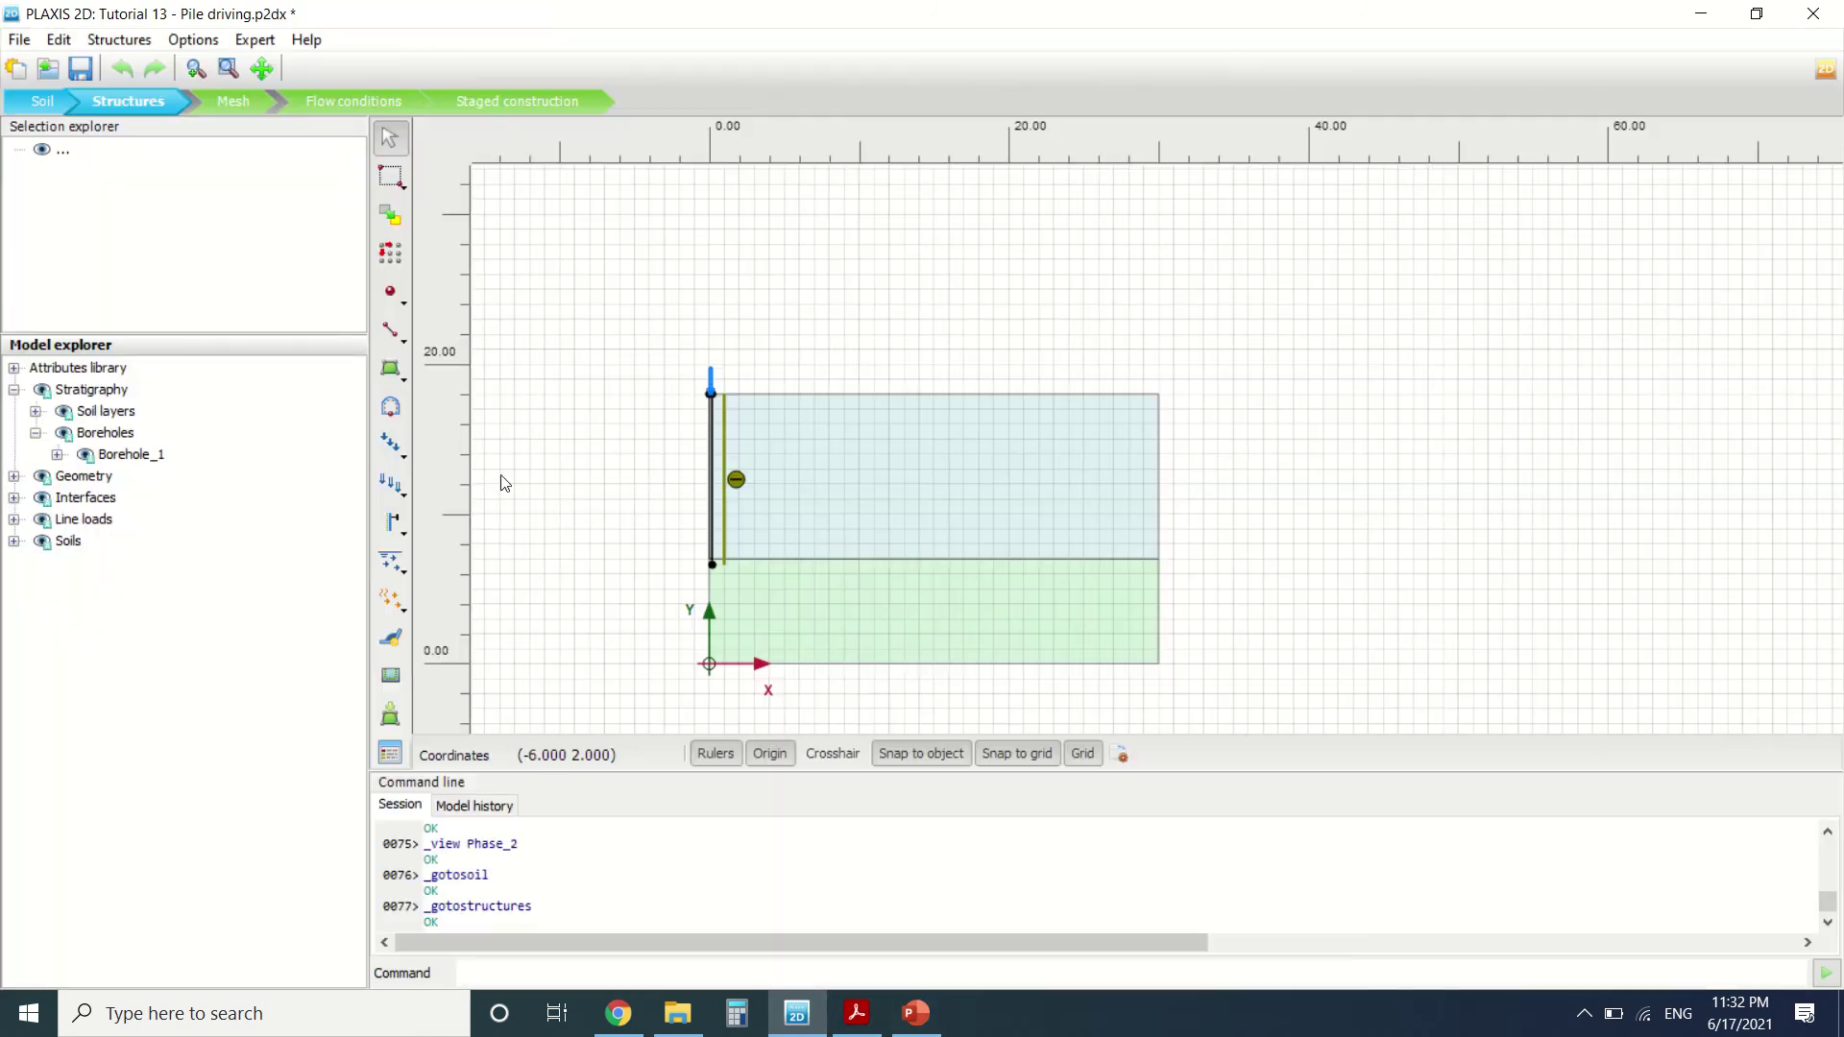
{"action": "scroll", "coordinate": [720, 581], "scroll_direction": "up", "scroll_amount": 10}
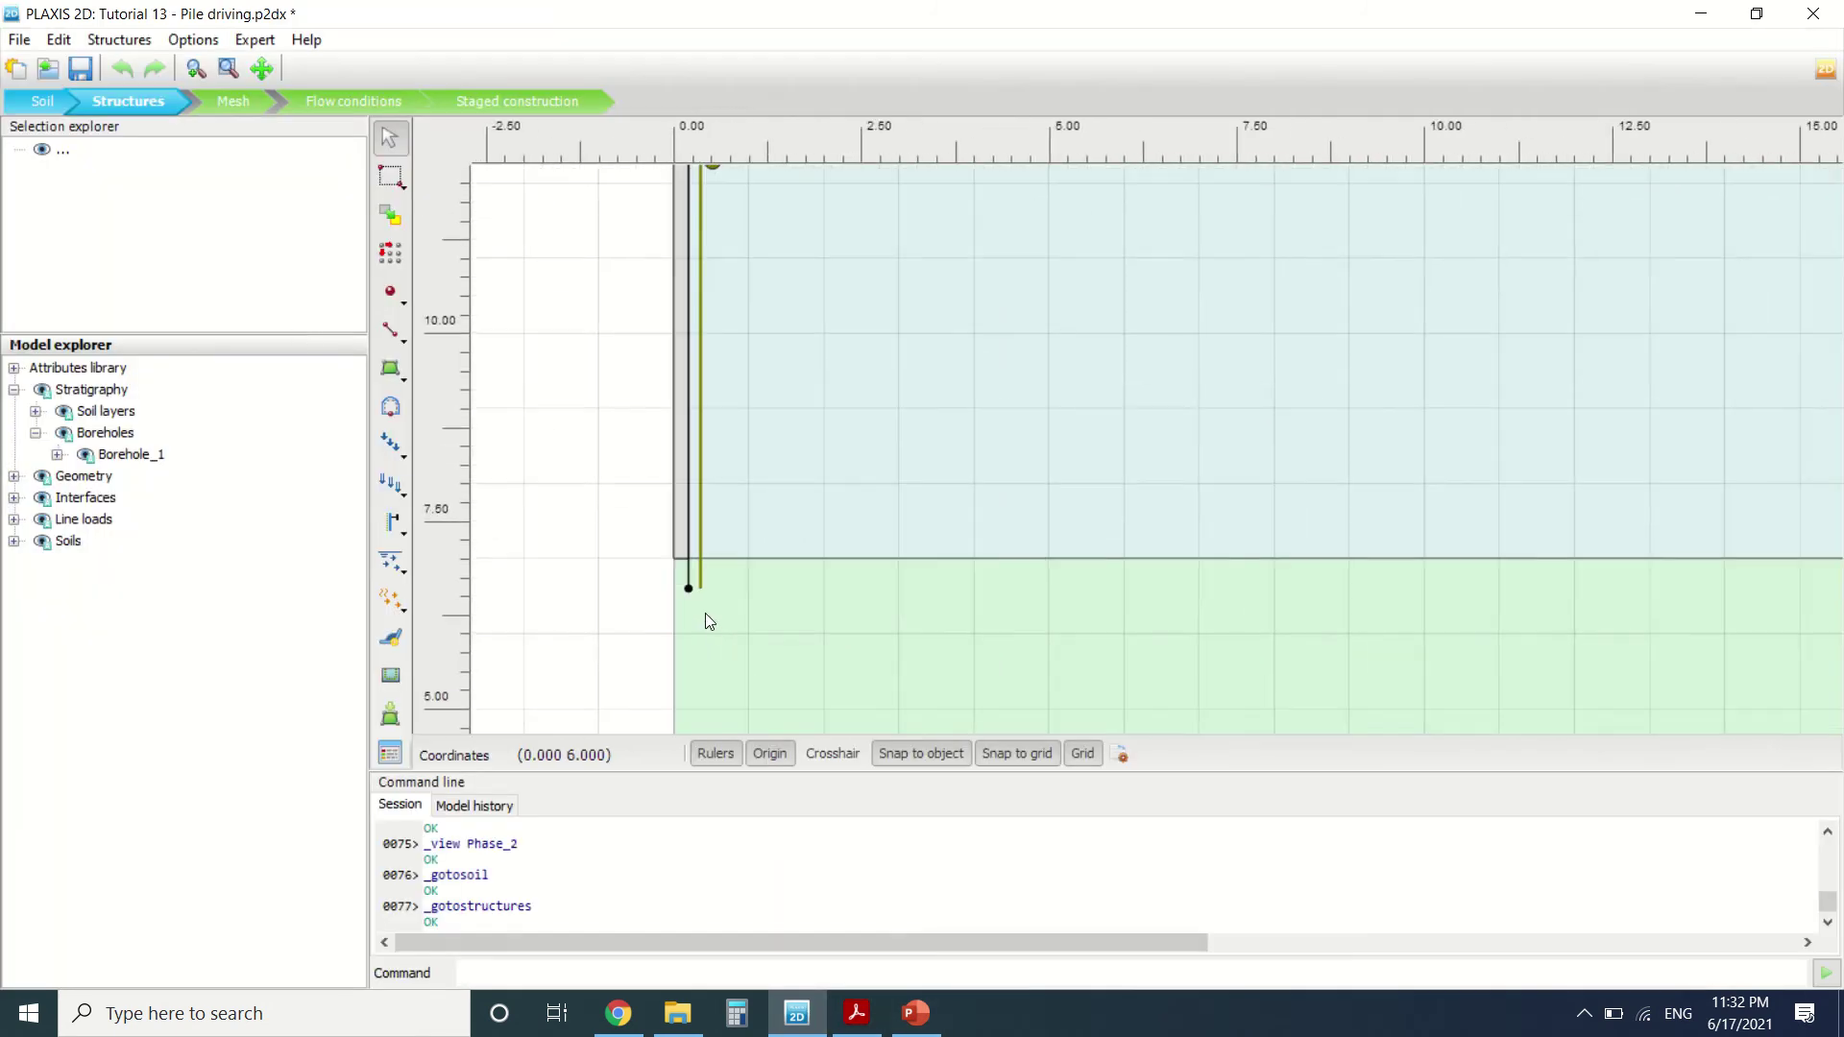
{"action": "scroll", "coordinate": [686, 575], "scroll_direction": "up", "scroll_amount": 3}
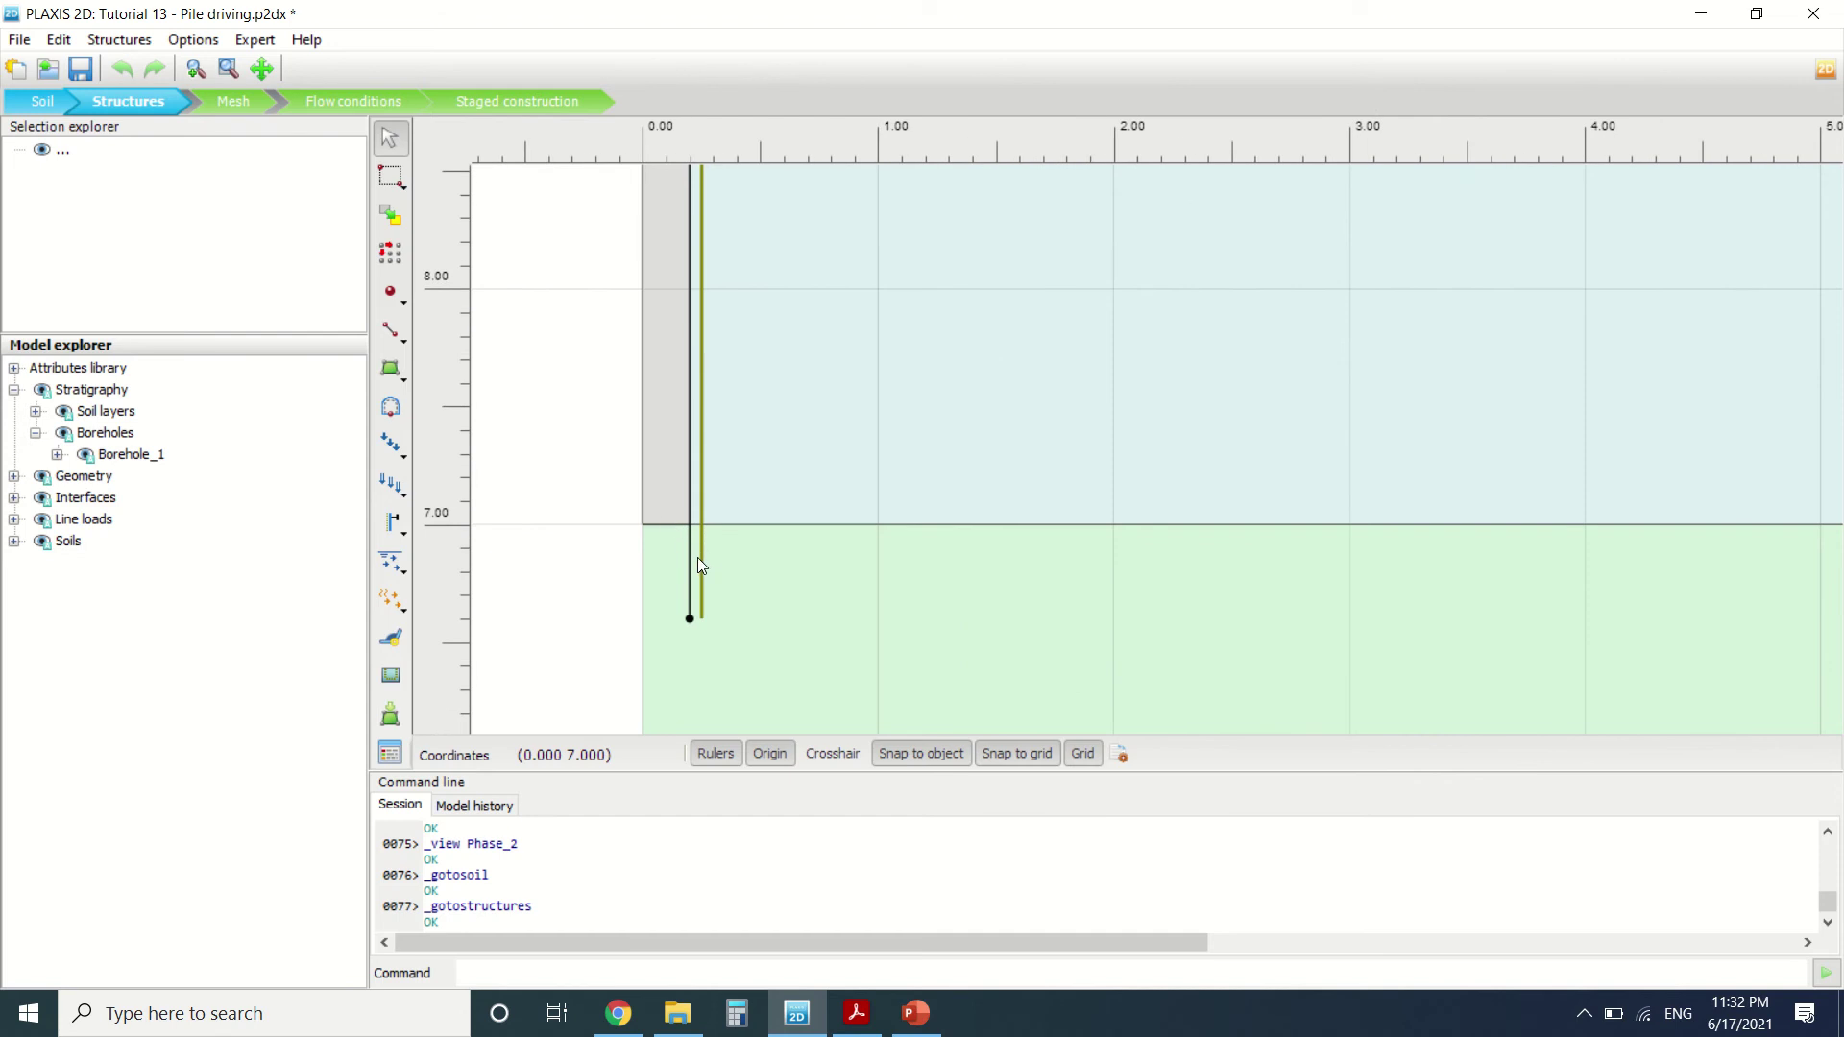
{"action": "scroll", "coordinate": [691, 596], "scroll_direction": "up", "scroll_amount": 4}
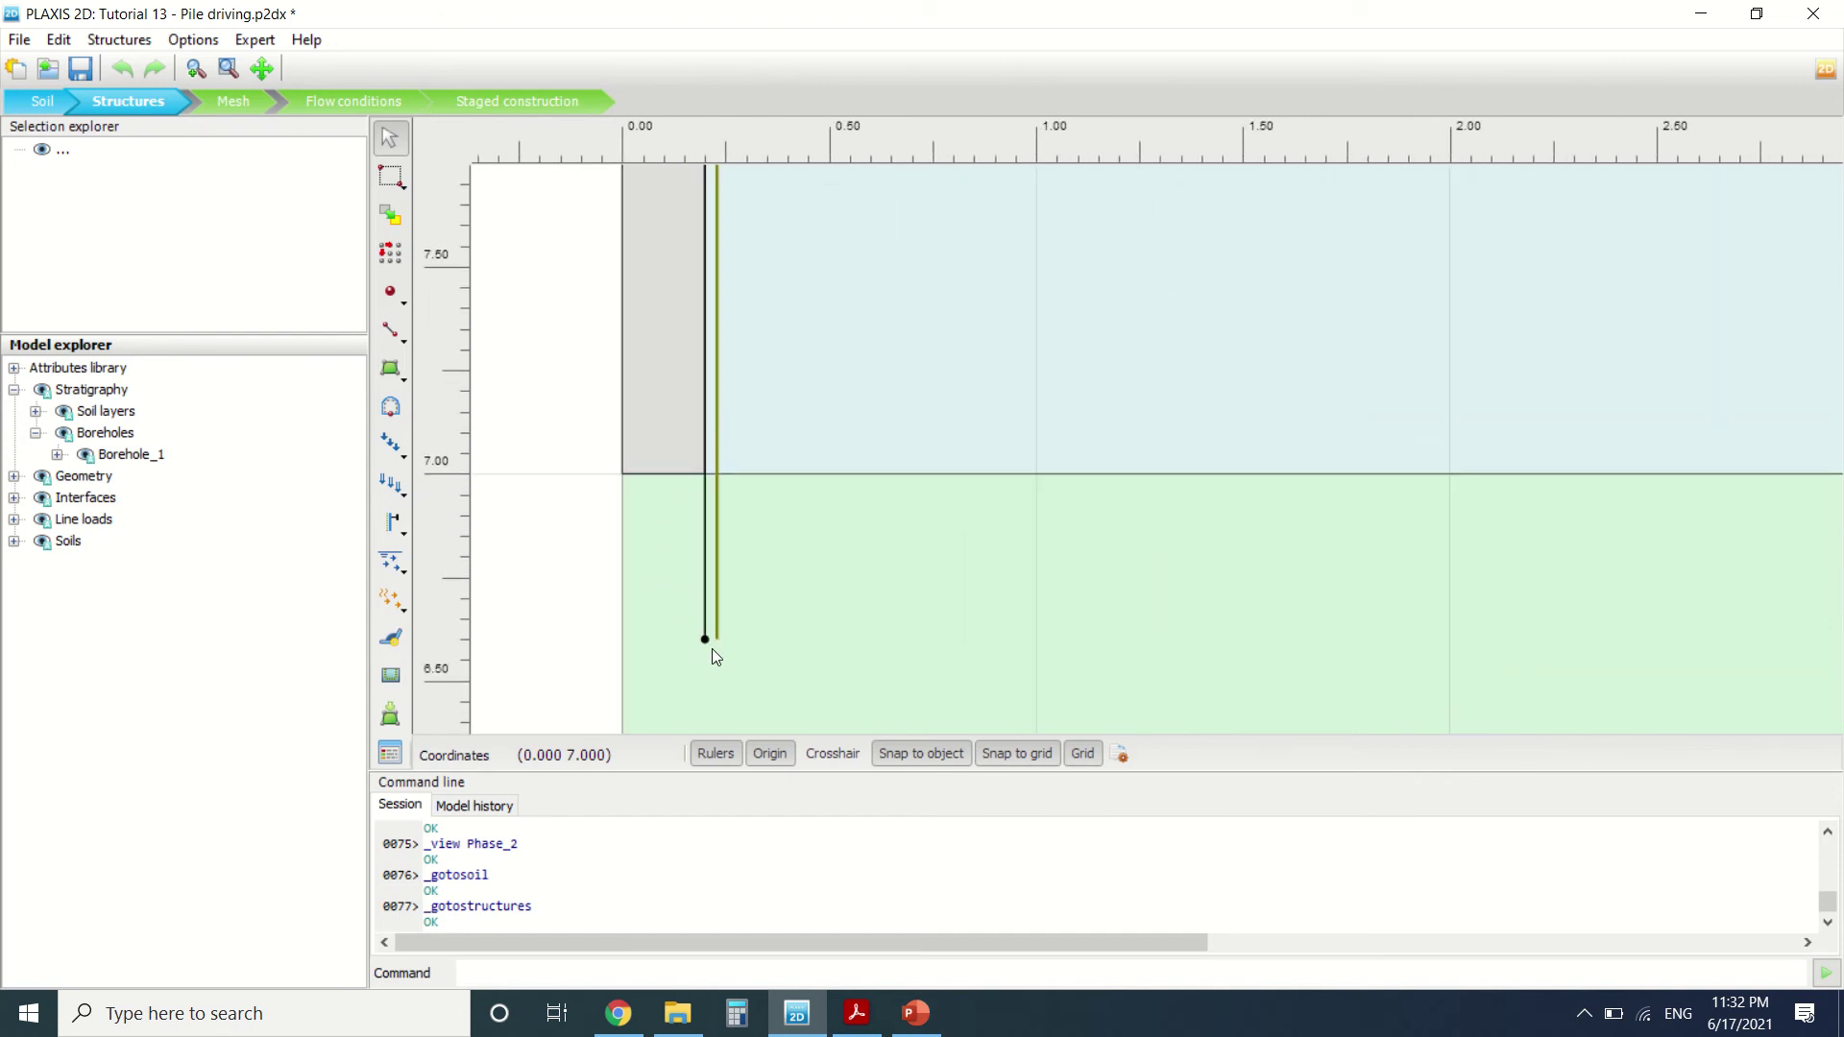
{"action": "scroll", "coordinate": [707, 641], "scroll_direction": "down", "scroll_amount": 7}
{"action": "scroll", "coordinate": [688, 625], "scroll_direction": "down", "scroll_amount": 4}
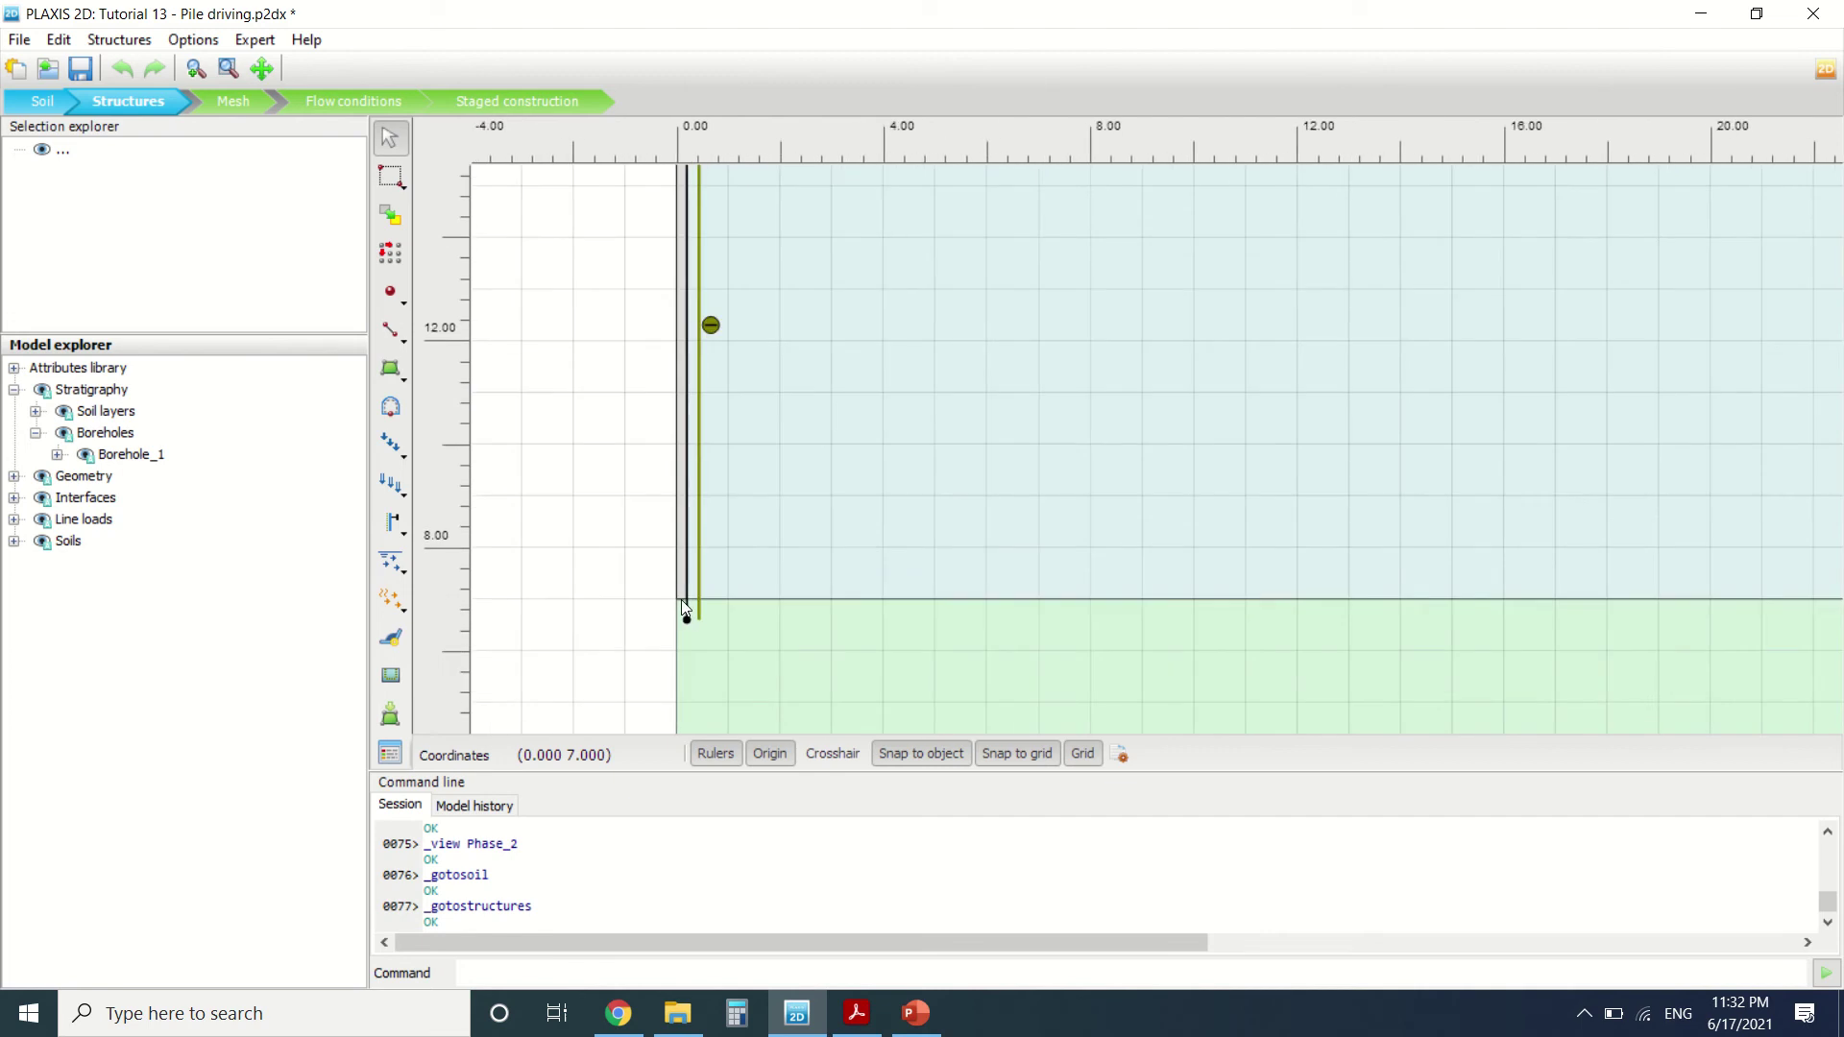
{"action": "scroll", "coordinate": [654, 305], "scroll_direction": "up", "scroll_amount": 3}
{"action": "scroll", "coordinate": [717, 296], "scroll_direction": "up", "scroll_amount": 8}
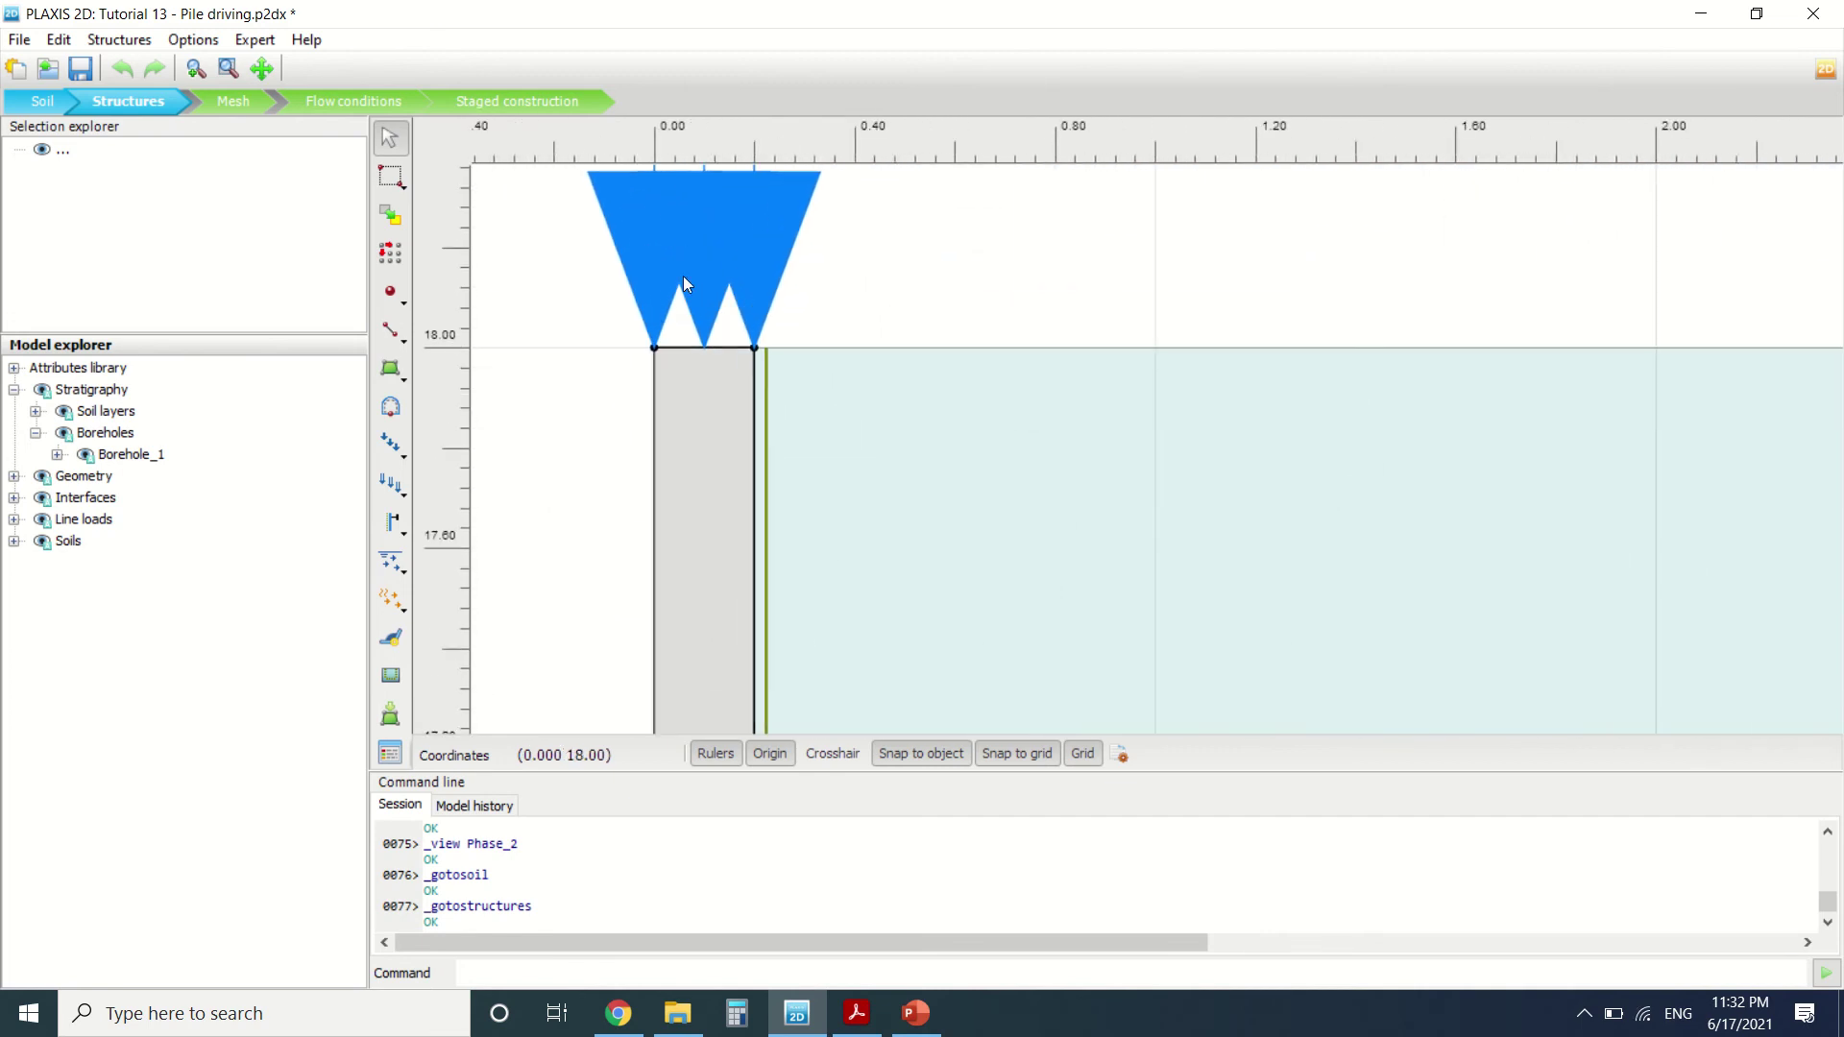
Select LineLoad_1 and scroll through its static and dynamic load properties.
{"action": "left_click", "coordinate": [14, 519]}
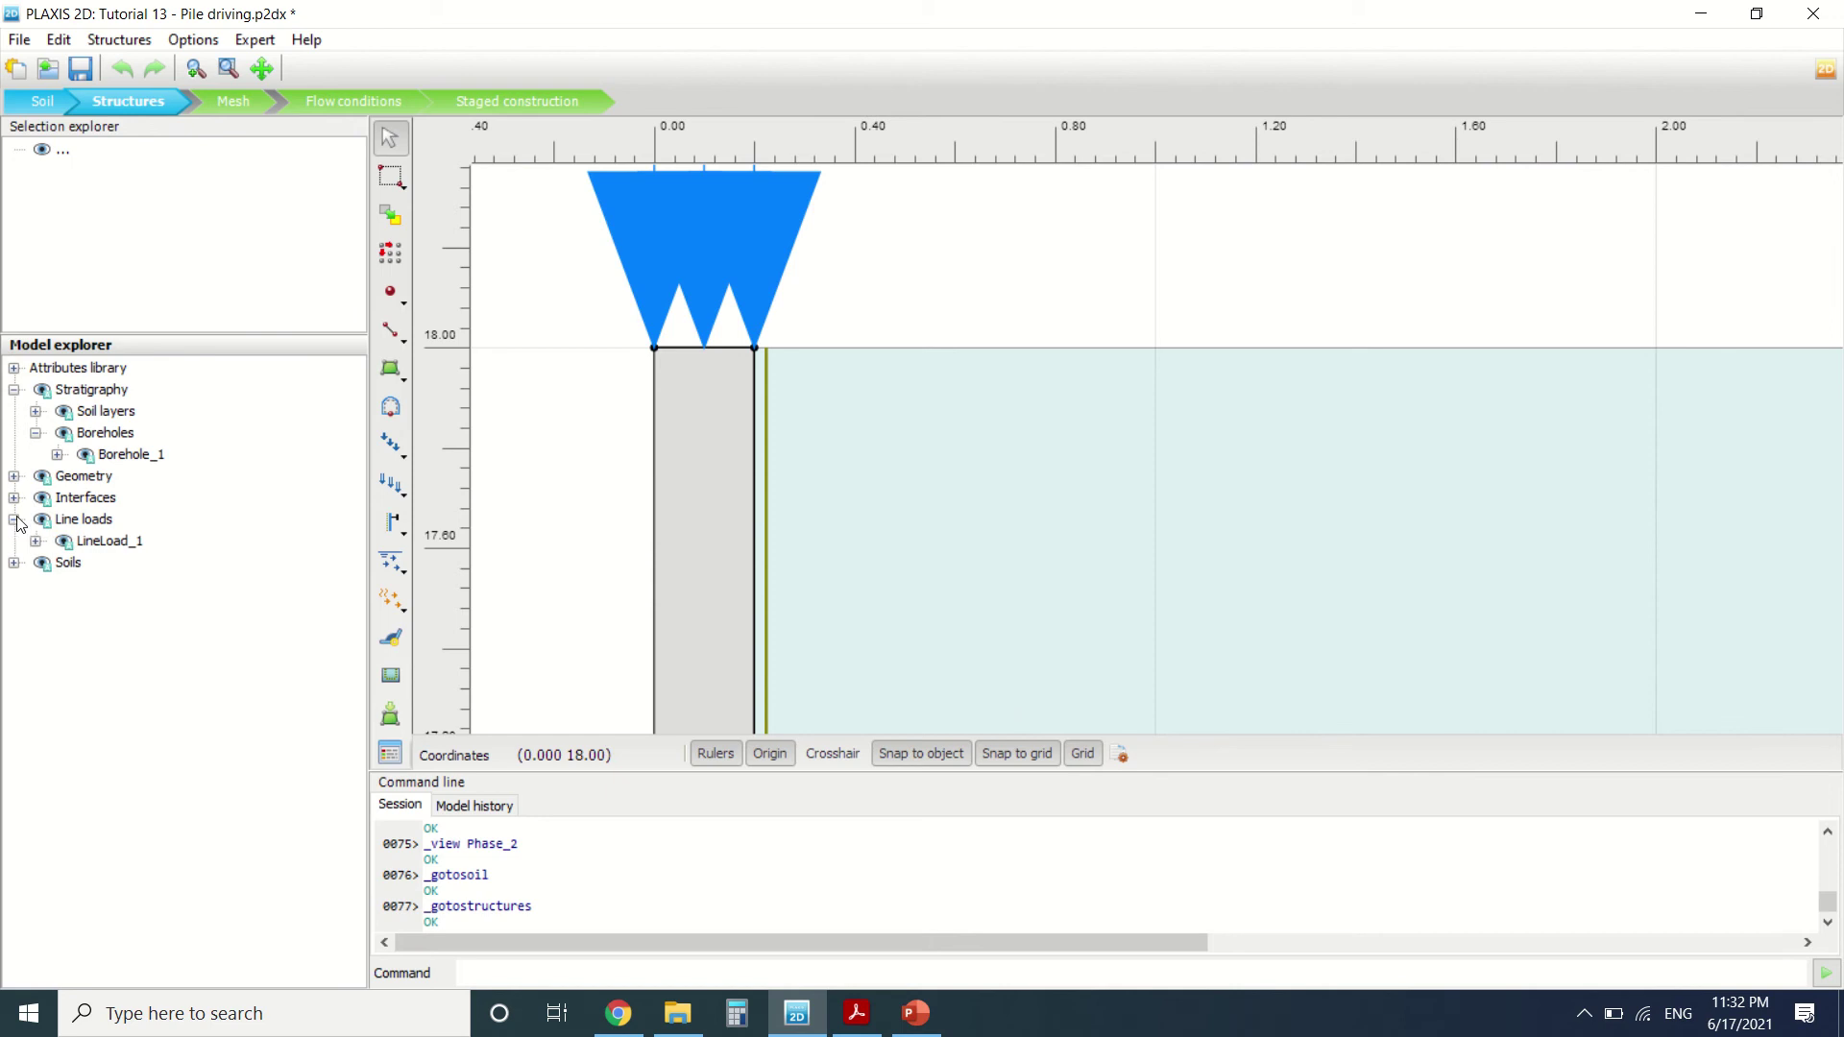
{"action": "left_click", "coordinate": [78, 542]}
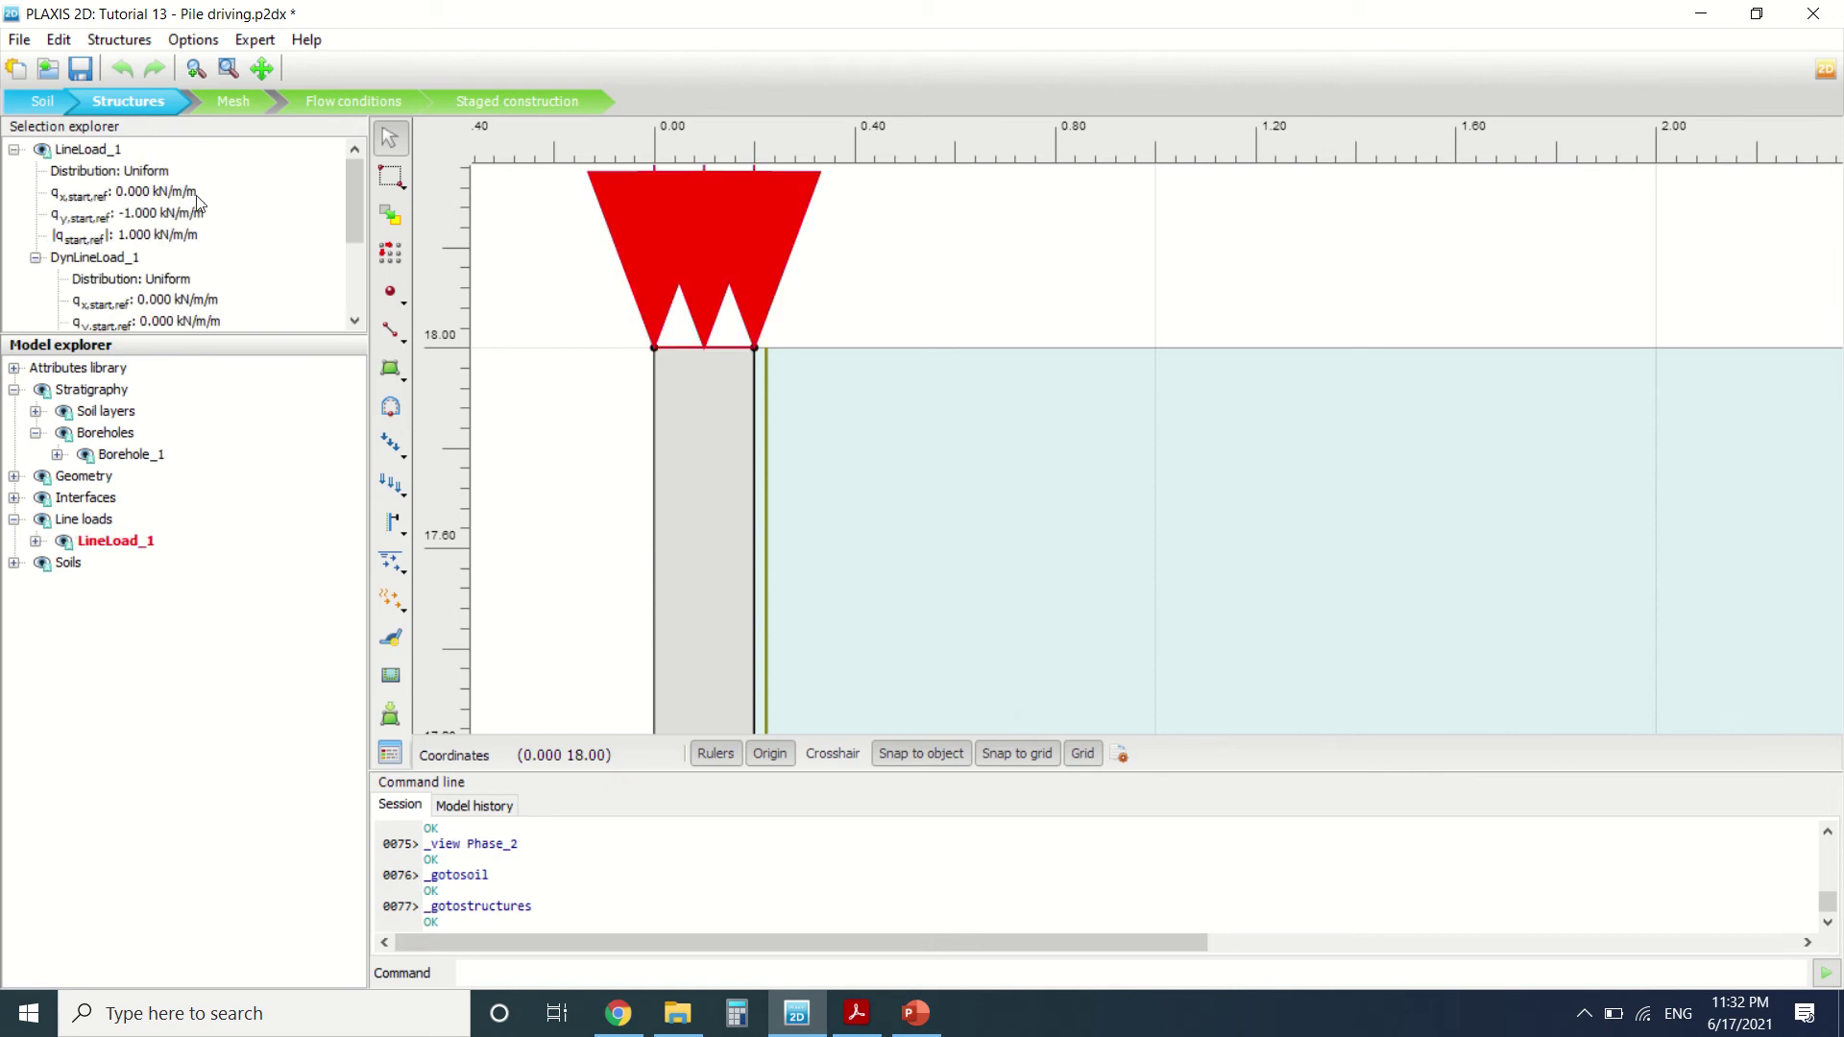
{"action": "scroll", "coordinate": [199, 201], "scroll_direction": "down", "scroll_amount": 1}
{"action": "scroll", "coordinate": [207, 192], "scroll_direction": "down", "scroll_amount": 1}
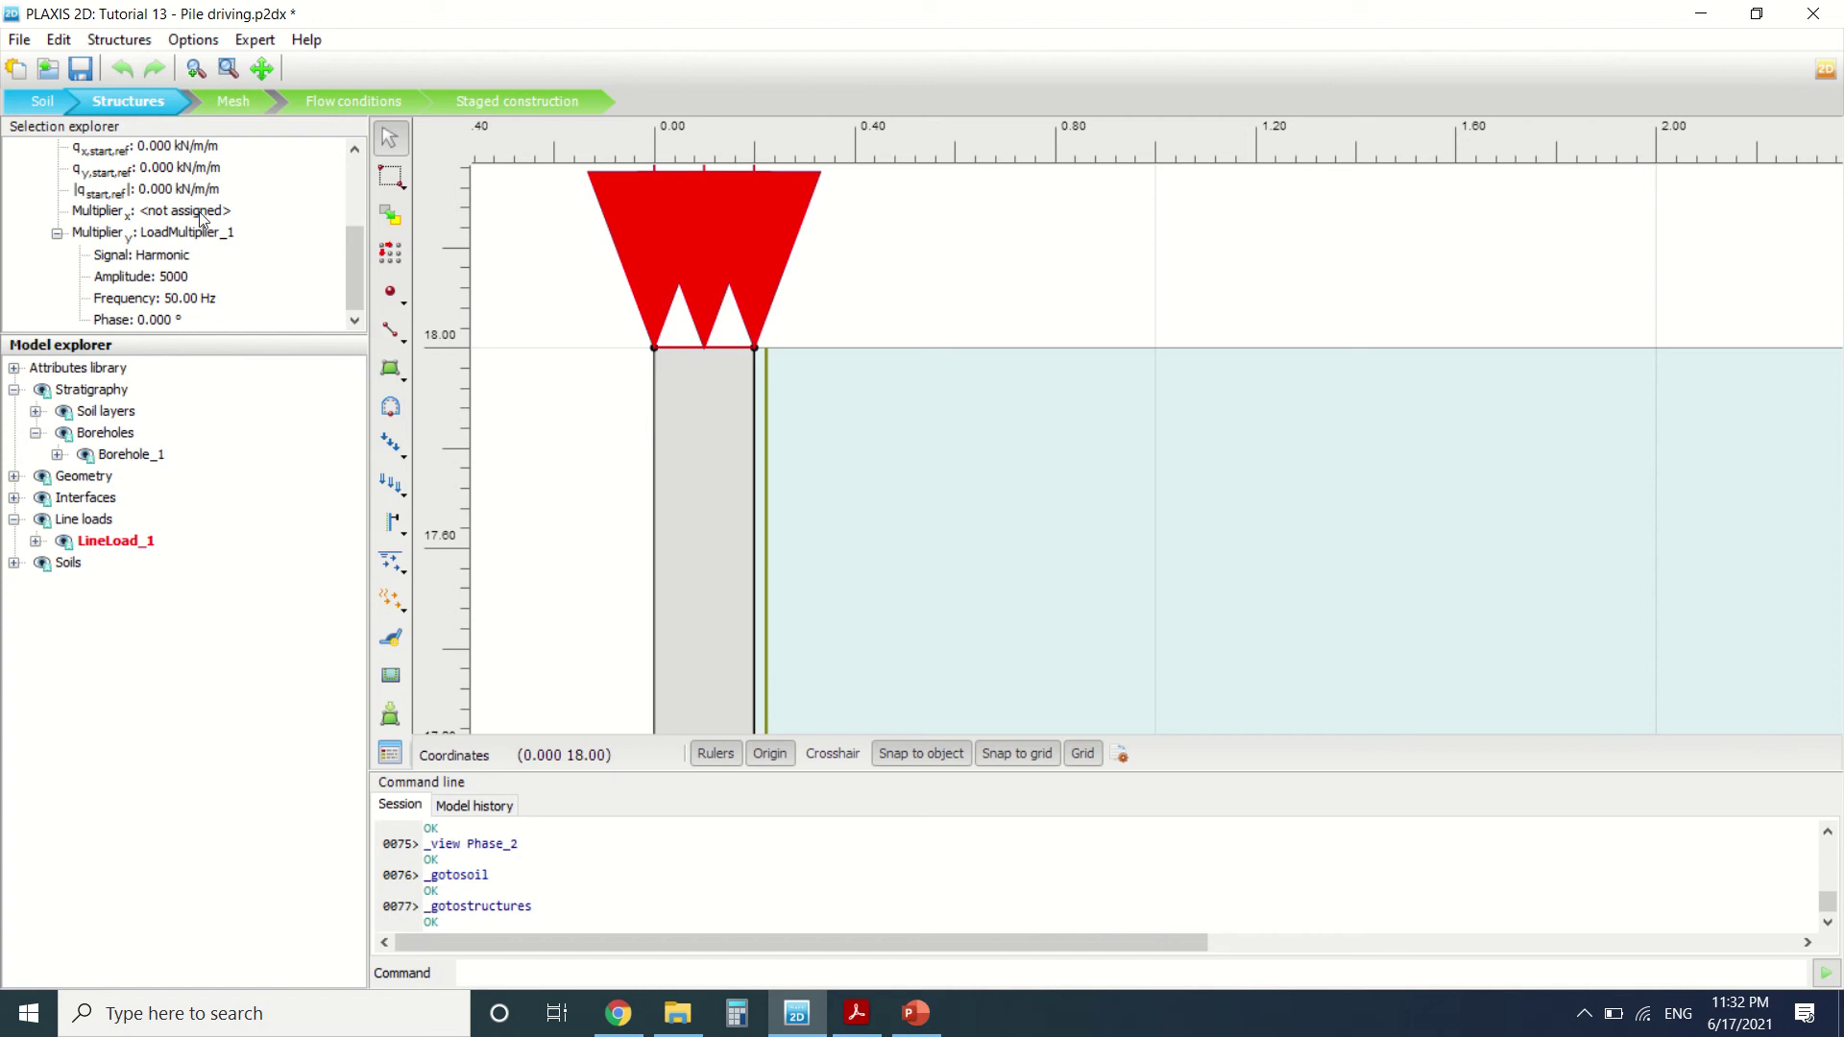
{"action": "scroll", "coordinate": [209, 255], "scroll_direction": "up", "scroll_amount": 1}
{"action": "scroll", "coordinate": [215, 265], "scroll_direction": "down", "scroll_amount": 1}
{"action": "scroll", "coordinate": [217, 237], "scroll_direction": "up", "scroll_amount": 2}
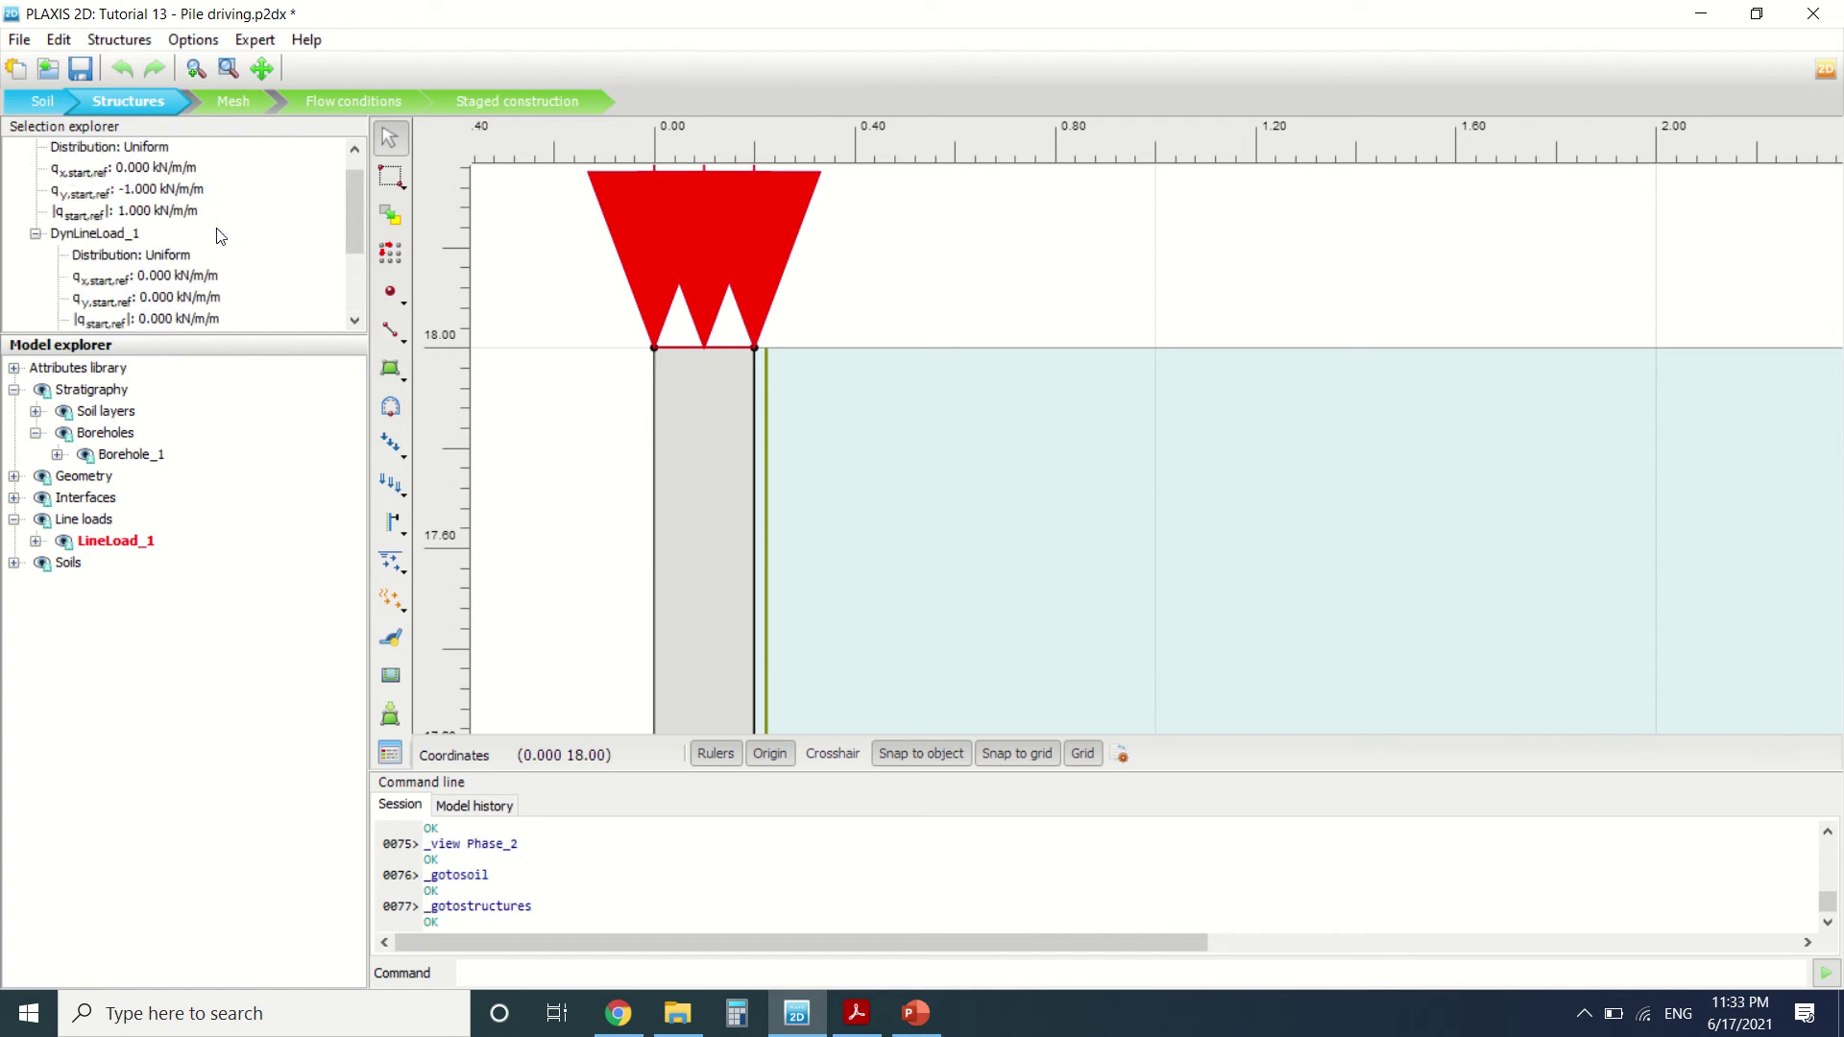
Confirm a Uniform dynamic load with Harmonic multiplier (amplitude 5000, 50 Hz), then bring the manual forward.
{"action": "left_click", "coordinate": [181, 256]}
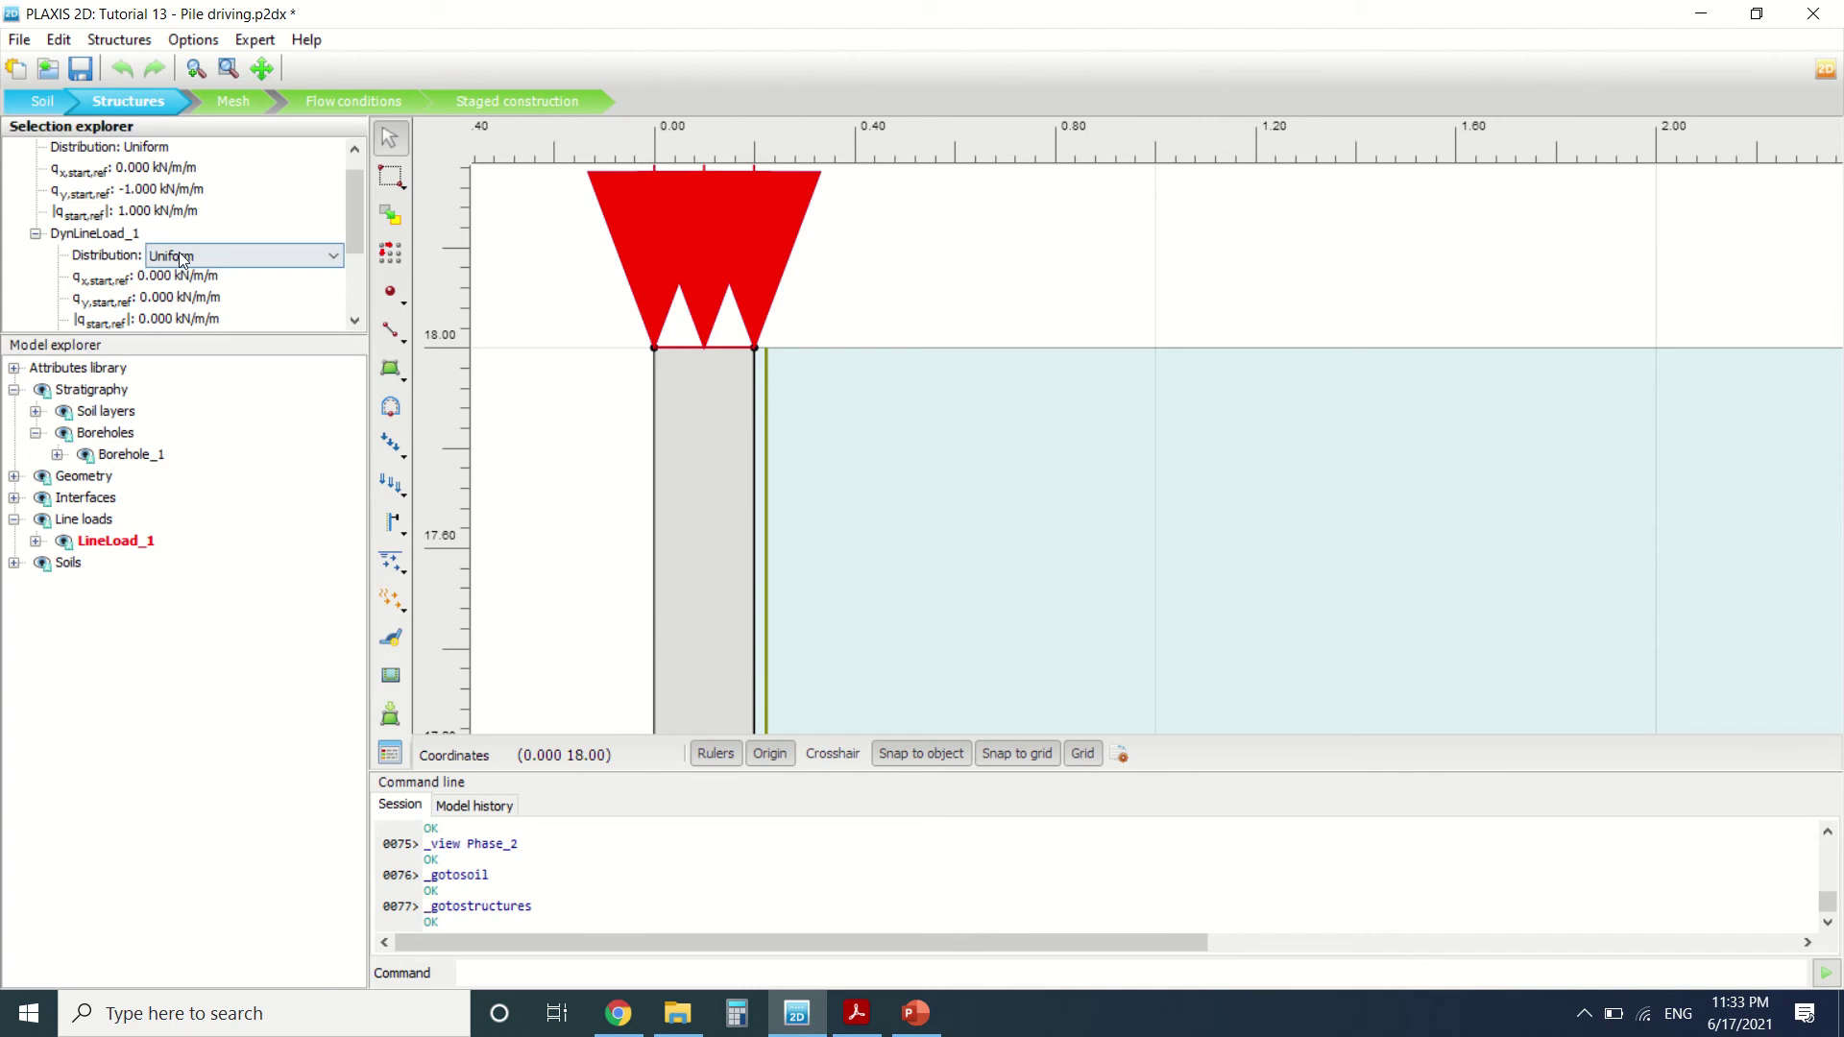
{"action": "left_click", "coordinate": [179, 254]}
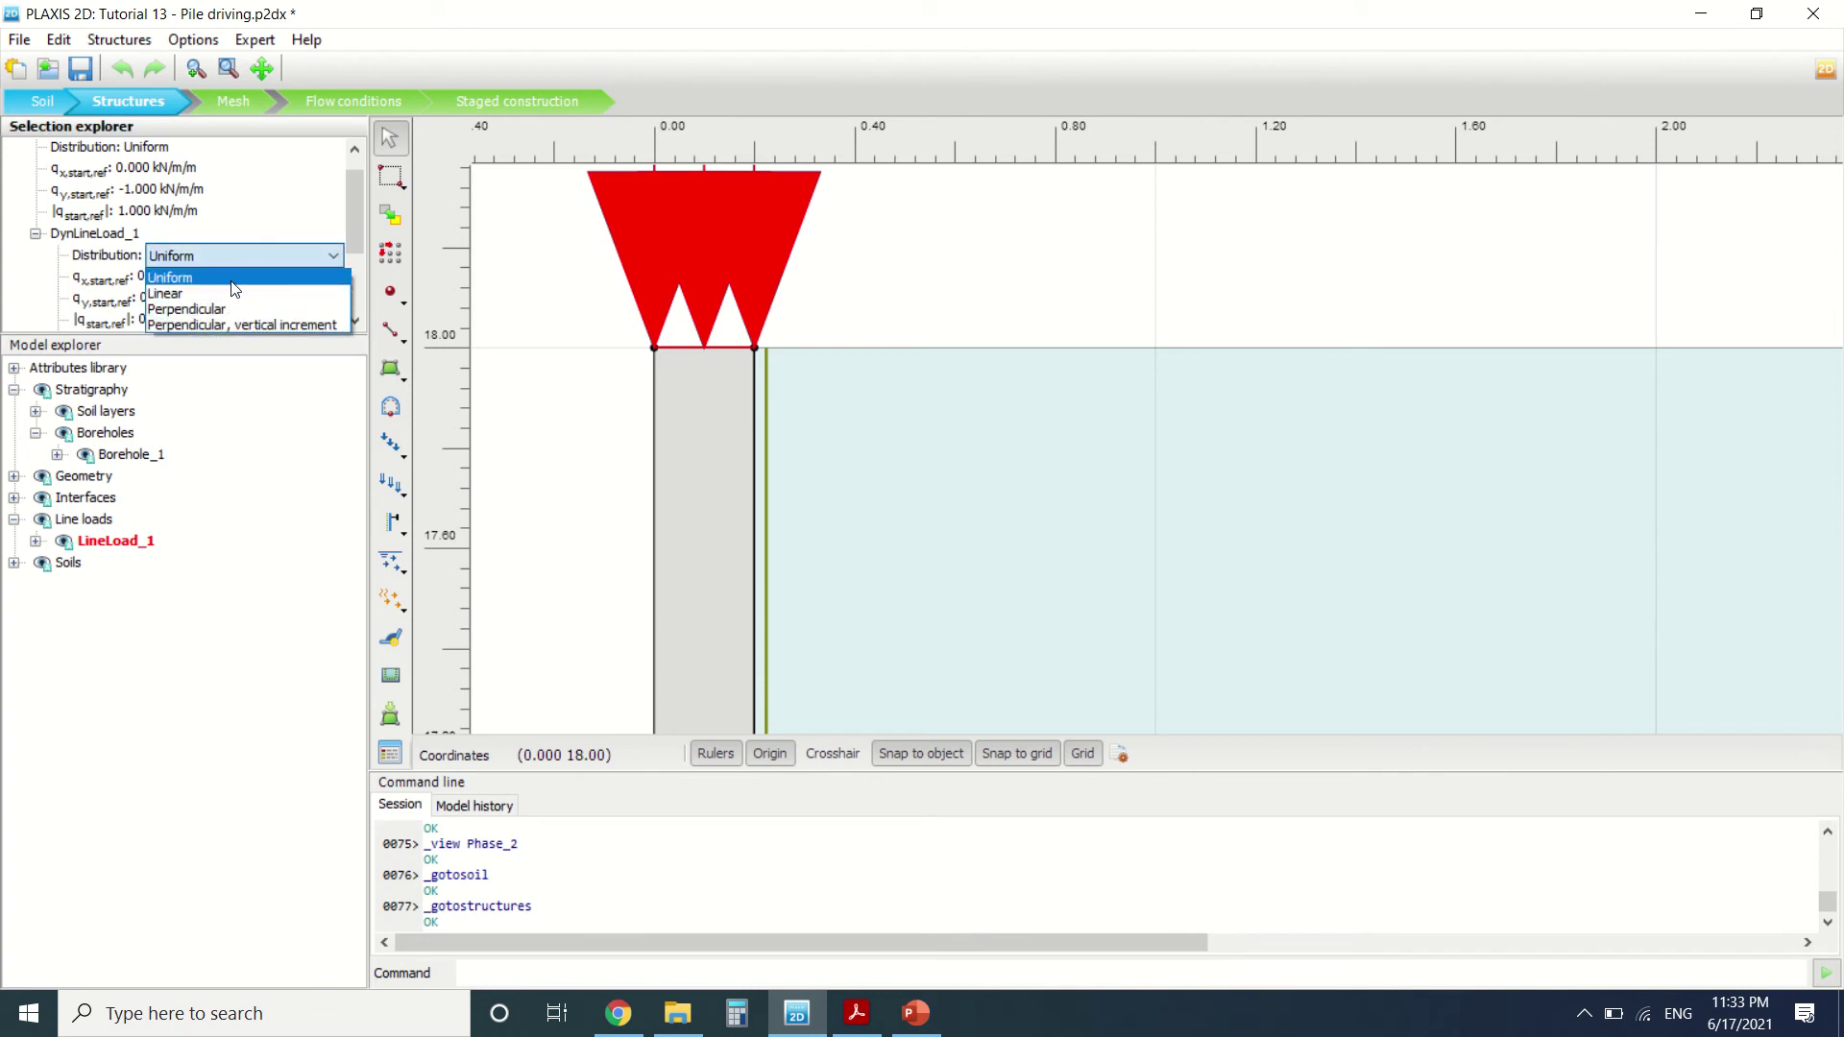
{"action": "left_click", "coordinate": [217, 257]}
{"action": "scroll", "coordinate": [204, 233], "scroll_direction": "down", "scroll_amount": 2}
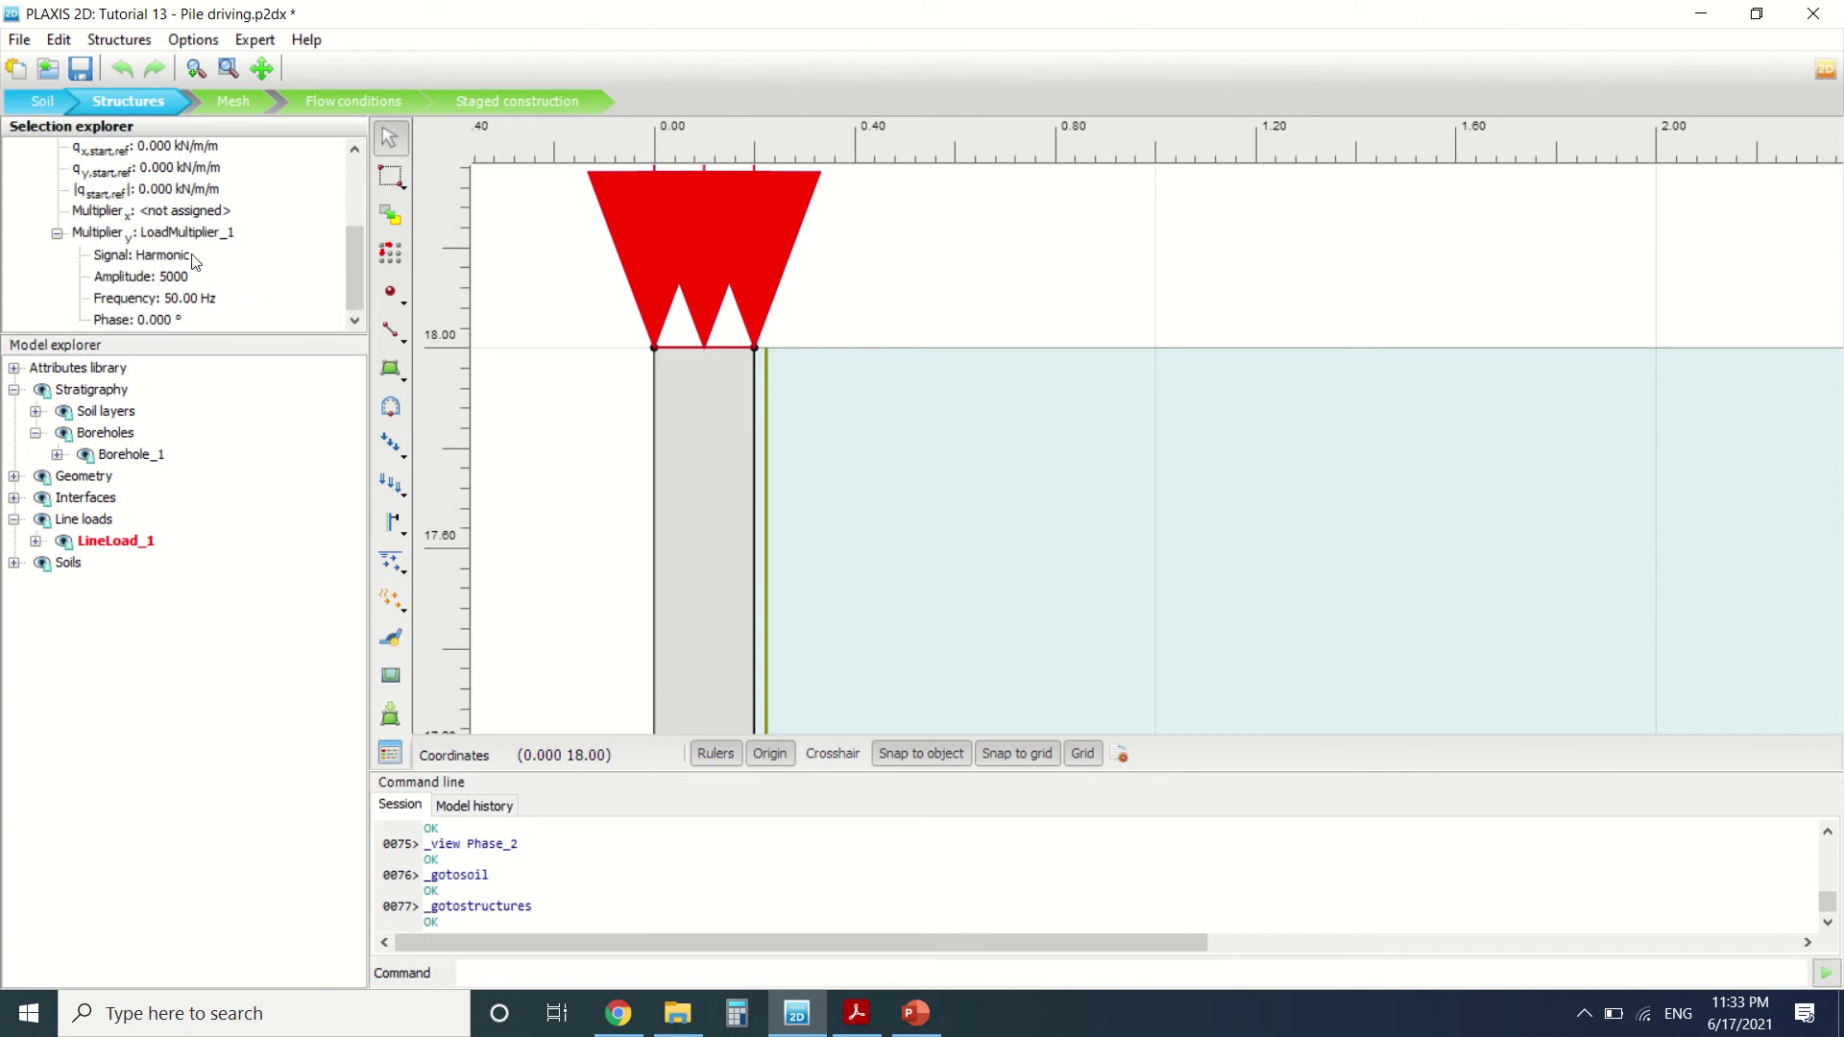
{"action": "left_click", "coordinate": [179, 258]}
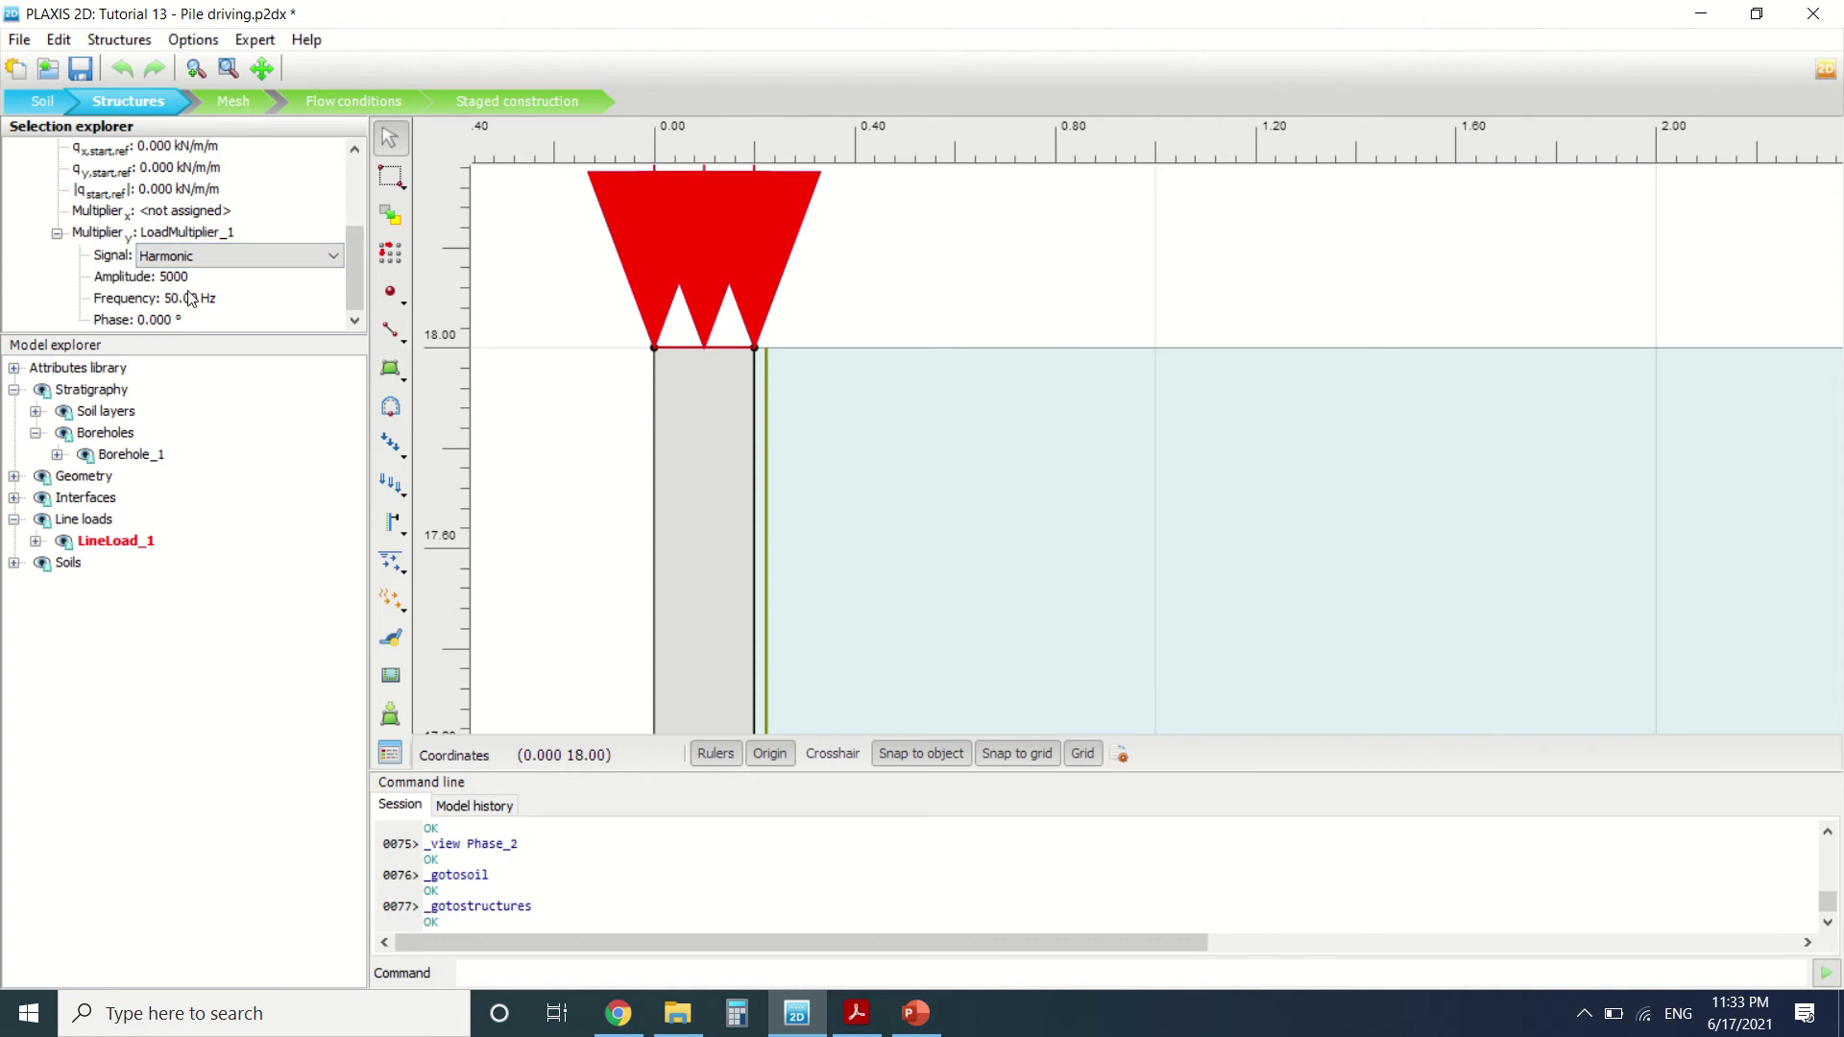
{"action": "left_click", "coordinate": [332, 511]}
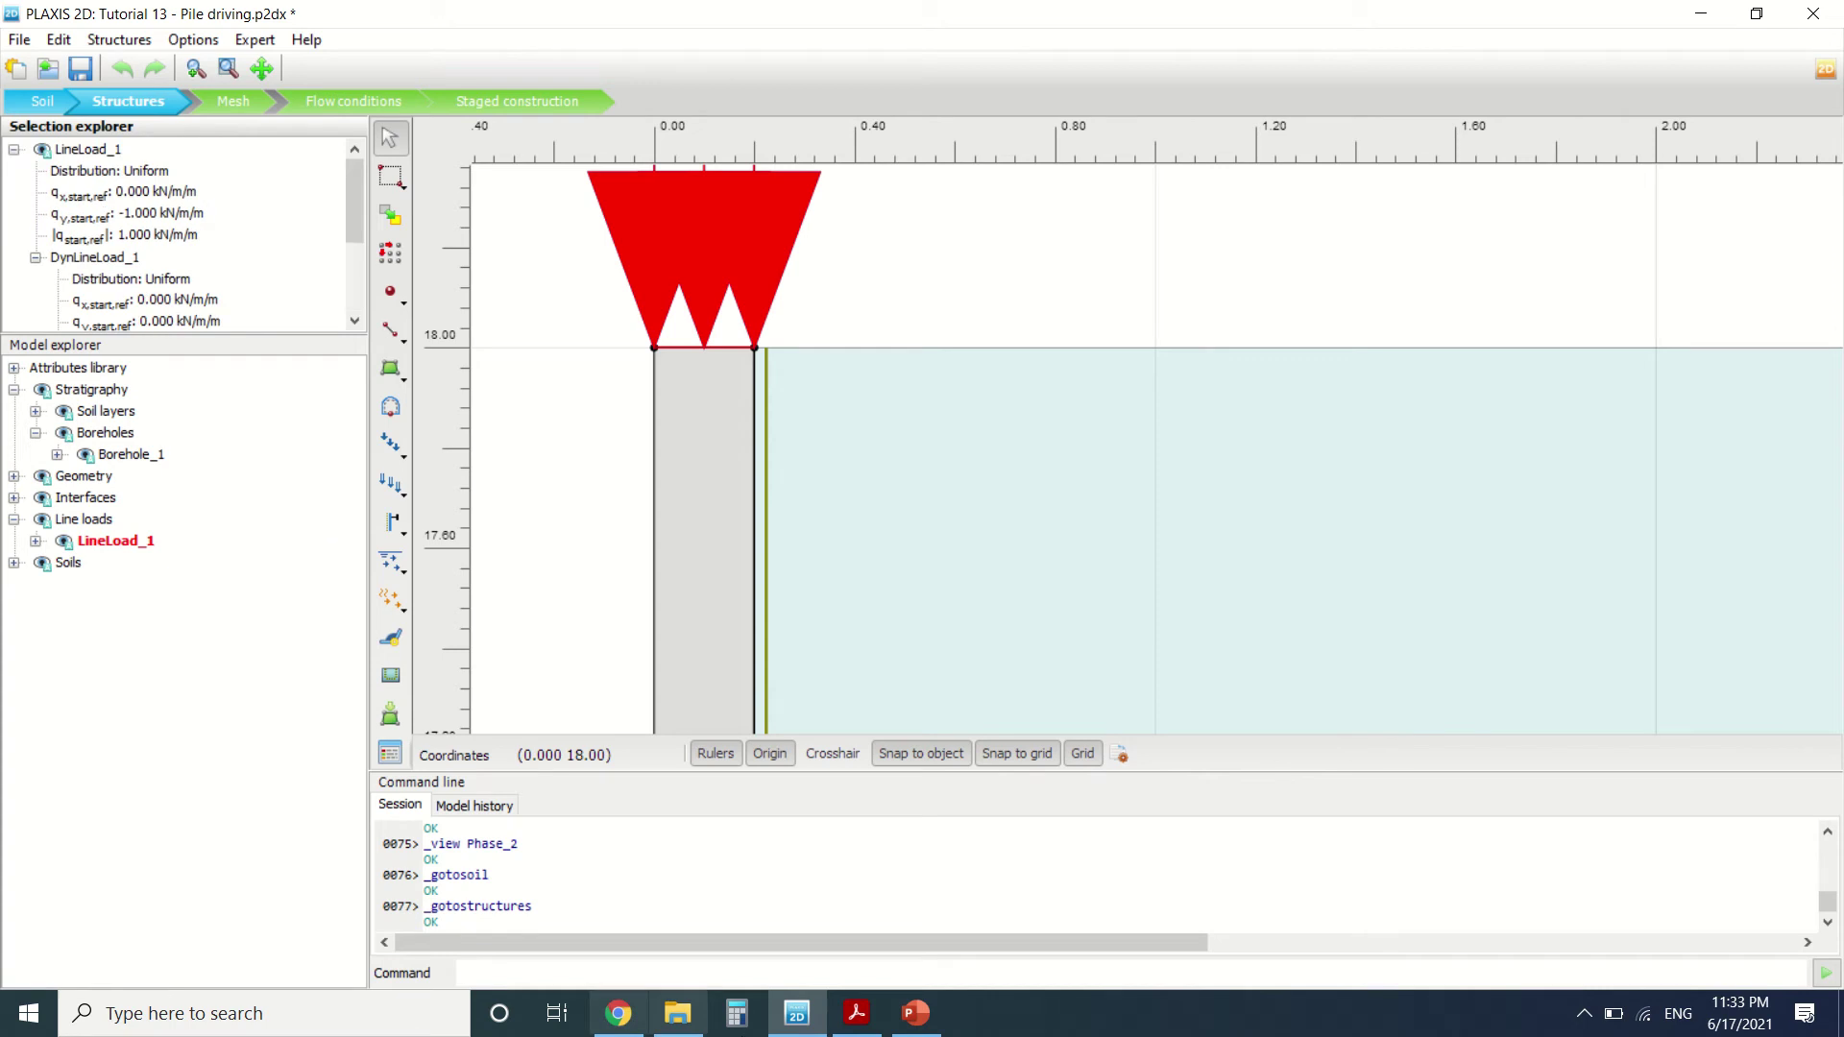
{"action": "left_click", "coordinate": [858, 1015]}
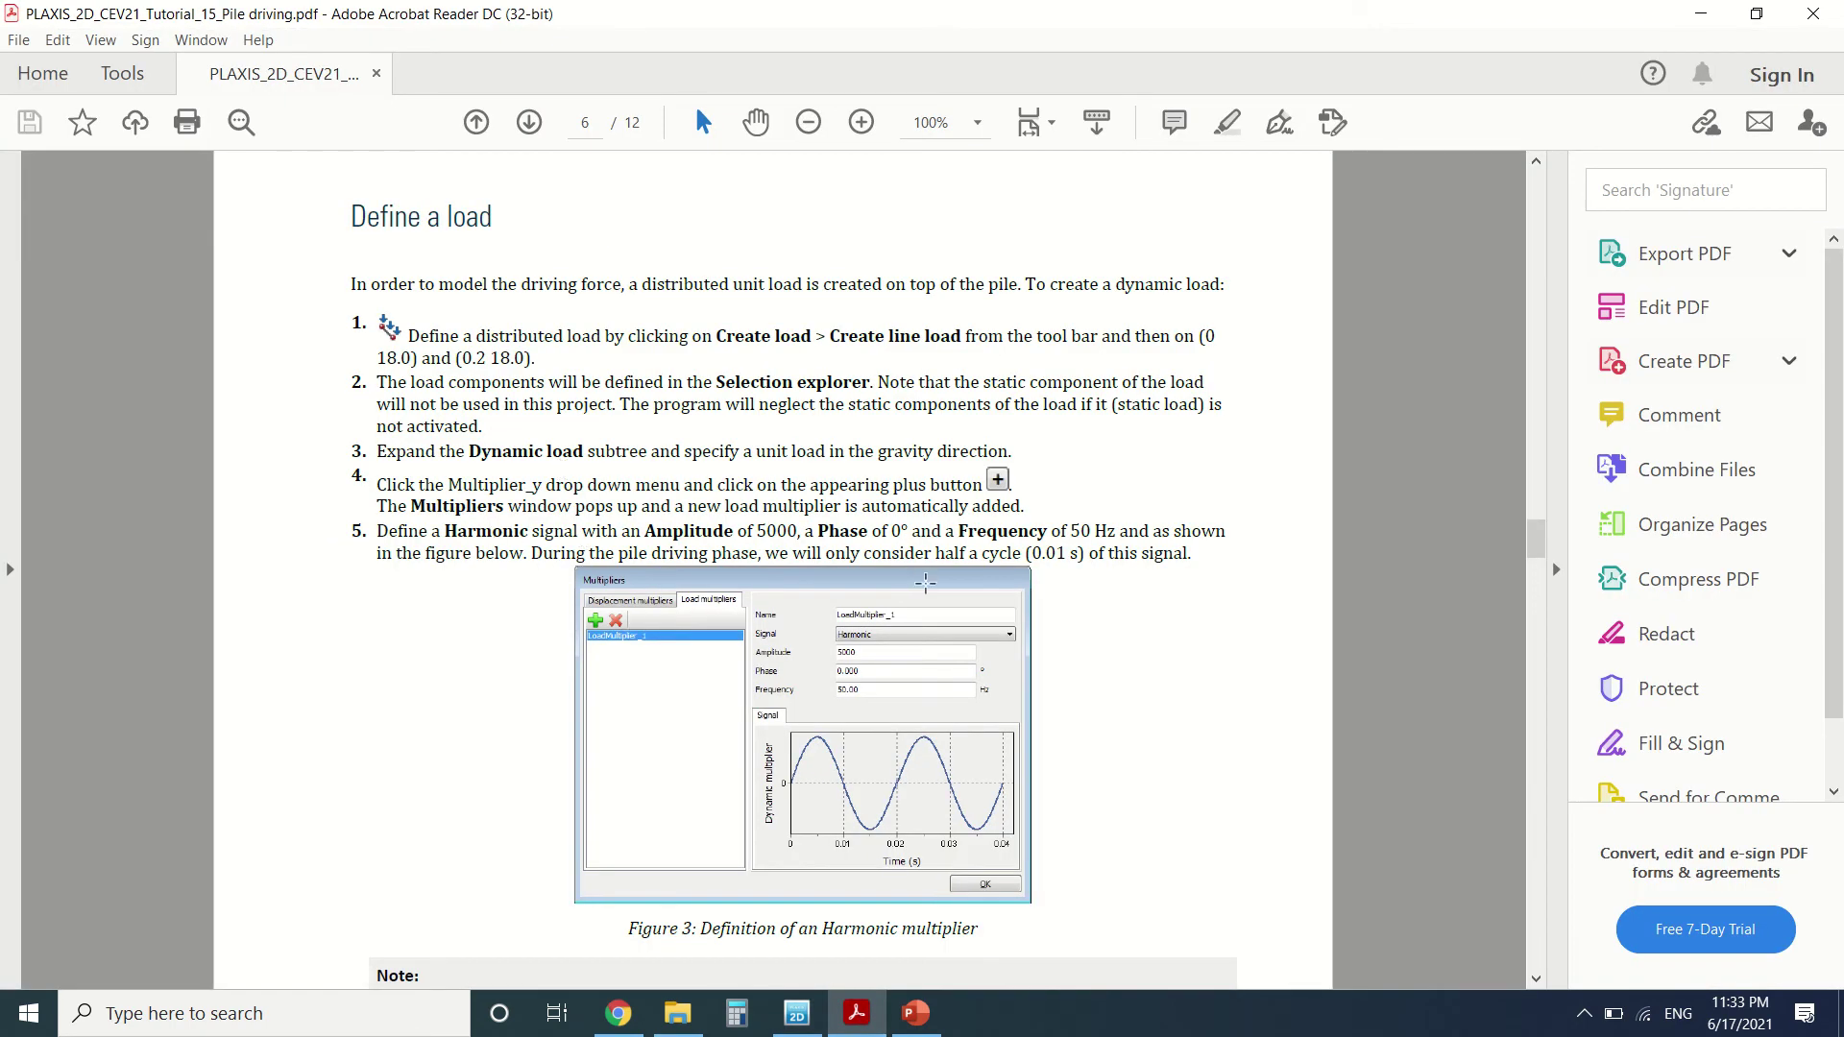
Move through the manual to page 8's Phase 1: Pile activation calculation steps.
{"action": "scroll", "coordinate": [585, 526], "scroll_direction": "down", "scroll_amount": 1}
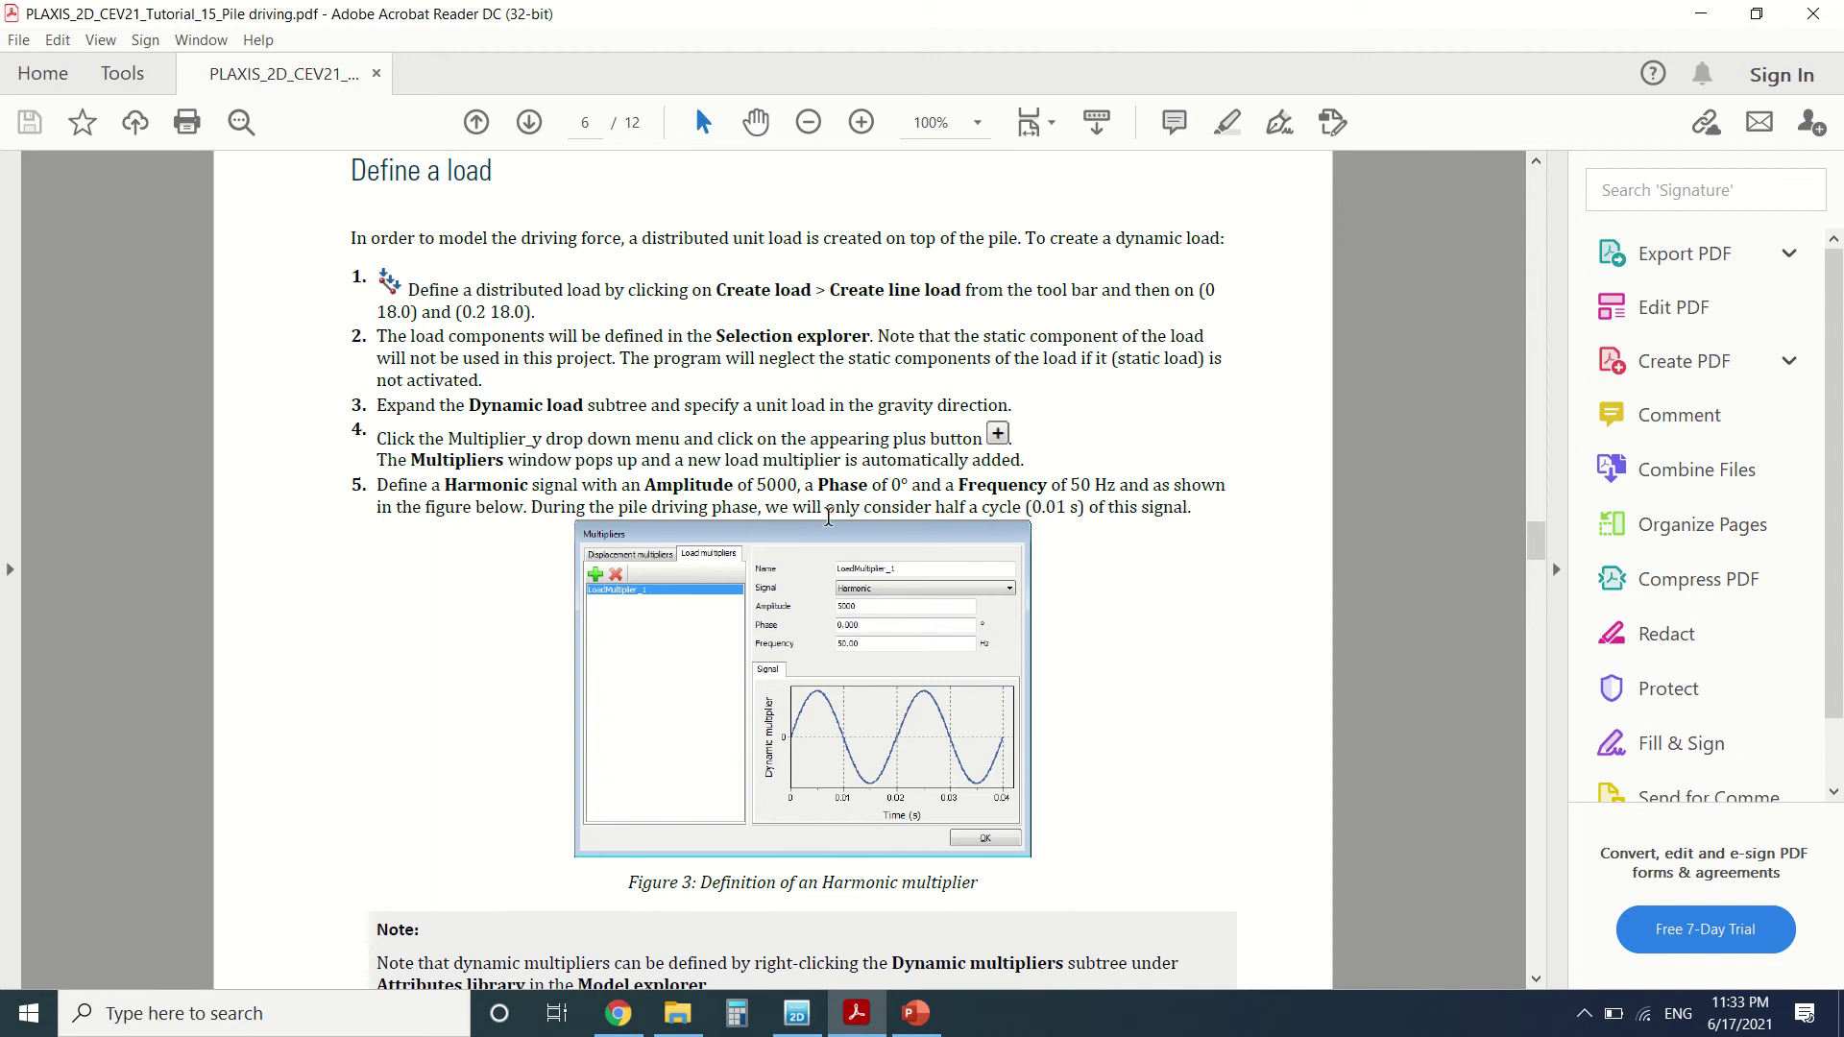
{"action": "scroll", "coordinate": [828, 516], "scroll_direction": "down", "scroll_amount": 3}
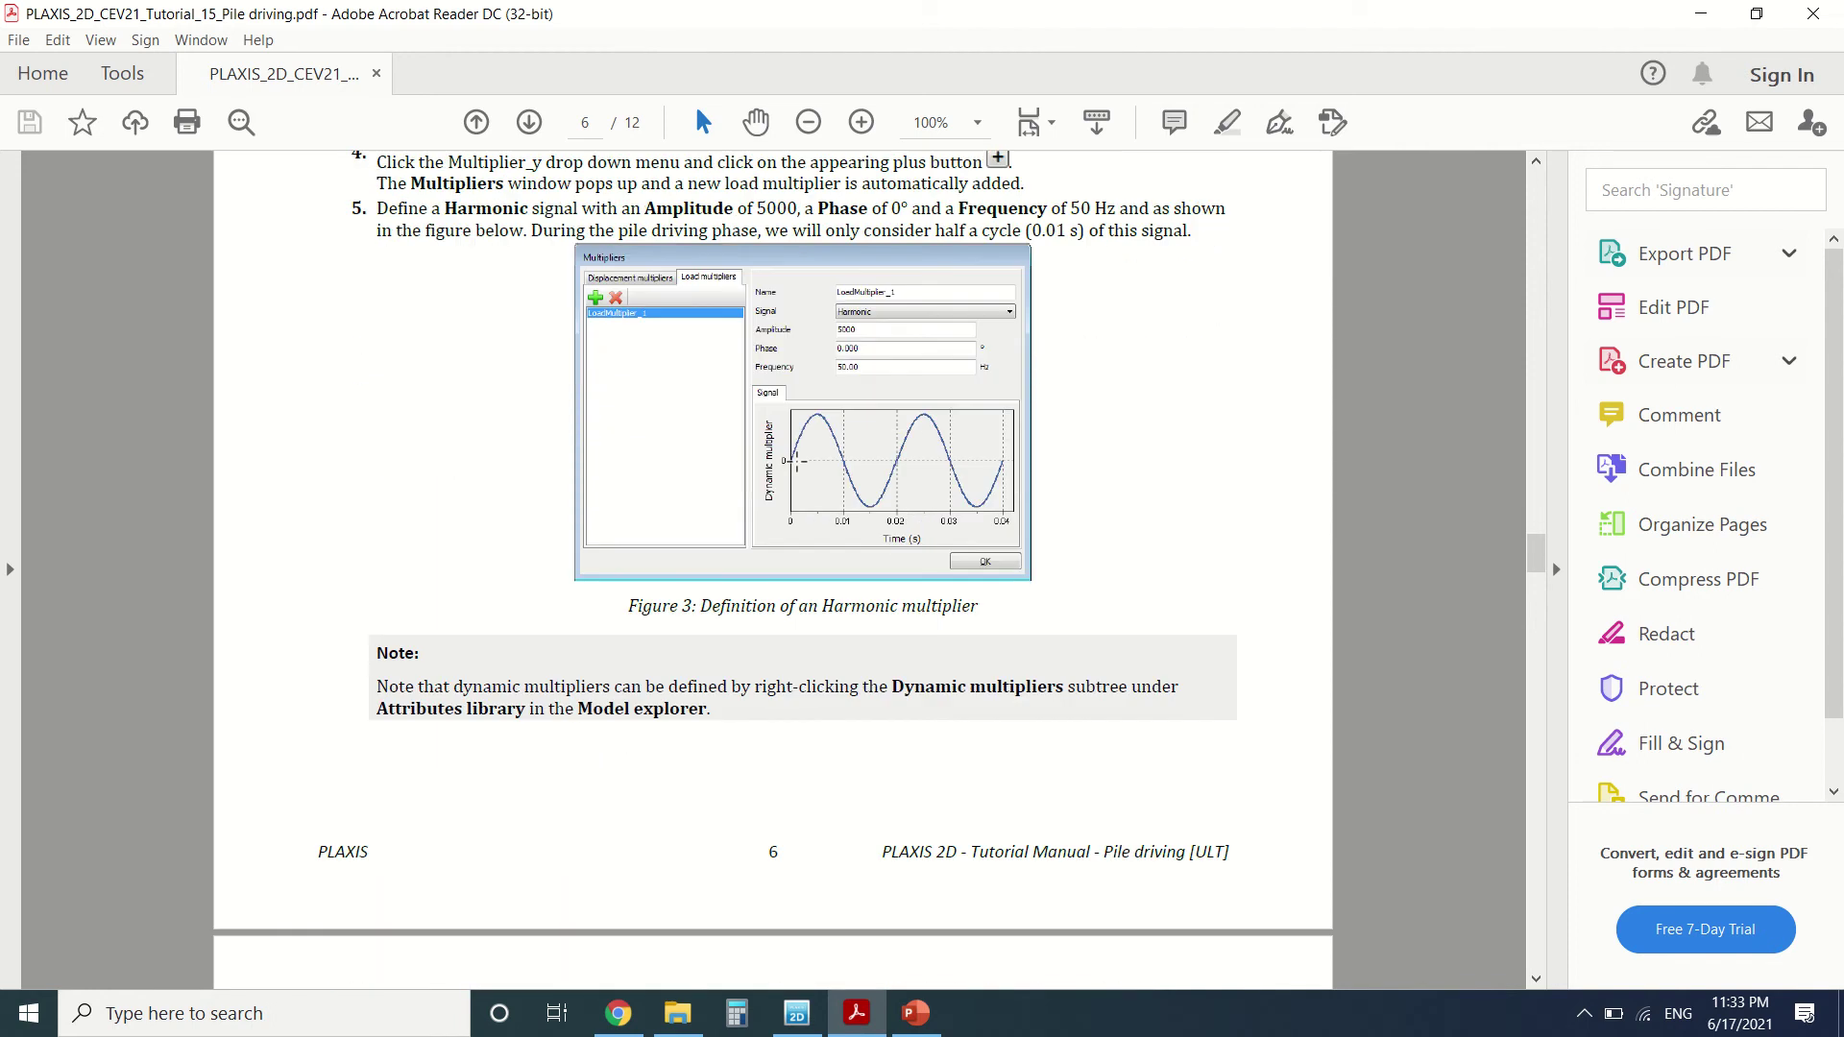
{"action": "scroll", "coordinate": [805, 441], "scroll_direction": "down", "scroll_amount": 1}
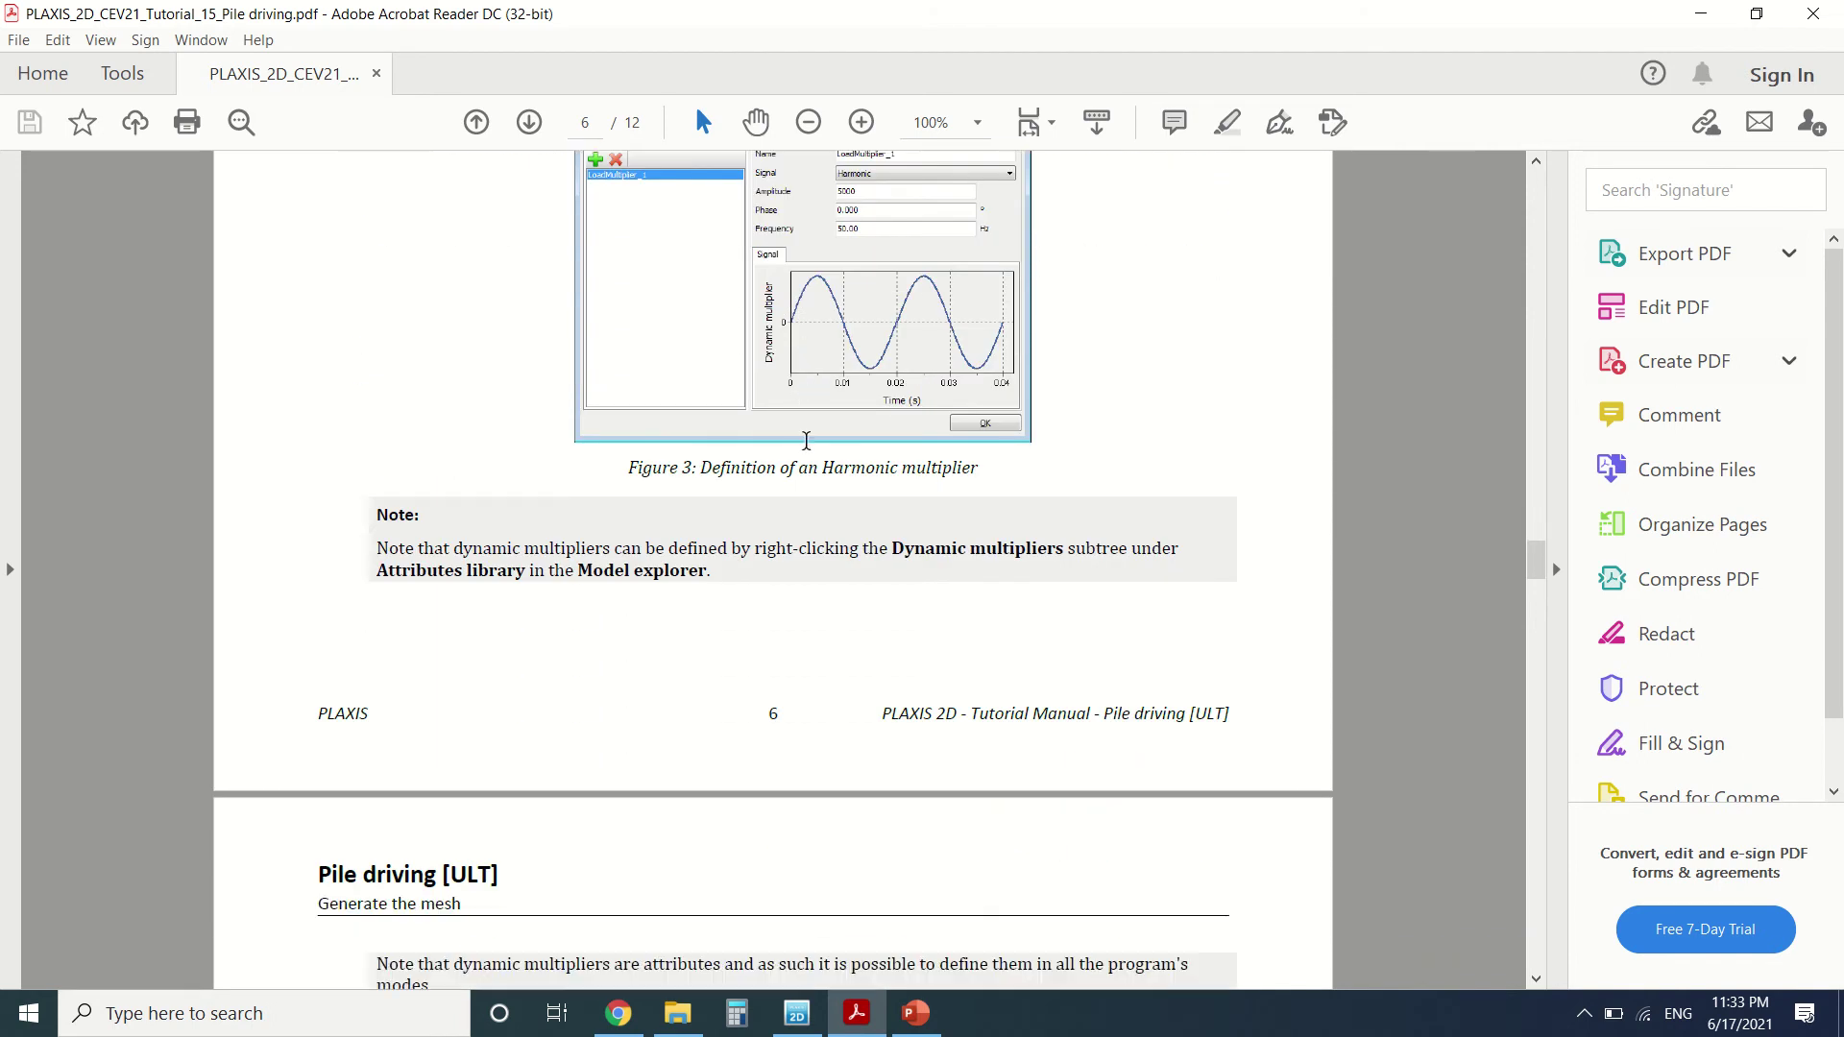
{"action": "scroll", "coordinate": [807, 441], "scroll_direction": "up", "scroll_amount": 20}
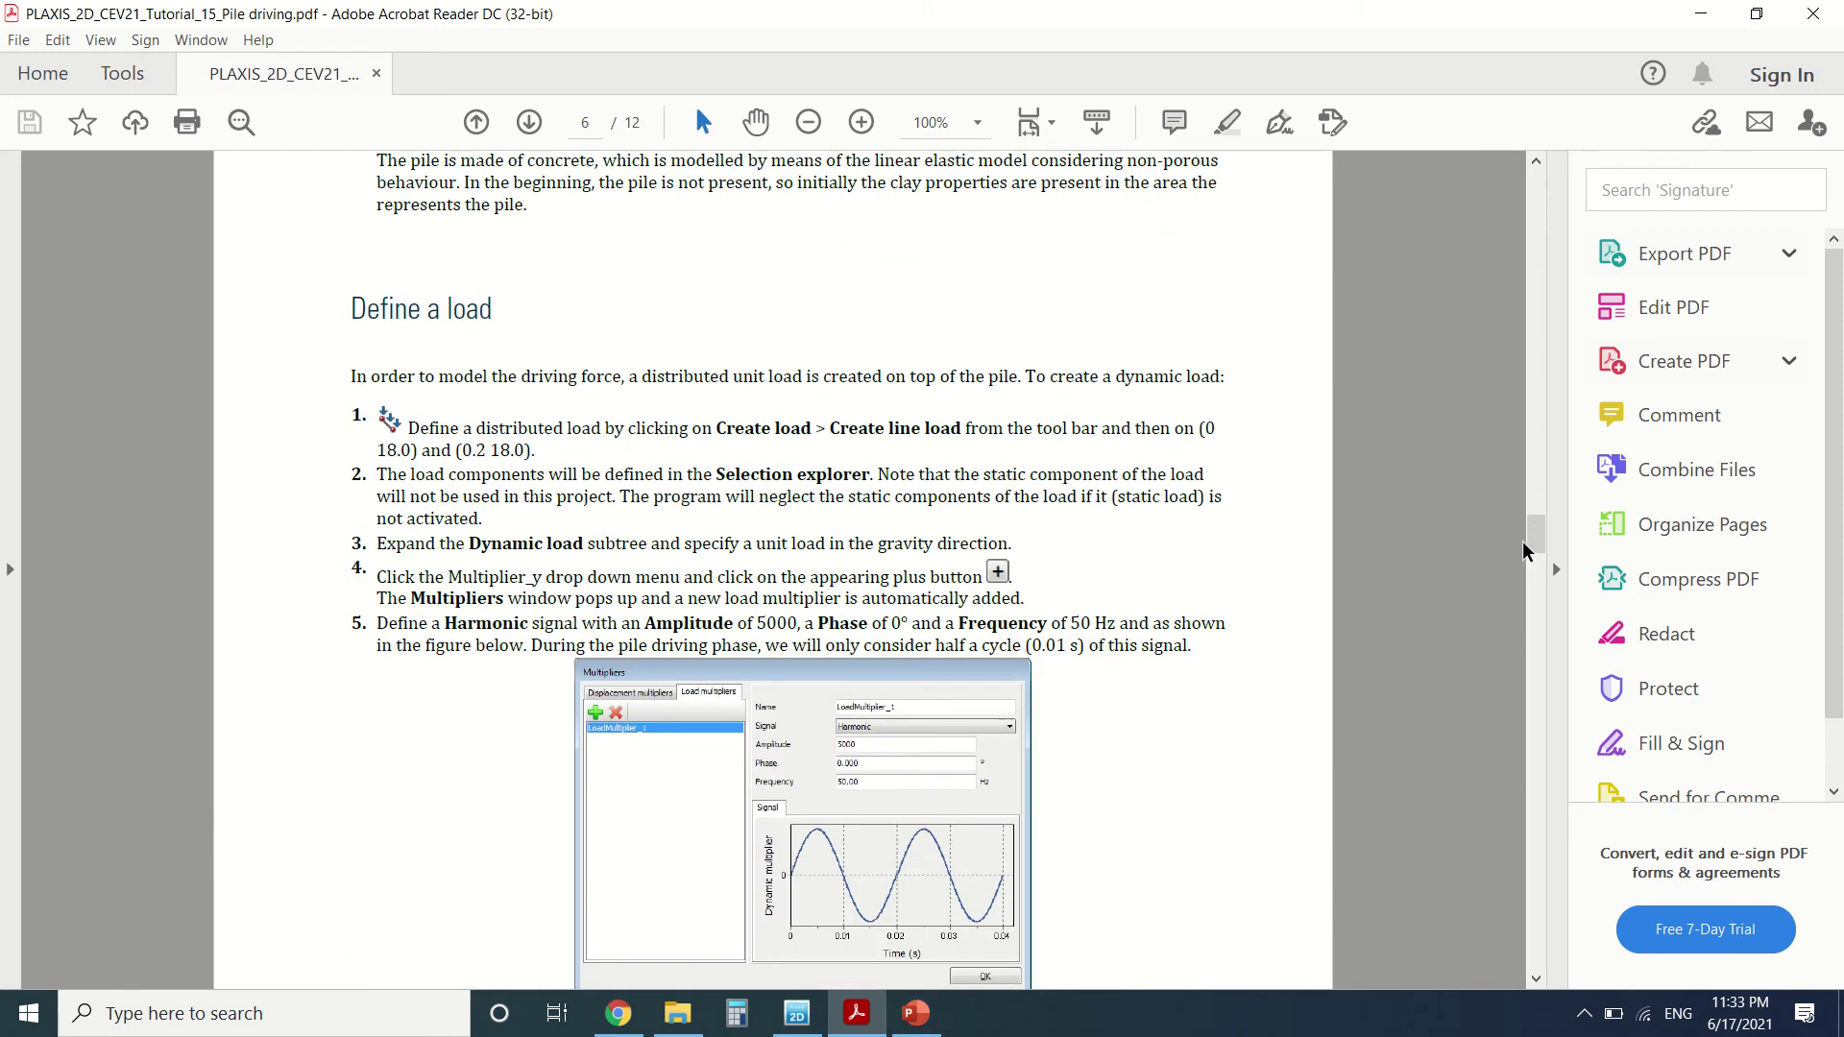
{"action": "scroll", "coordinate": [1466, 272], "scroll_direction": "down", "scroll_amount": 20}
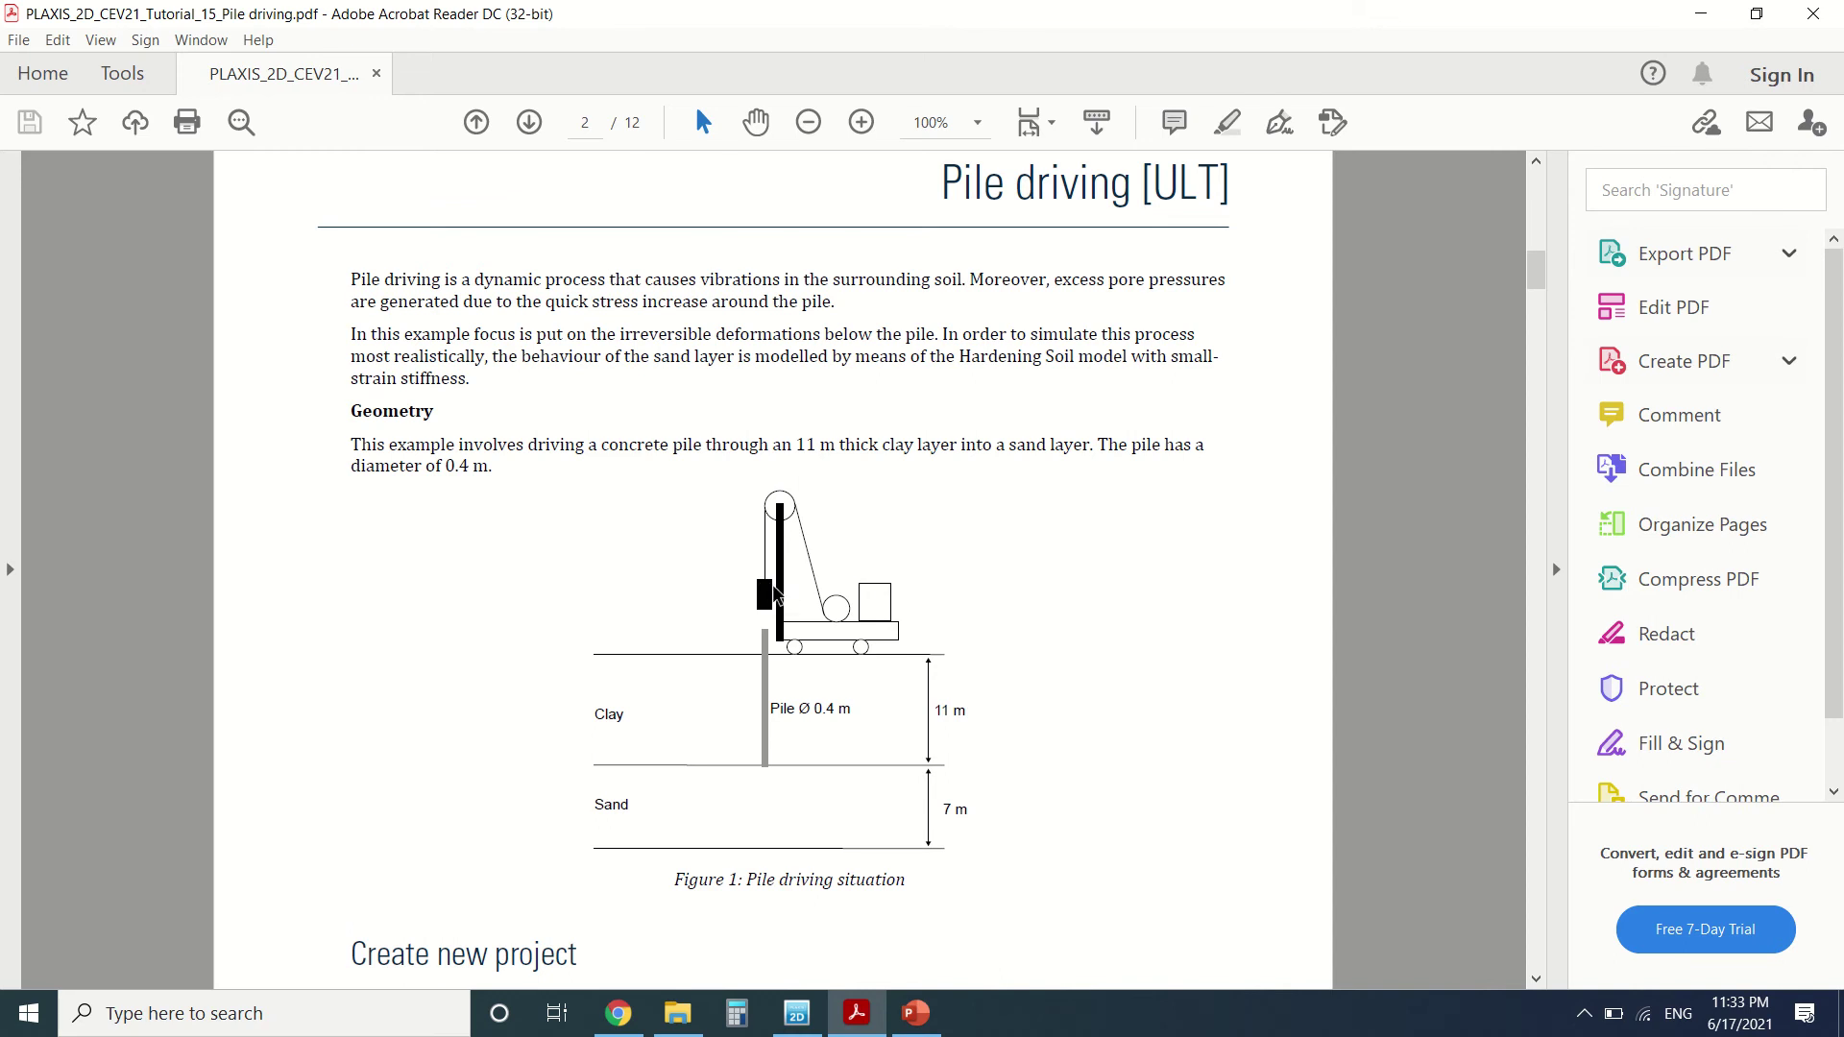
{"action": "scroll", "coordinate": [764, 594], "scroll_direction": "down", "scroll_amount": 4}
{"action": "scroll", "coordinate": [763, 594], "scroll_direction": "down", "scroll_amount": 4}
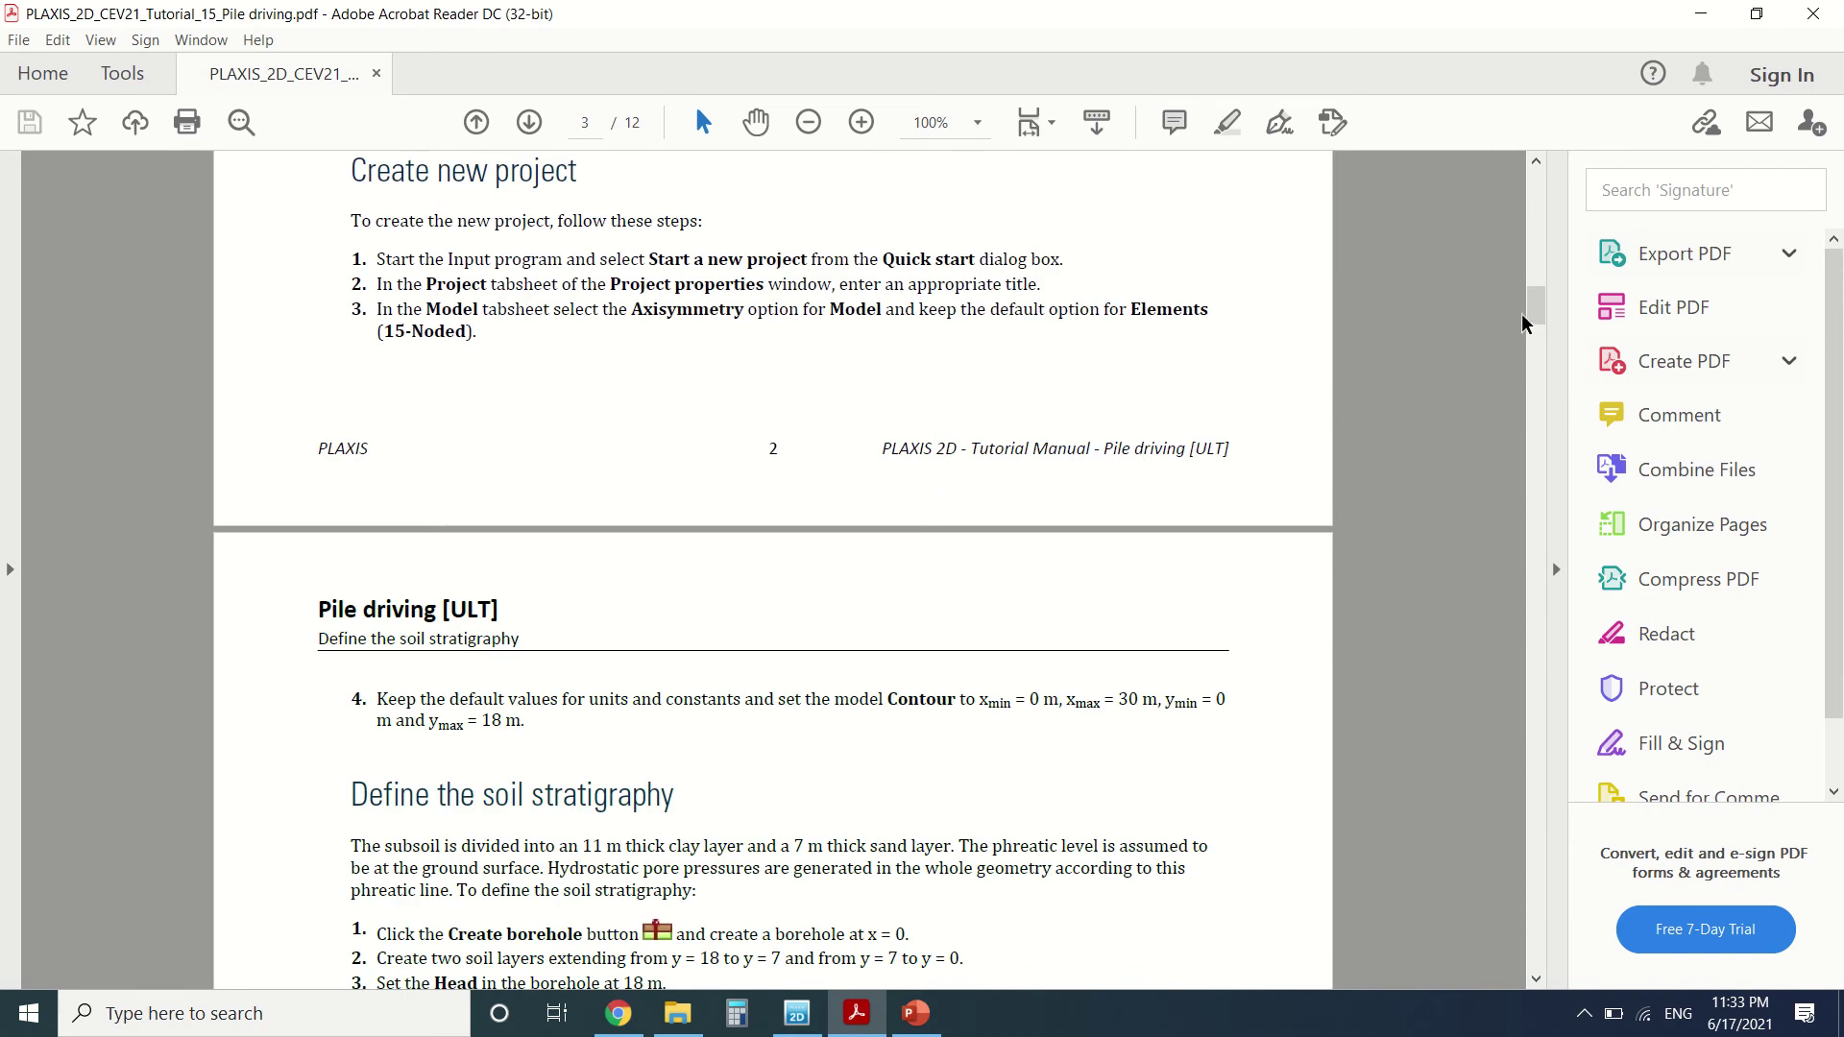
{"action": "left_click_drag", "start_coordinate": [1534, 338], "coordinate": [1533, 719]}
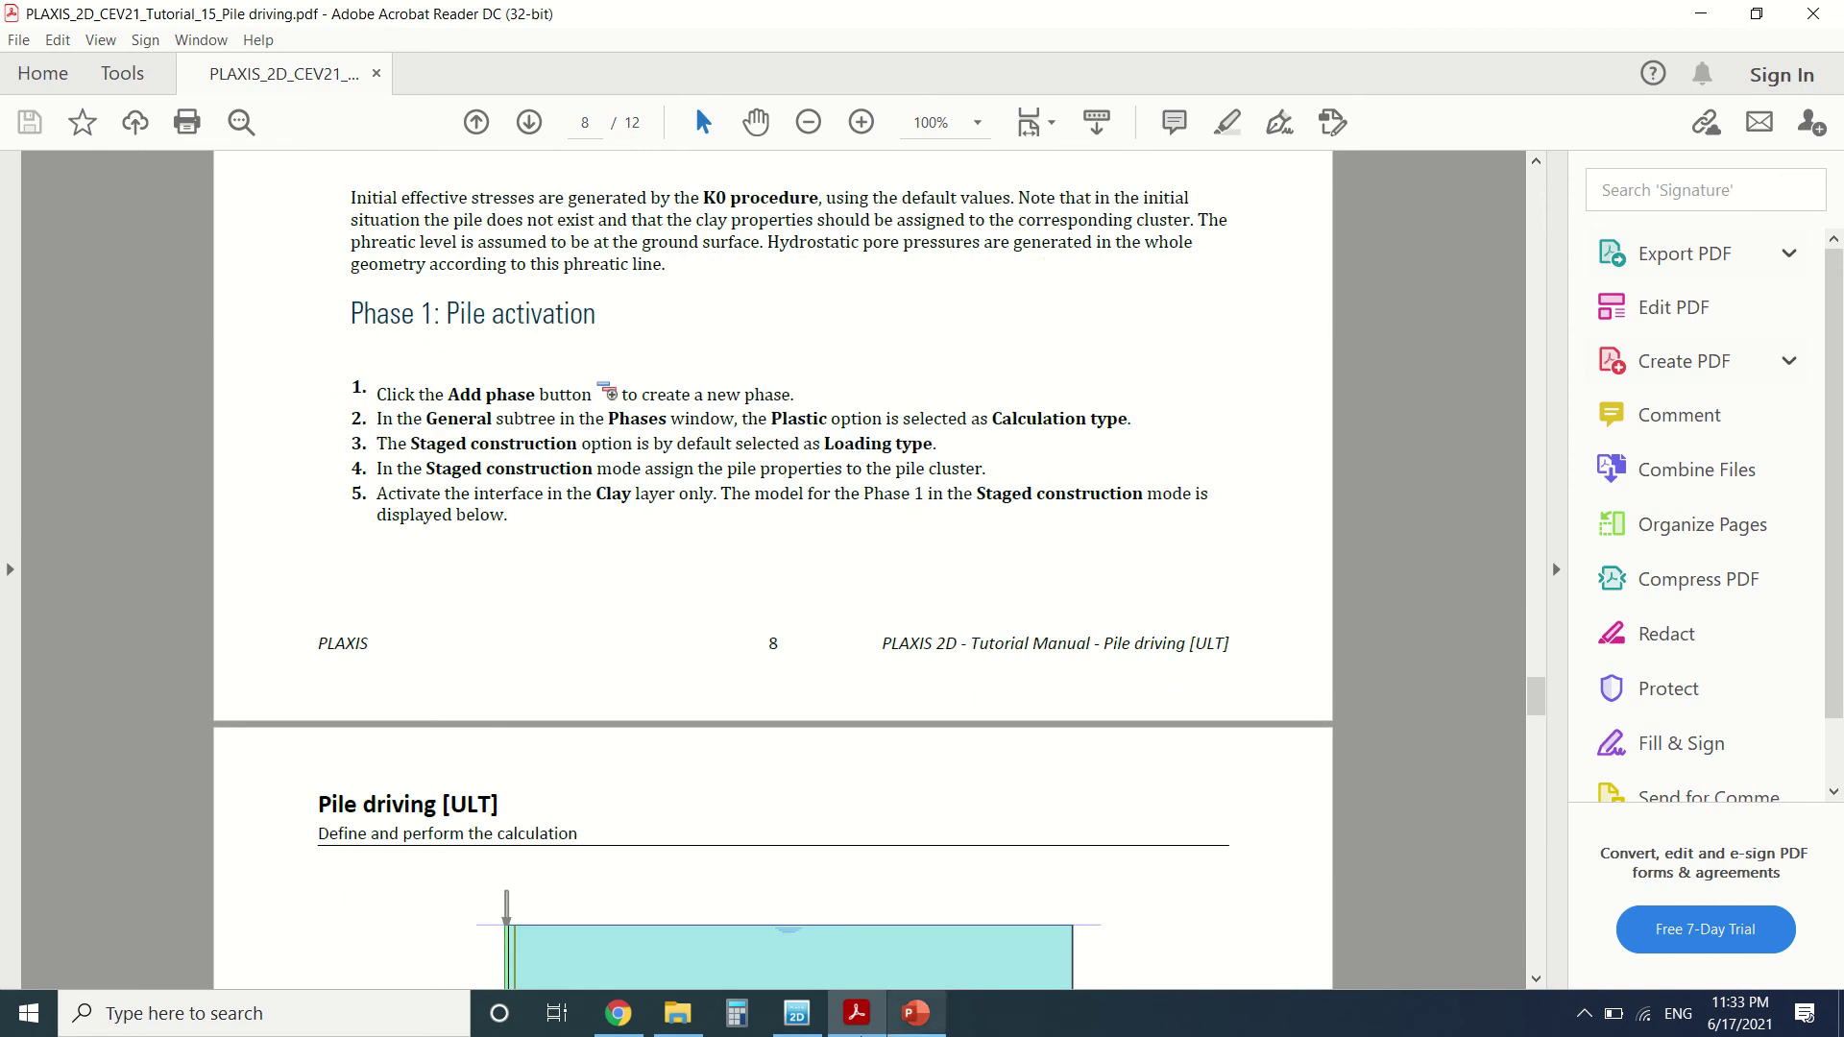
Keep the pile-top load's Multiplier_y signal as Harmonic, amplitude 5000 and 50 Hz.
{"action": "left_click", "coordinate": [797, 1013]}
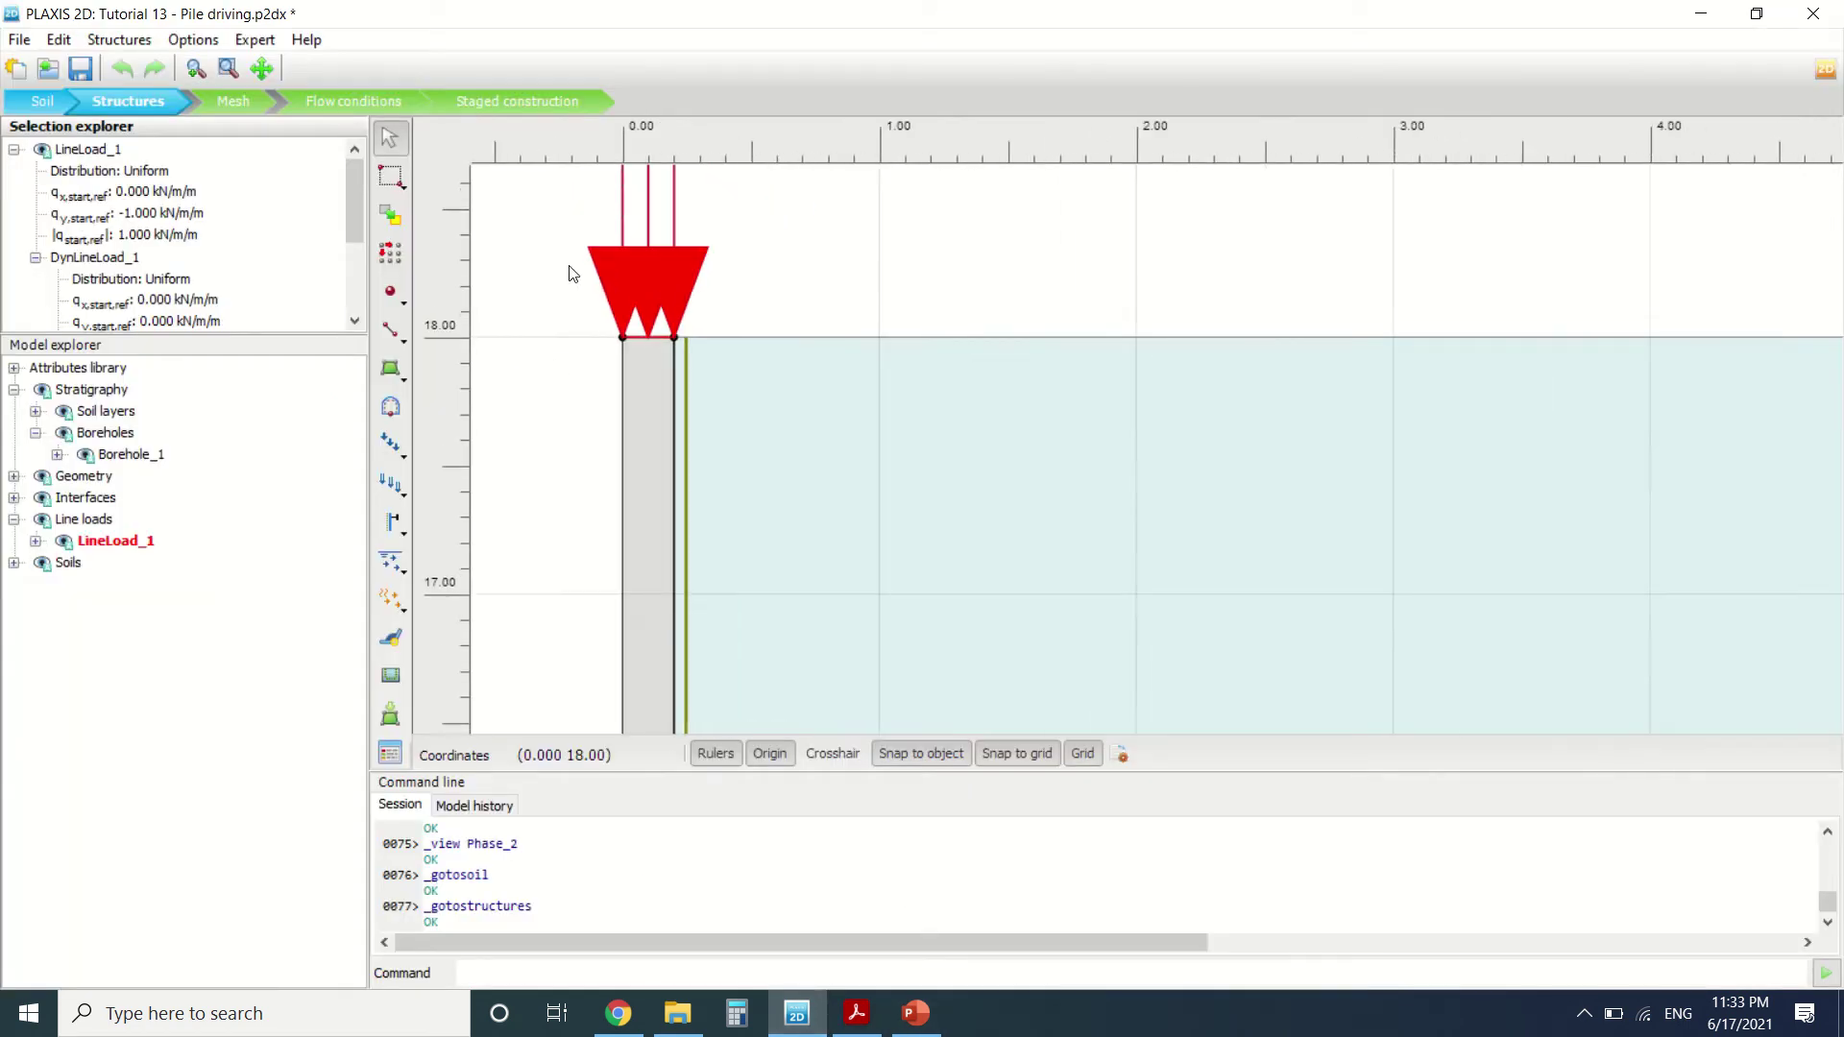
{"action": "scroll", "coordinate": [572, 274], "scroll_direction": "down", "scroll_amount": 3}
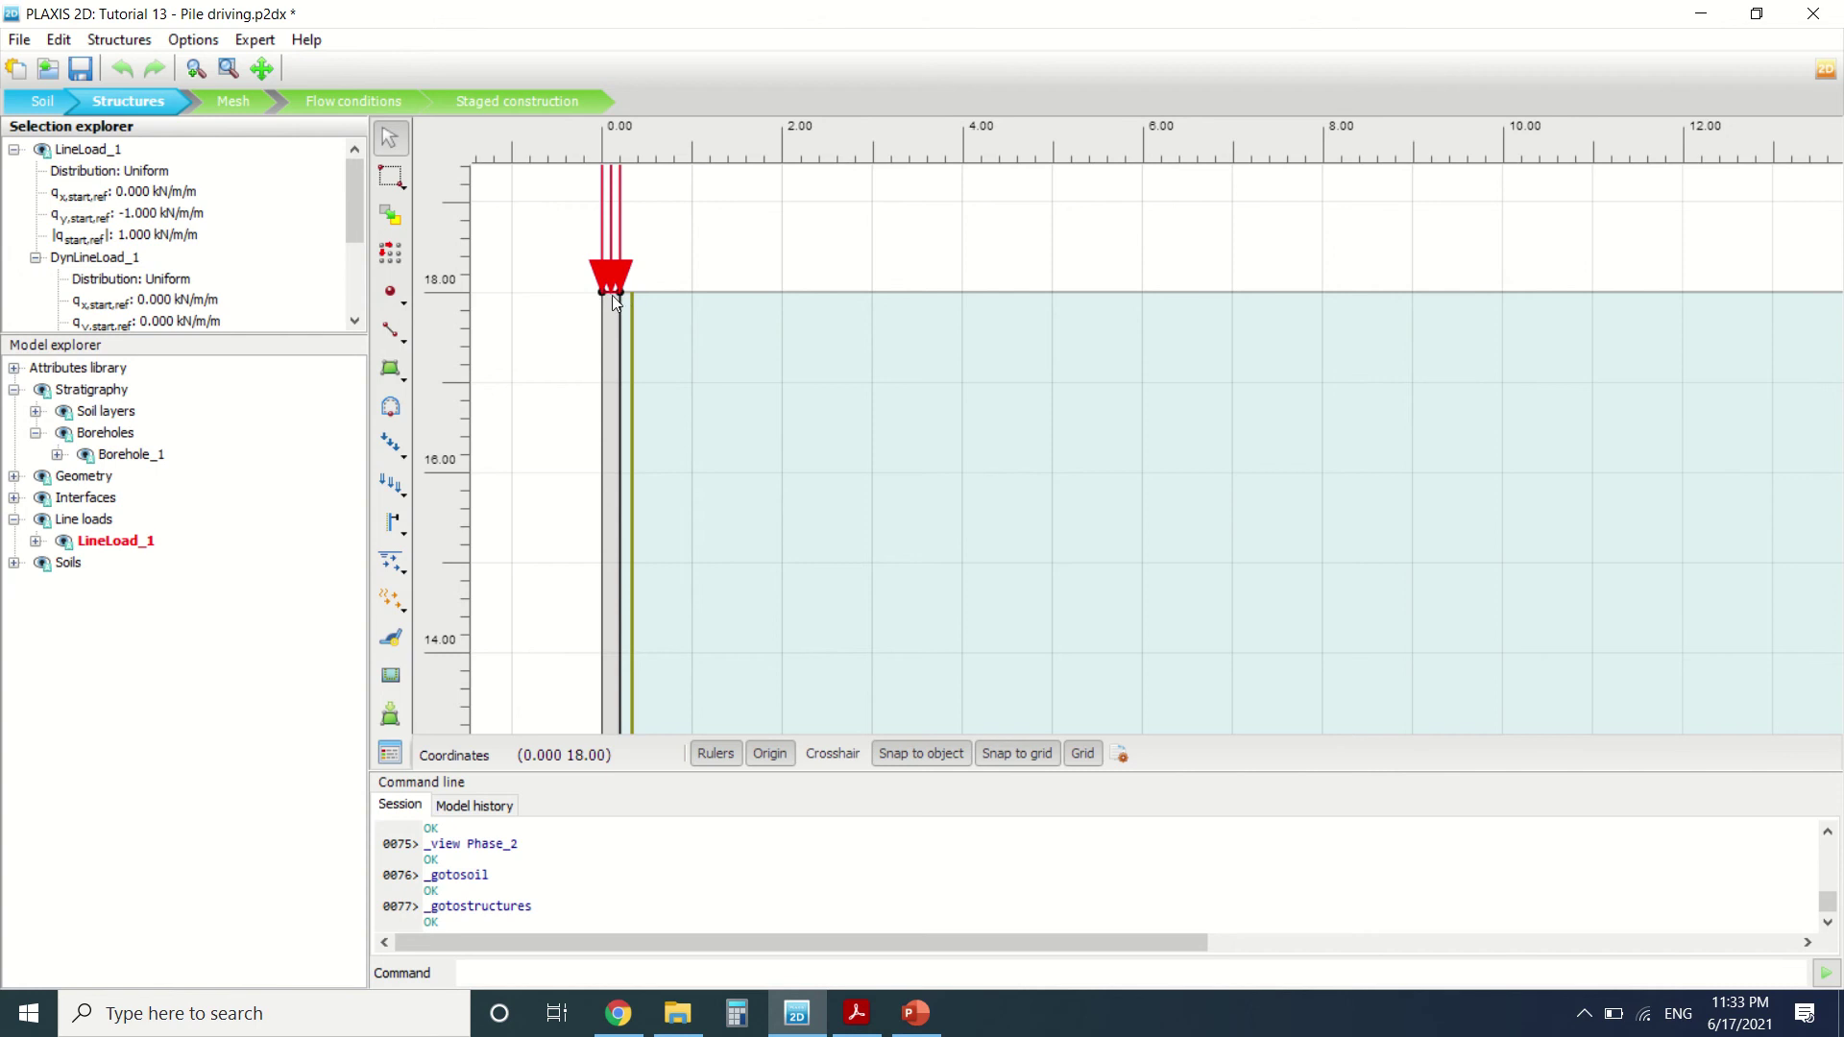
{"action": "scroll", "coordinate": [96, 221], "scroll_direction": "down", "scroll_amount": 3}
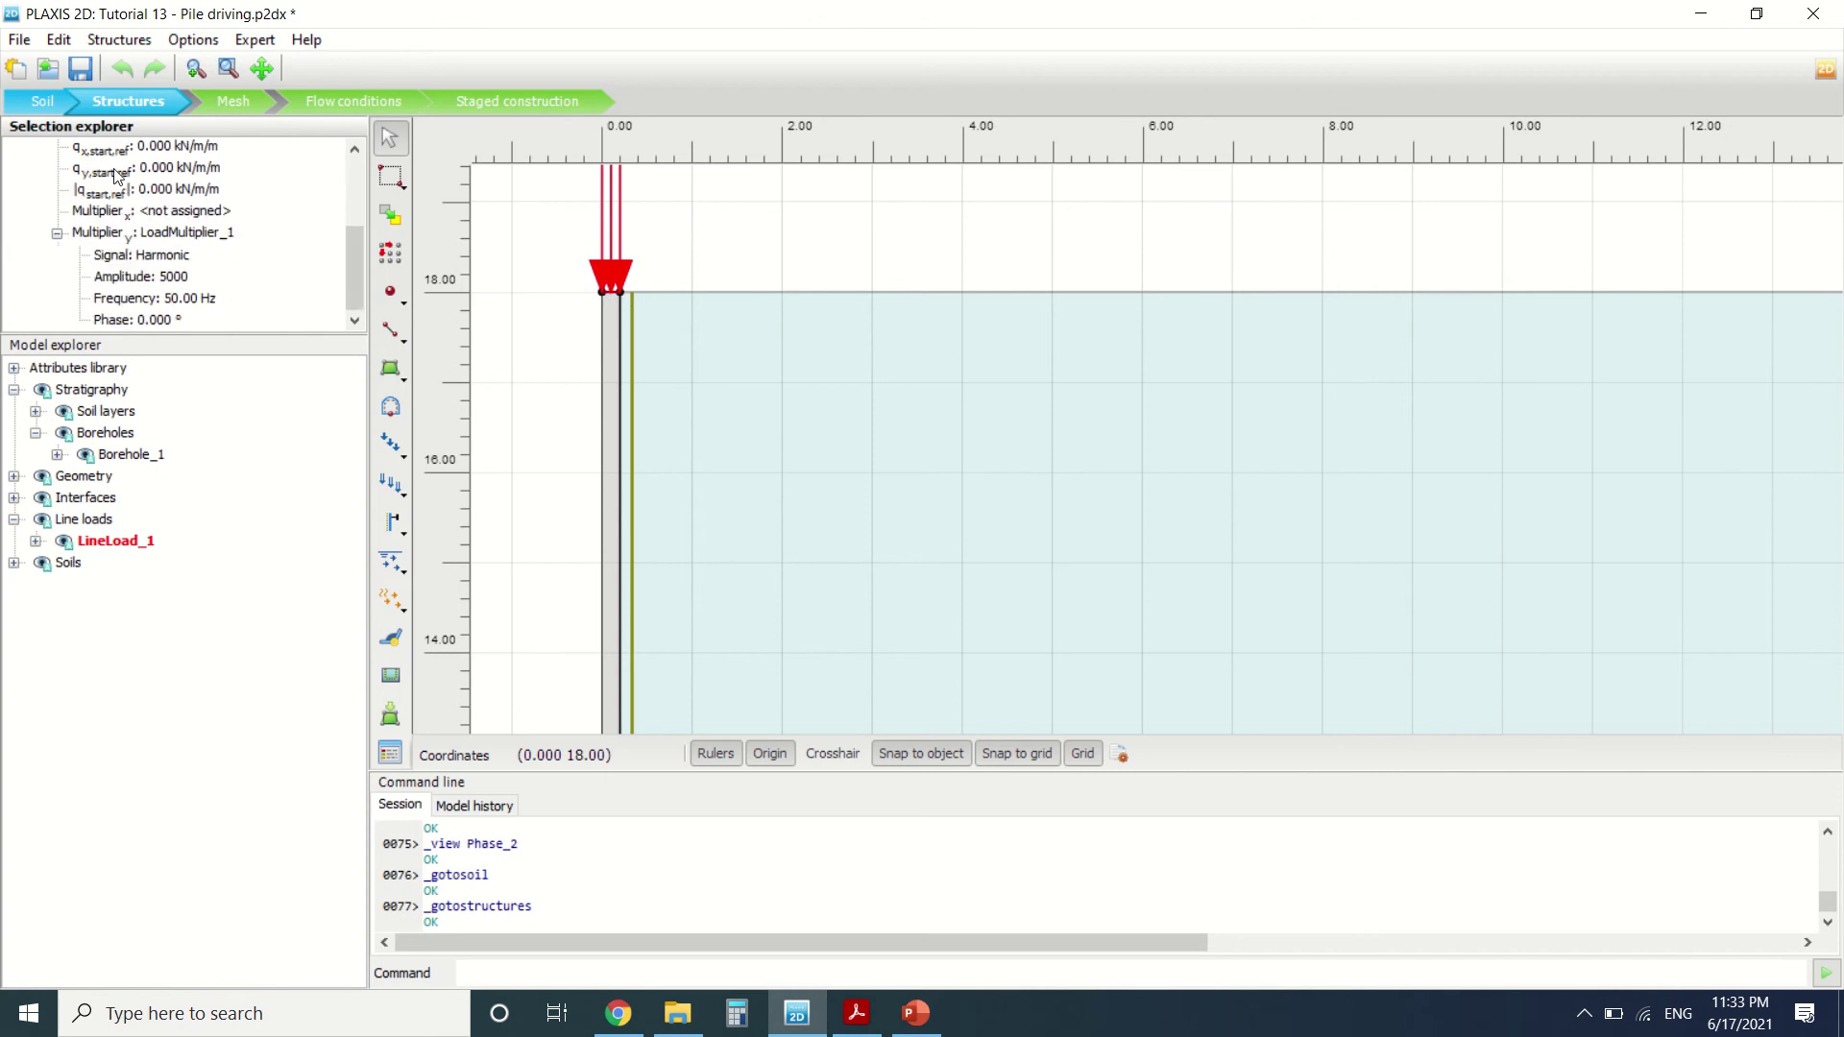
{"action": "left_click", "coordinate": [189, 256]}
{"action": "left_click", "coordinate": [188, 255]}
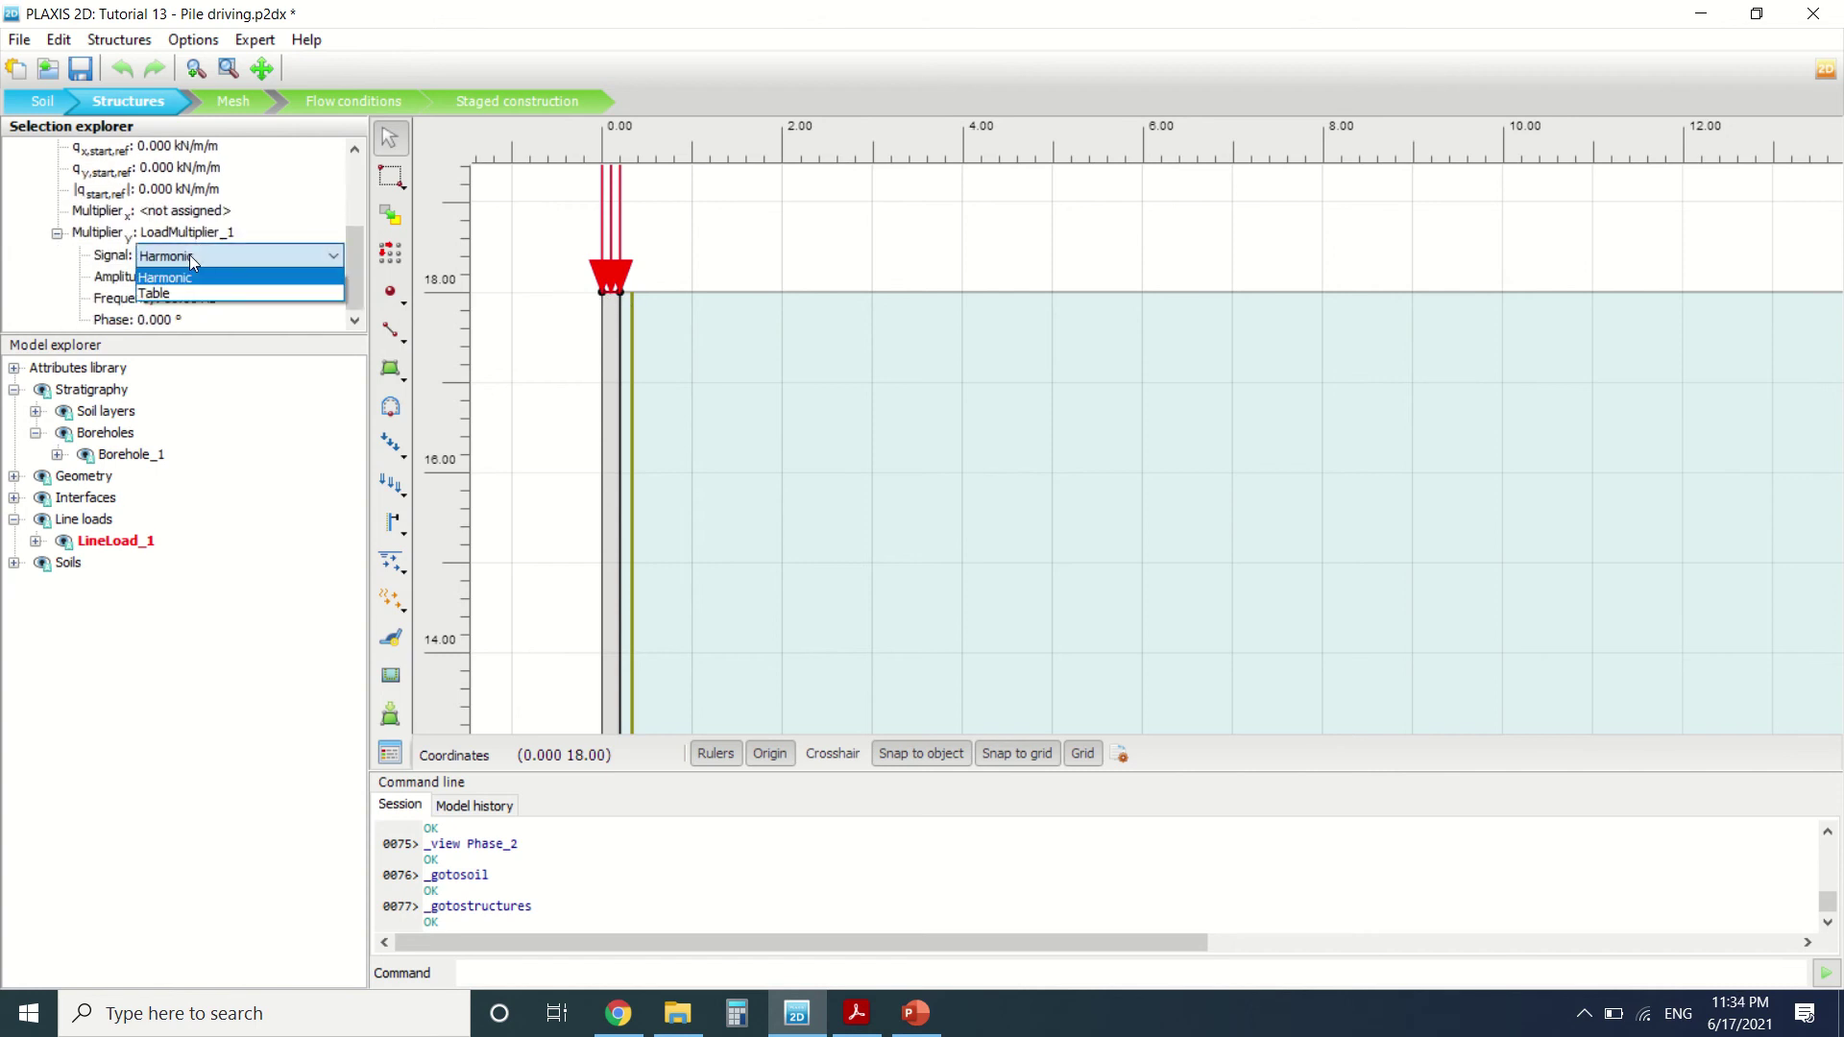
{"action": "left_click", "coordinate": [200, 279]}
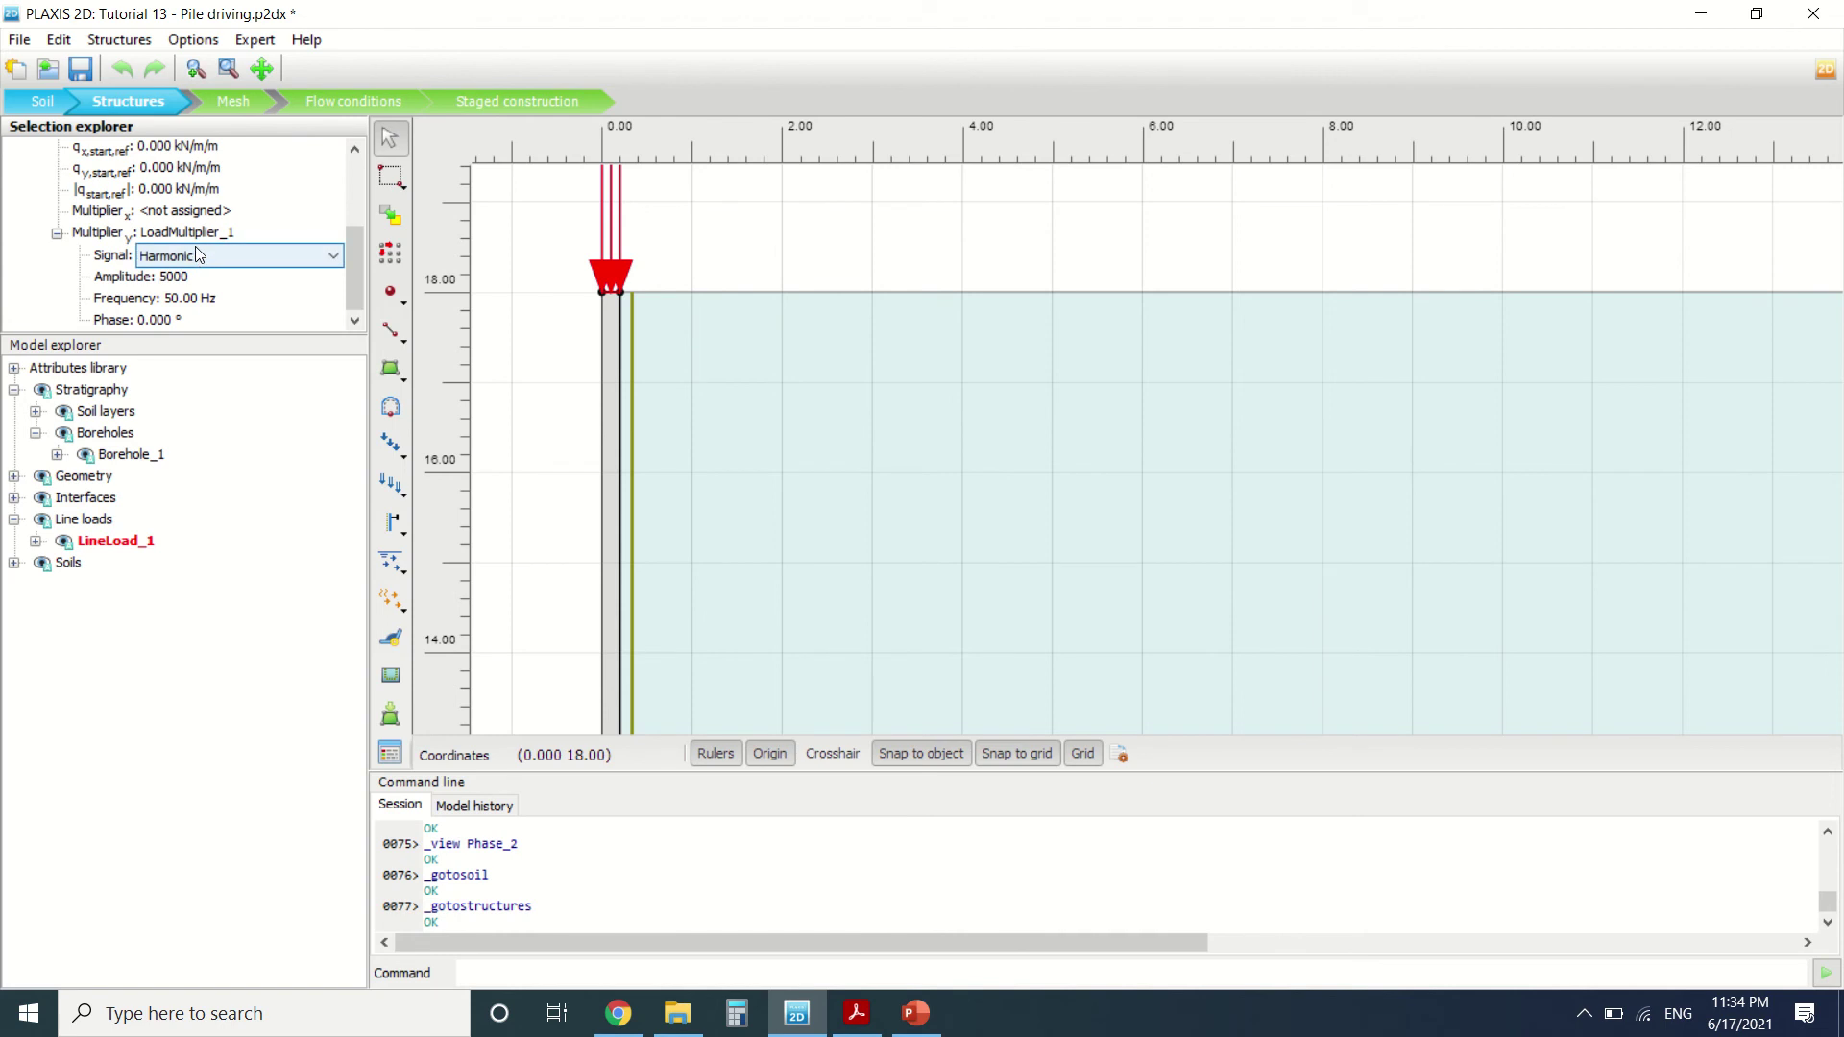
View the generated mesh in Output and zoom in on its refinement at the pile head and toe.
{"action": "left_click", "coordinate": [247, 102]}
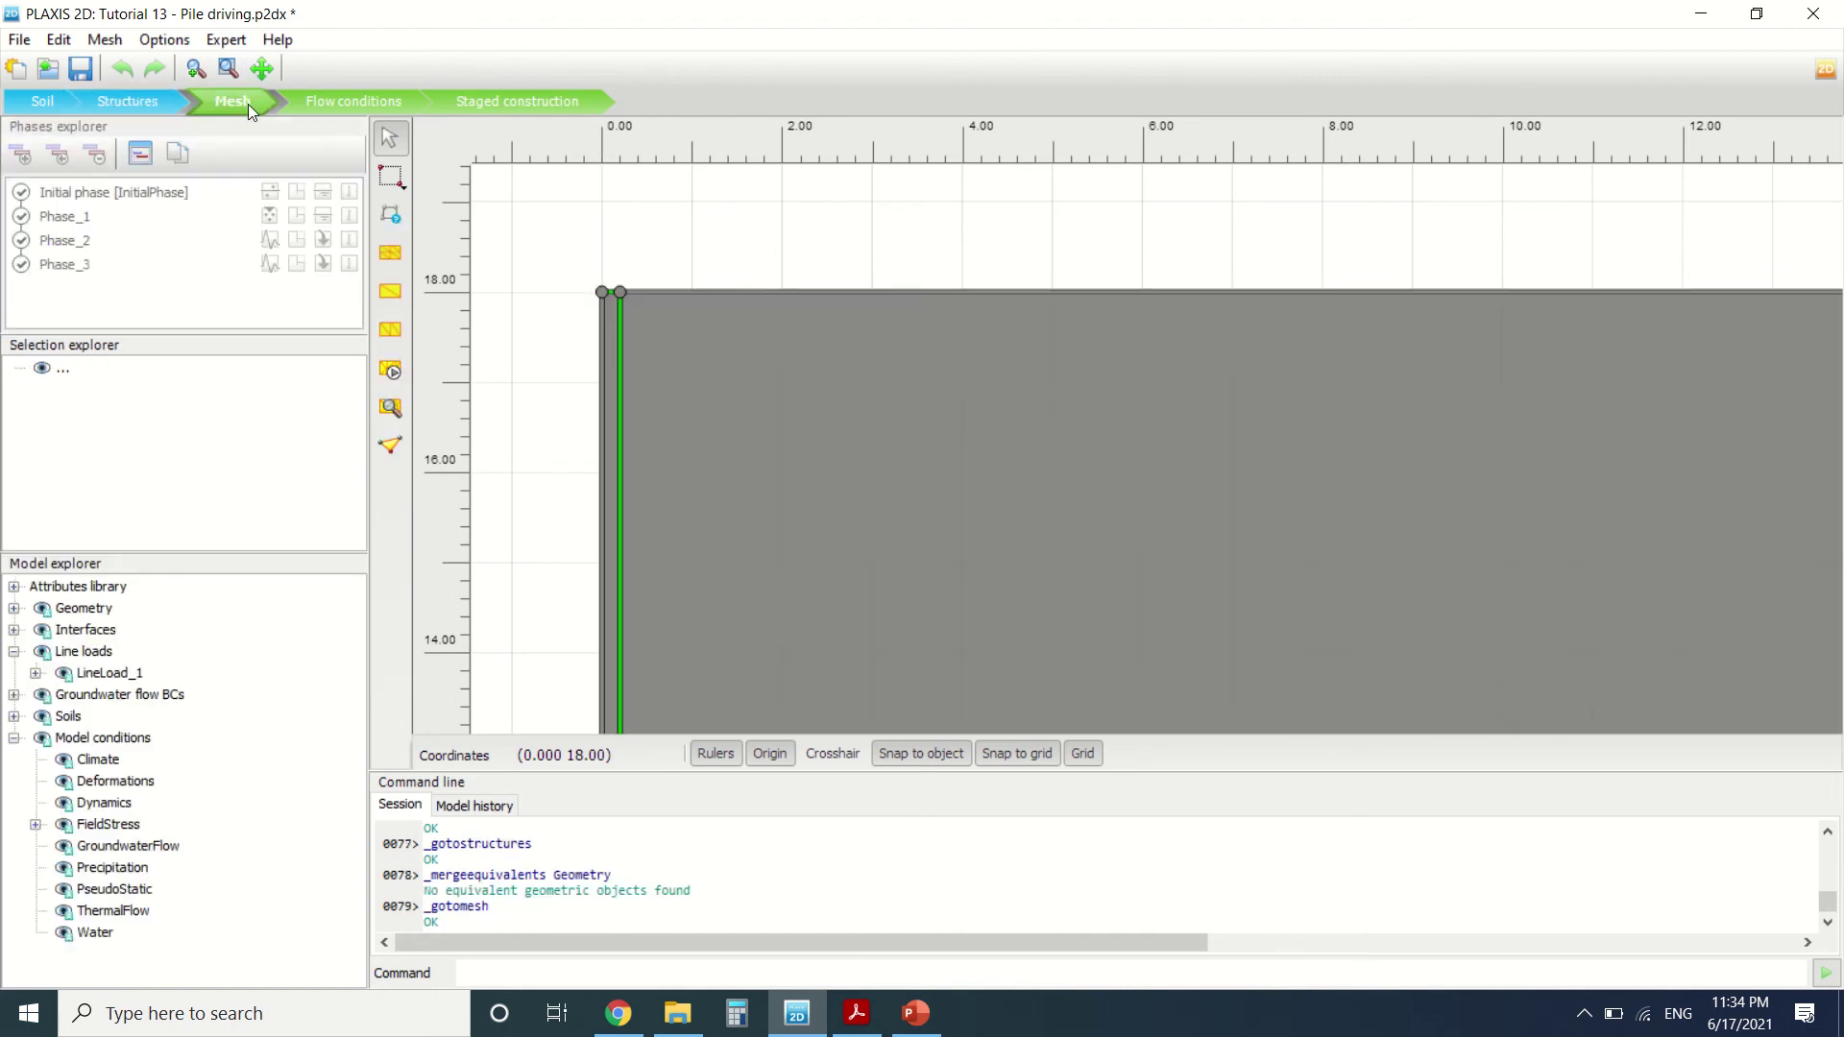
{"action": "left_click", "coordinate": [391, 411]}
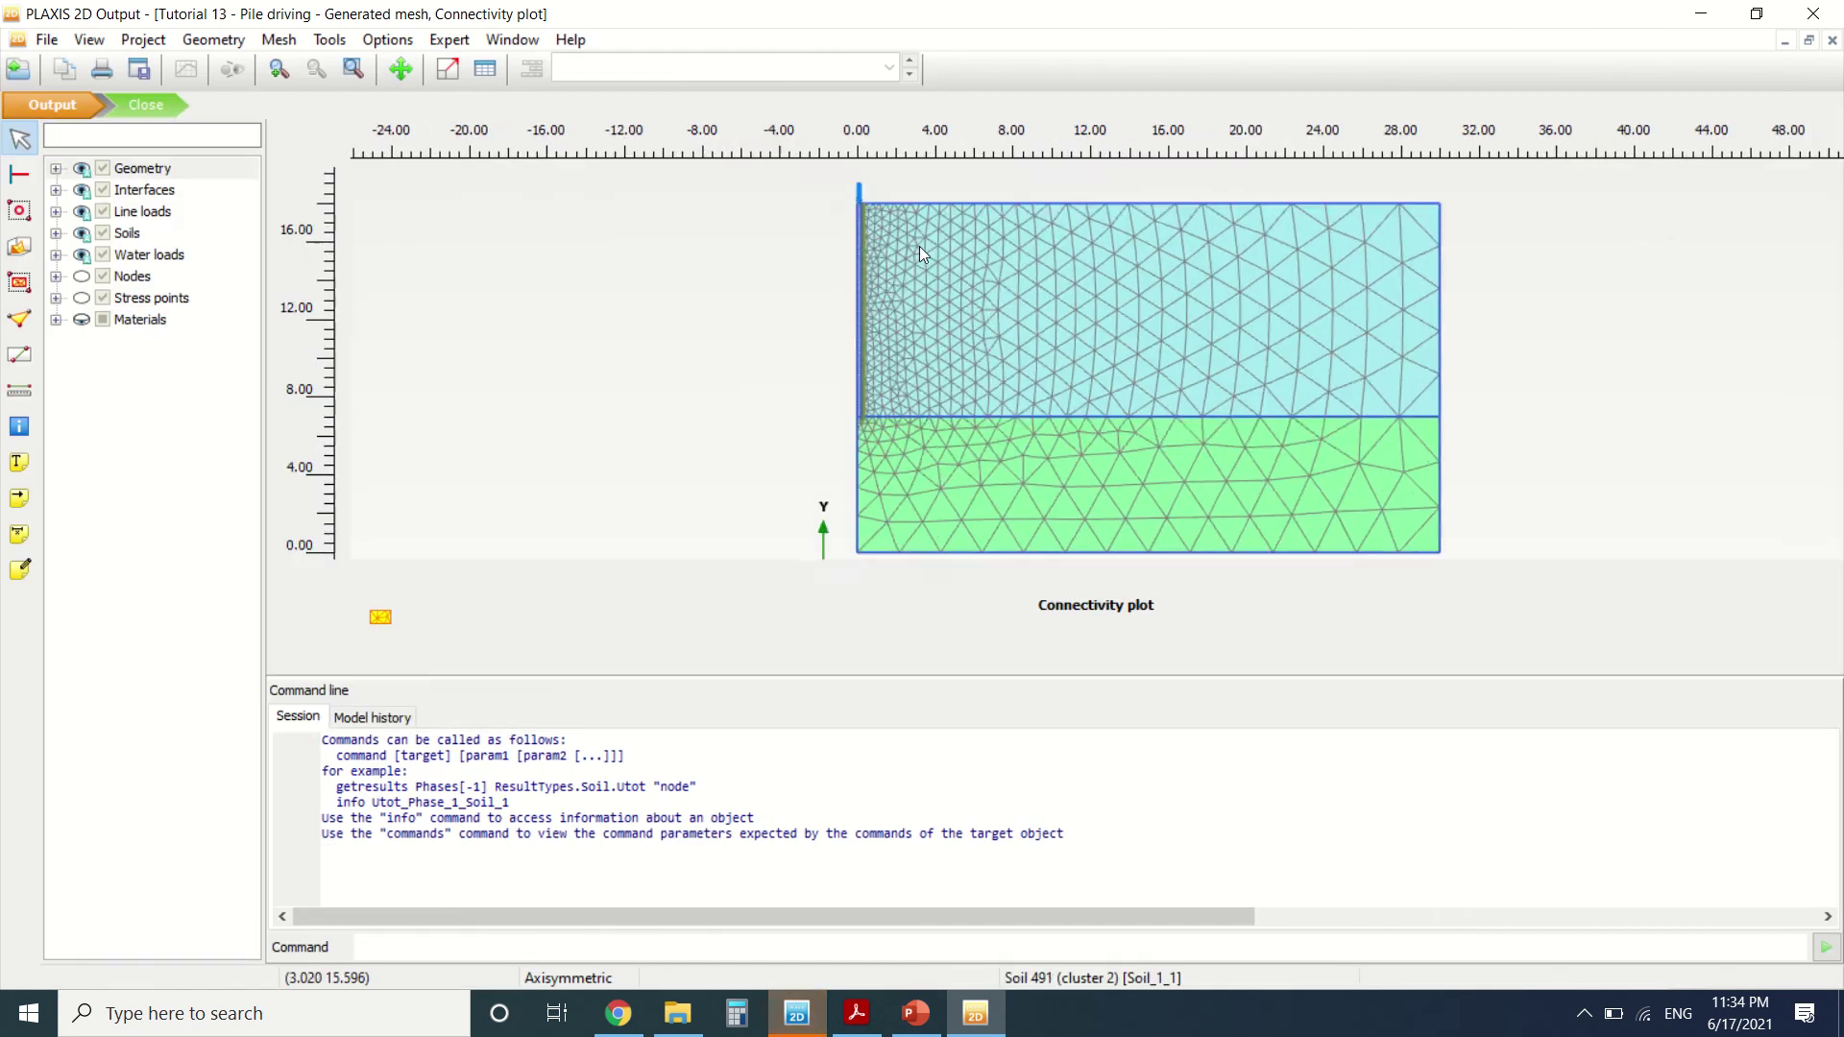
{"action": "scroll", "coordinate": [919, 246], "scroll_direction": "up", "scroll_amount": 8}
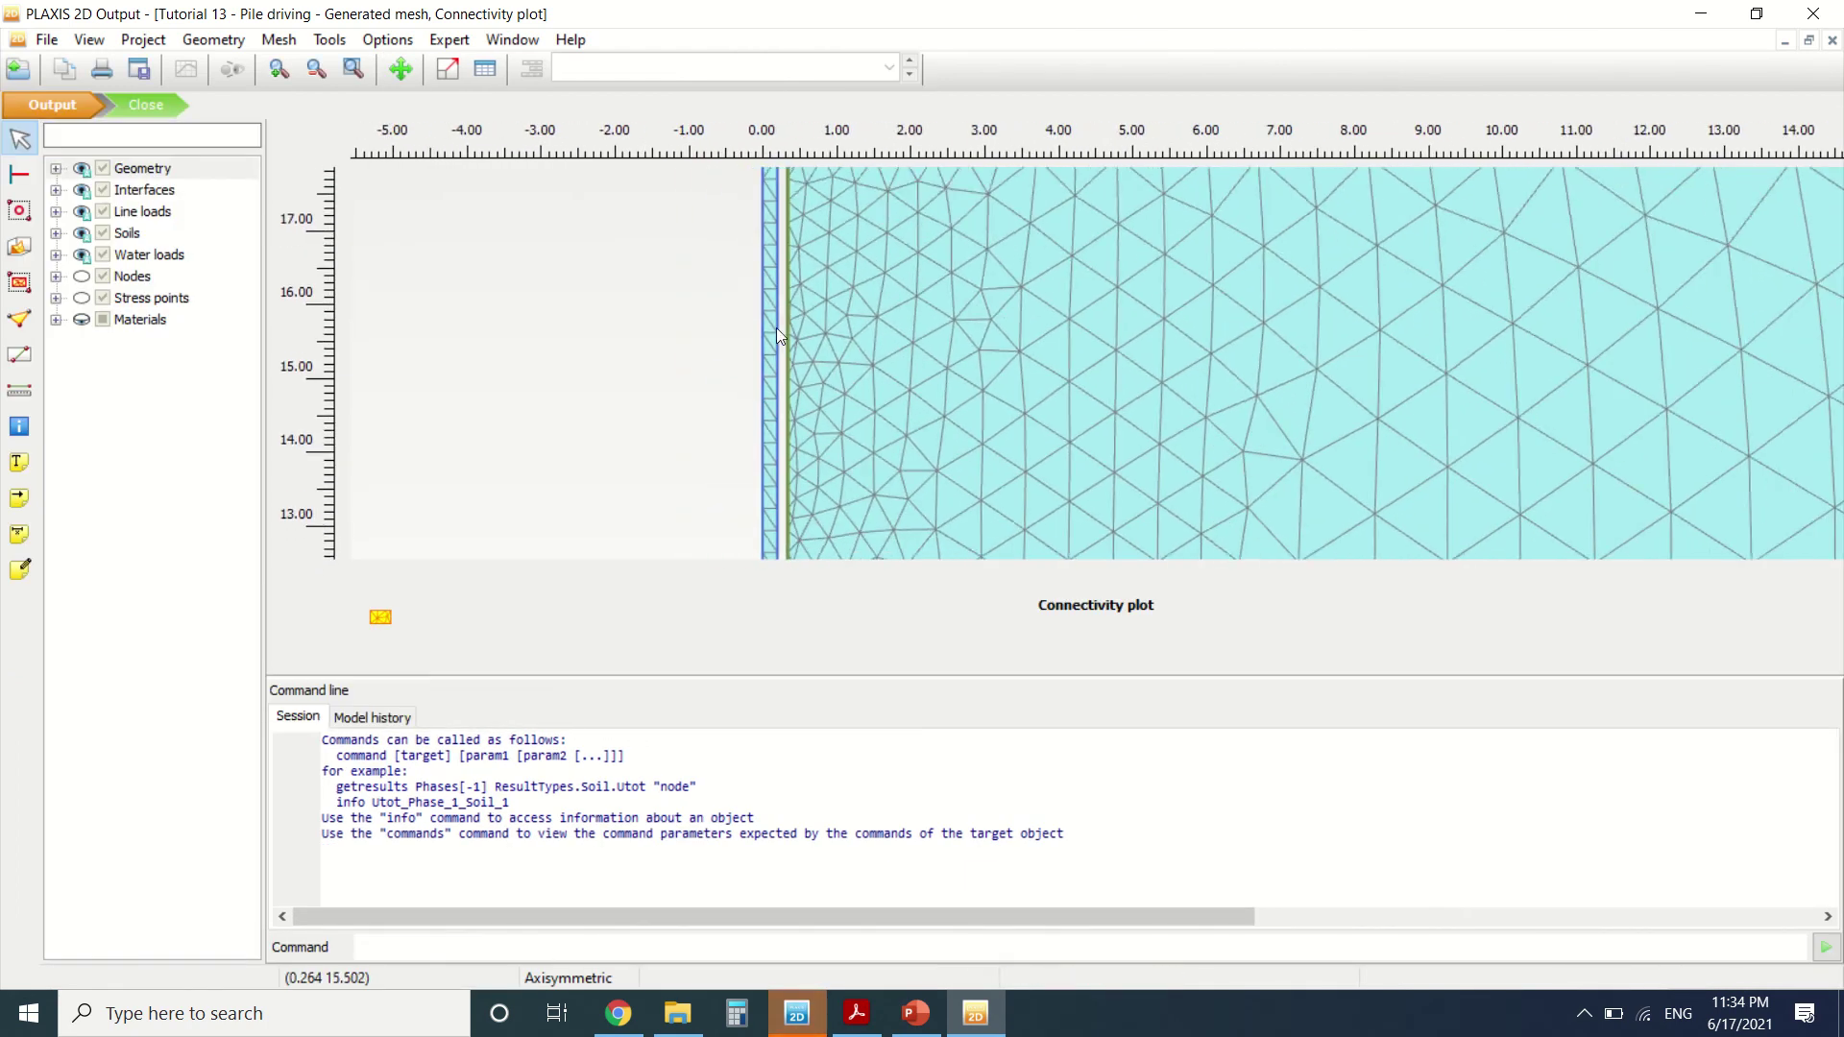
{"action": "scroll", "coordinate": [764, 212], "scroll_direction": "up", "scroll_amount": 6}
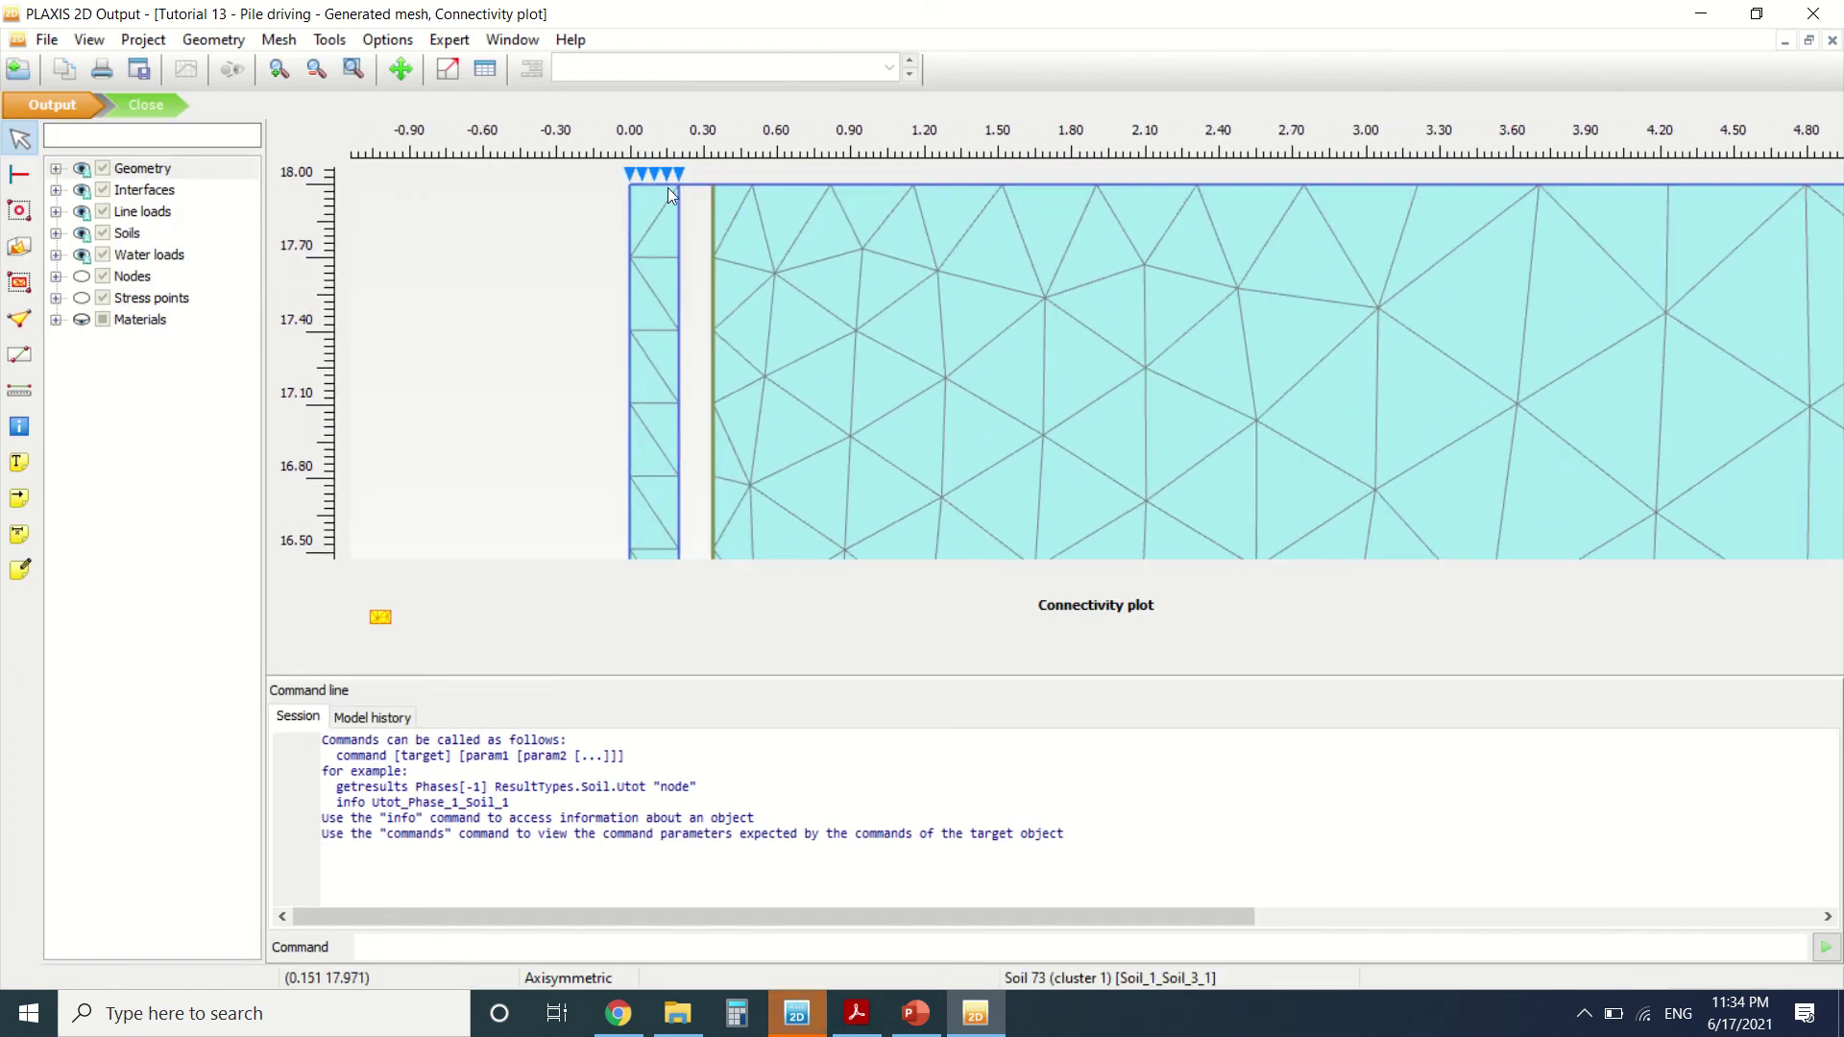
{"action": "scroll", "coordinate": [711, 188], "scroll_direction": "down", "scroll_amount": 6}
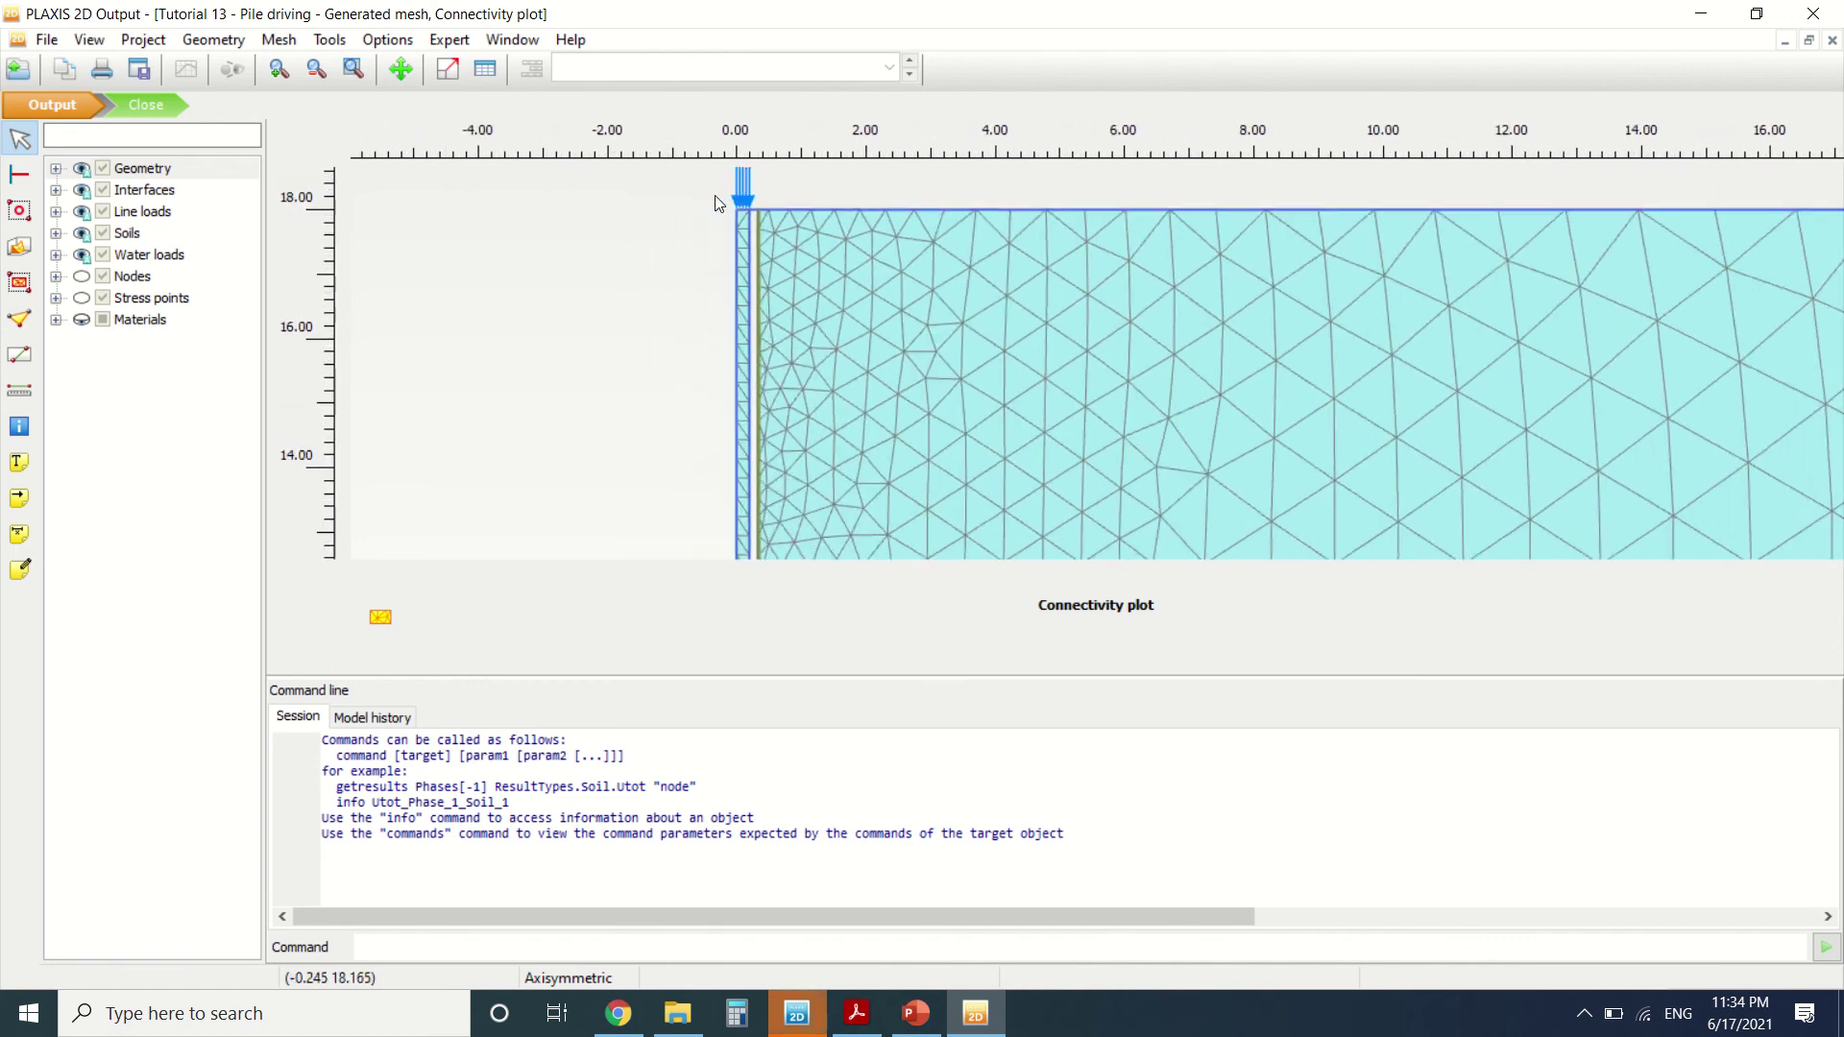
{"action": "scroll", "coordinate": [719, 211], "scroll_direction": "down", "scroll_amount": 4}
{"action": "scroll", "coordinate": [744, 518], "scroll_direction": "up", "scroll_amount": 4}
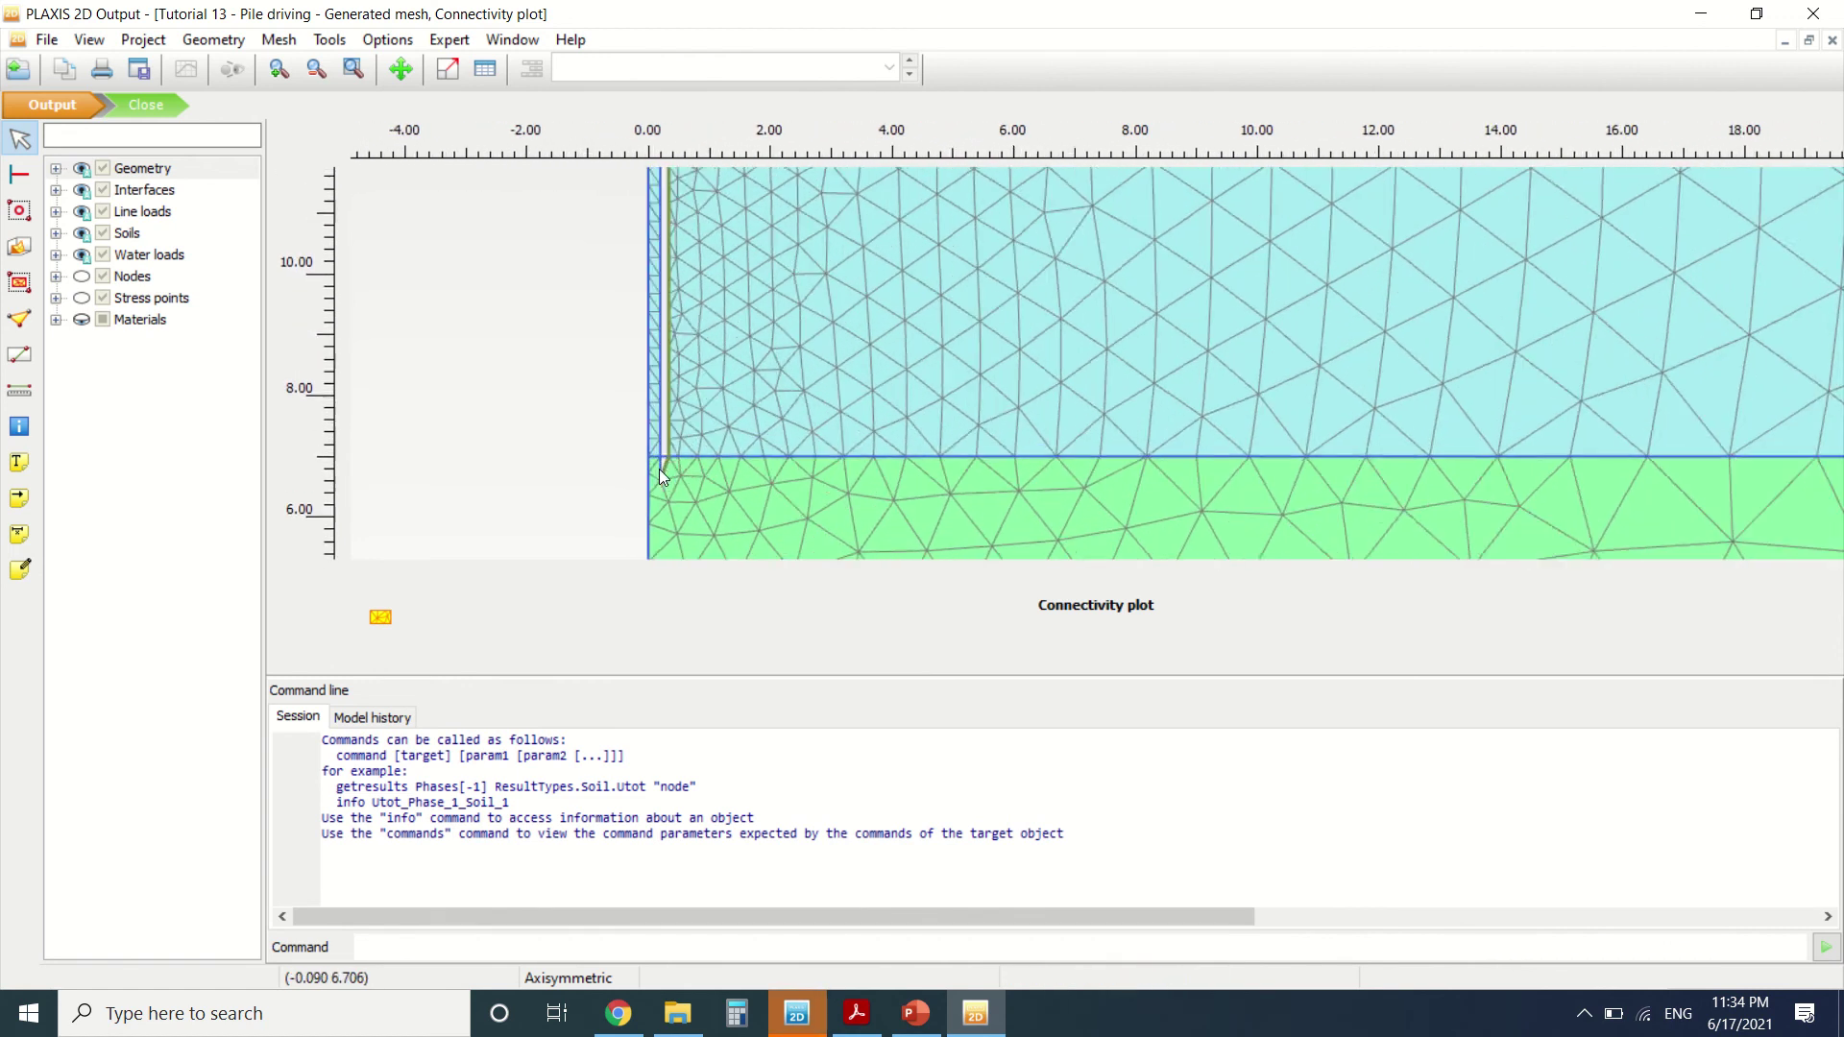
{"action": "scroll", "coordinate": [659, 469], "scroll_direction": "up", "scroll_amount": 5}
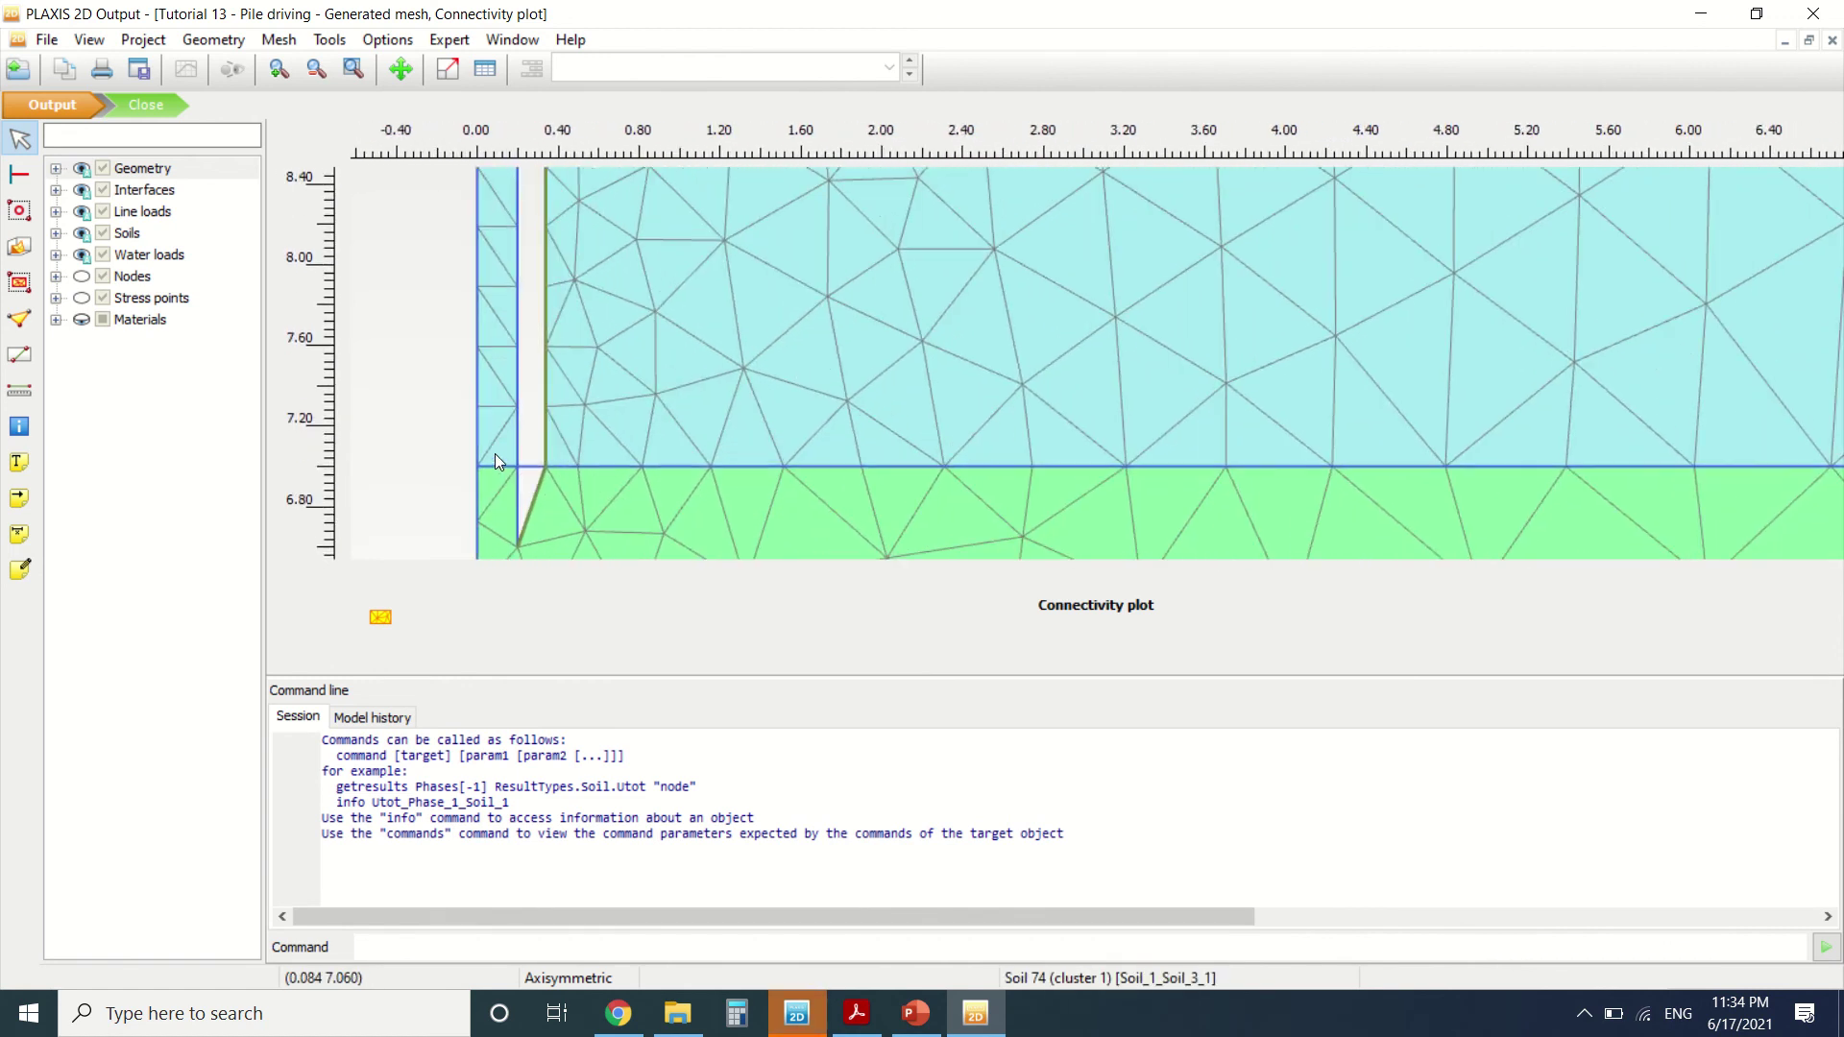
Review NegativeInterface_1 along the pile: From adjacent soil, strength reduction, virtual thickness factor 0.1000.
{"action": "left_click", "coordinate": [159, 105]}
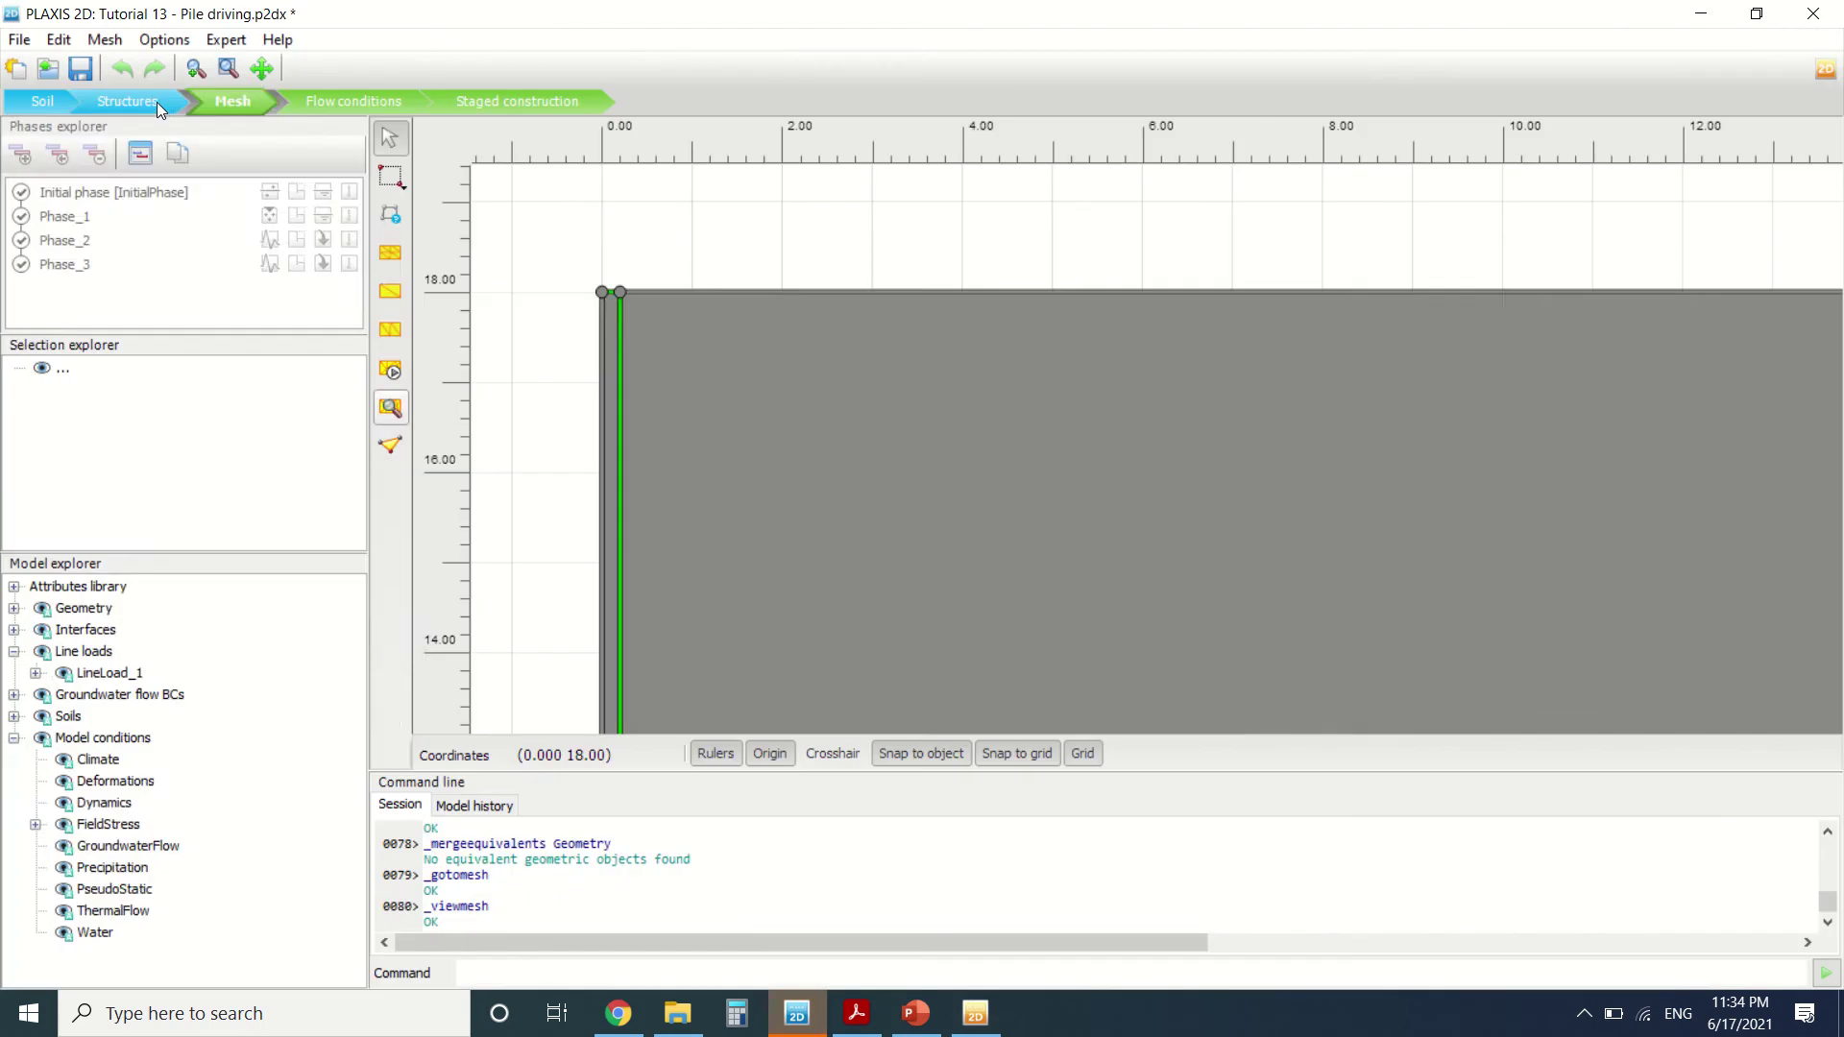
{"action": "left_click", "coordinate": [148, 96]}
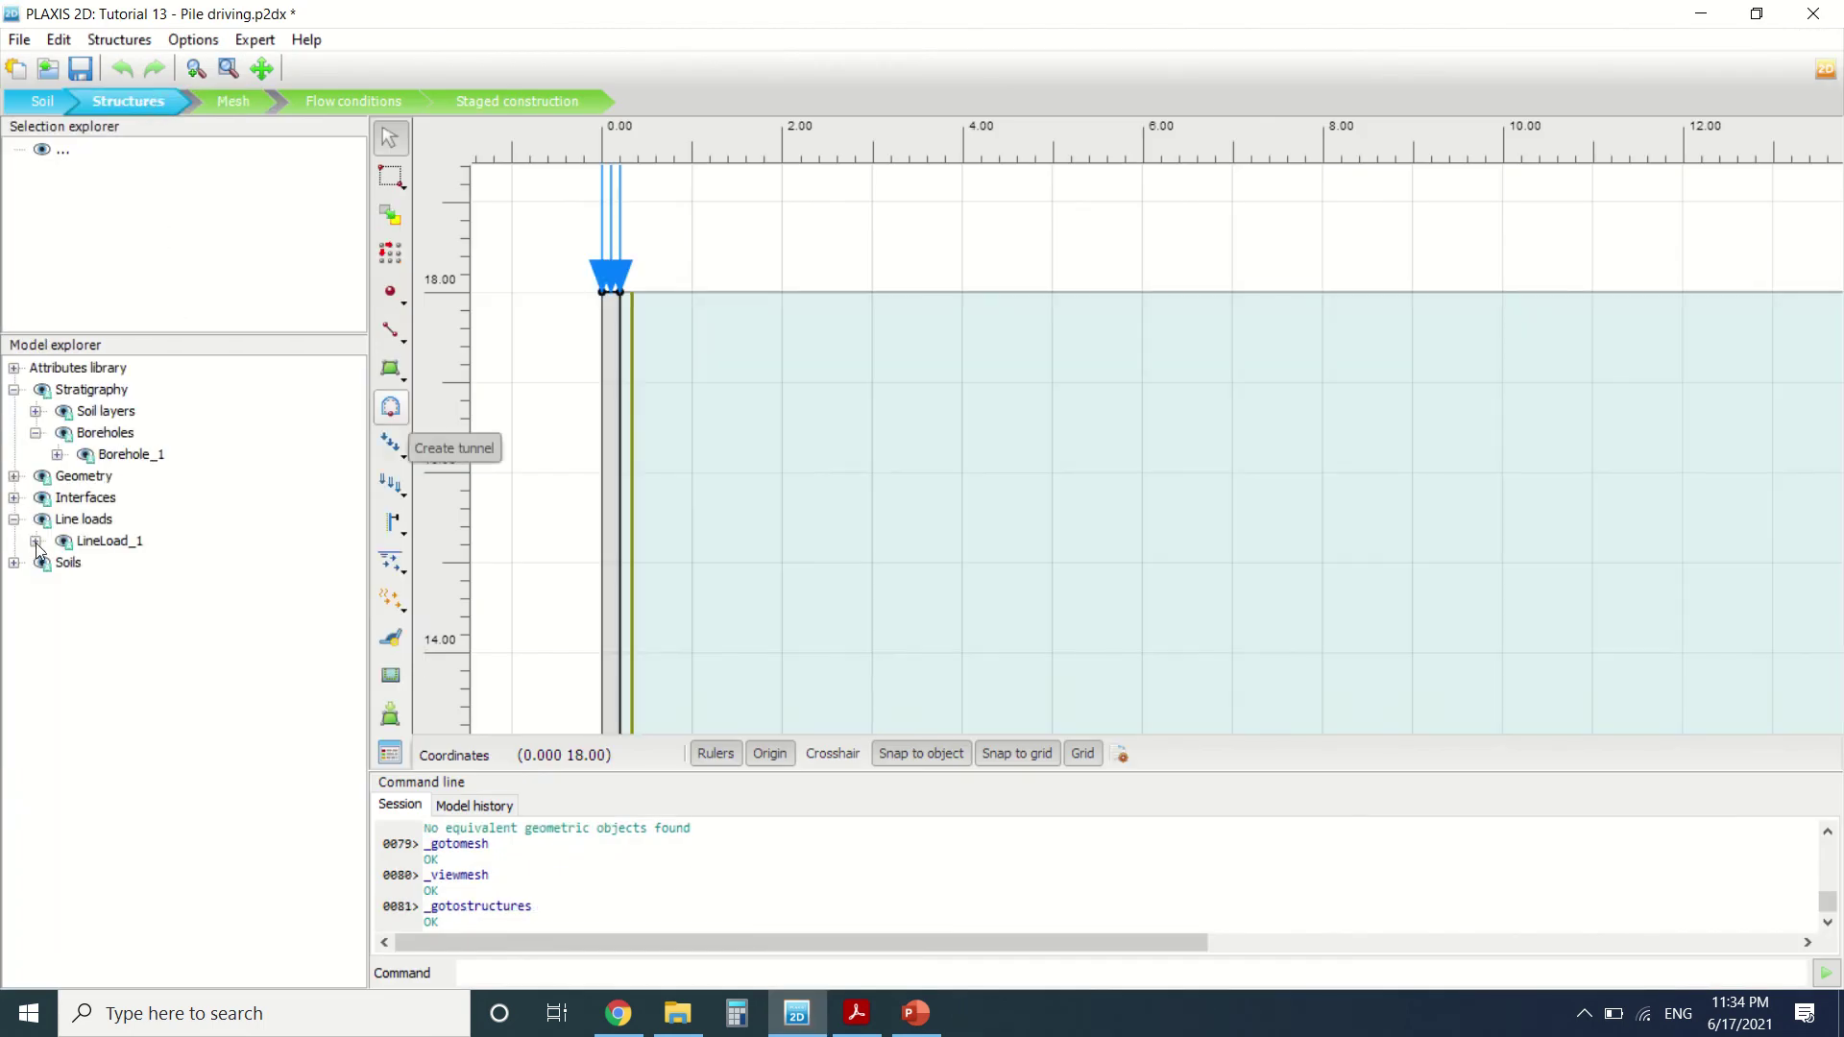
{"action": "left_click", "coordinate": [13, 498]}
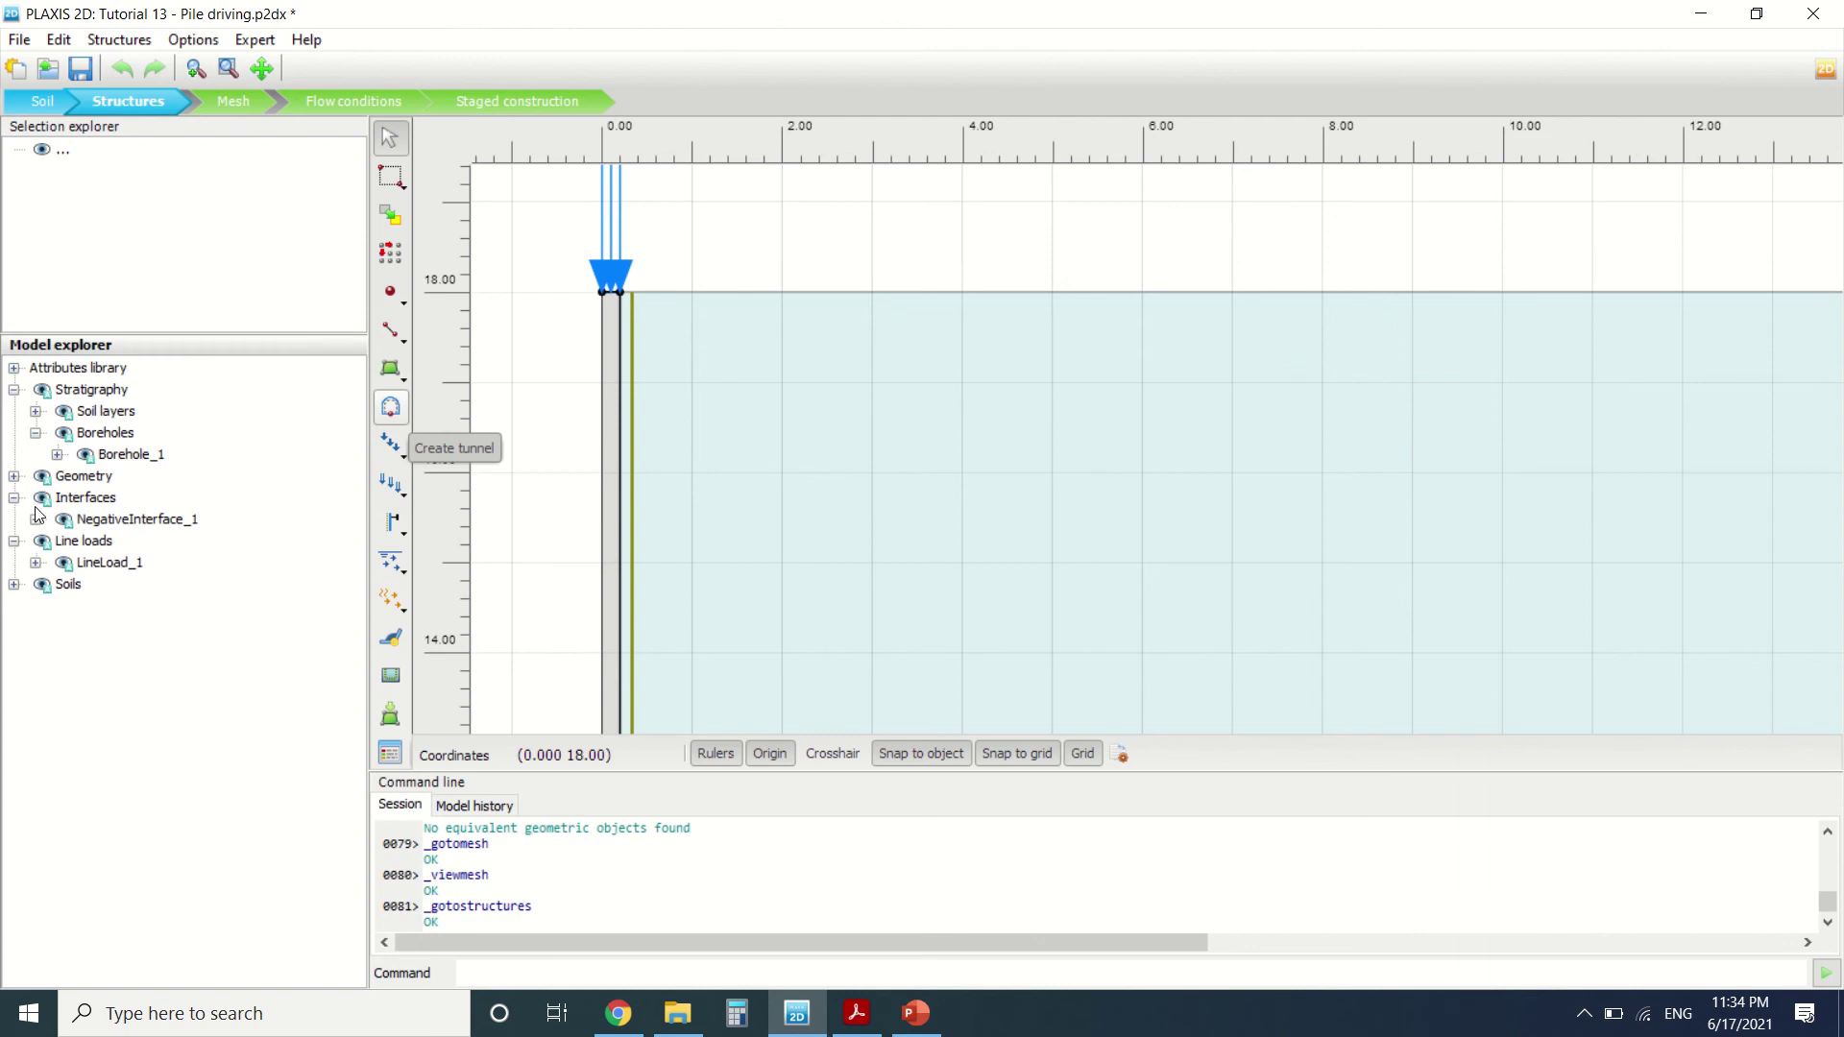
{"action": "left_click", "coordinate": [124, 519]}
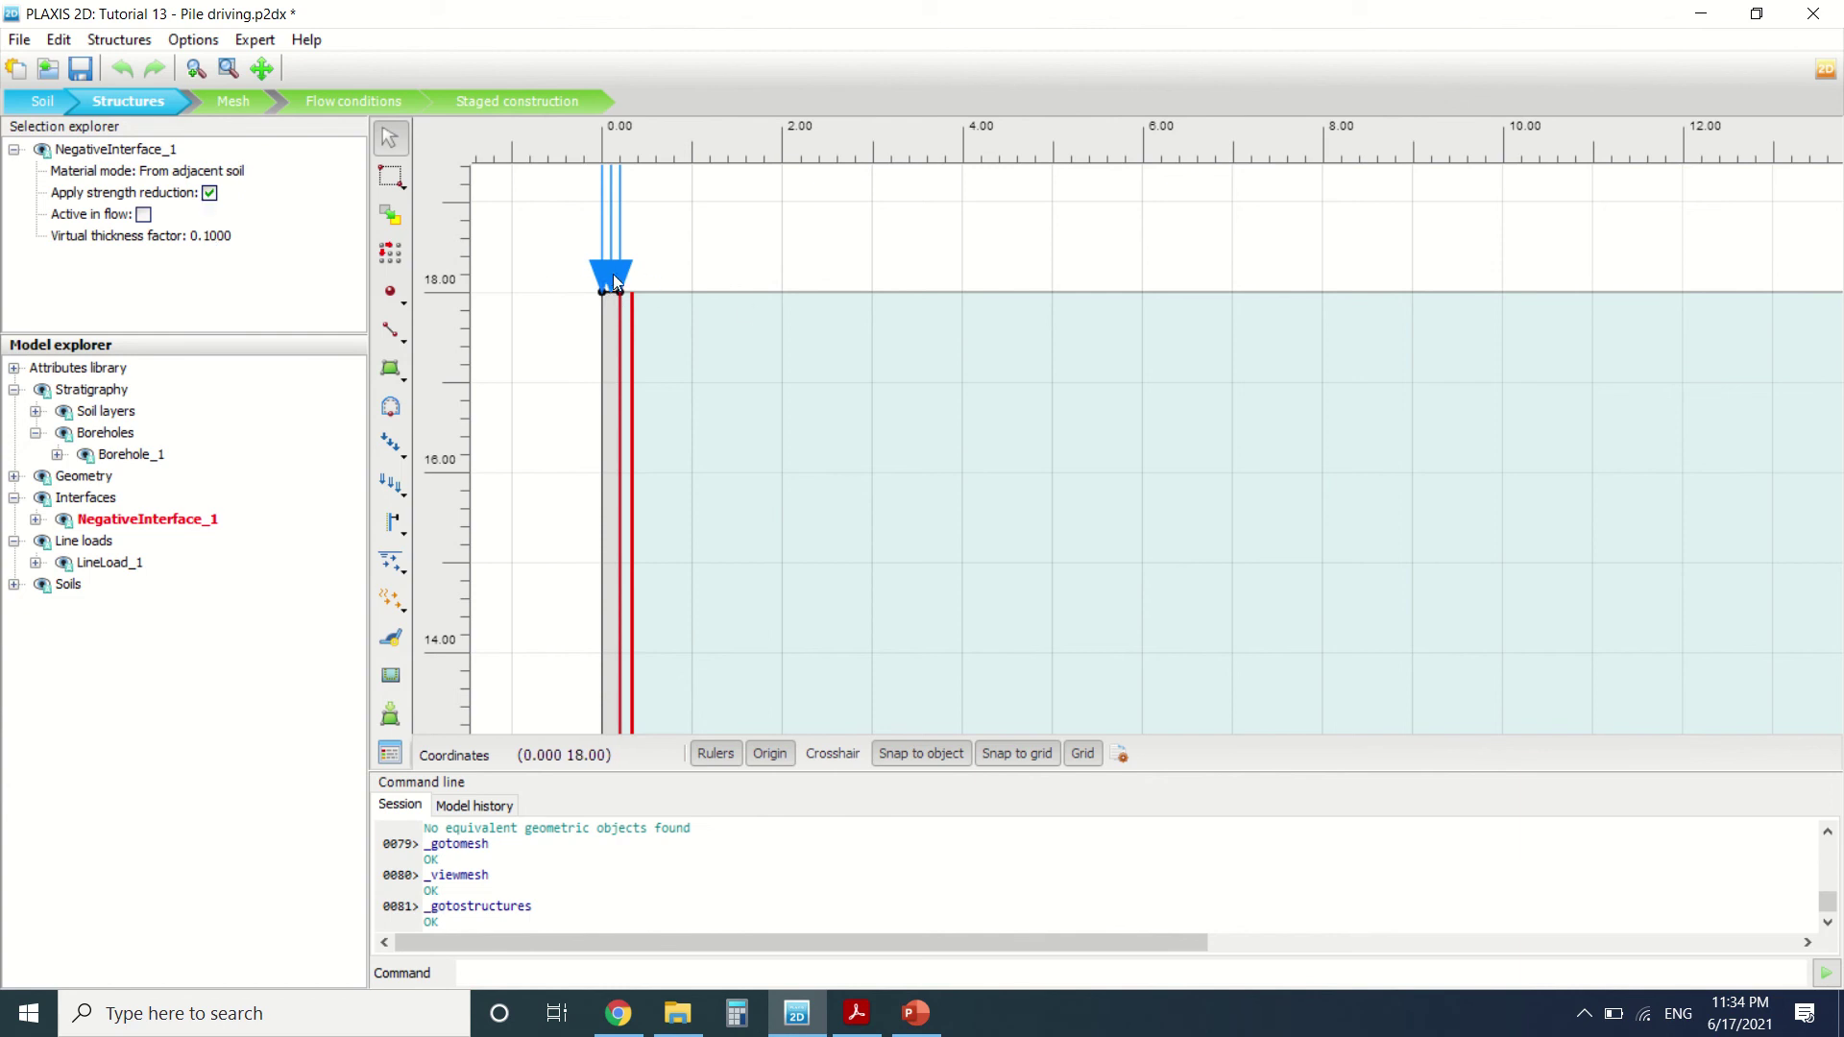
{"action": "scroll", "coordinate": [624, 313], "scroll_direction": "down", "scroll_amount": 5}
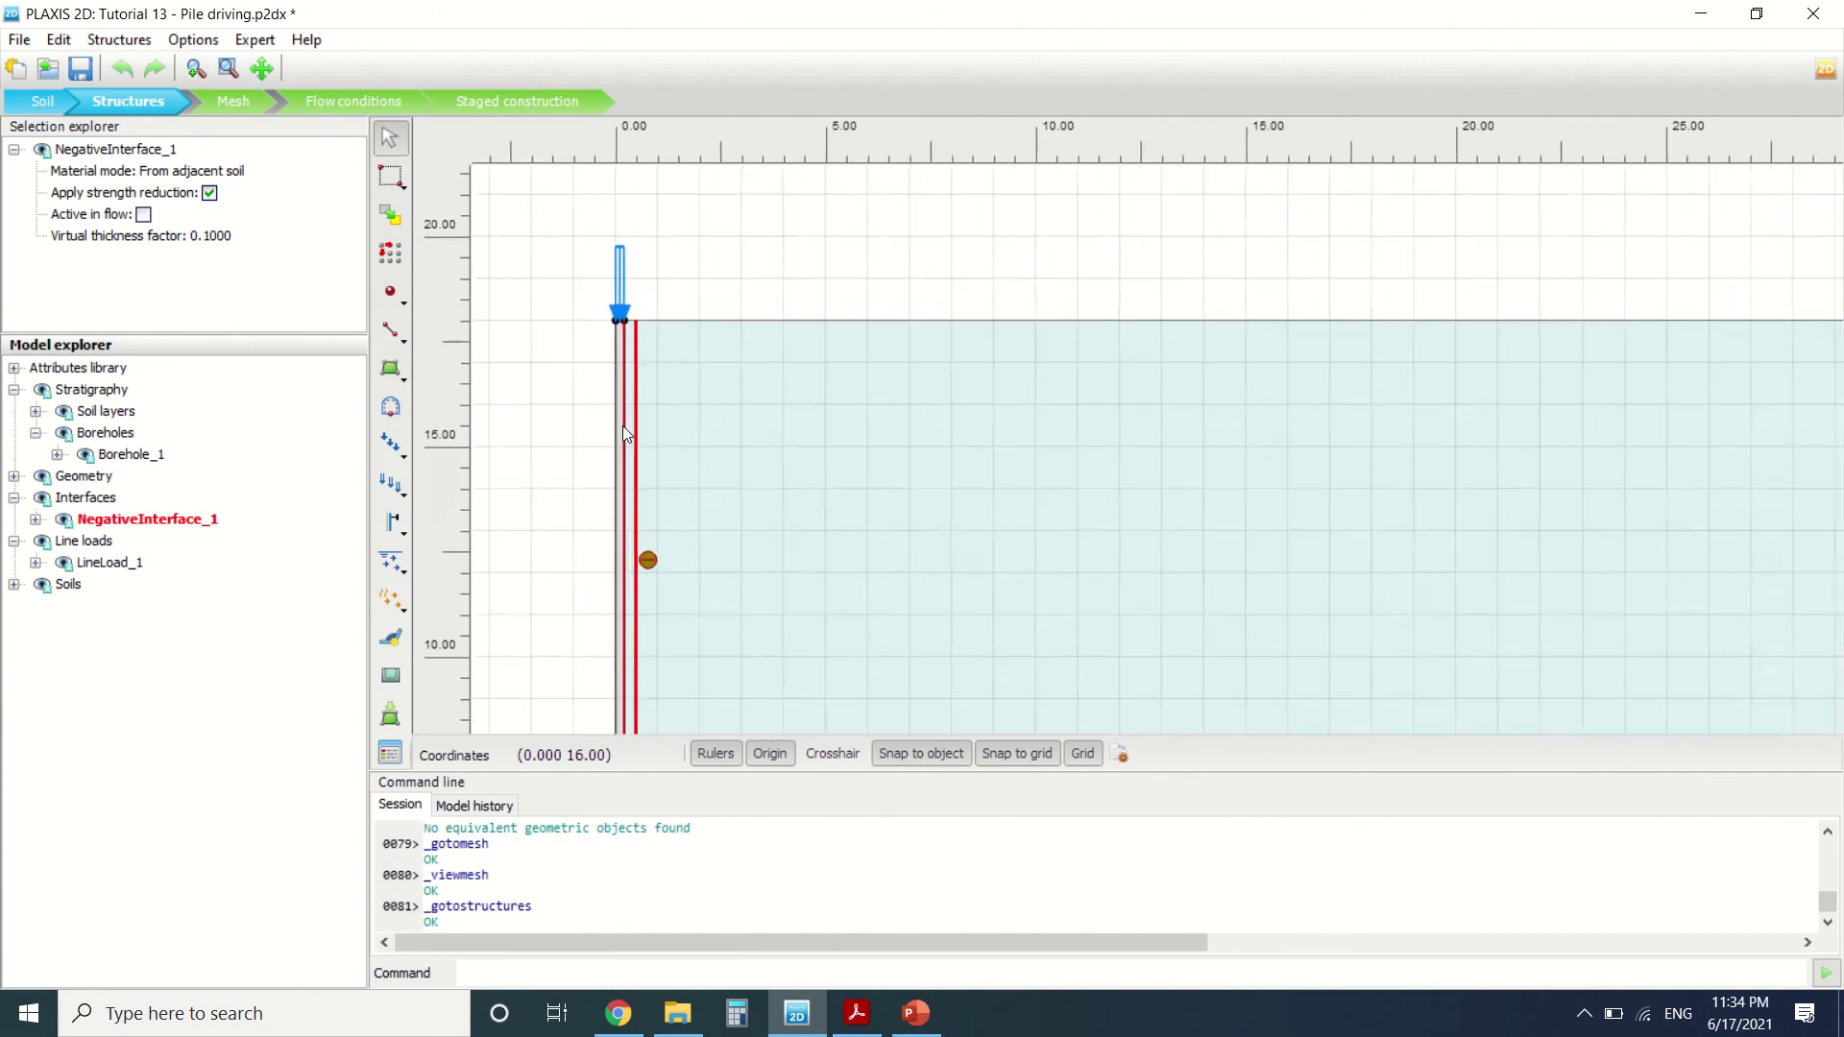
{"action": "scroll", "coordinate": [638, 579], "scroll_direction": "up", "scroll_amount": 3}
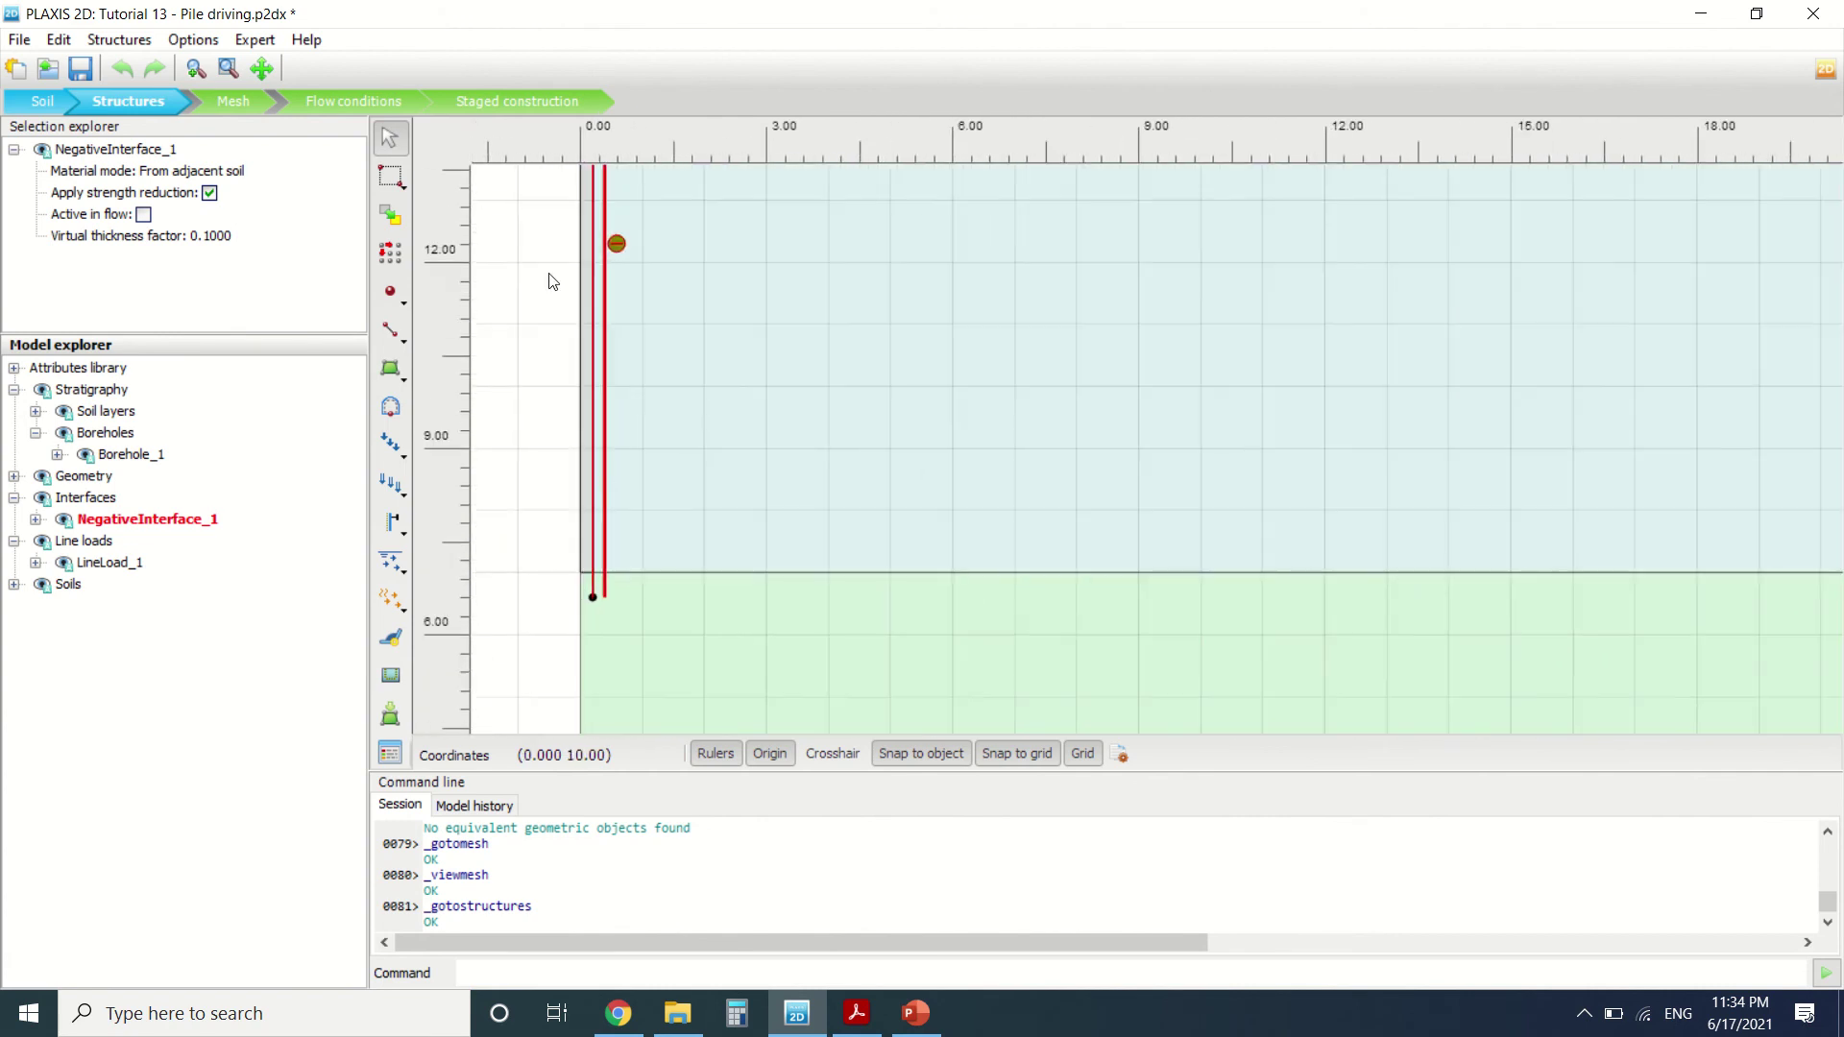
In Staged construction, review the Initial phase's calculation settings.
{"action": "left_click", "coordinate": [359, 106]}
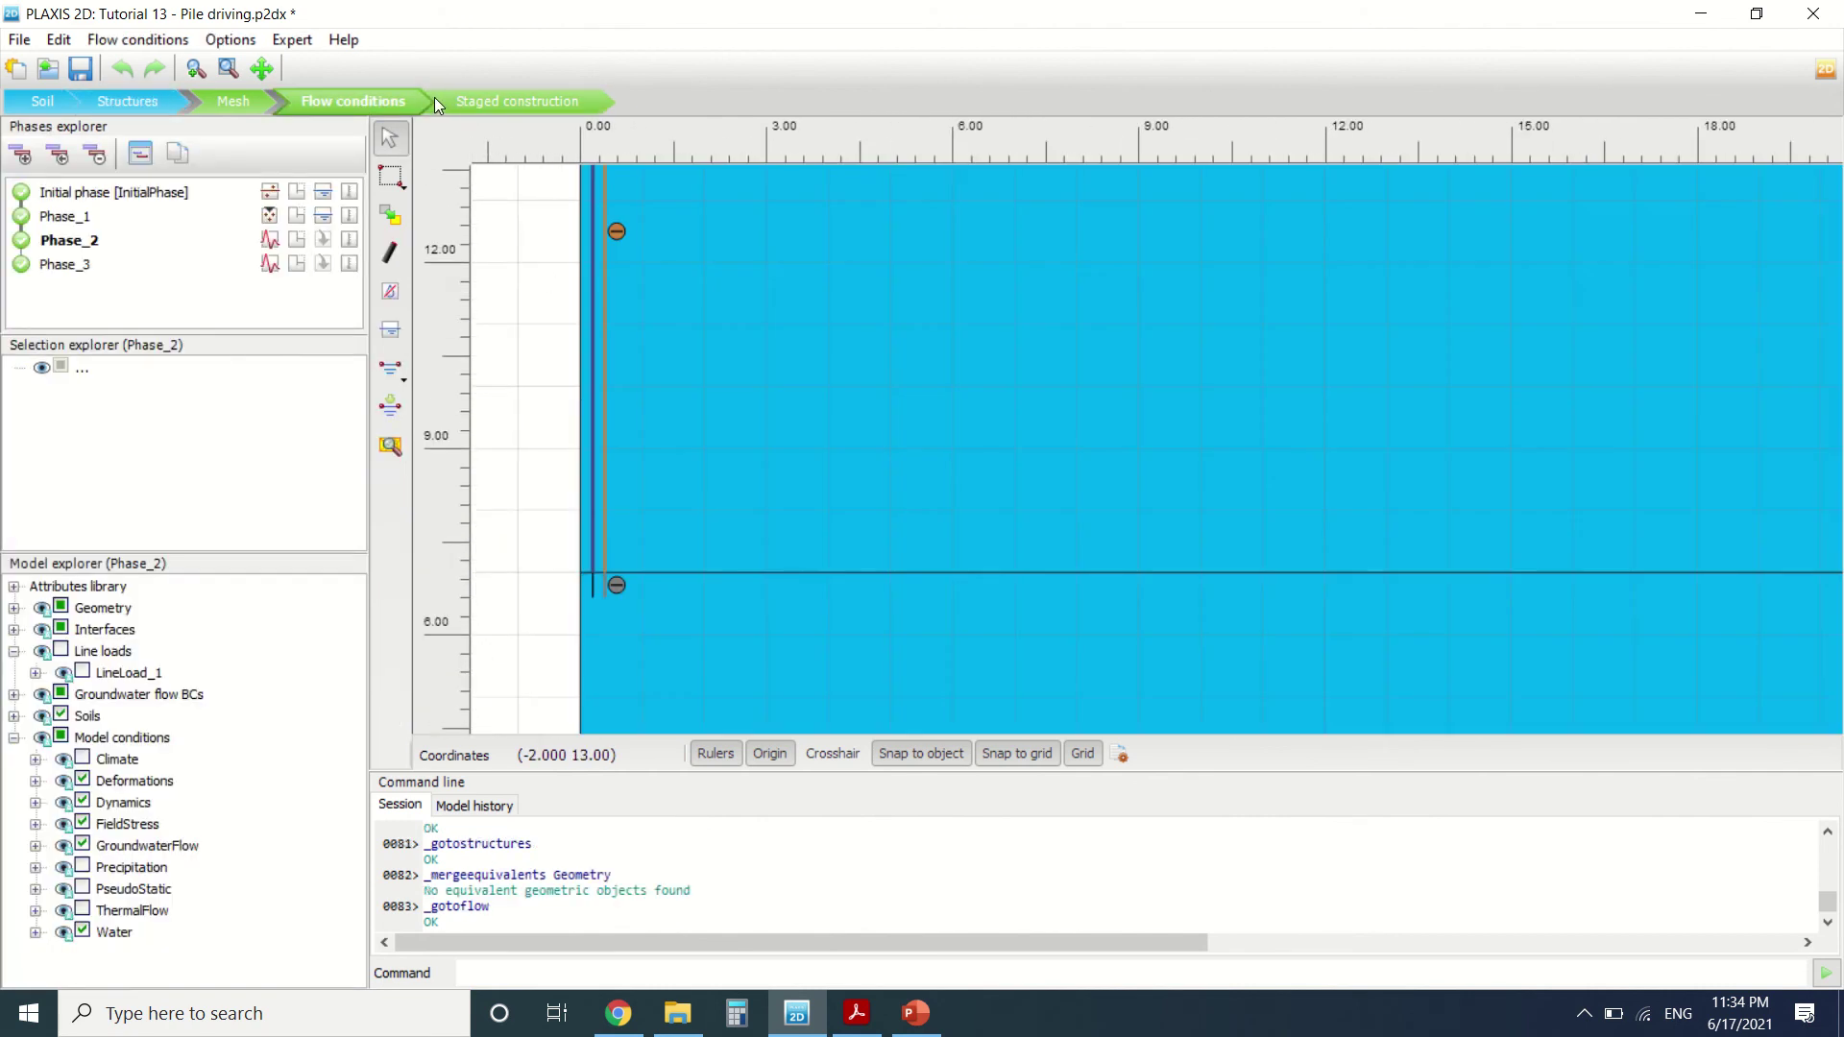
{"action": "left_click", "coordinate": [447, 100]}
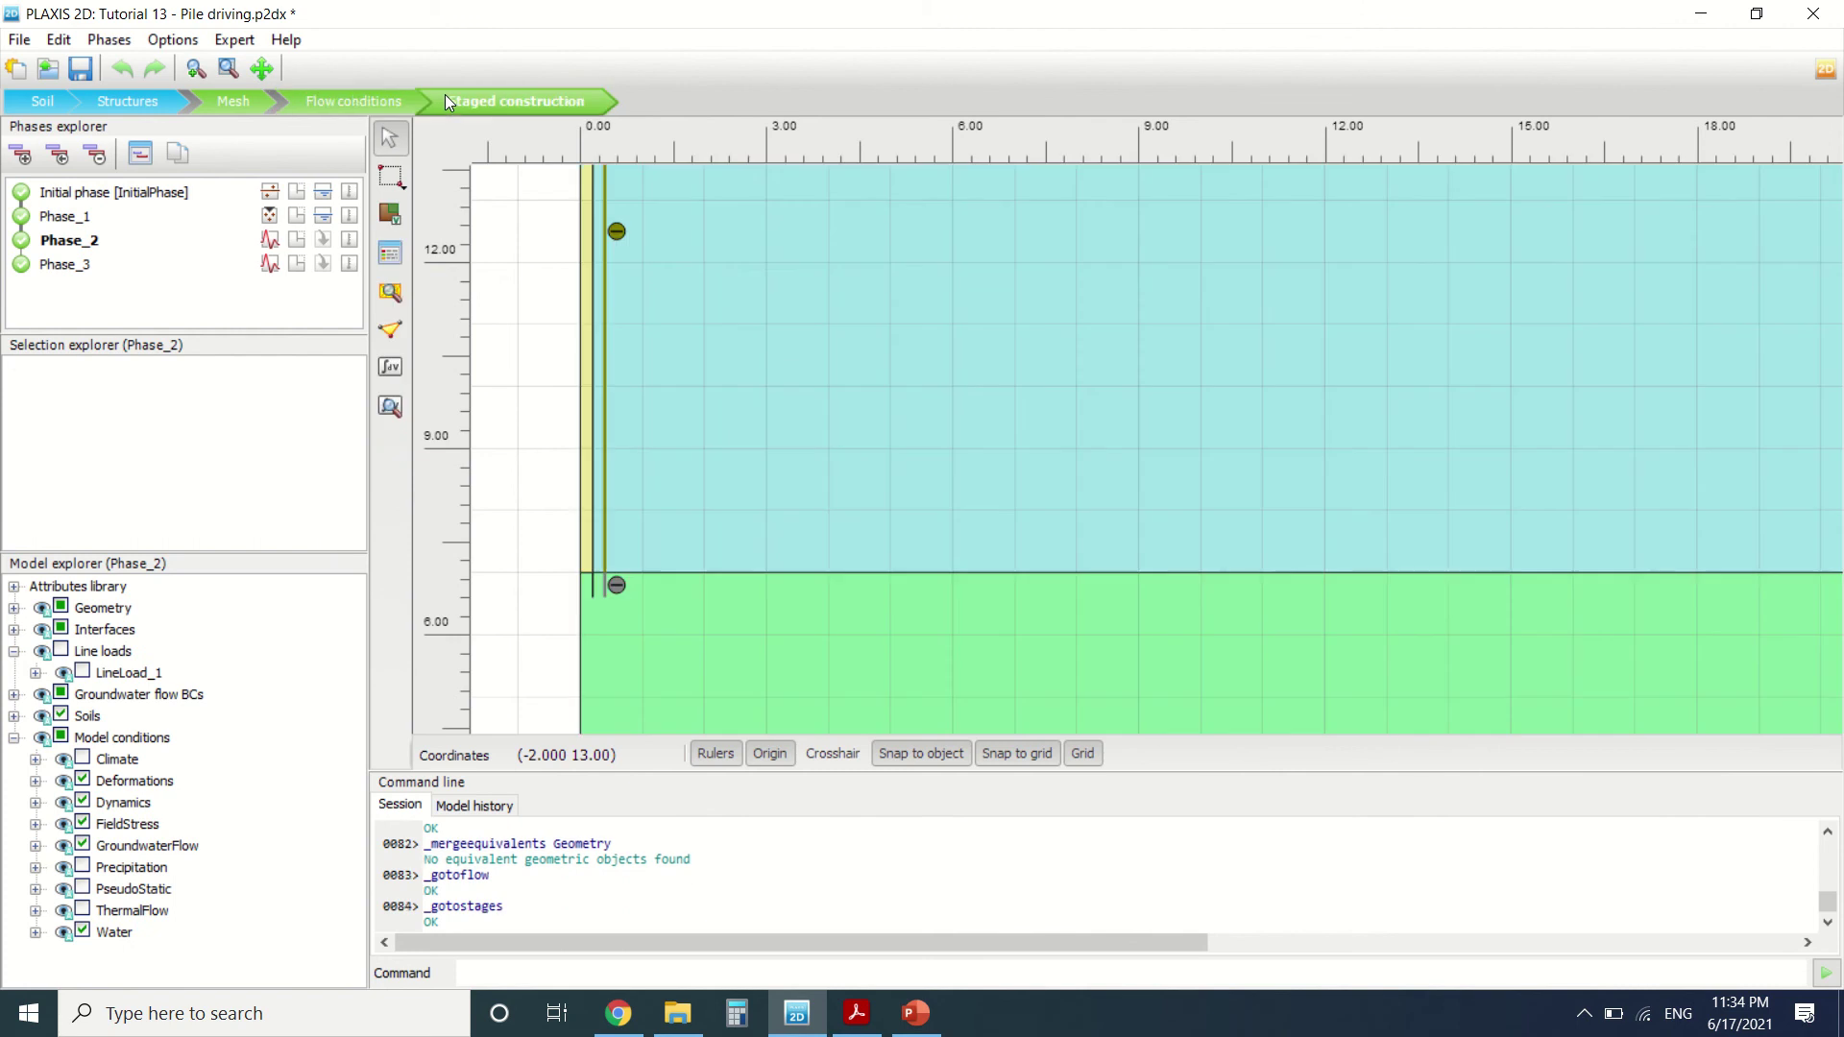
{"action": "left_click", "coordinate": [82, 197]}
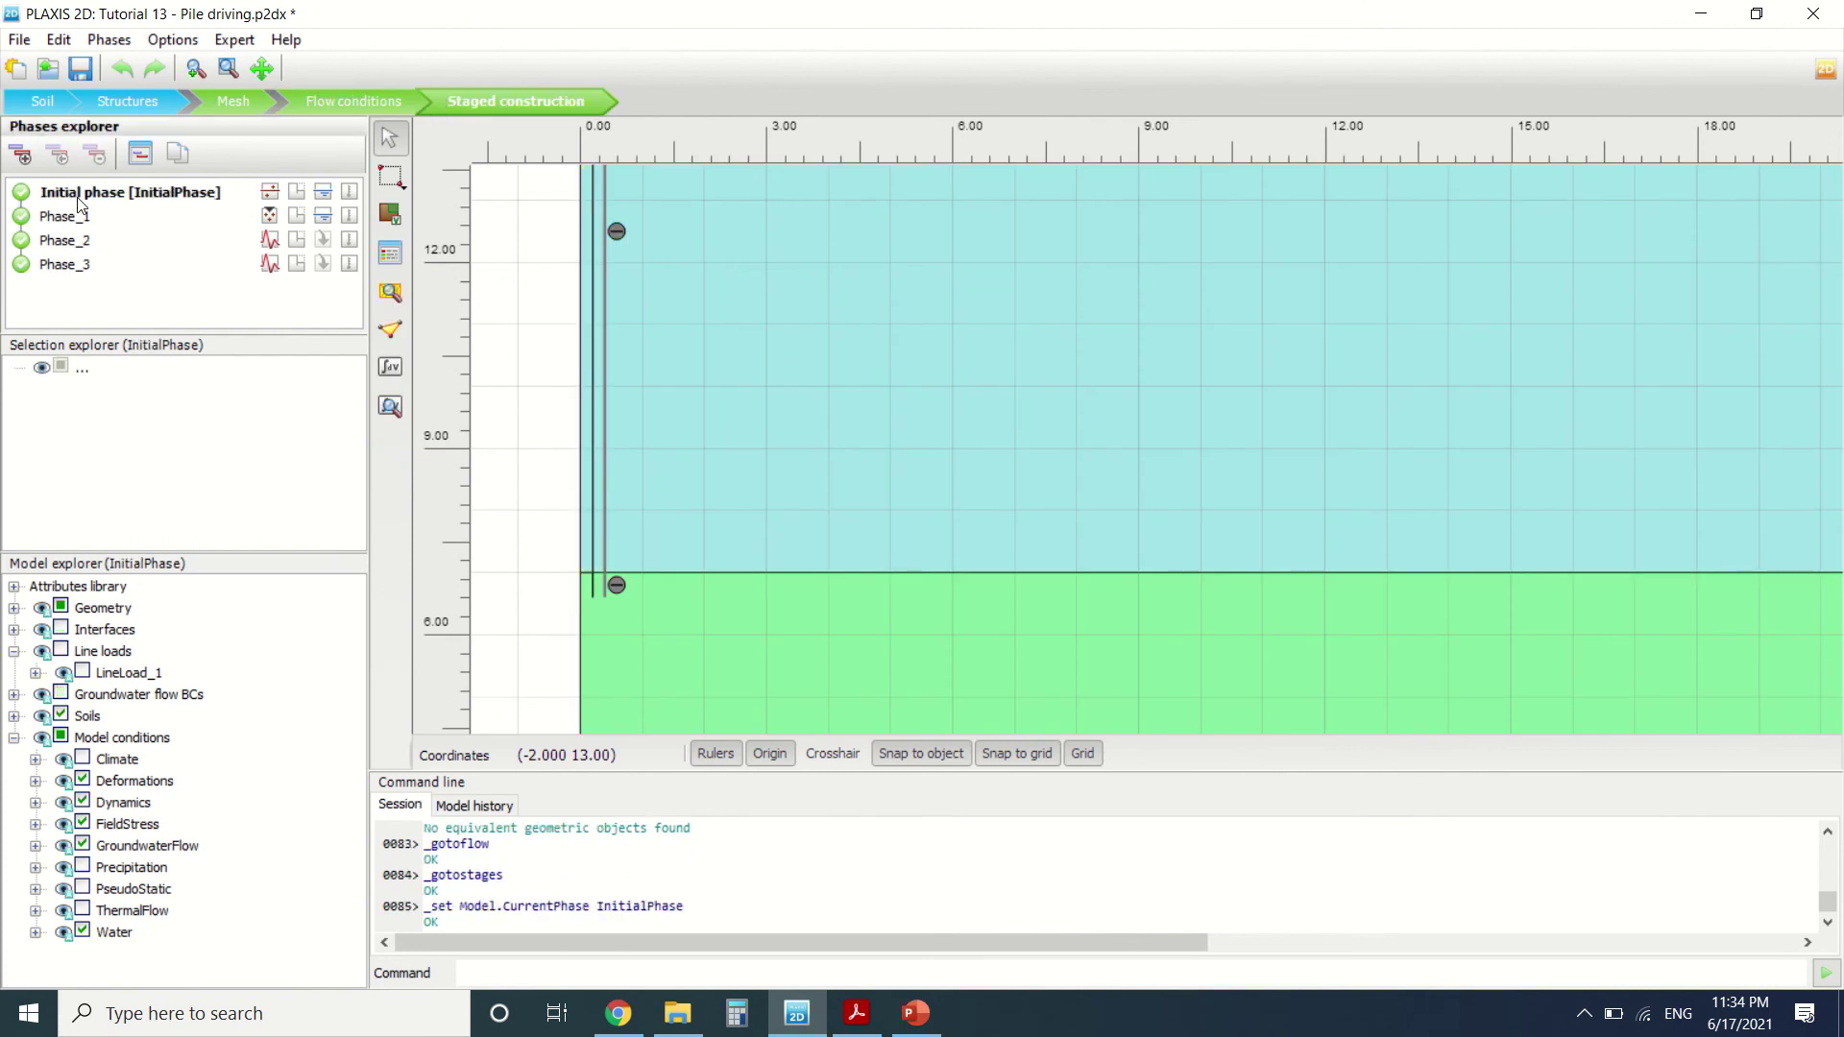
{"action": "scroll", "coordinate": [496, 422], "scroll_direction": "down", "scroll_amount": 1}
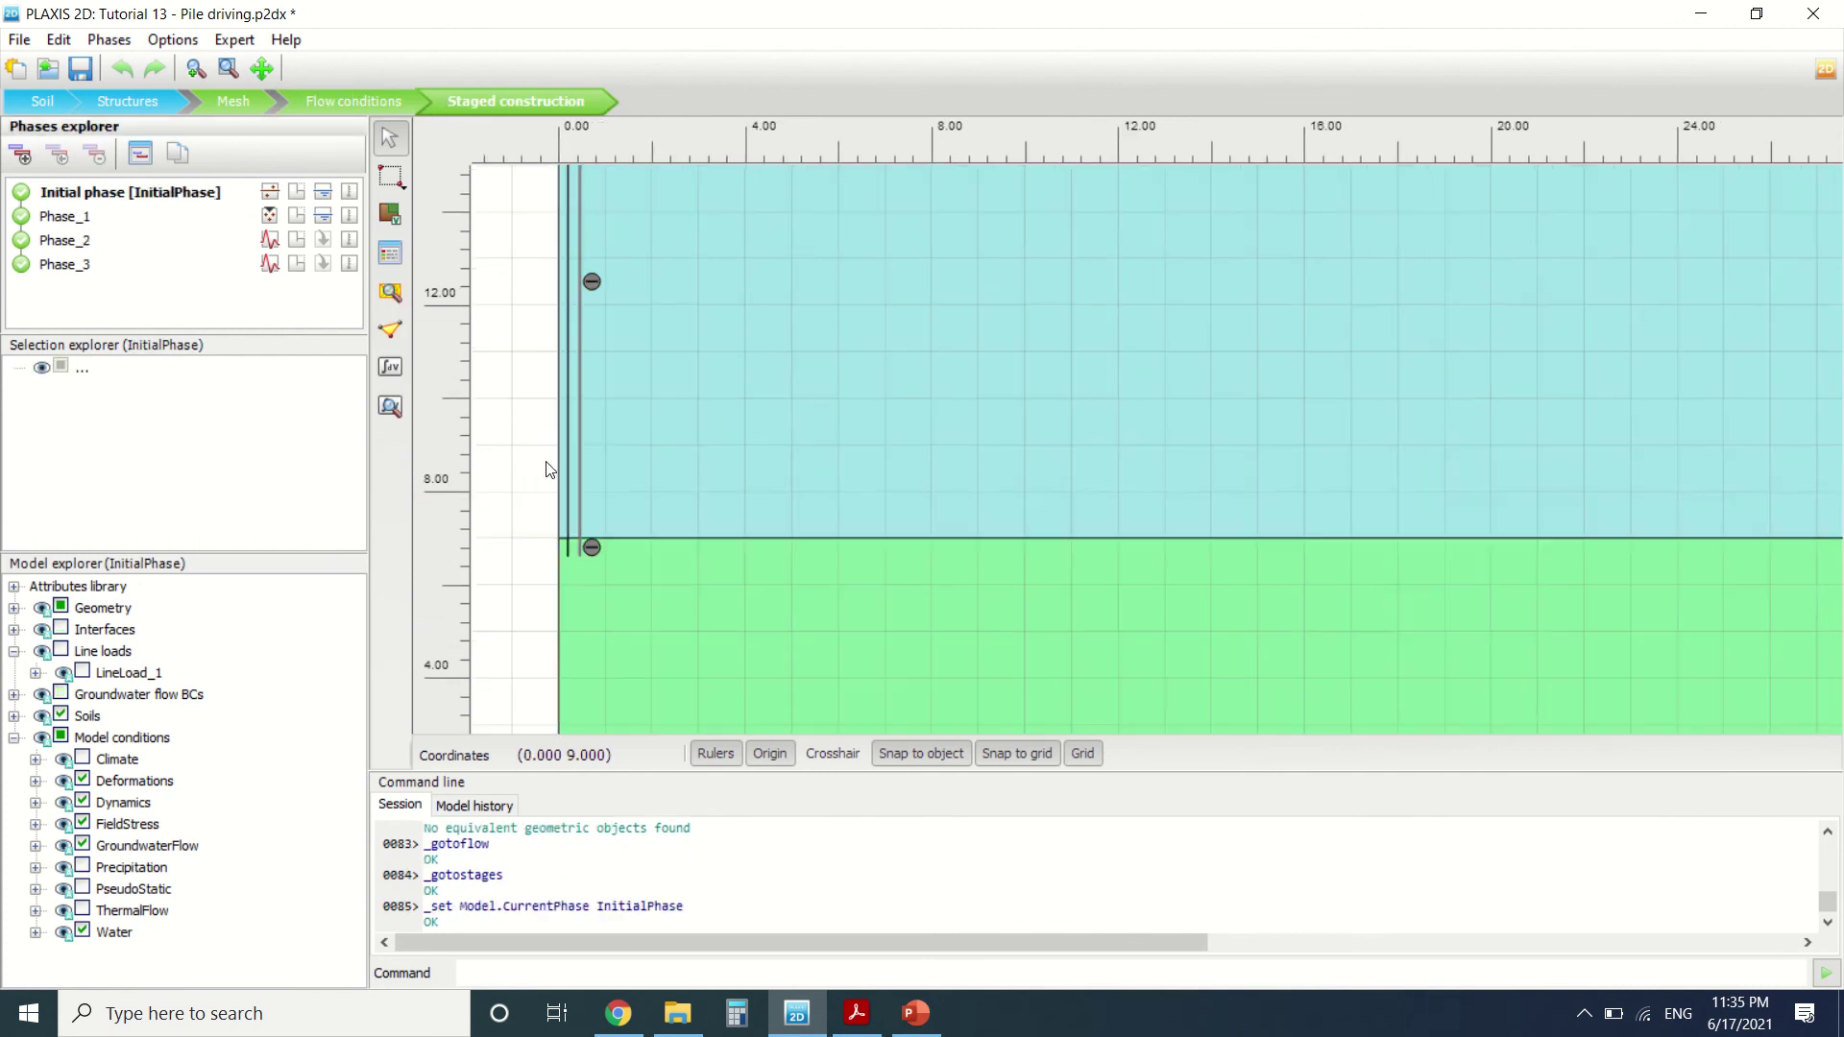
{"action": "double_click", "coordinate": [210, 195]}
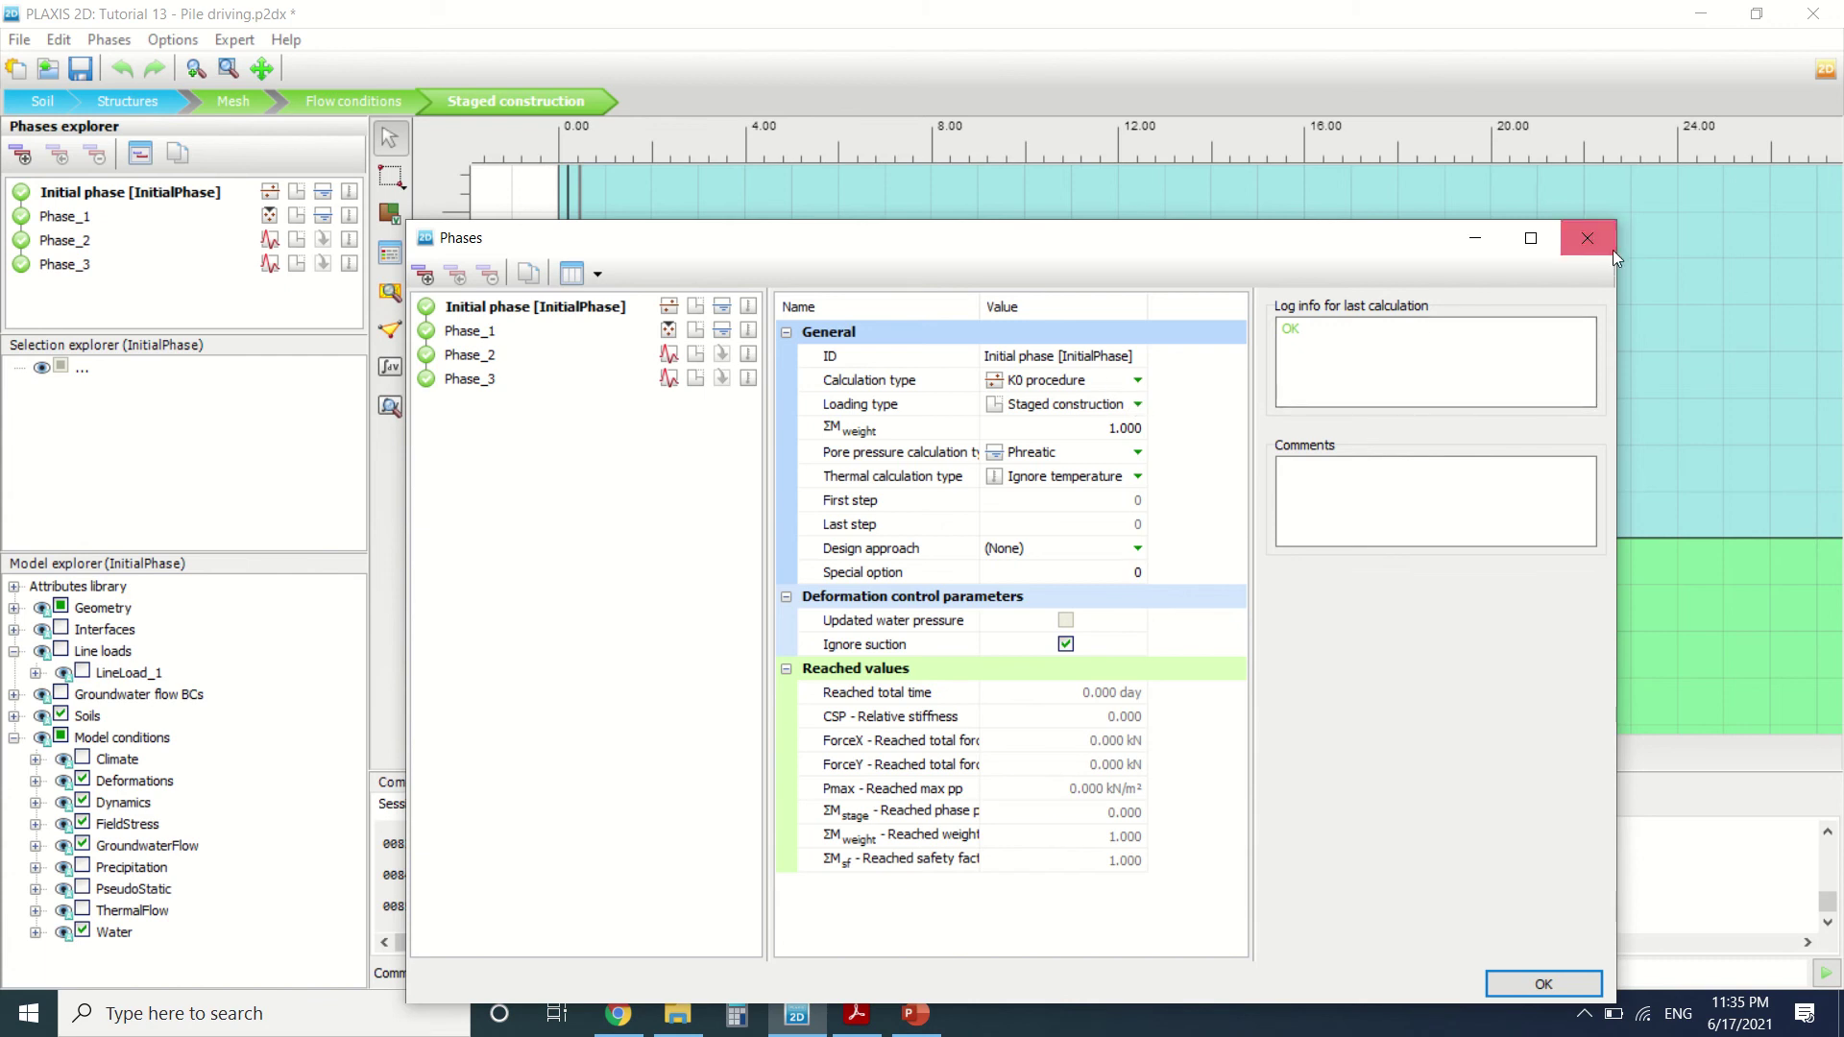
{"action": "left_click", "coordinate": [1589, 240]}
Step through Phase_1, Phase_2 and Phase_3, checking the static and dynamic line loads in each.
{"action": "left_click", "coordinate": [95, 225]}
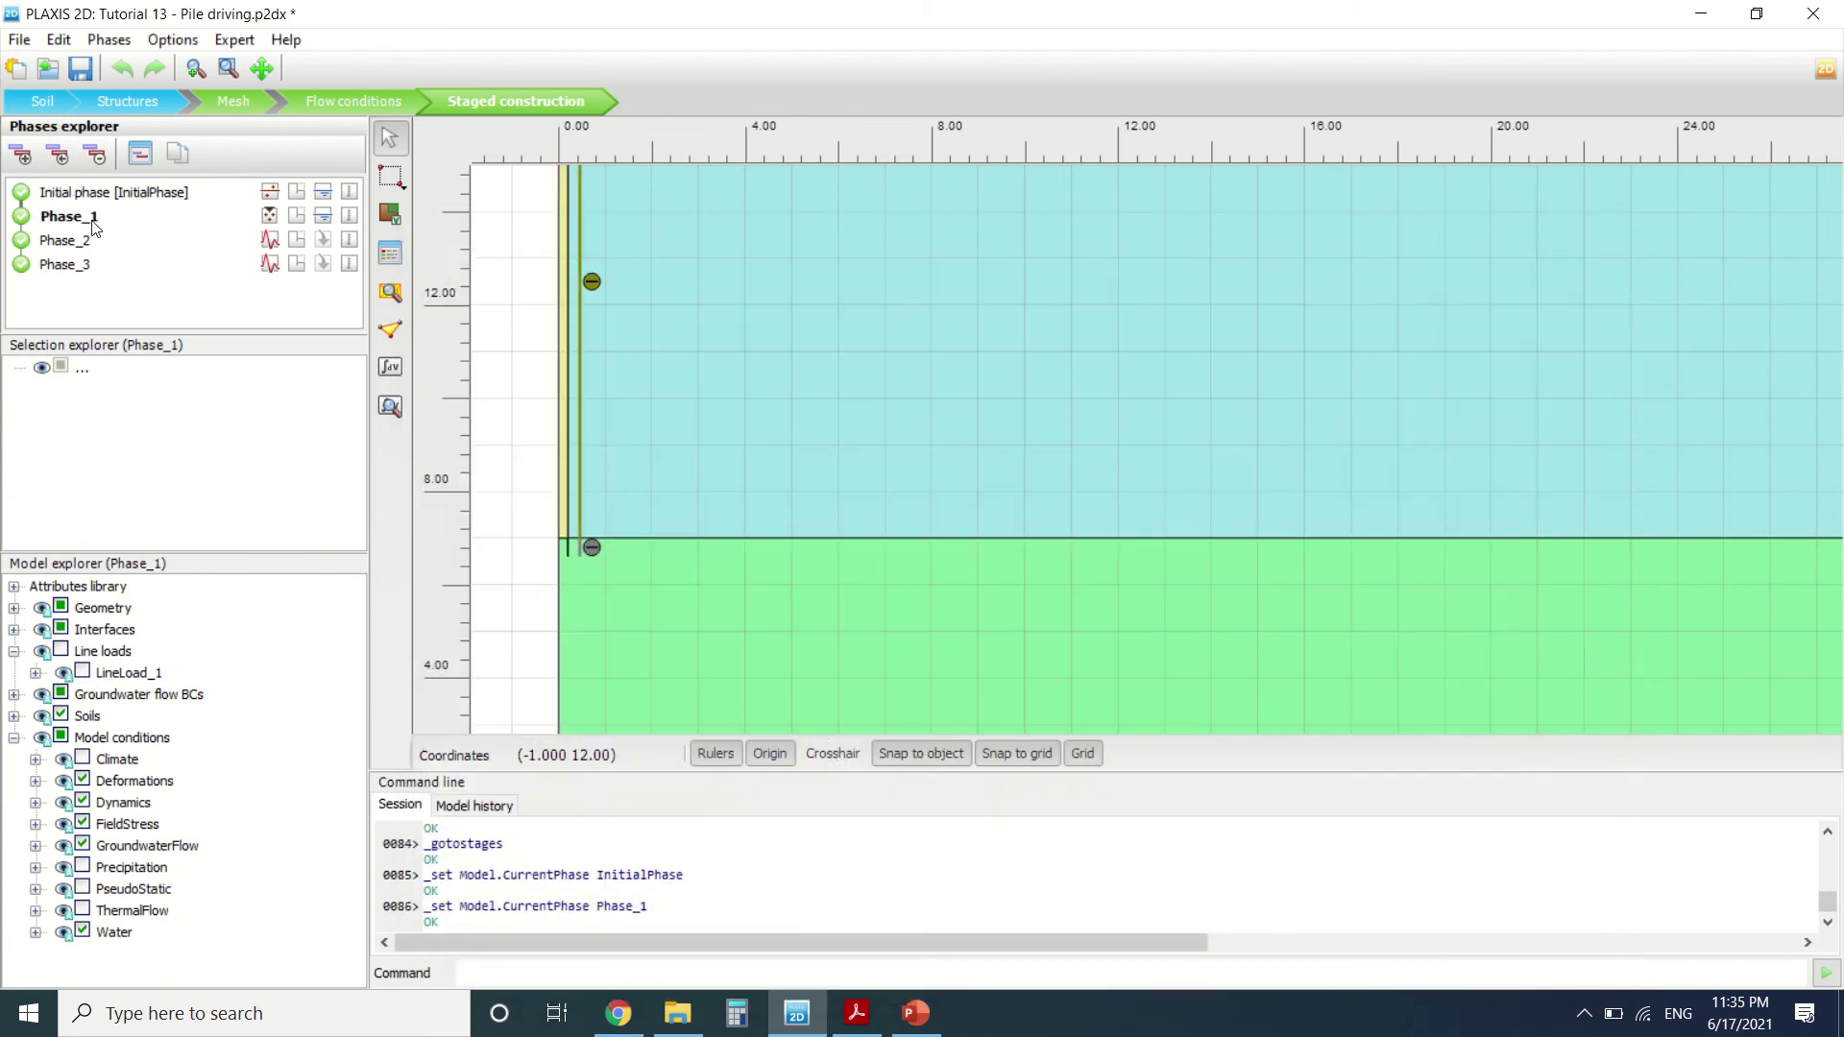
{"action": "scroll", "coordinate": [552, 521], "scroll_direction": "down", "scroll_amount": 4}
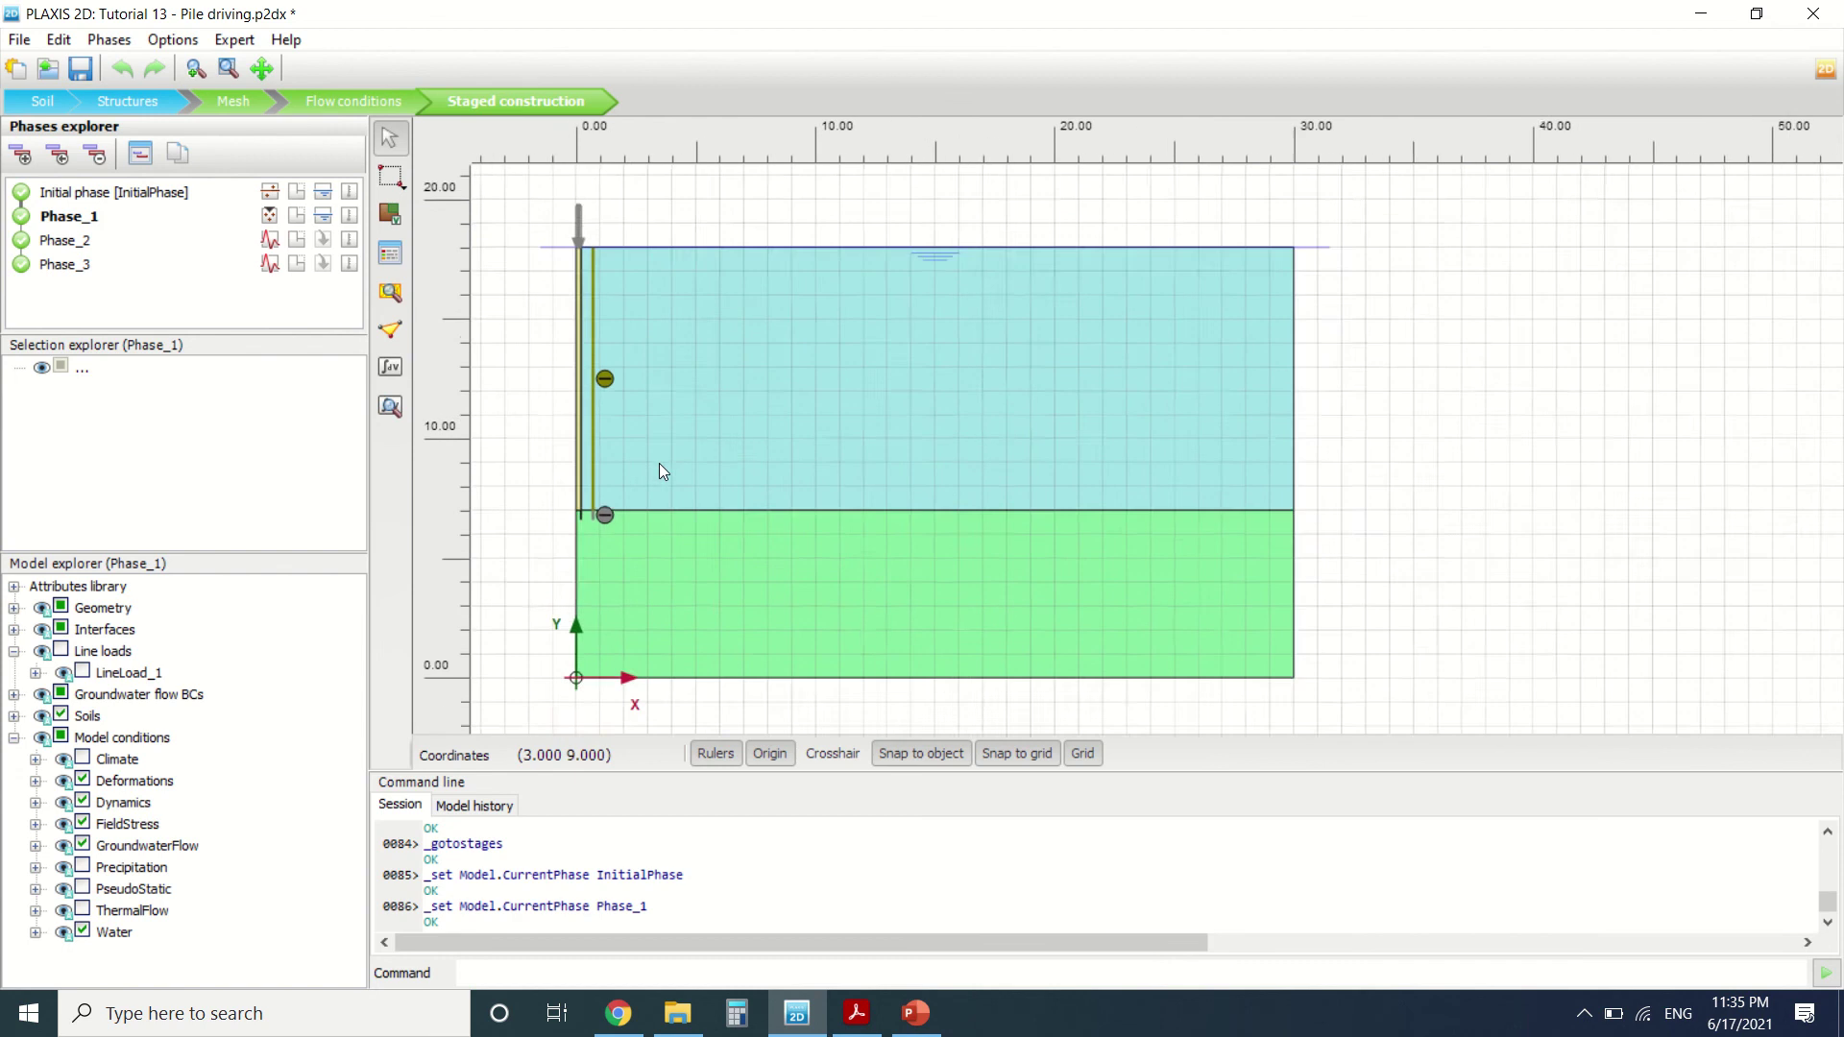
{"action": "scroll", "coordinate": [720, 403], "scroll_direction": "up", "scroll_amount": 1}
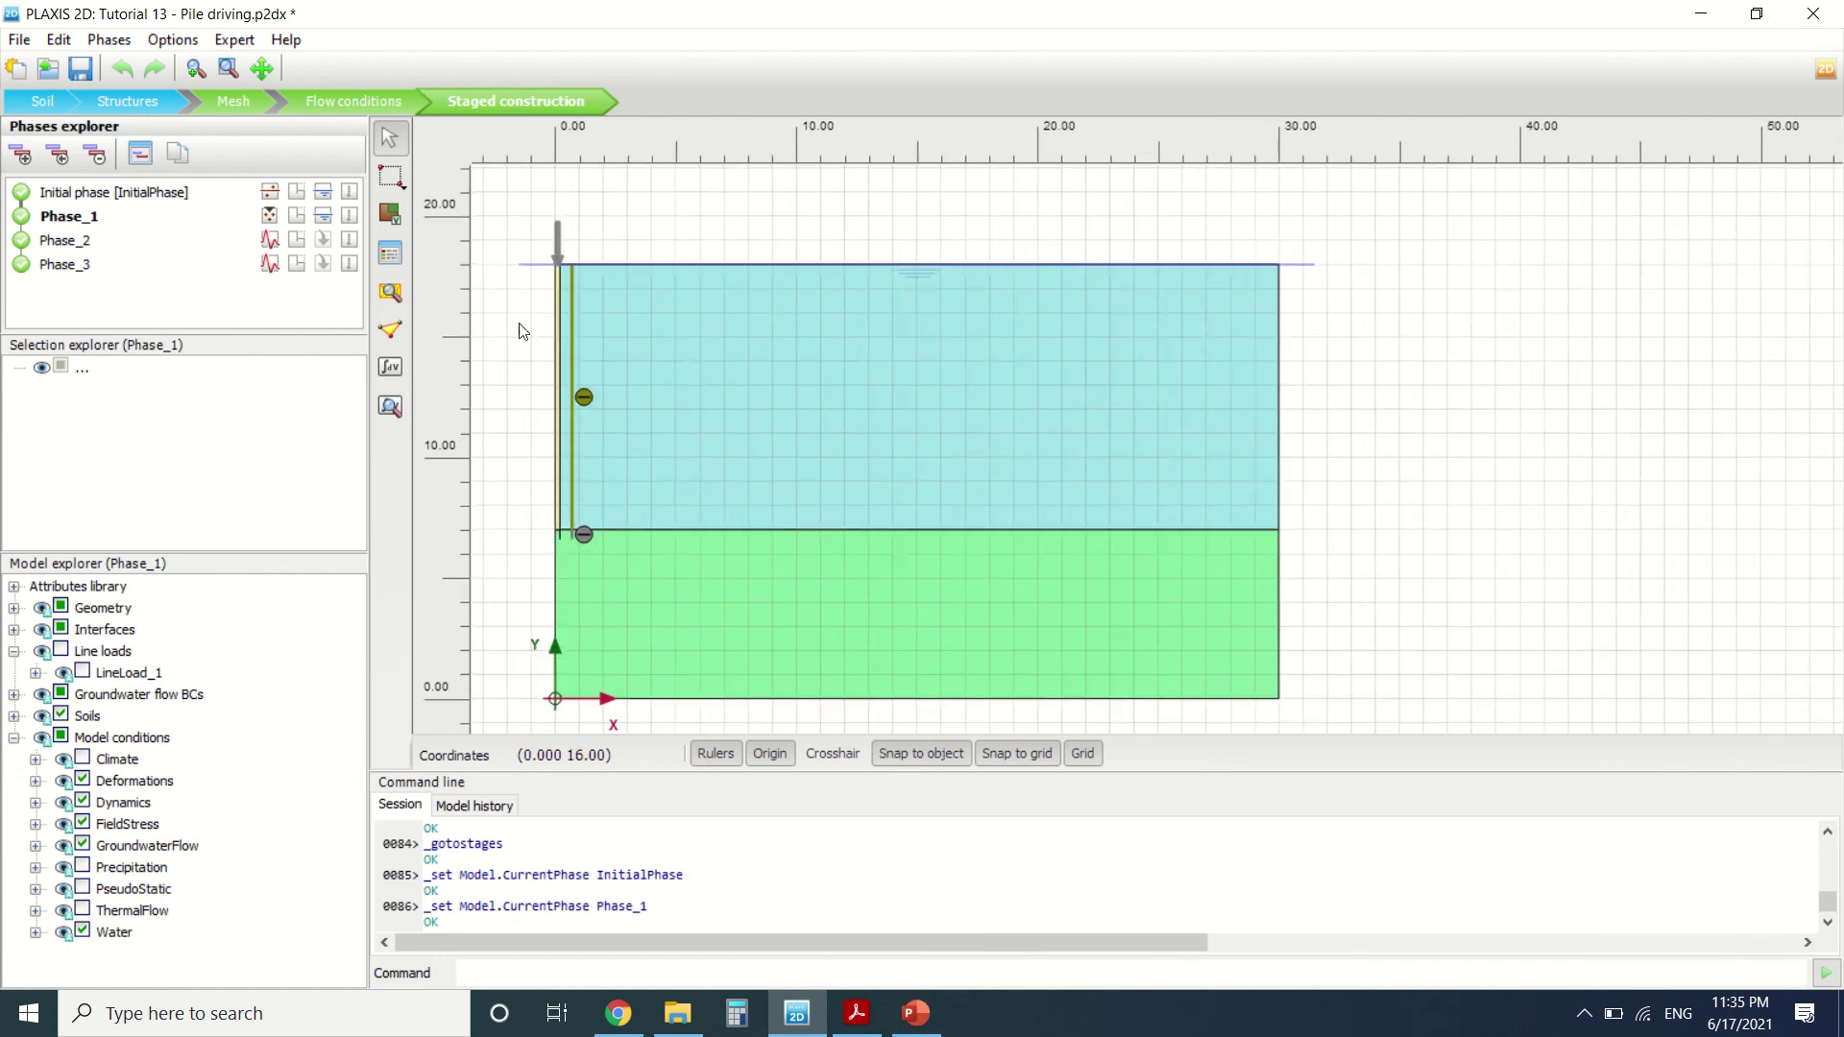
{"action": "left_click", "coordinate": [92, 241]}
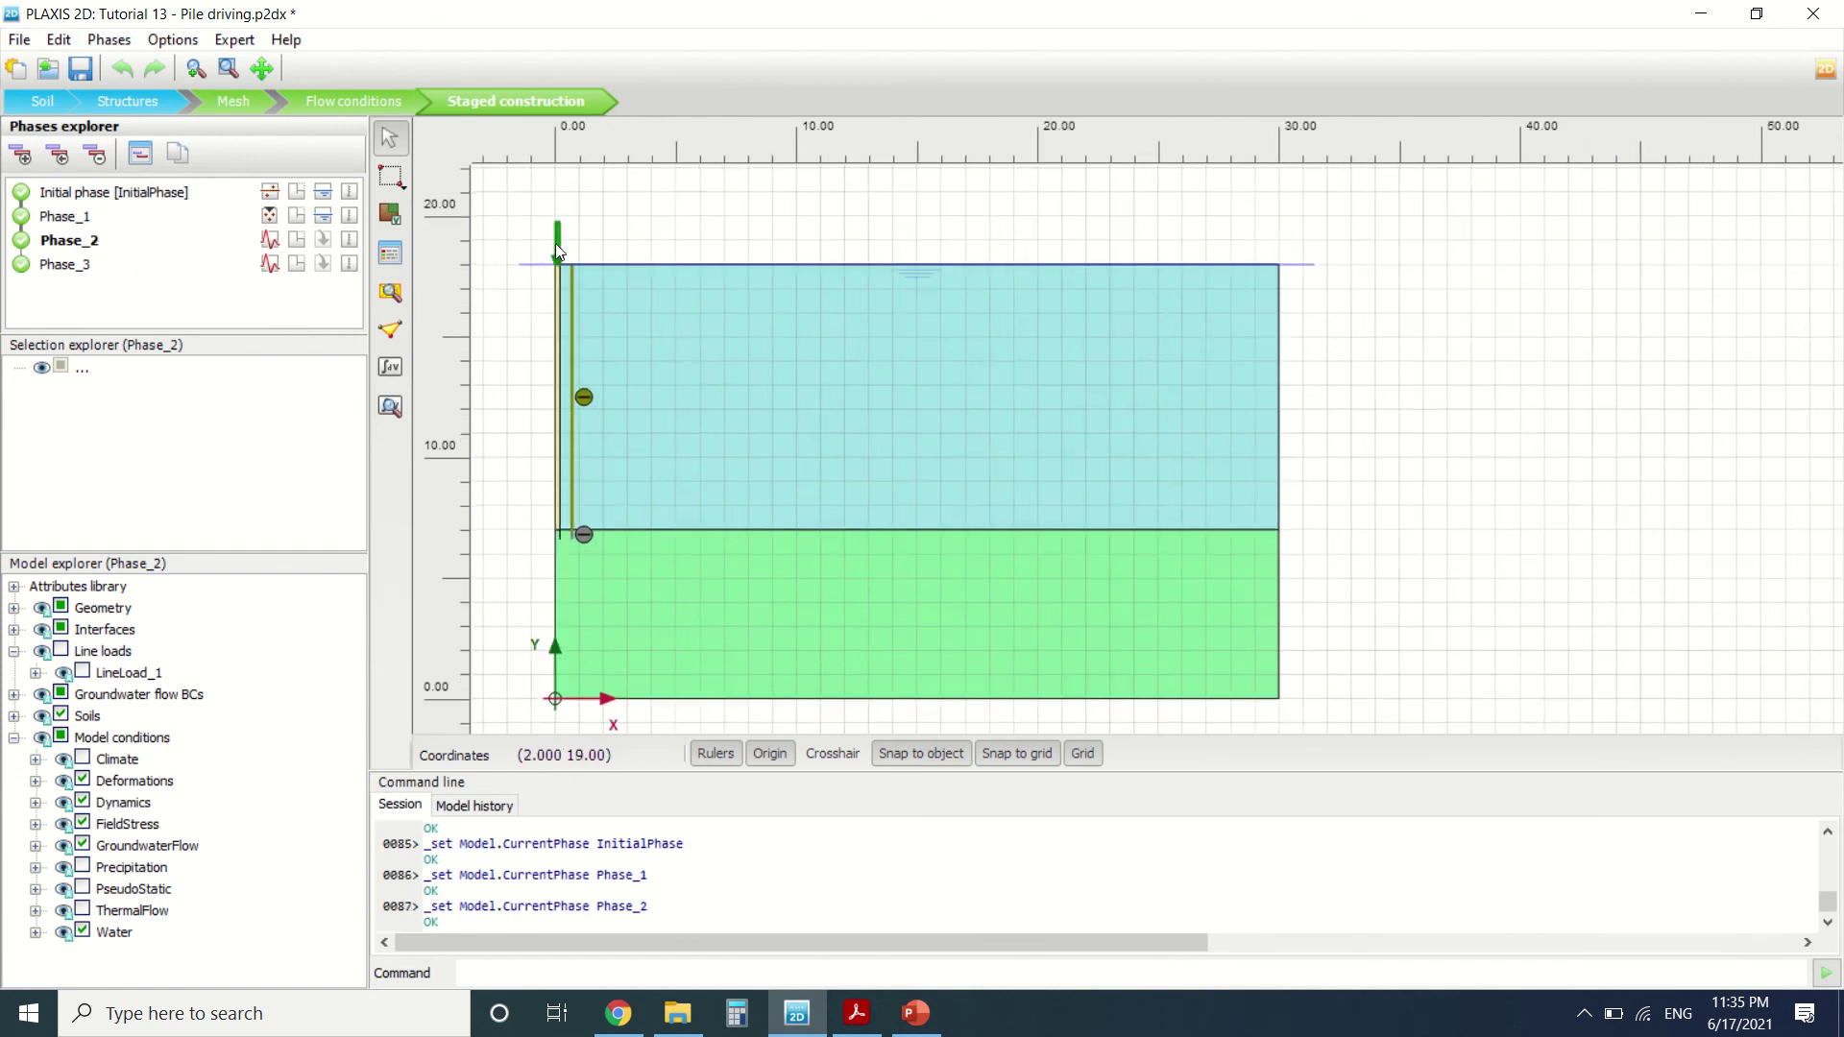
{"action": "left_click", "coordinate": [85, 656]}
{"action": "scroll", "coordinate": [101, 491], "scroll_direction": "down", "scroll_amount": 1}
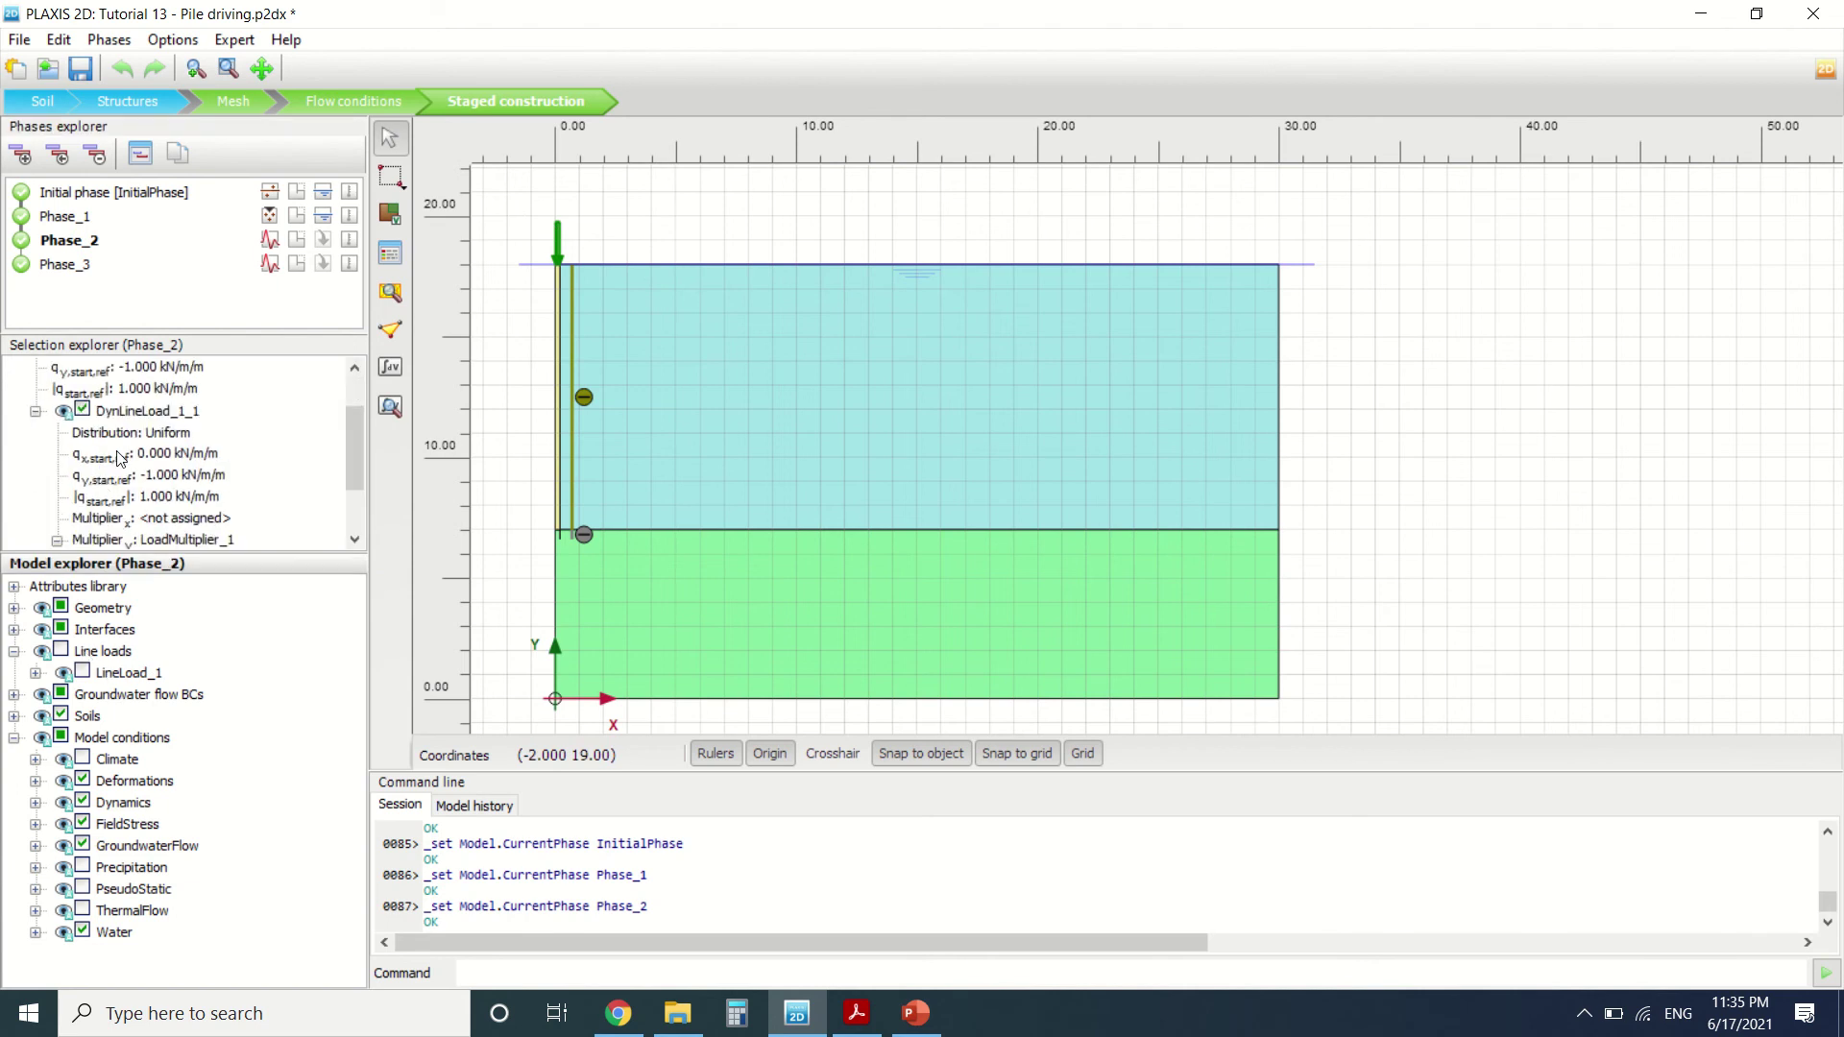
{"action": "scroll", "coordinate": [144, 444], "scroll_direction": "up", "scroll_amount": 1}
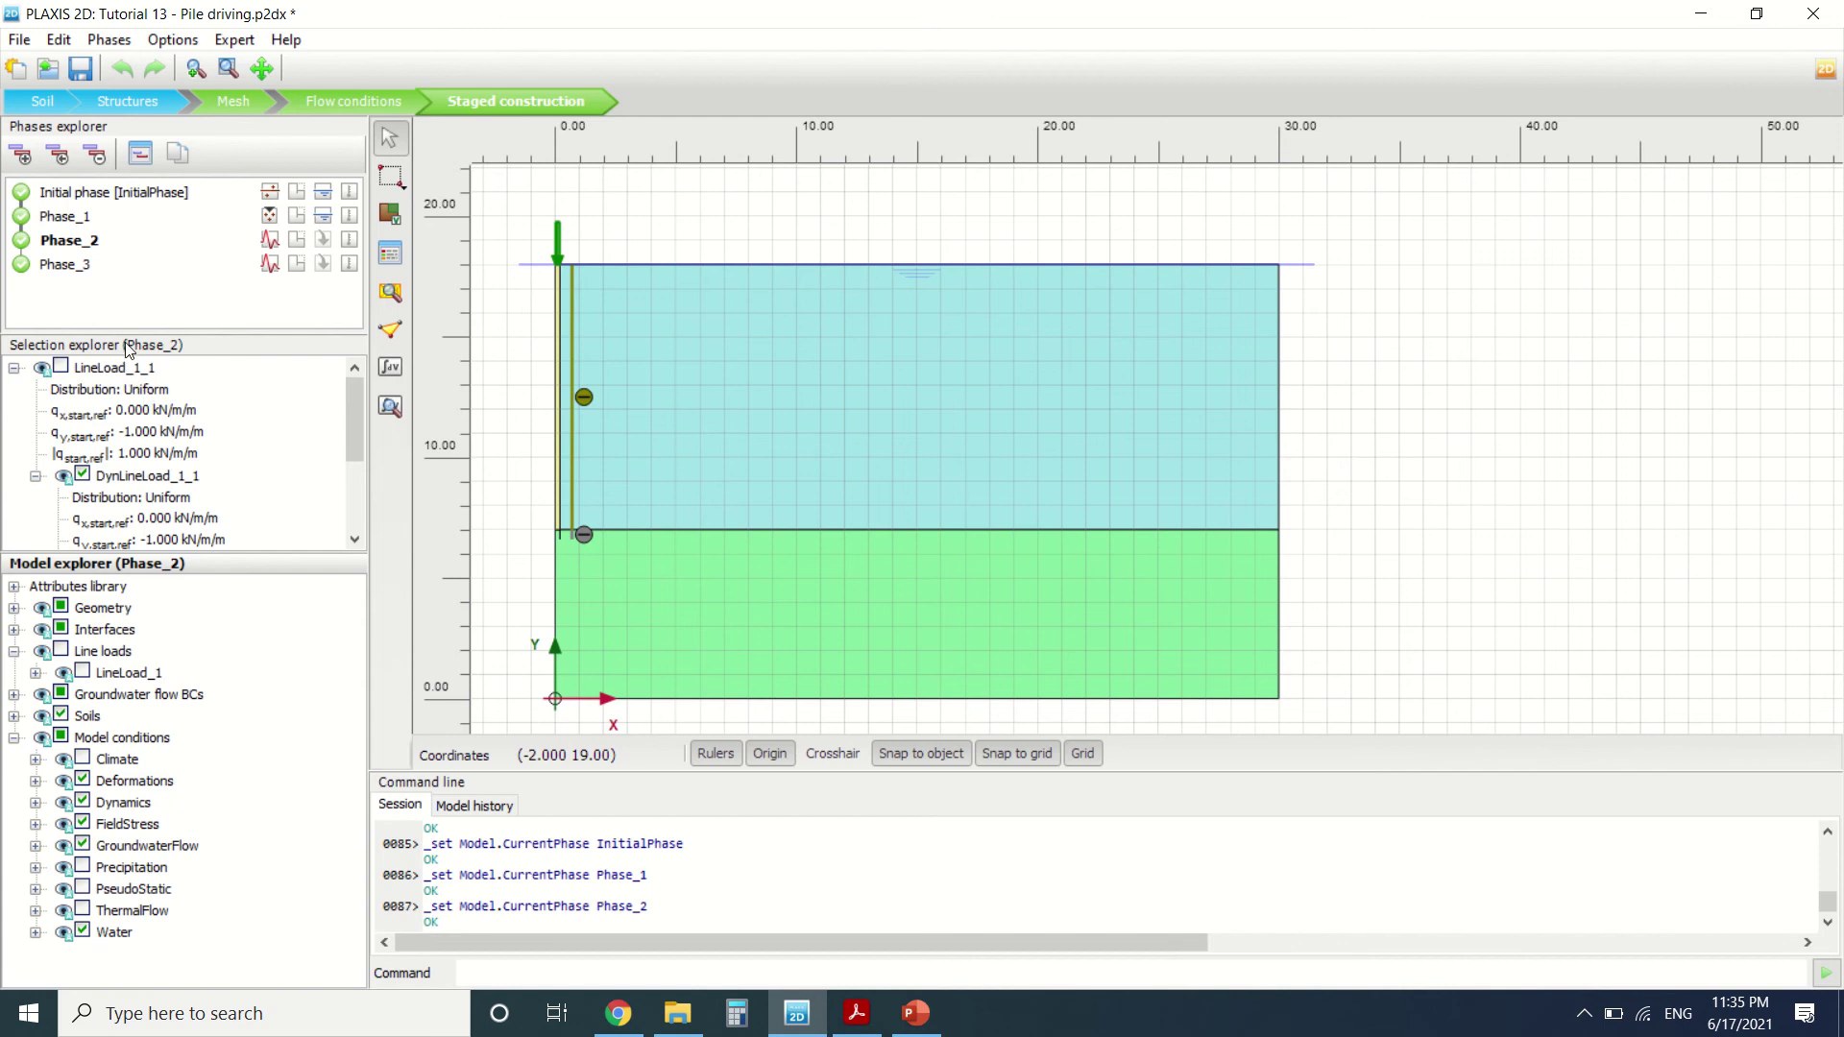
{"action": "left_click", "coordinate": [93, 269]}
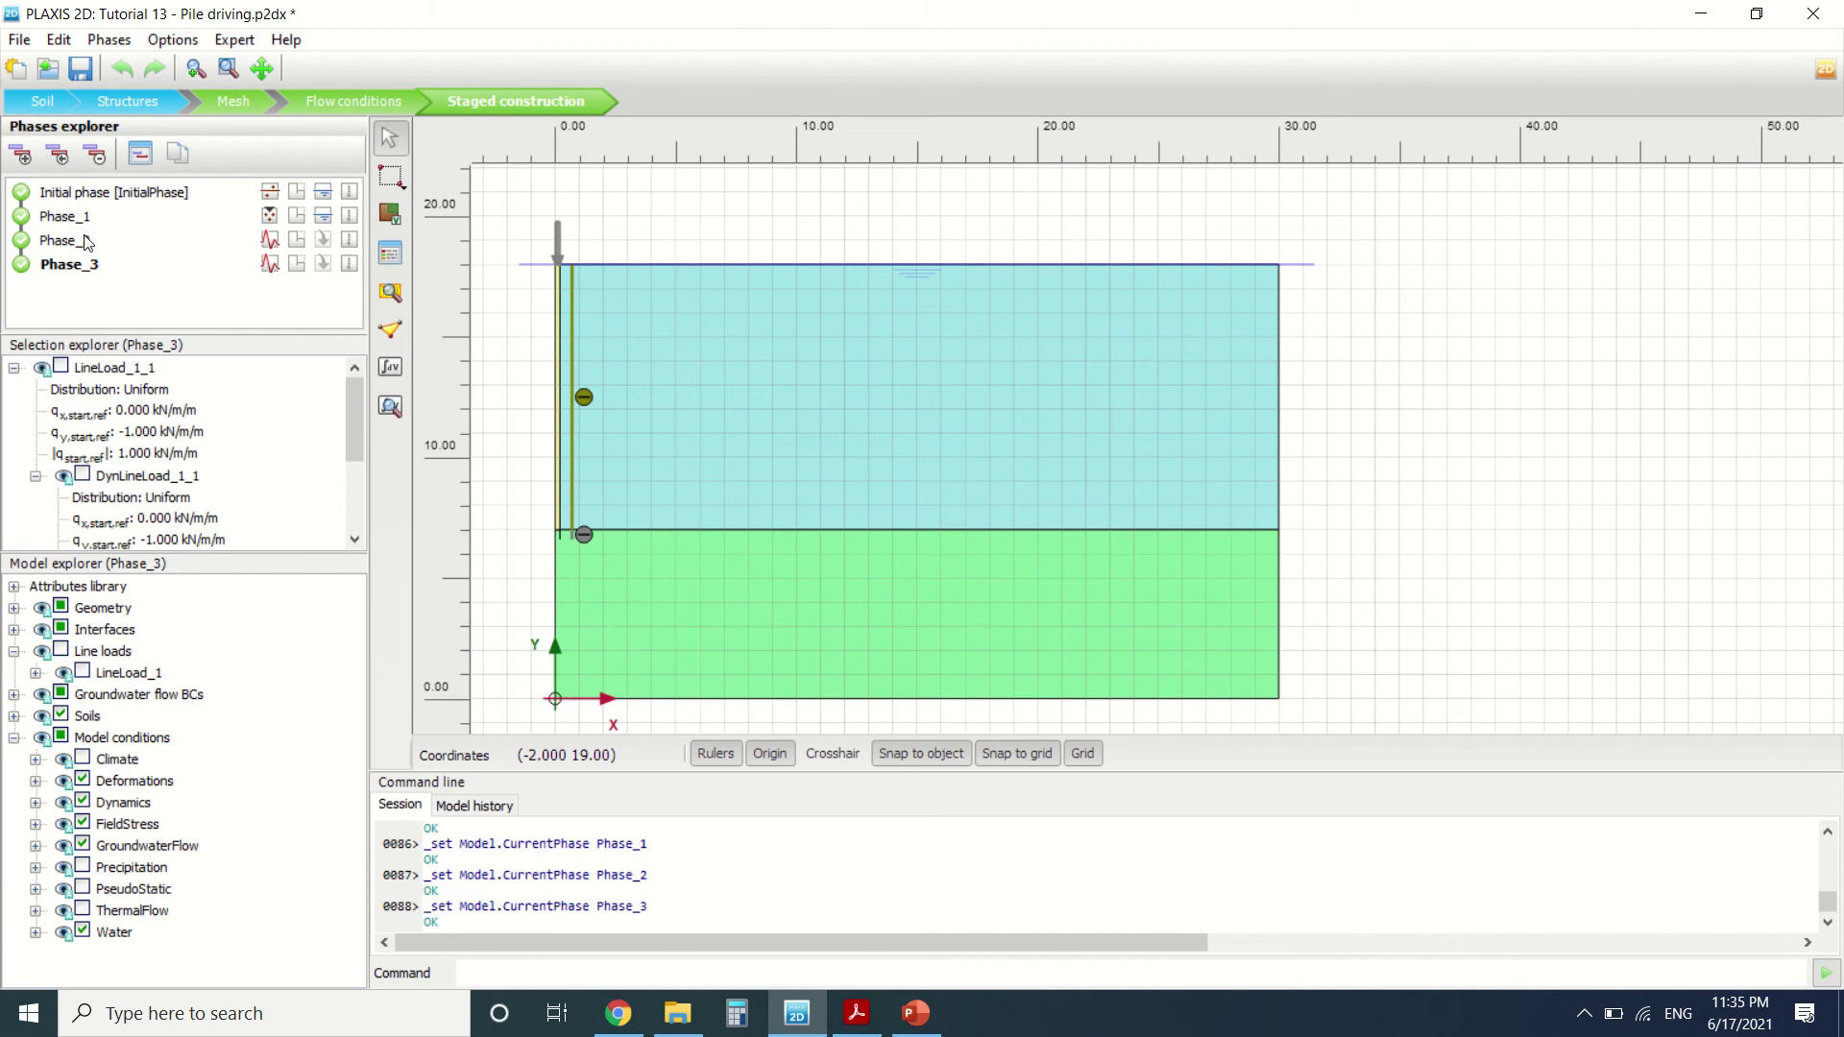
Check the calculation settings of Phase_1, Phase_2 and Phase_3 in the Phases window and confirm.
{"action": "left_click", "coordinate": [86, 242]}
{"action": "double_click", "coordinate": [85, 219]}
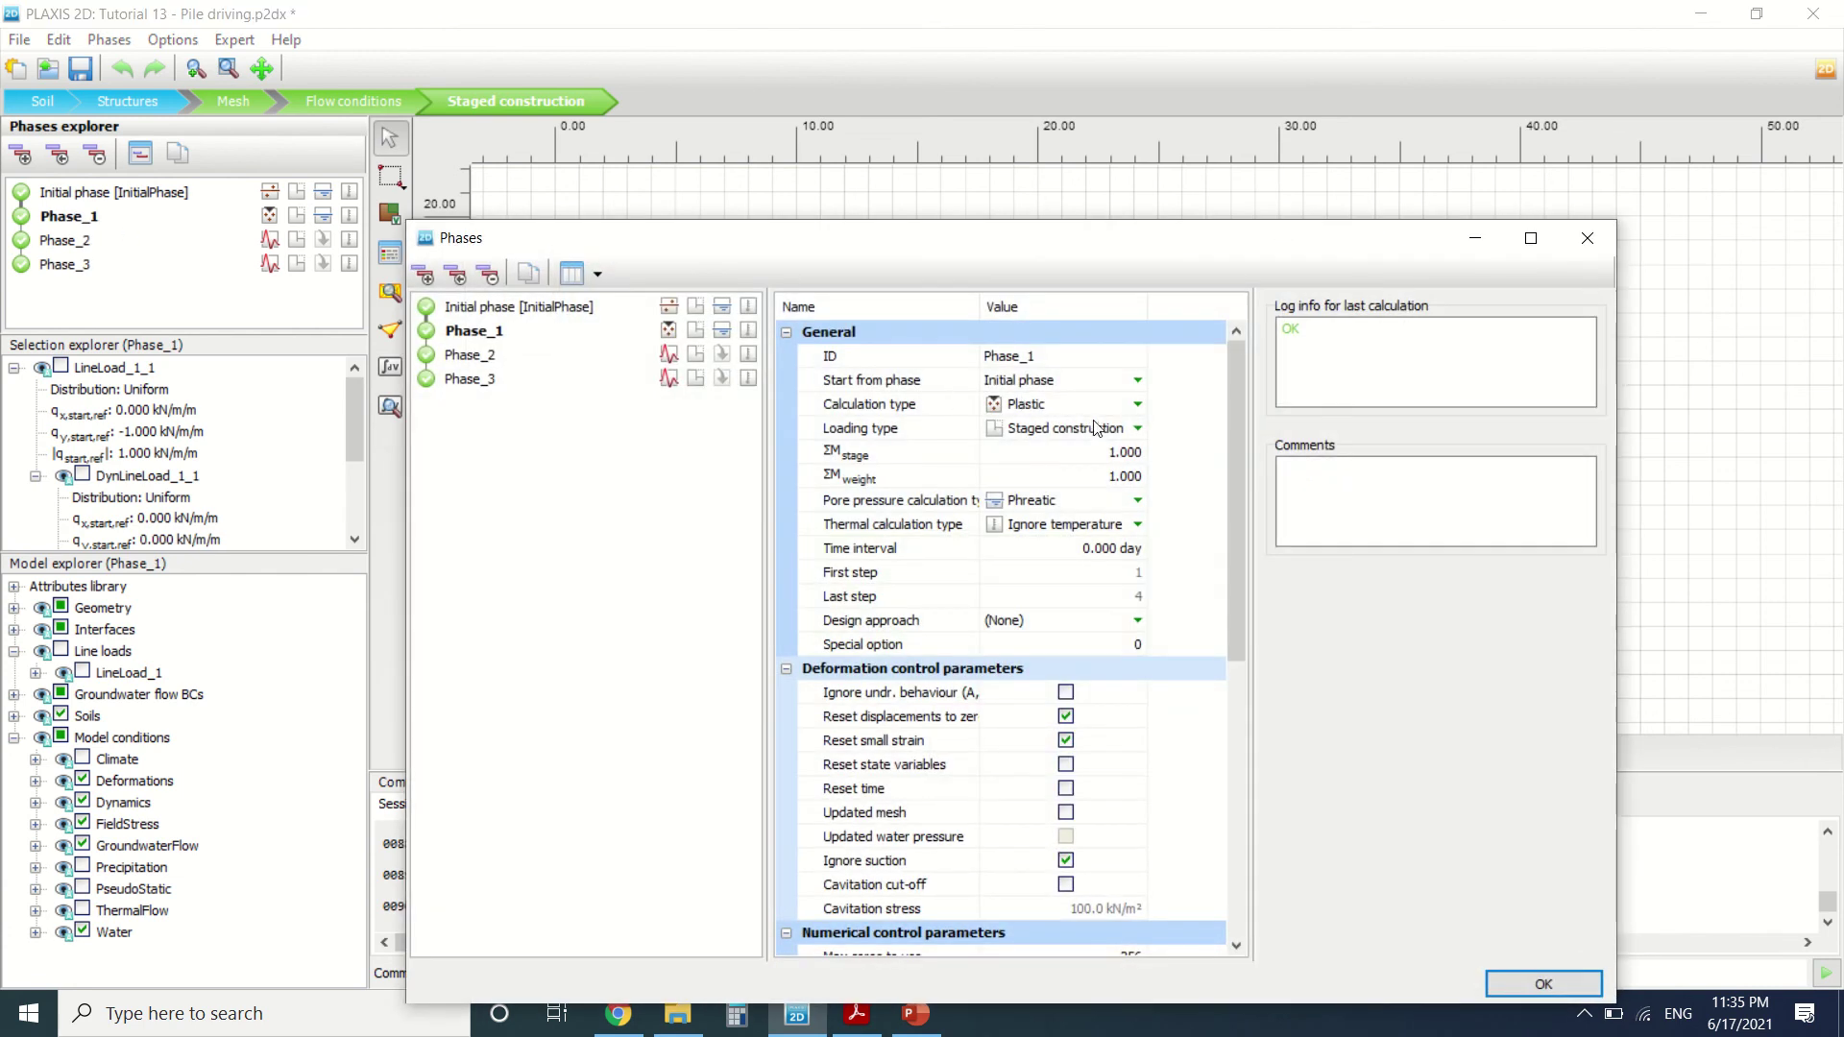
{"action": "left_click", "coordinate": [506, 361]}
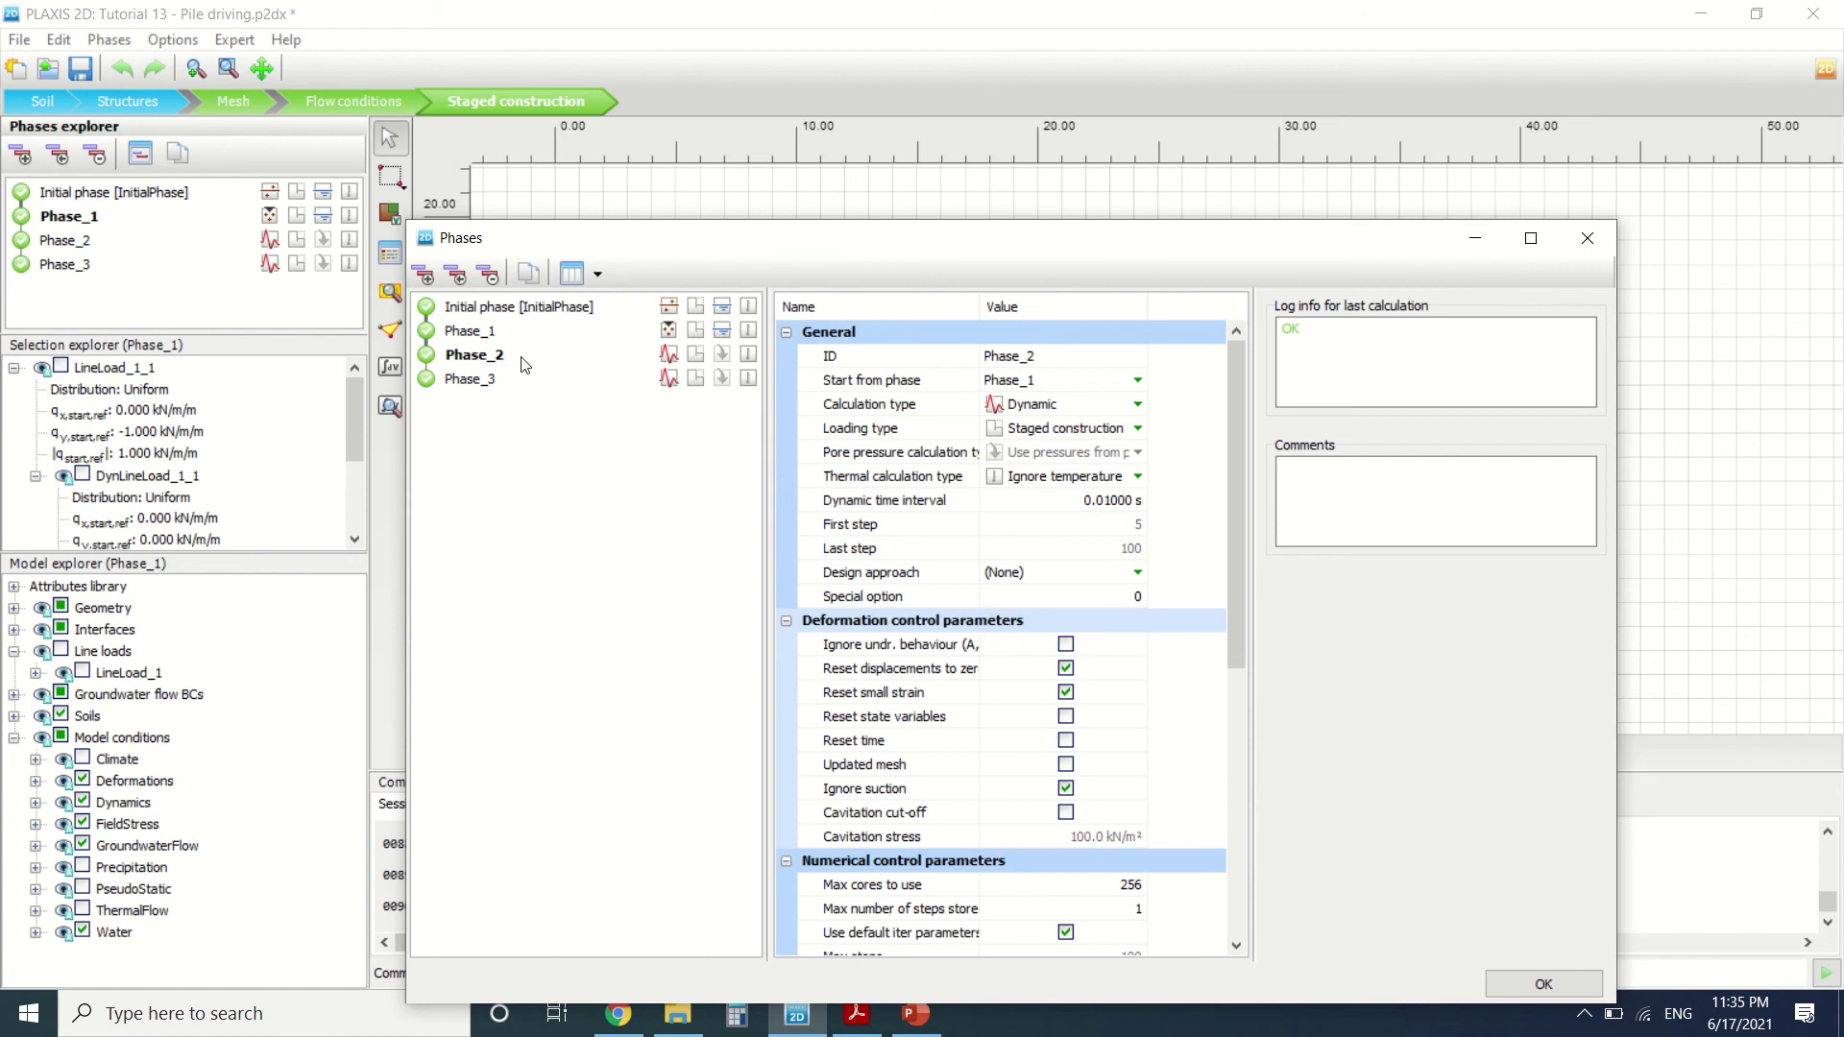
{"action": "left_click", "coordinate": [485, 384]}
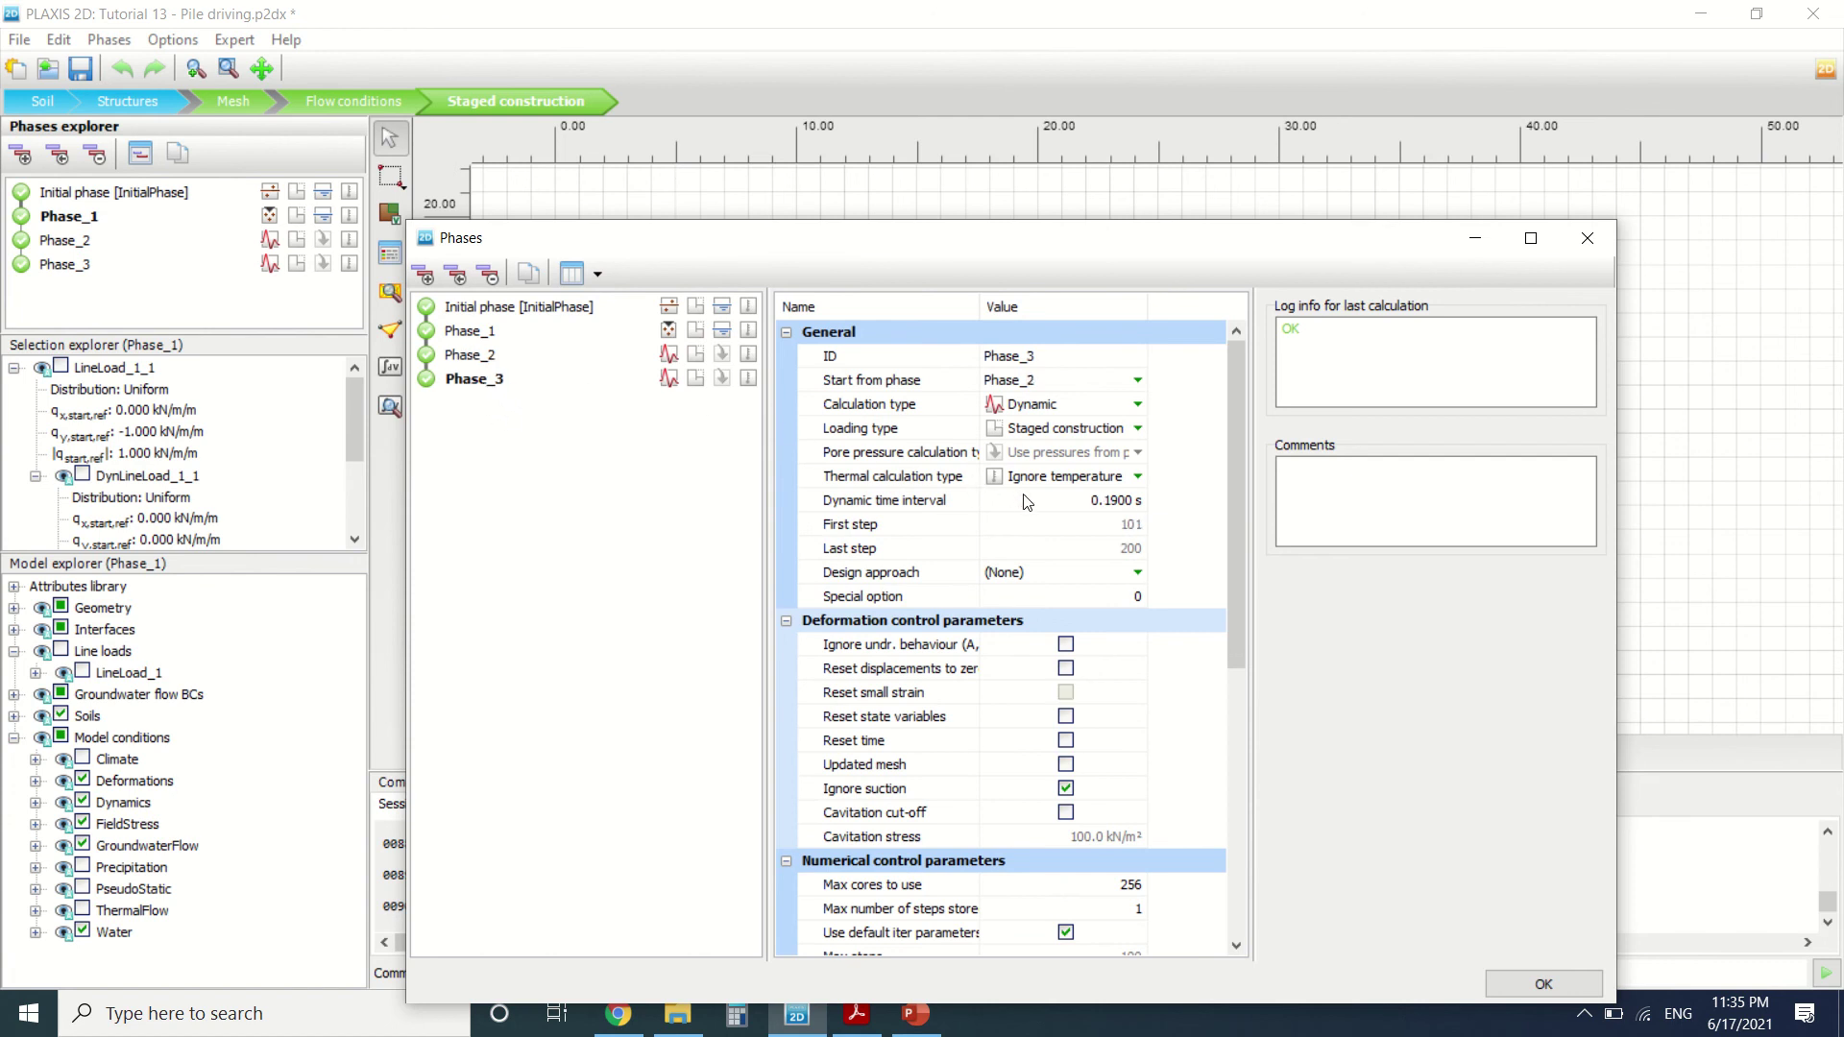
{"action": "scroll", "coordinate": [1056, 481], "scroll_direction": "down", "scroll_amount": 3}
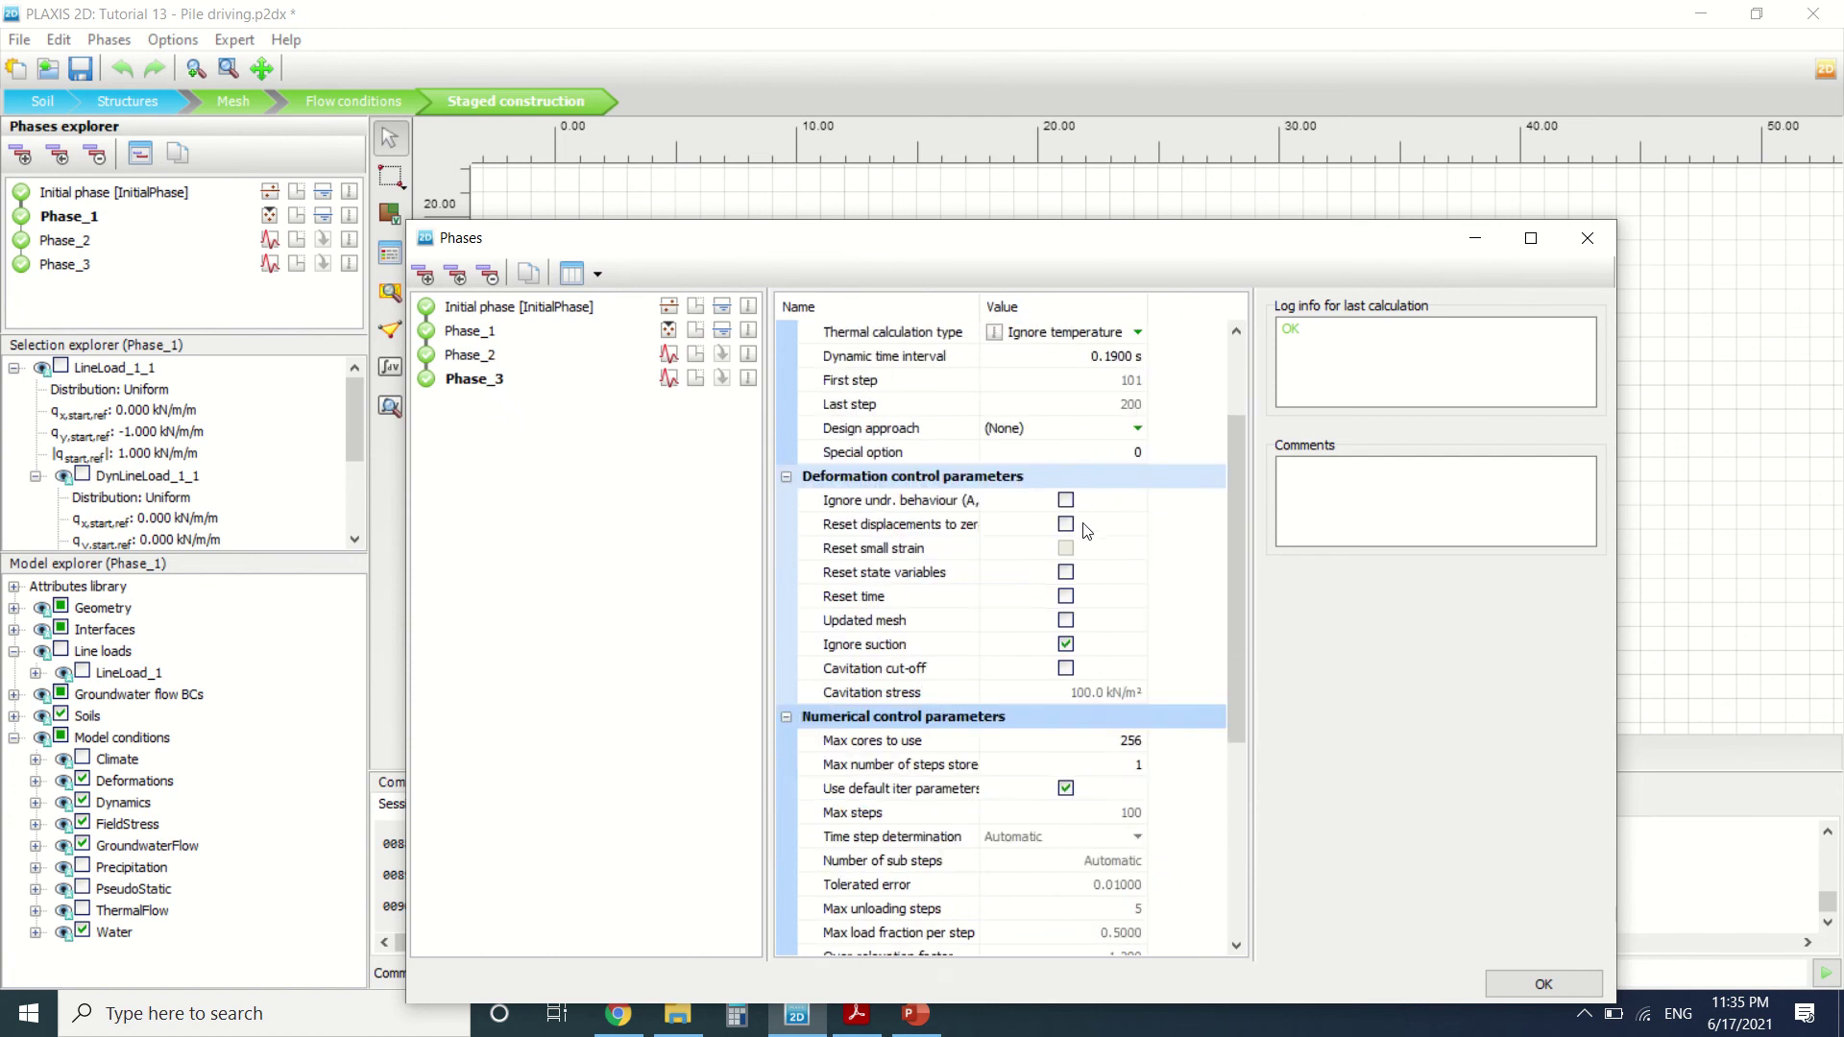
{"action": "left_click", "coordinate": [1511, 980]}
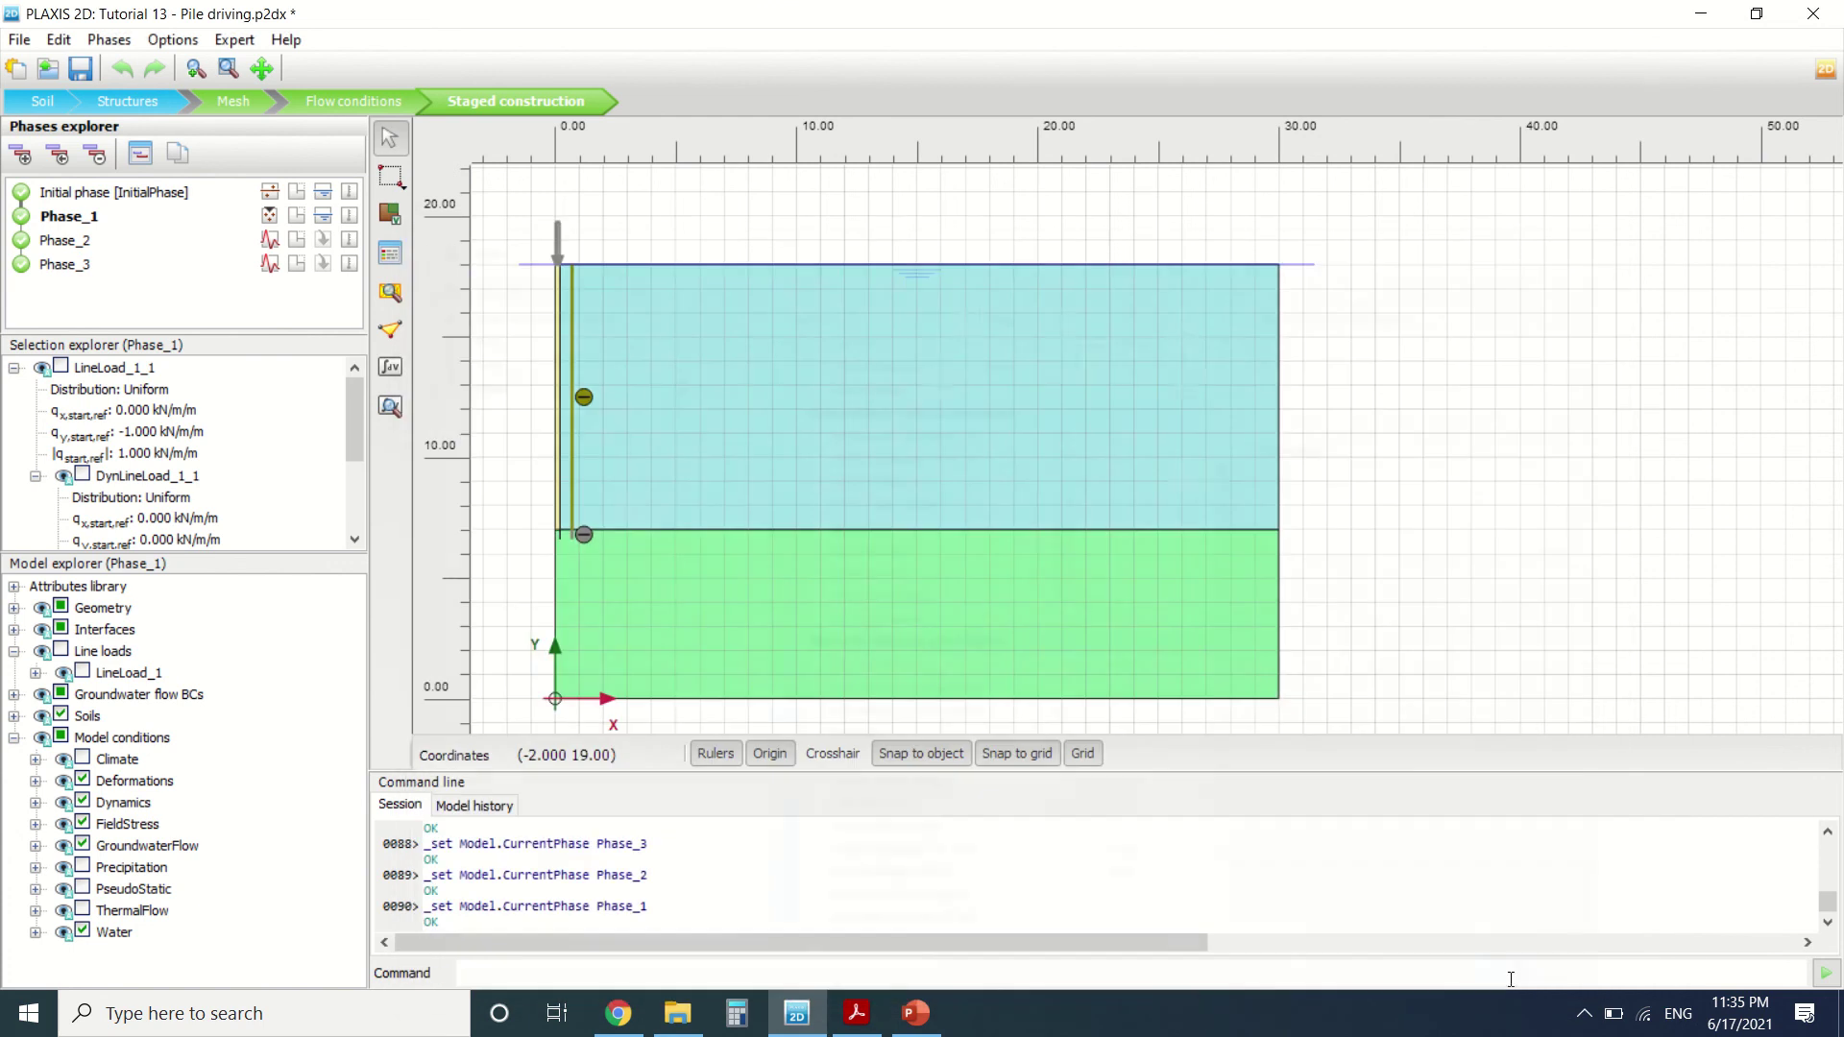
Read the tutorial's Phase 1–3 steps from page 8 to page 10, then minimize Acrobat Reader.
{"action": "key", "text": "alt+Tab"}
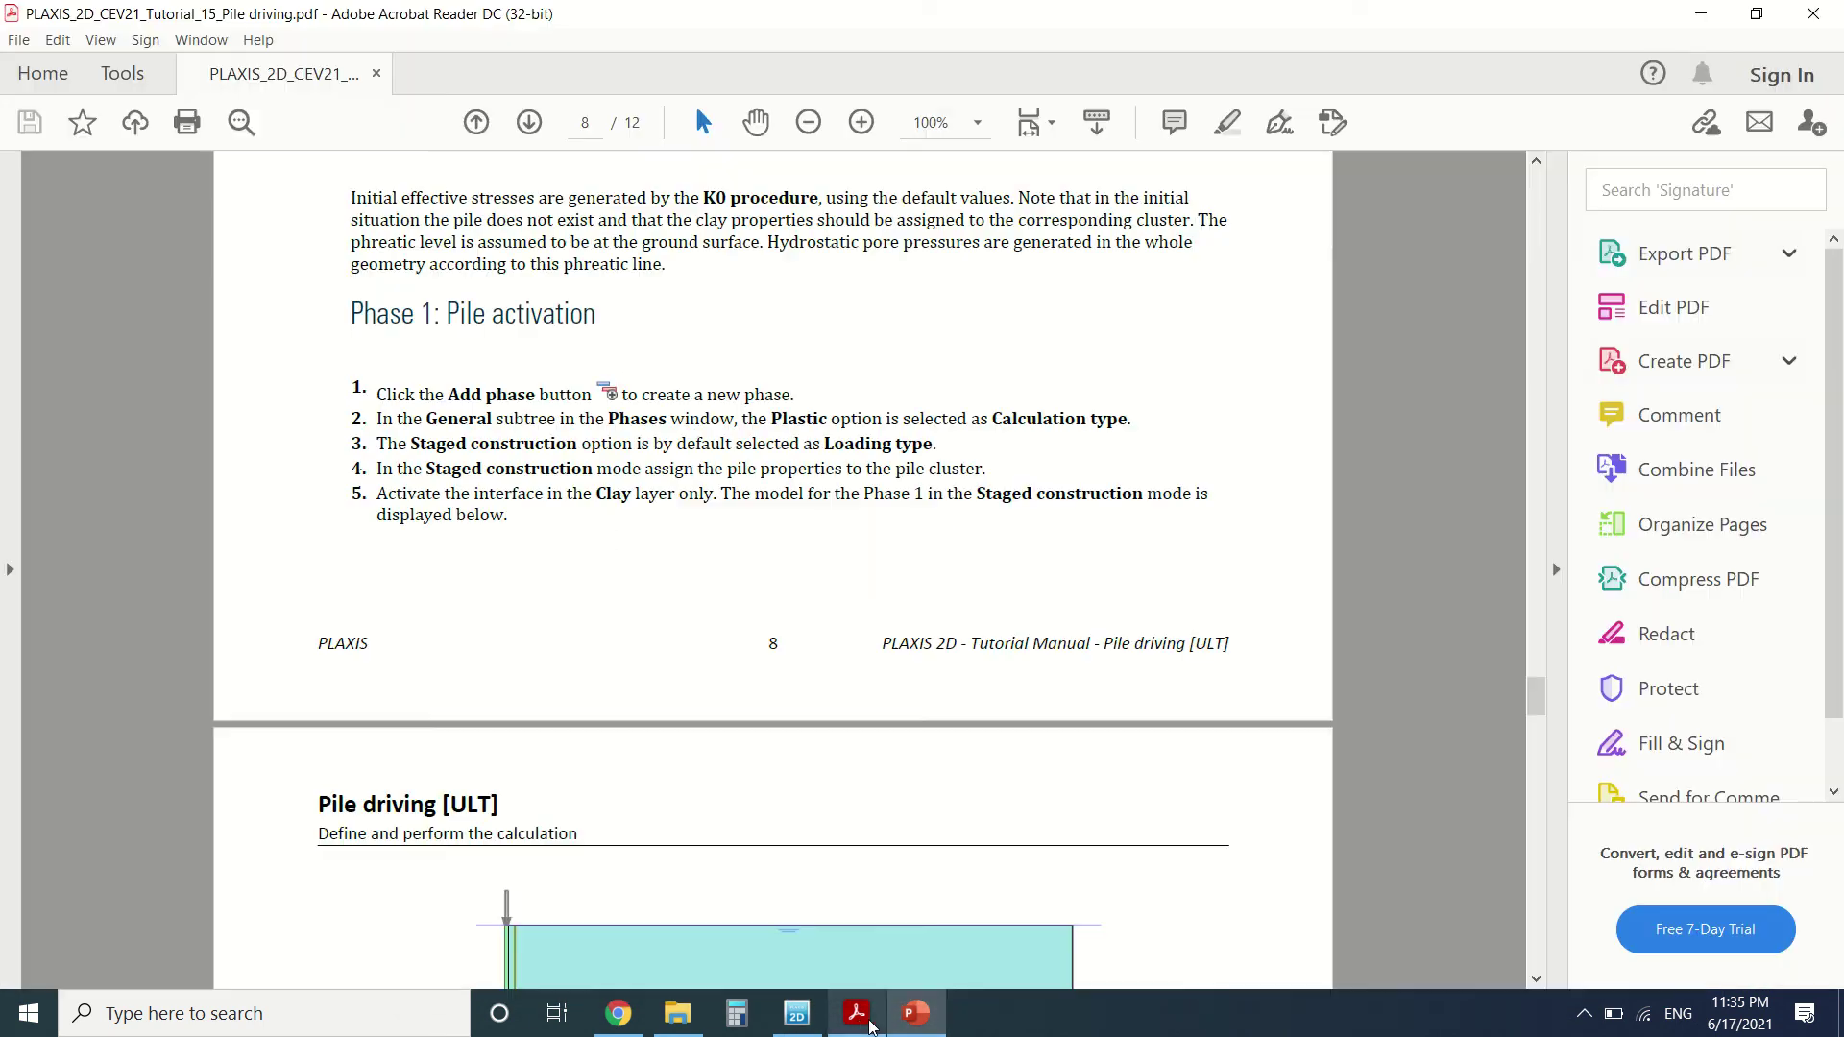
{"action": "scroll", "coordinate": [662, 426], "scroll_direction": "down", "scroll_amount": 10}
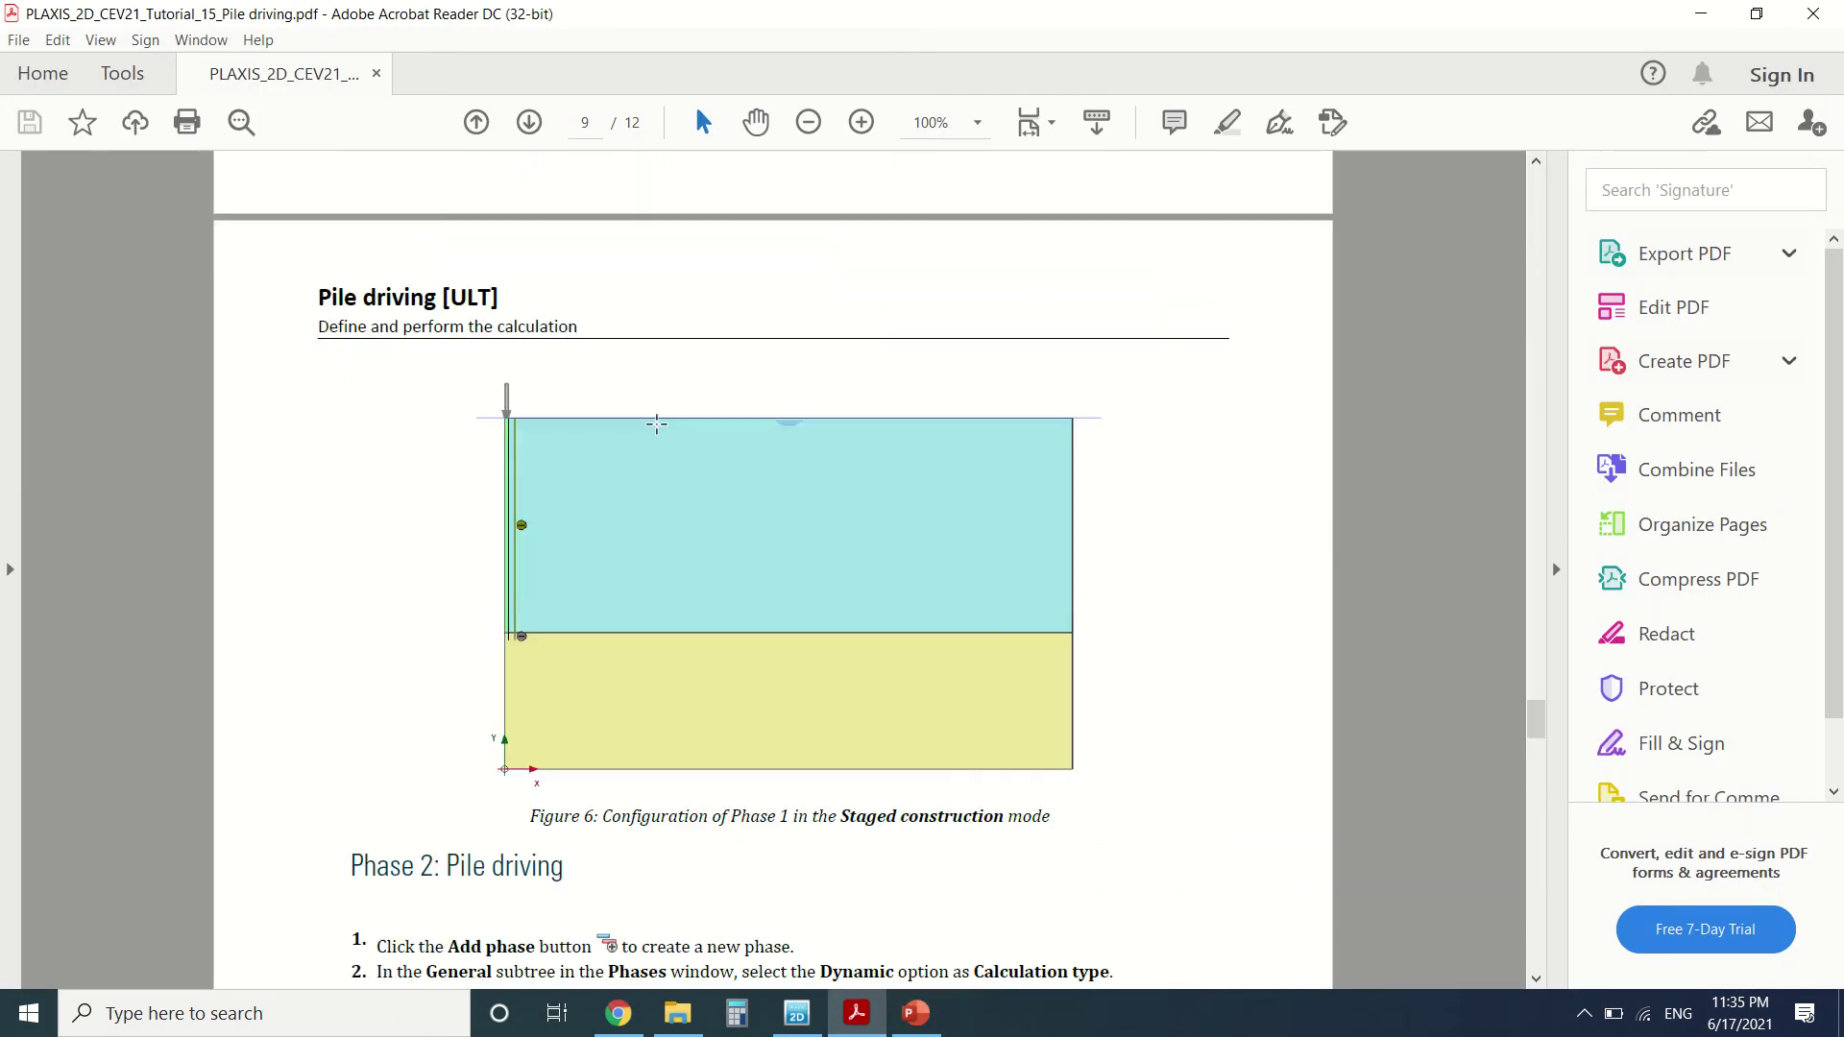
{"action": "scroll", "coordinate": [661, 425], "scroll_direction": "down", "scroll_amount": 15}
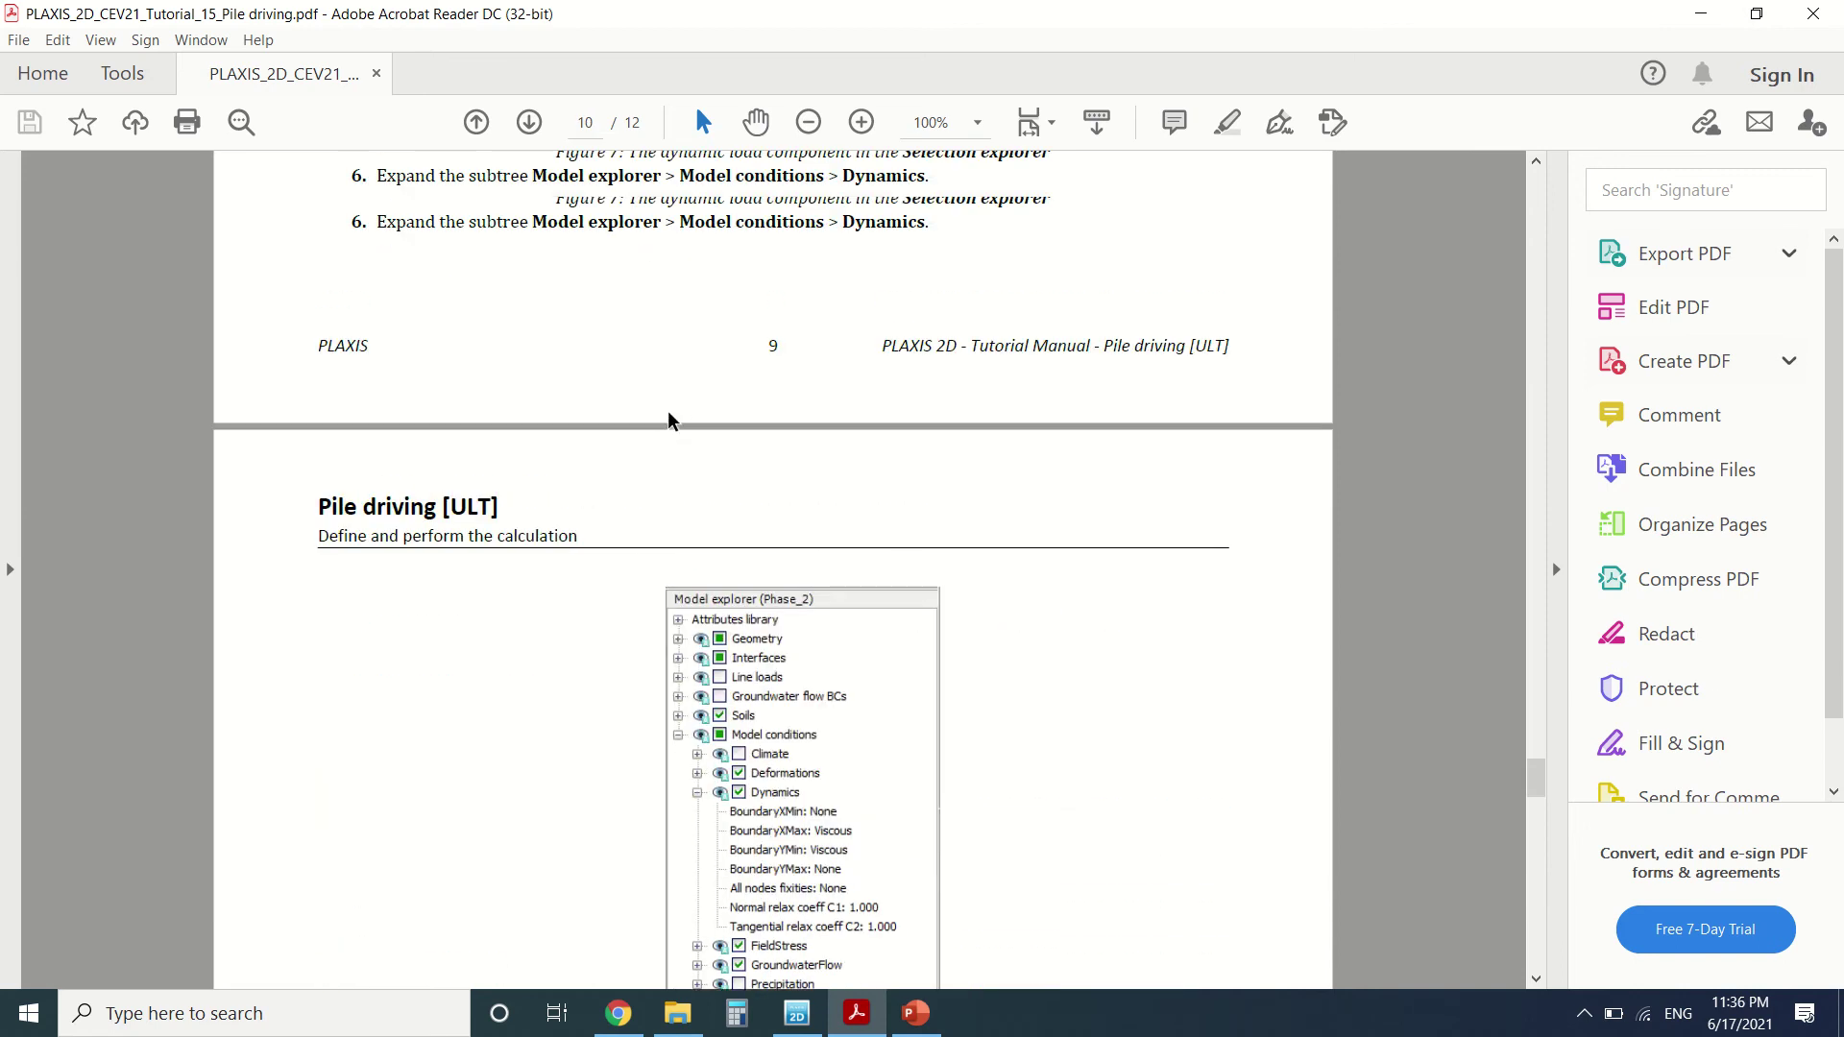
{"action": "scroll", "coordinate": [682, 407], "scroll_direction": "down", "scroll_amount": 7}
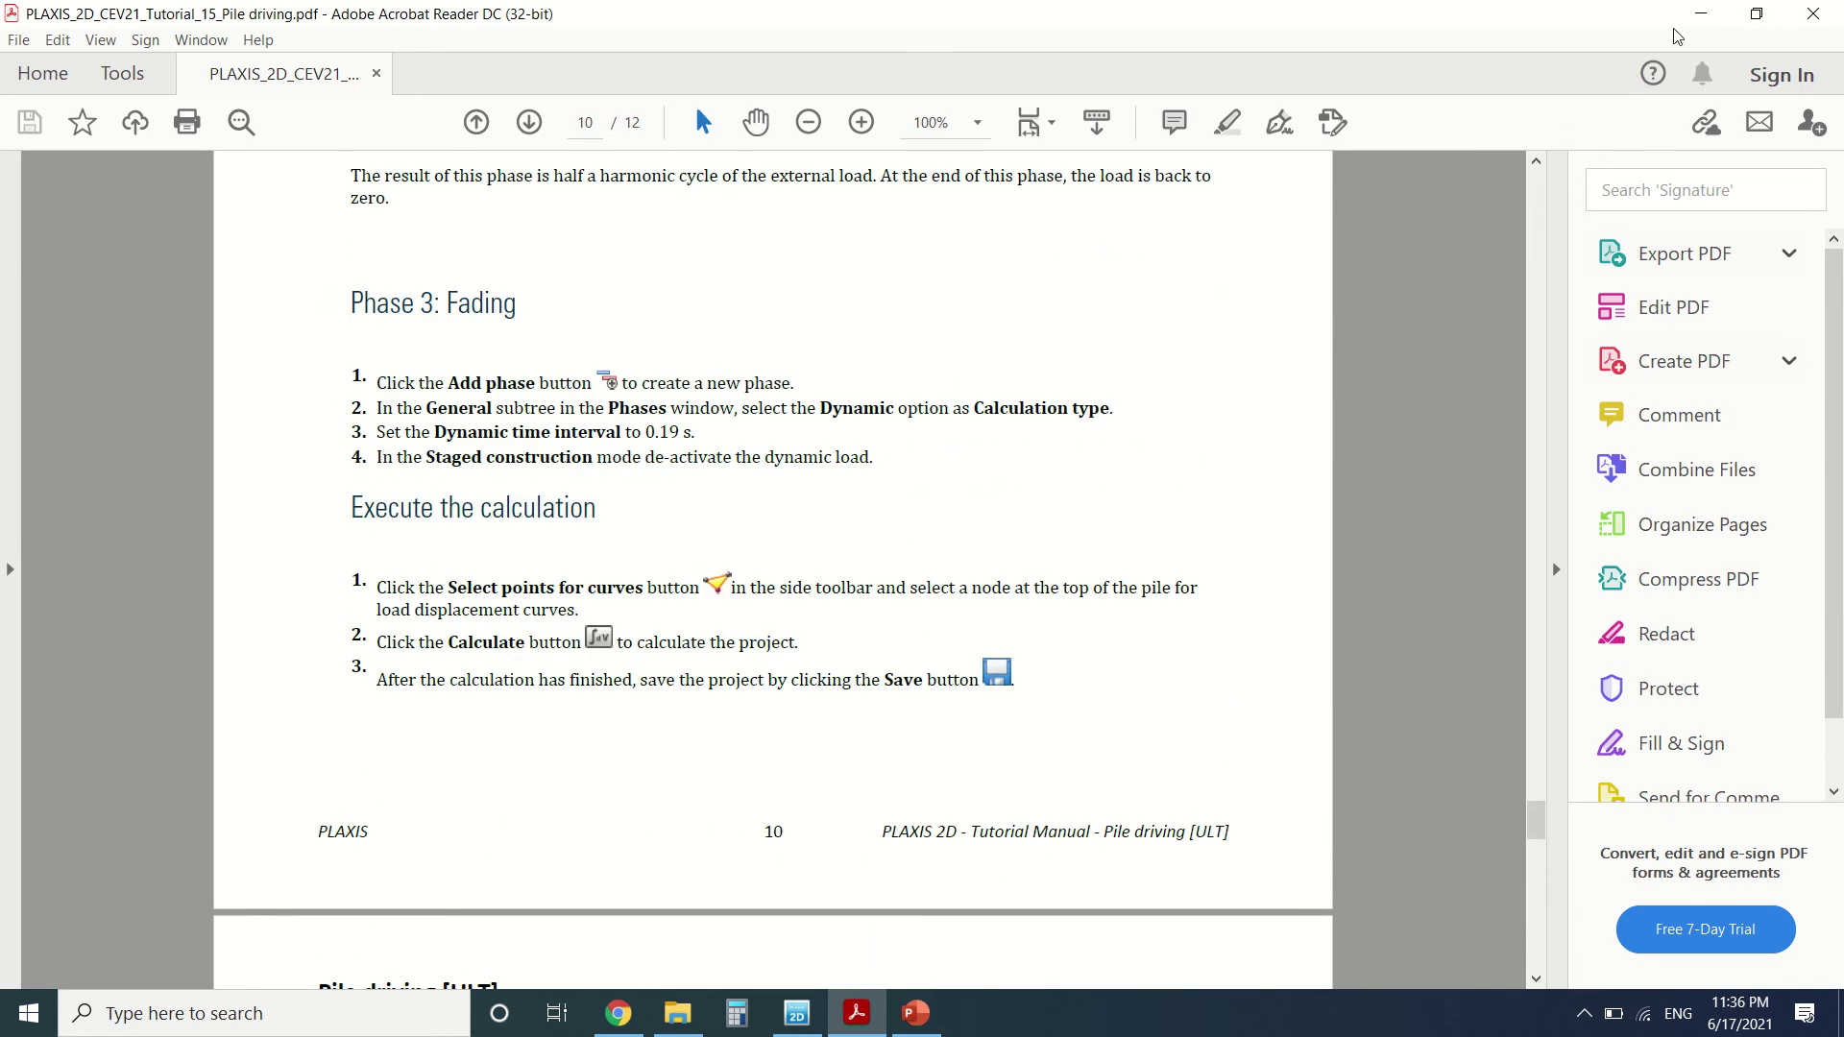
{"action": "left_click", "coordinate": [1700, 14]}
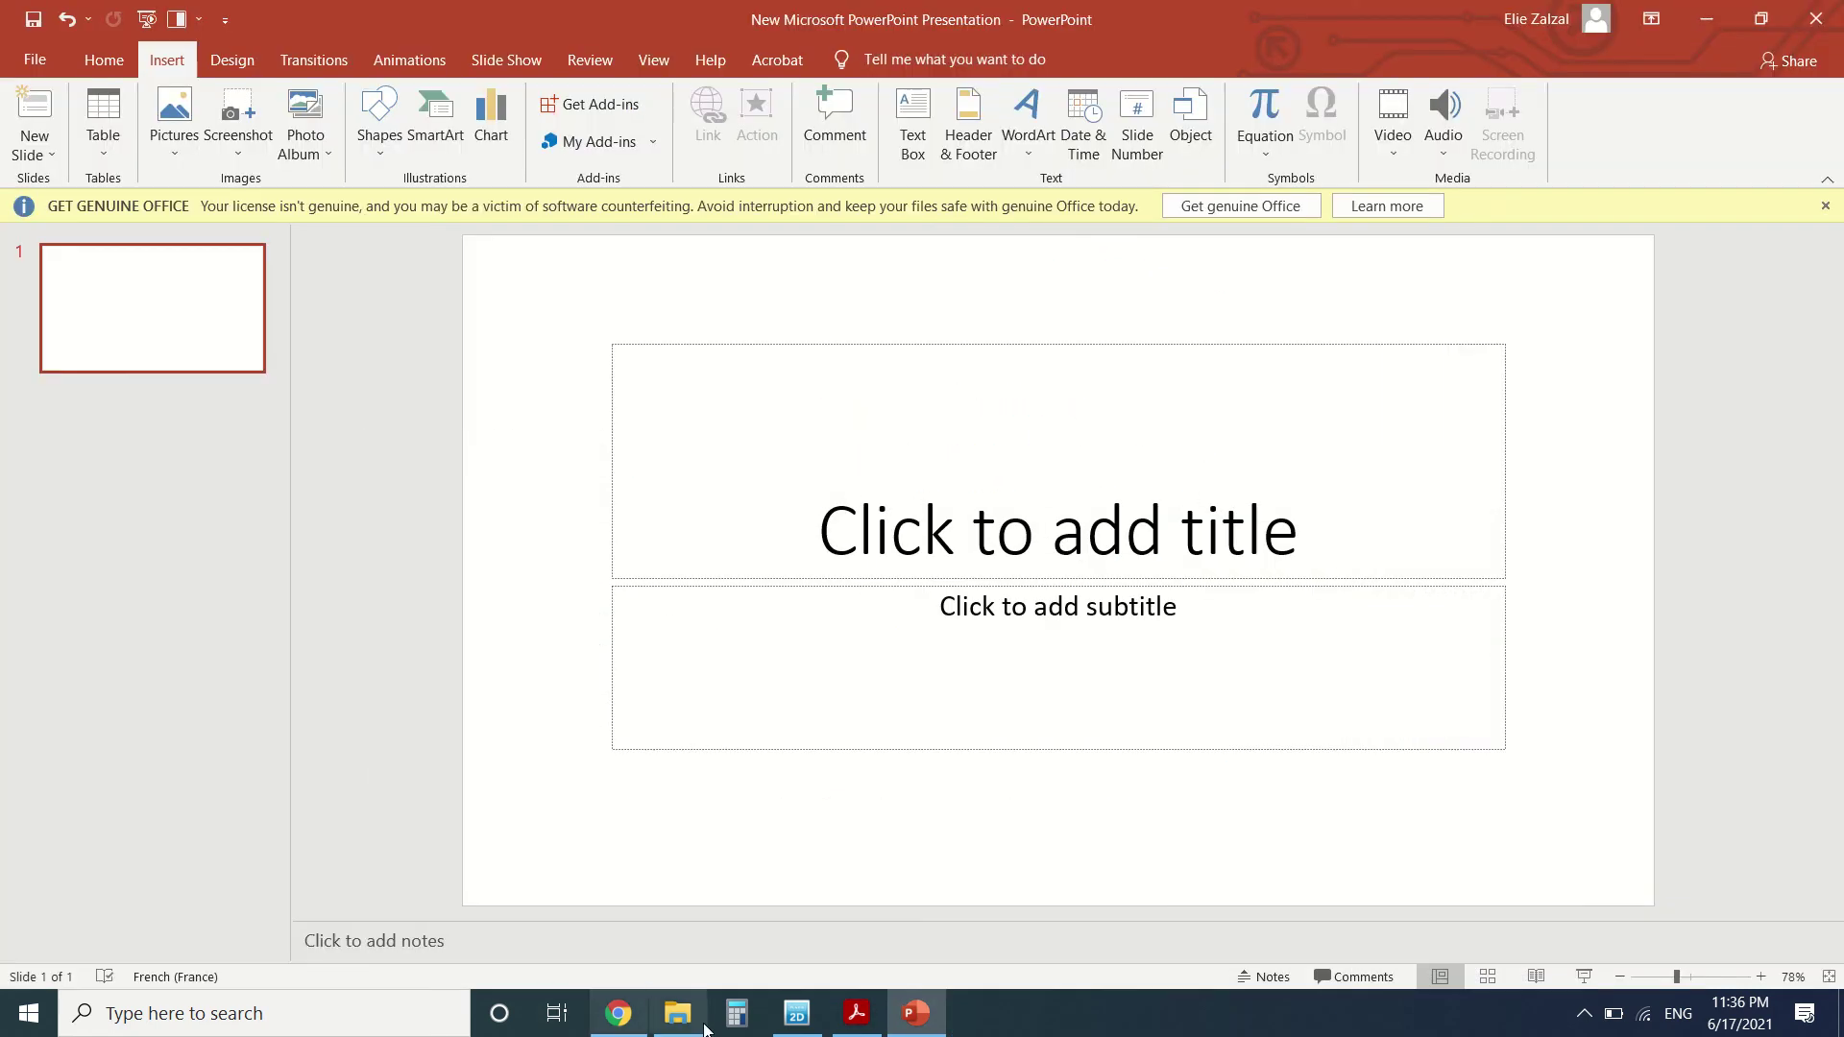
Open the pile-driving project's calculation results in PLAXIS 2D Output at Phase_1.
{"action": "left_click", "coordinate": [811, 1026]}
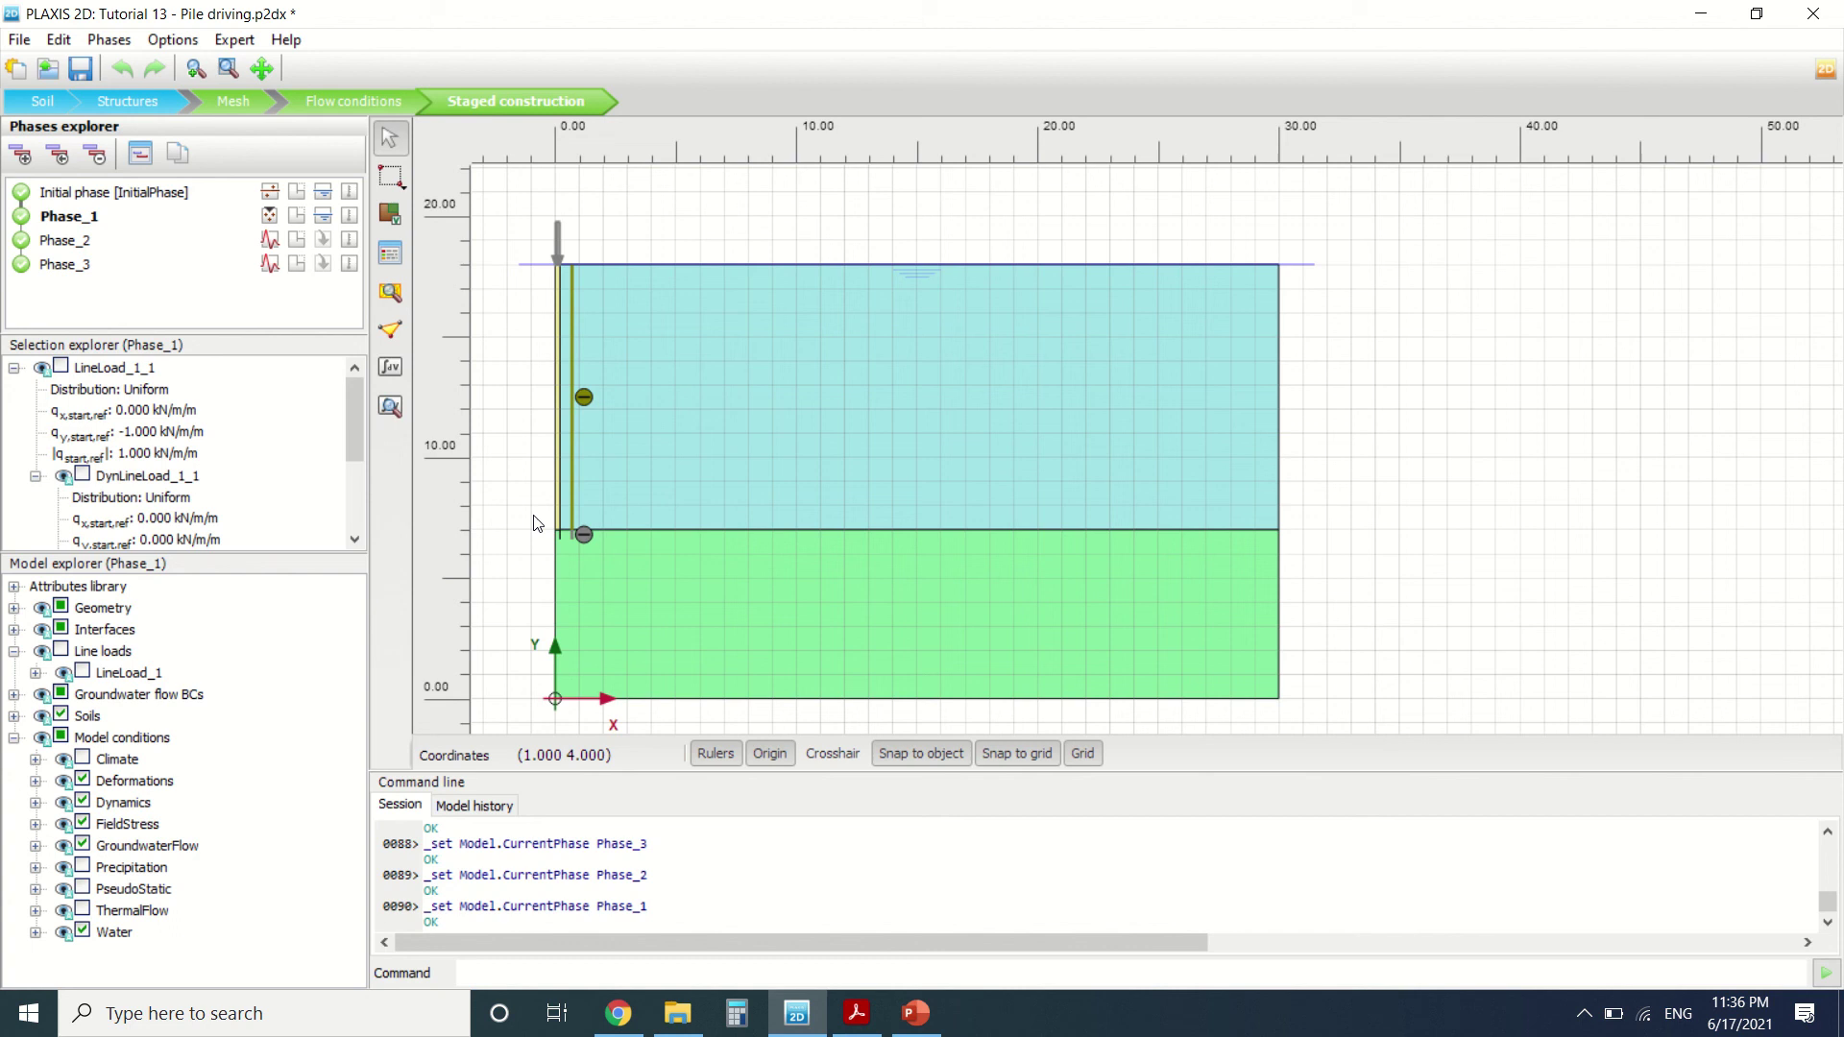
{"action": "left_click", "coordinate": [391, 407]}
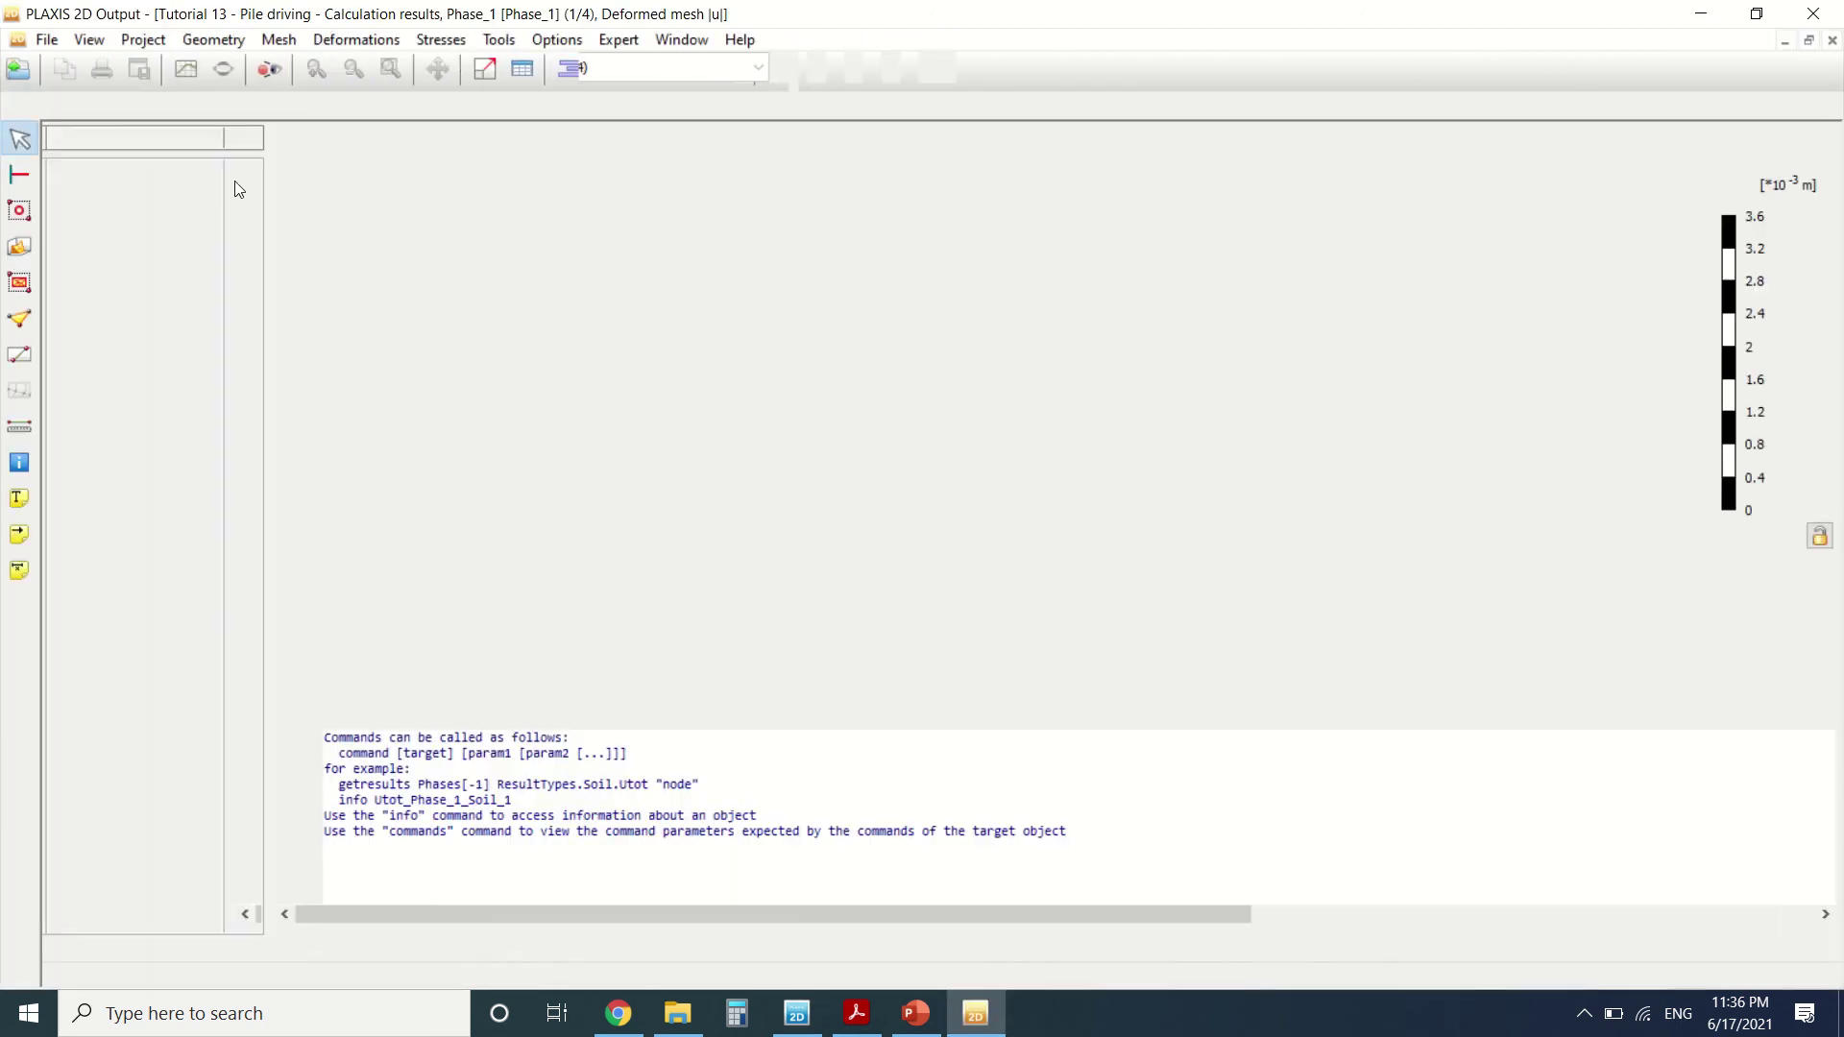
Plot total displacement |u| and show it for the Initial phase.
{"action": "left_click", "coordinate": [358, 39]}
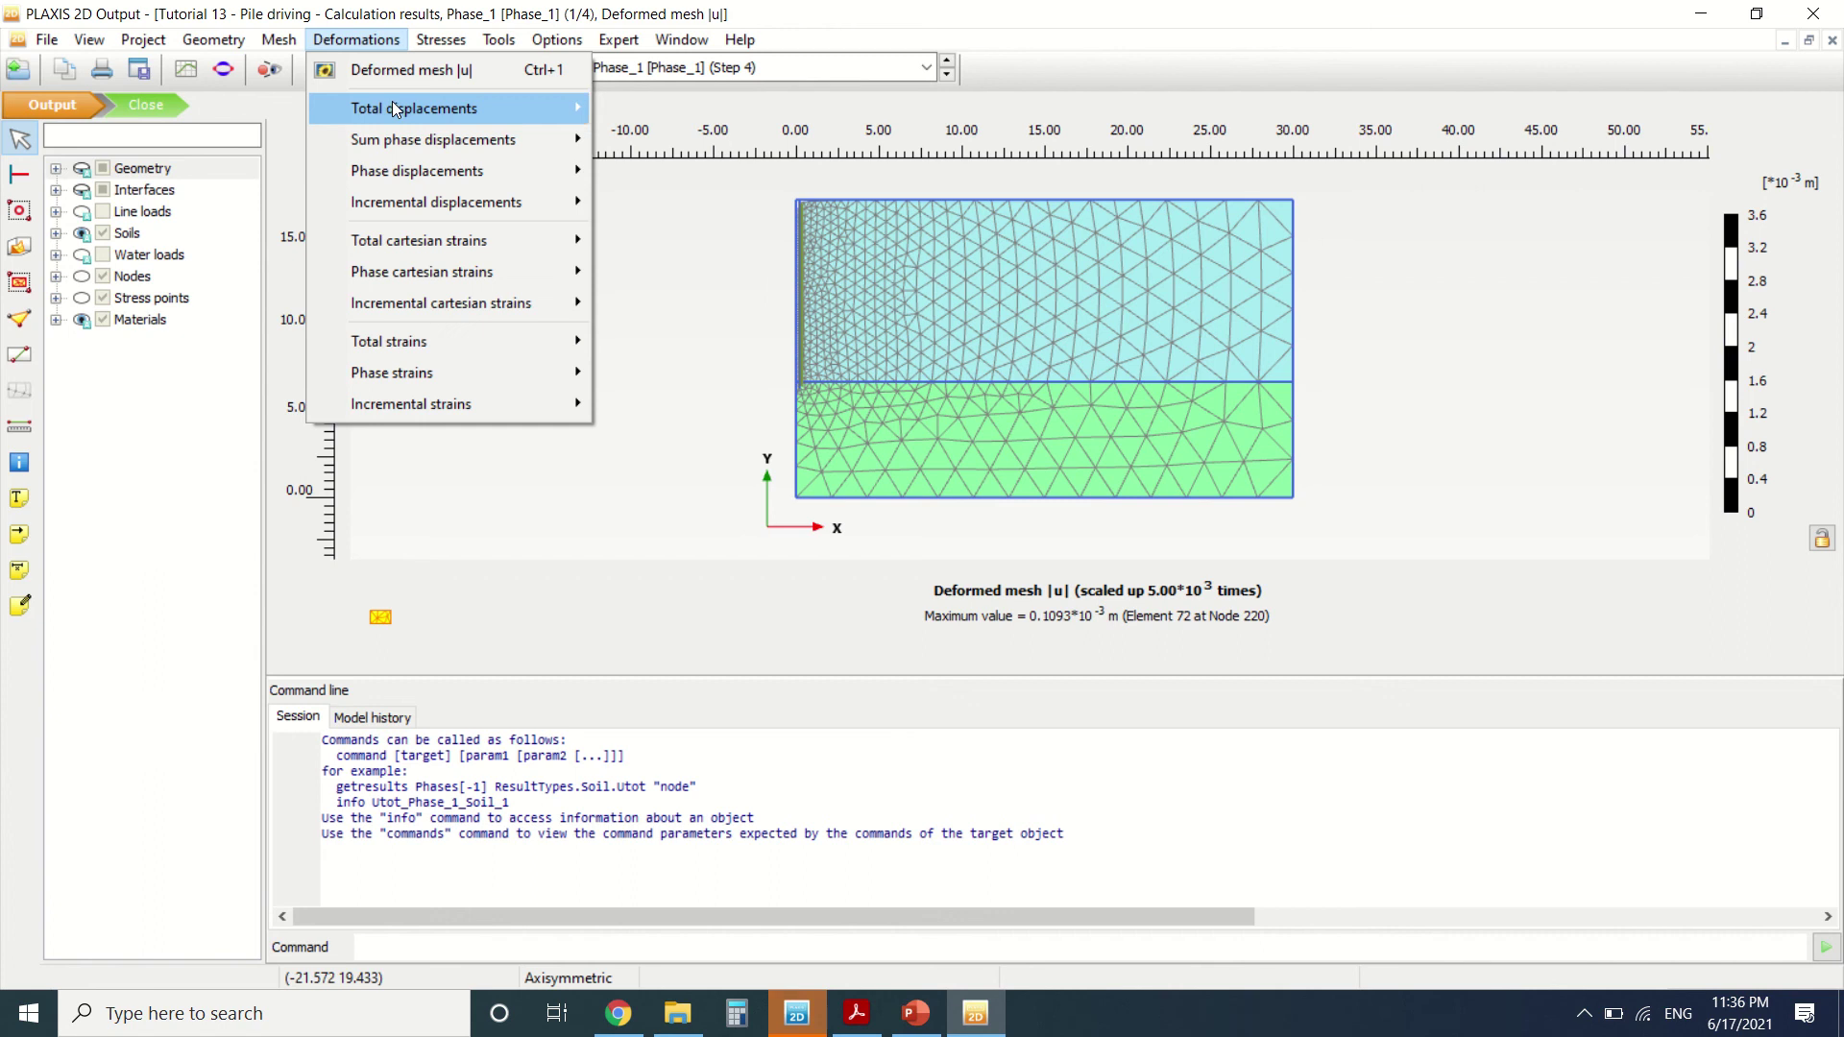
{"action": "mouse_move", "coordinate": [391, 106]}
{"action": "left_click", "coordinate": [661, 105]}
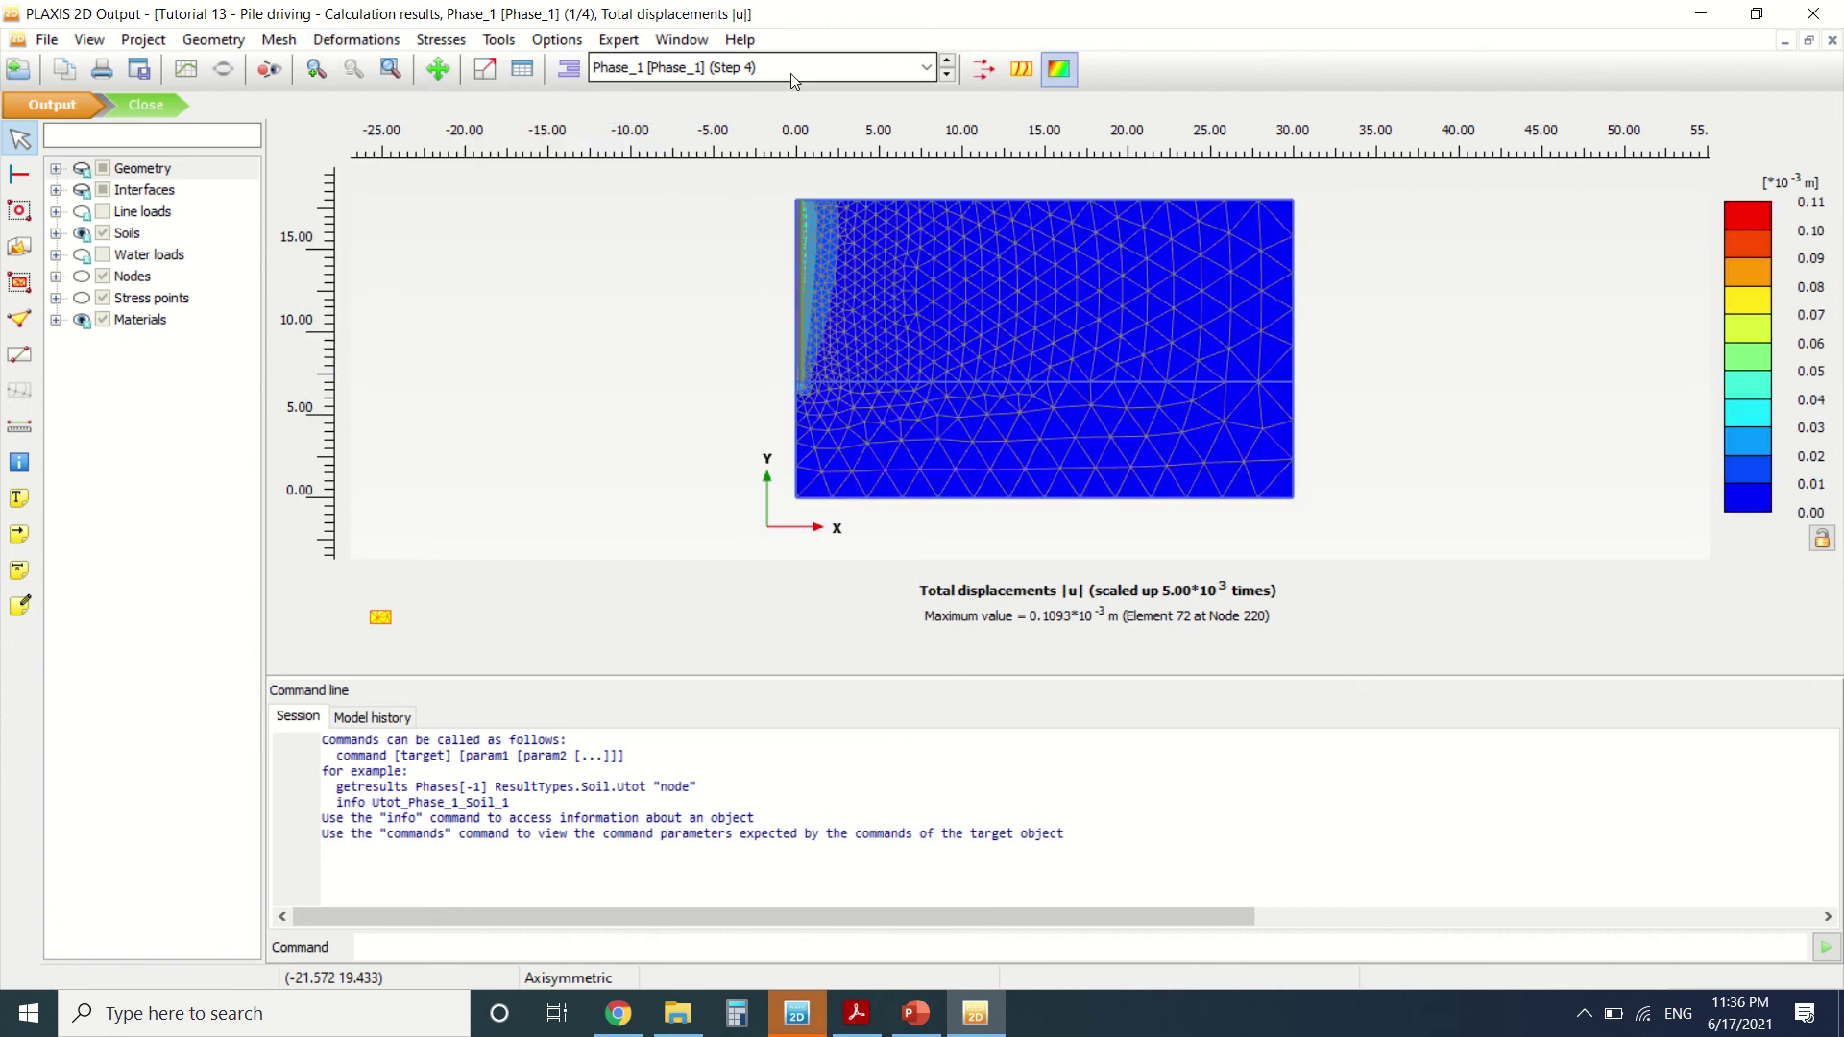
{"action": "left_click", "coordinate": [765, 69]}
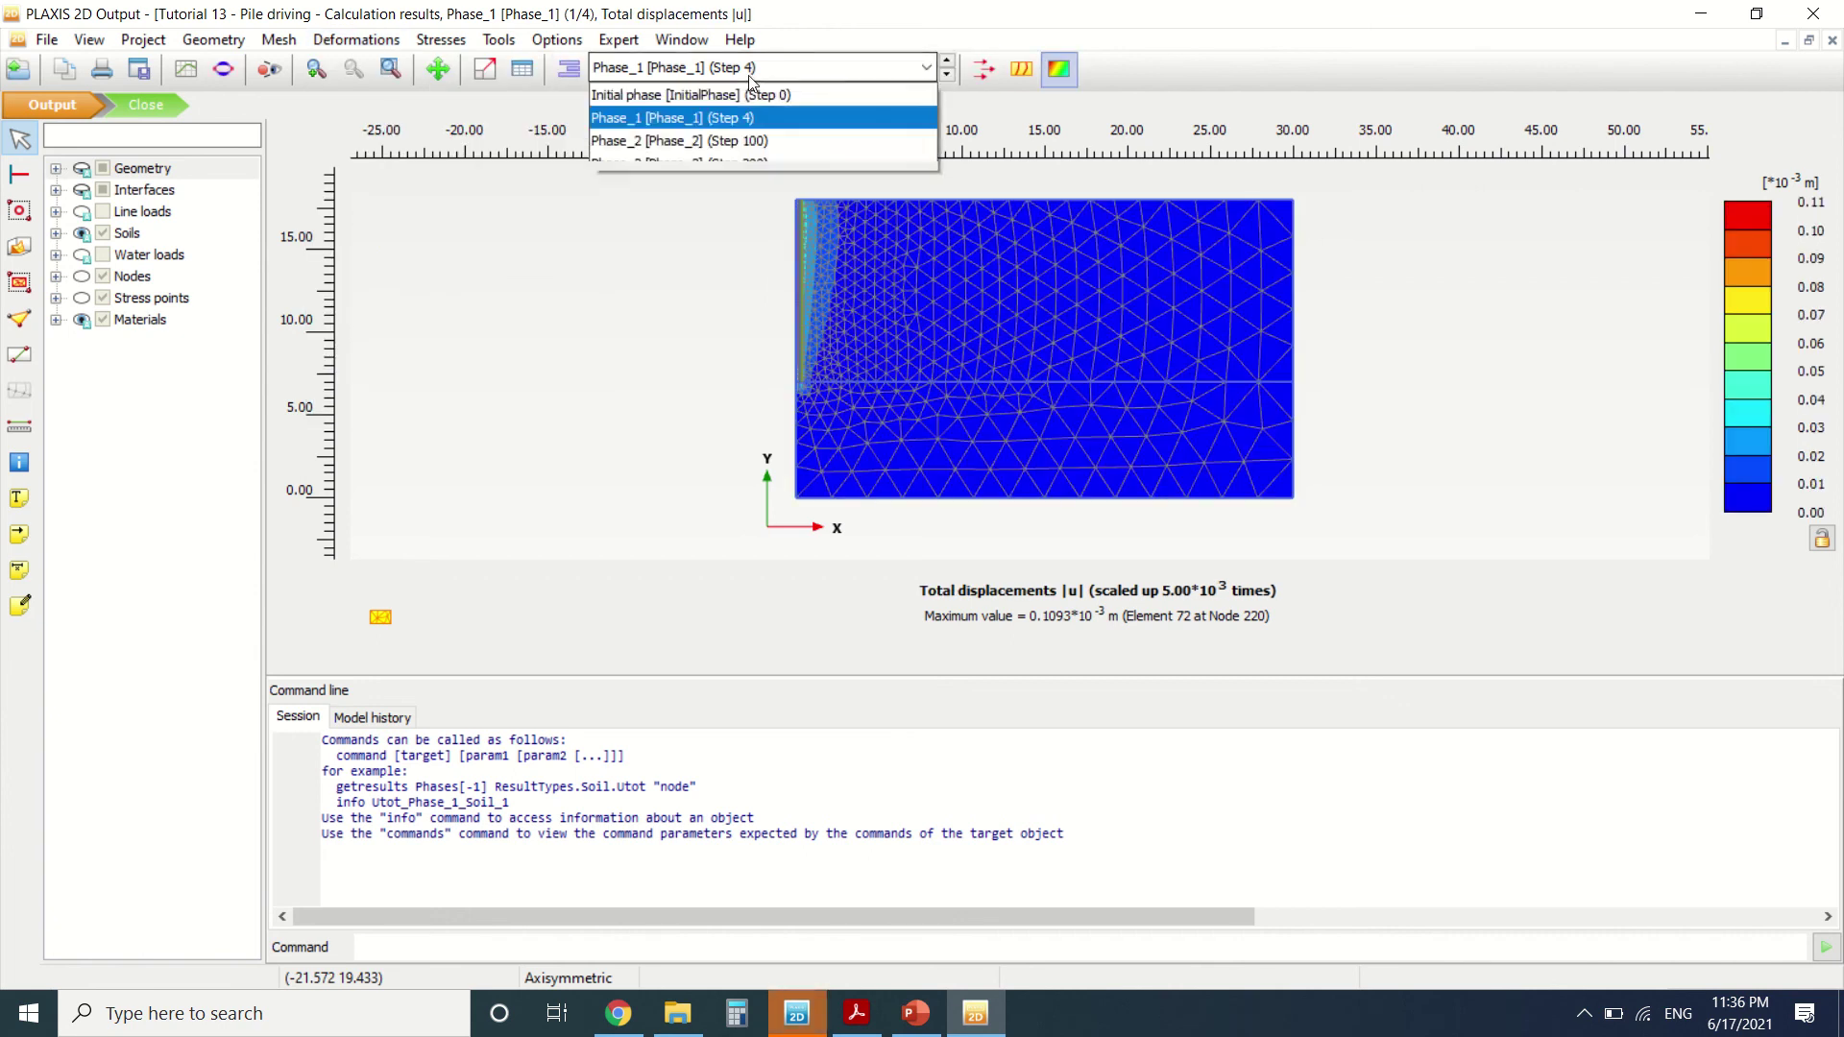
{"action": "left_click", "coordinate": [734, 93]}
{"action": "left_click", "coordinate": [734, 69]}
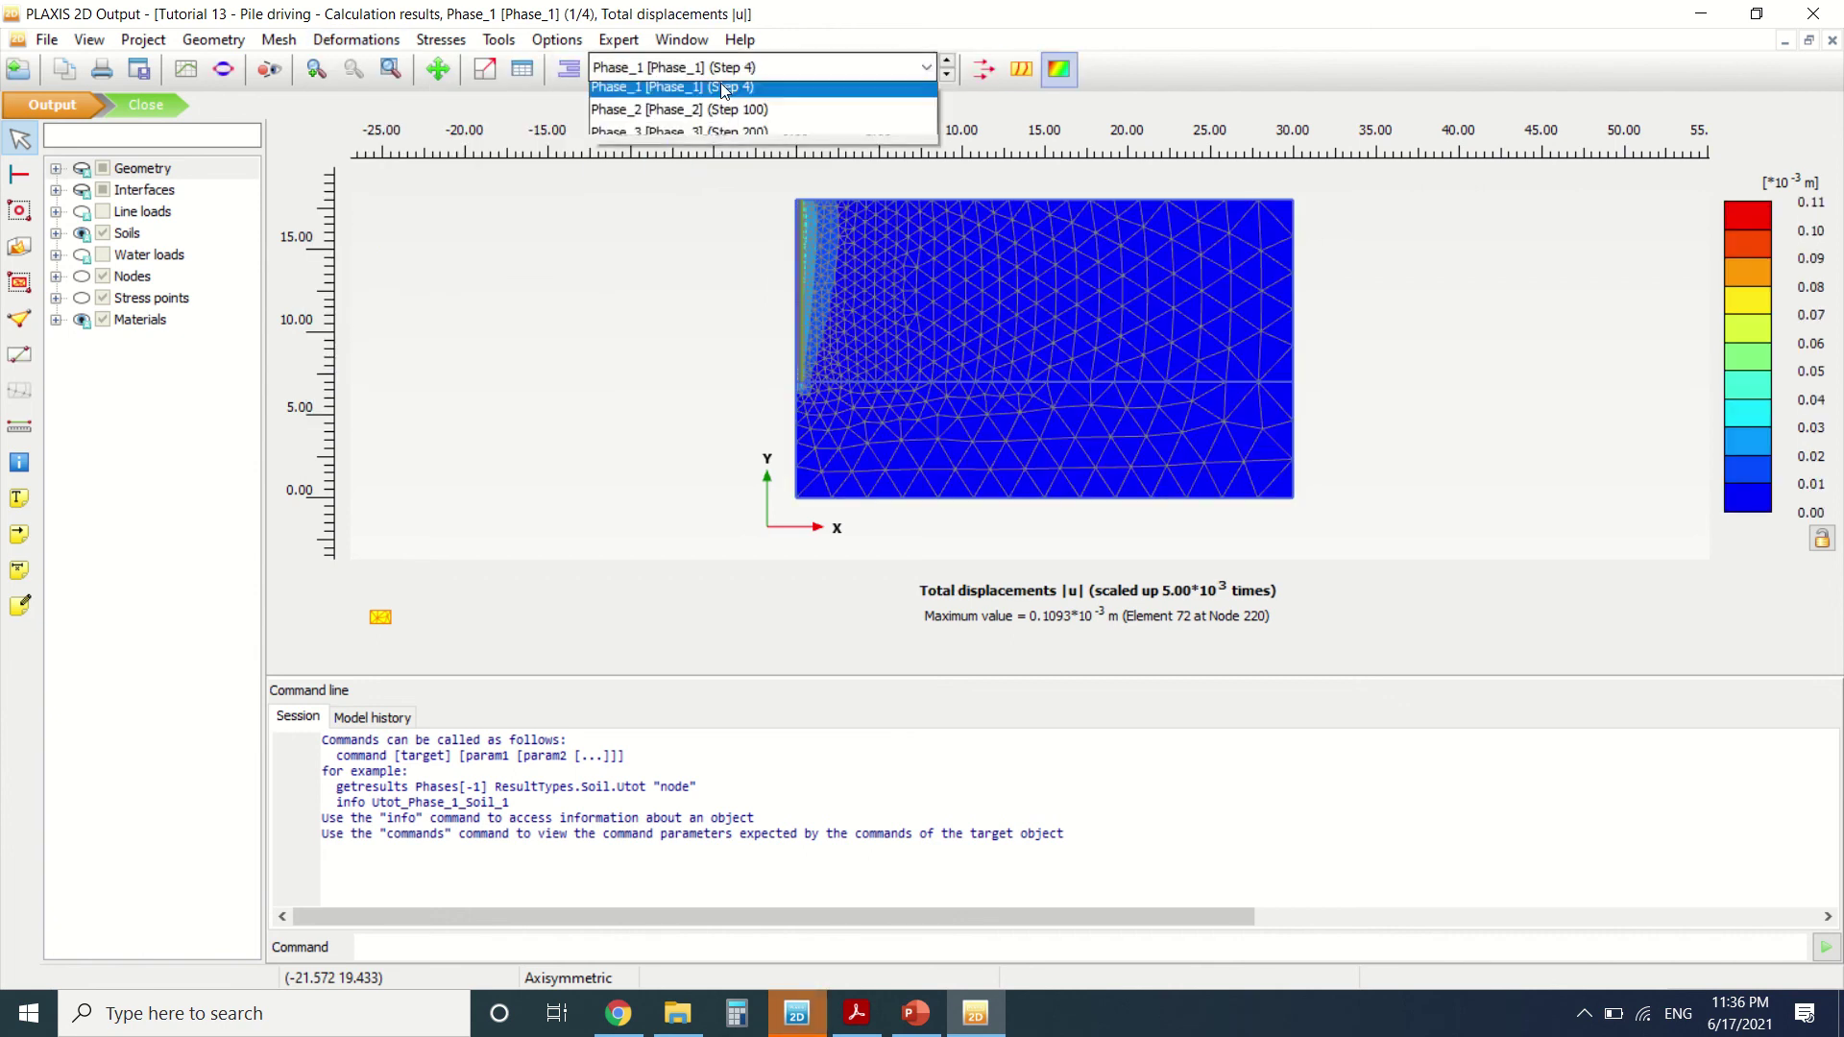
{"action": "left_click", "coordinate": [707, 96]}
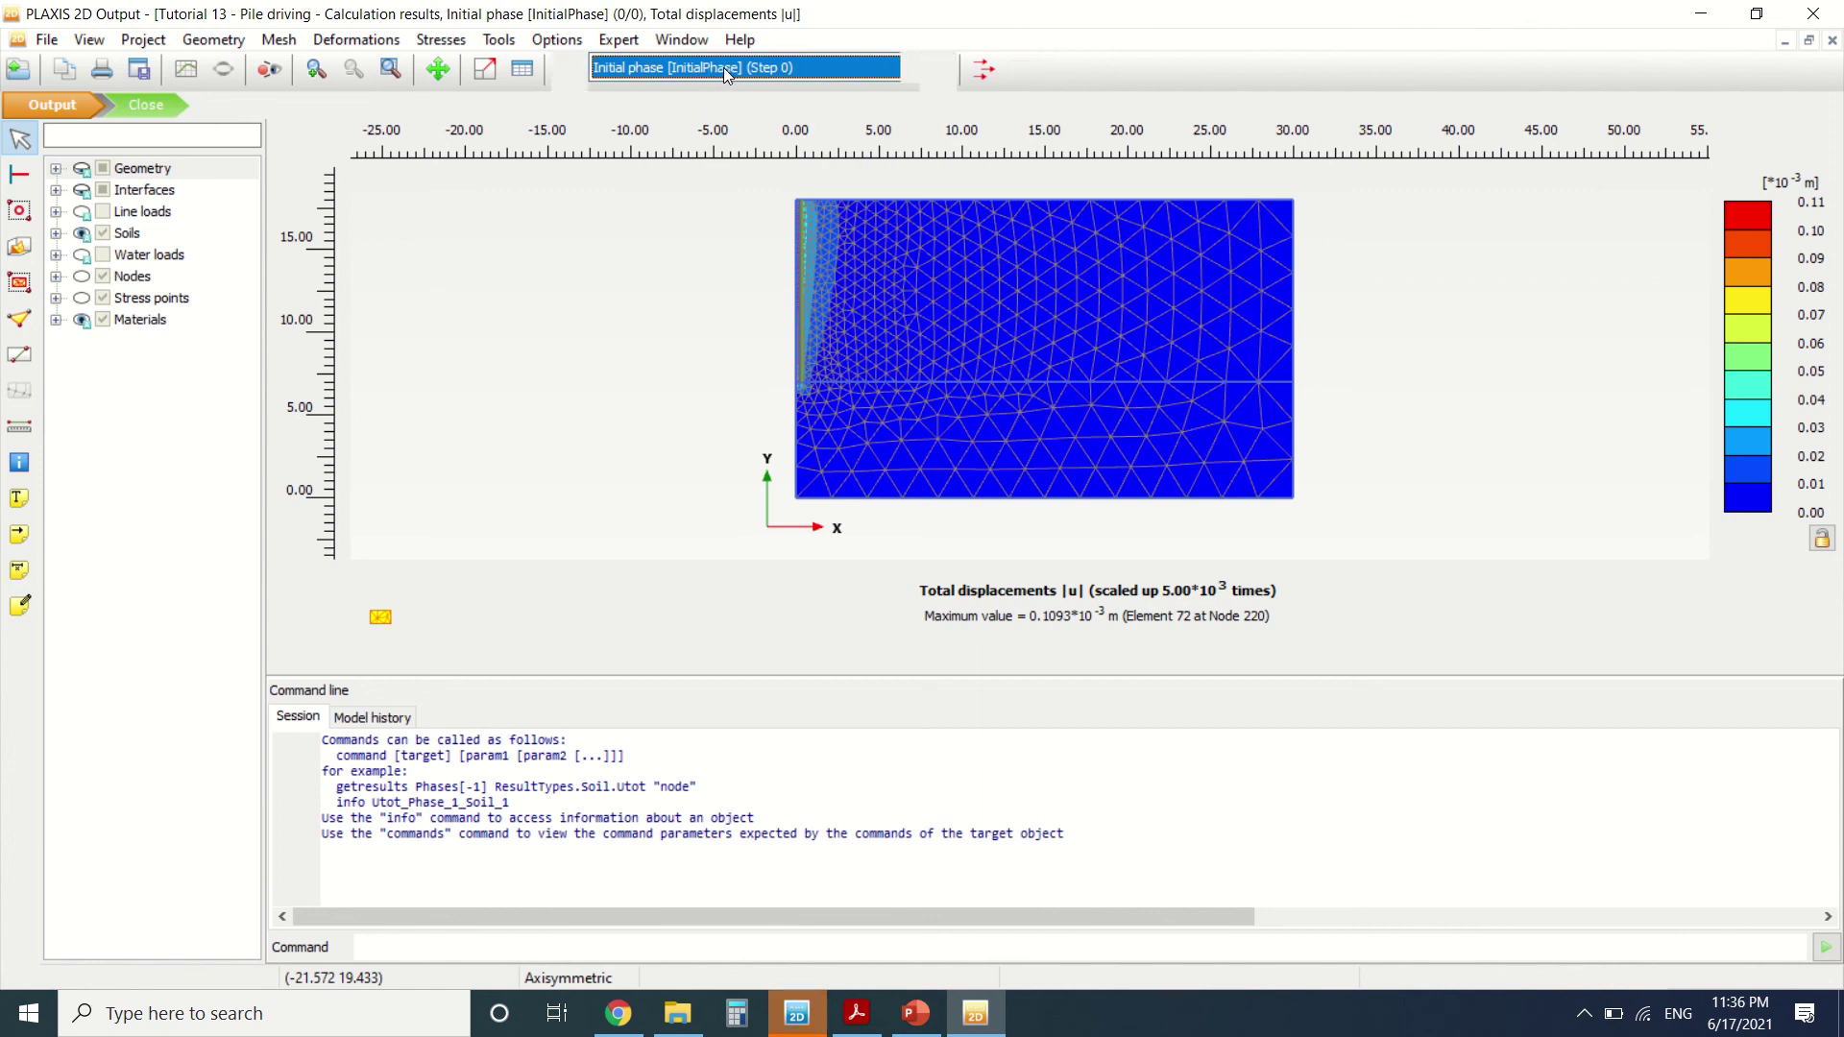
Show the |u| contours for Phase_1 (Step 4) and Phase_2, zooming in on the pile.
{"action": "left_click", "coordinate": [723, 67]}
{"action": "left_click", "coordinate": [722, 115]}
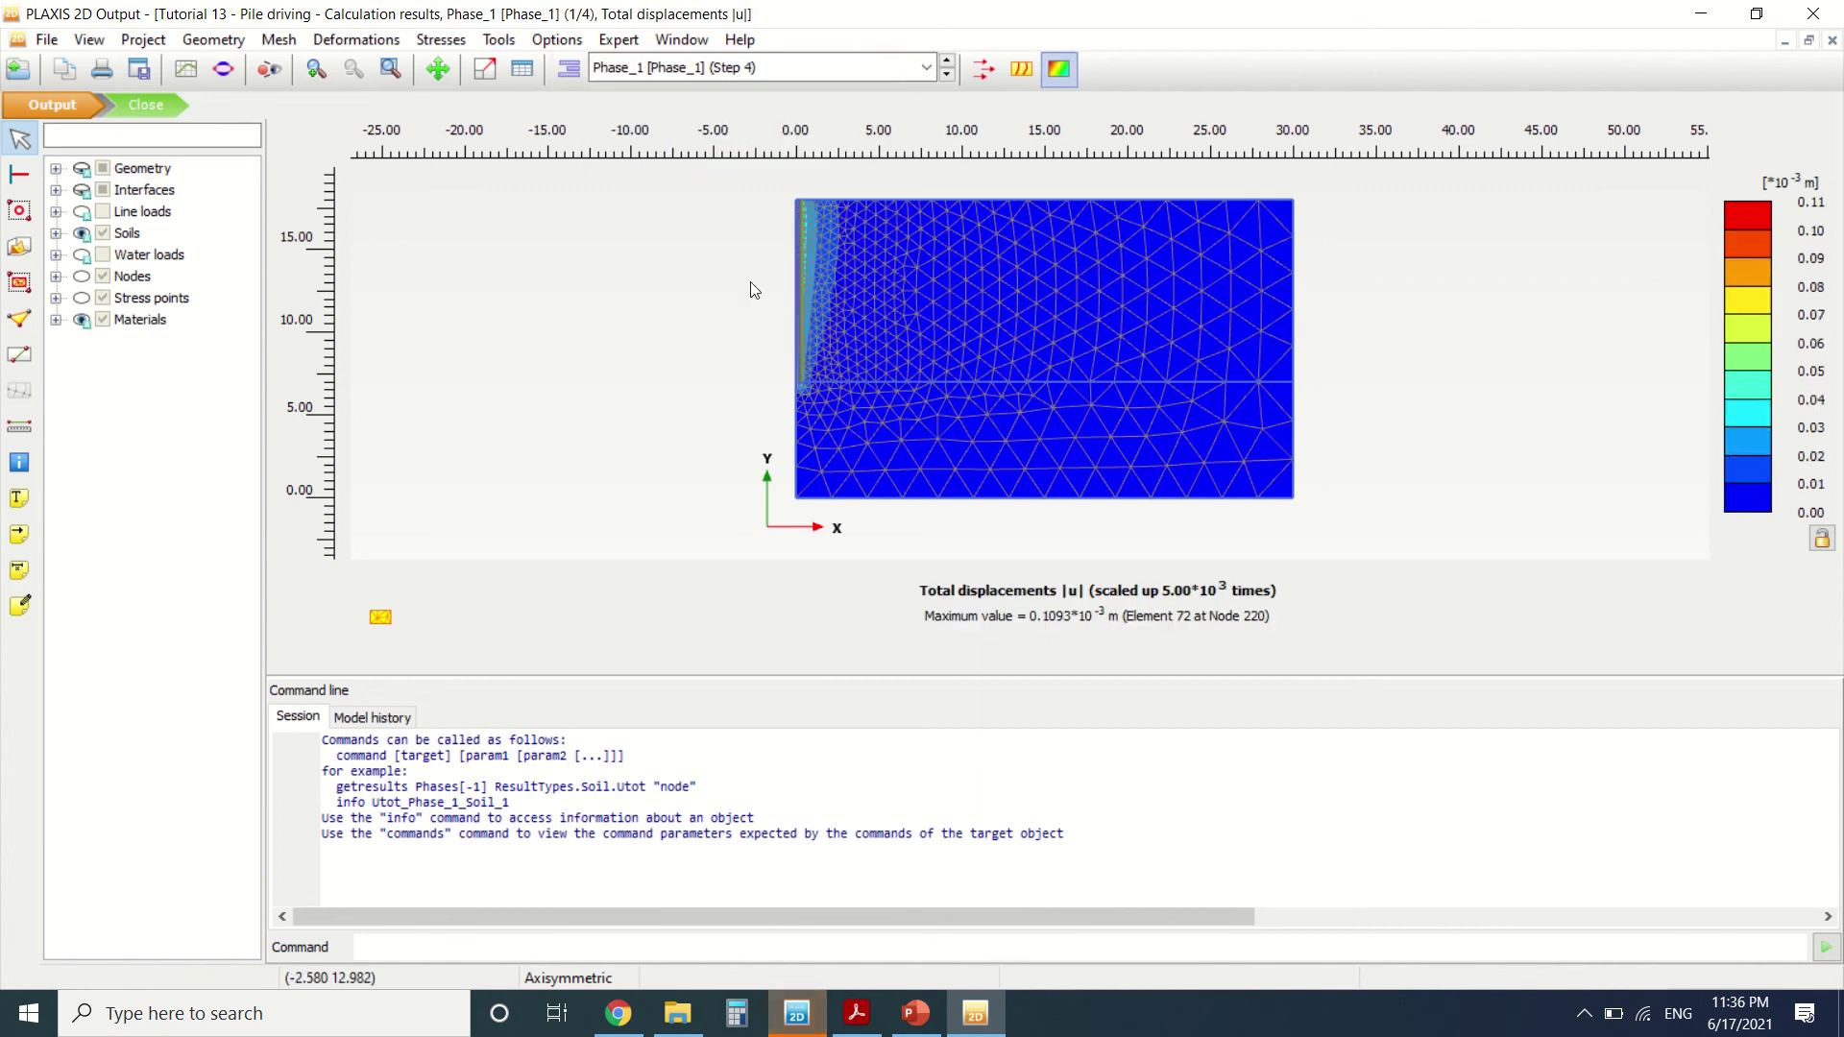
{"action": "left_click", "coordinate": [724, 71]}
{"action": "left_click", "coordinate": [716, 141]}
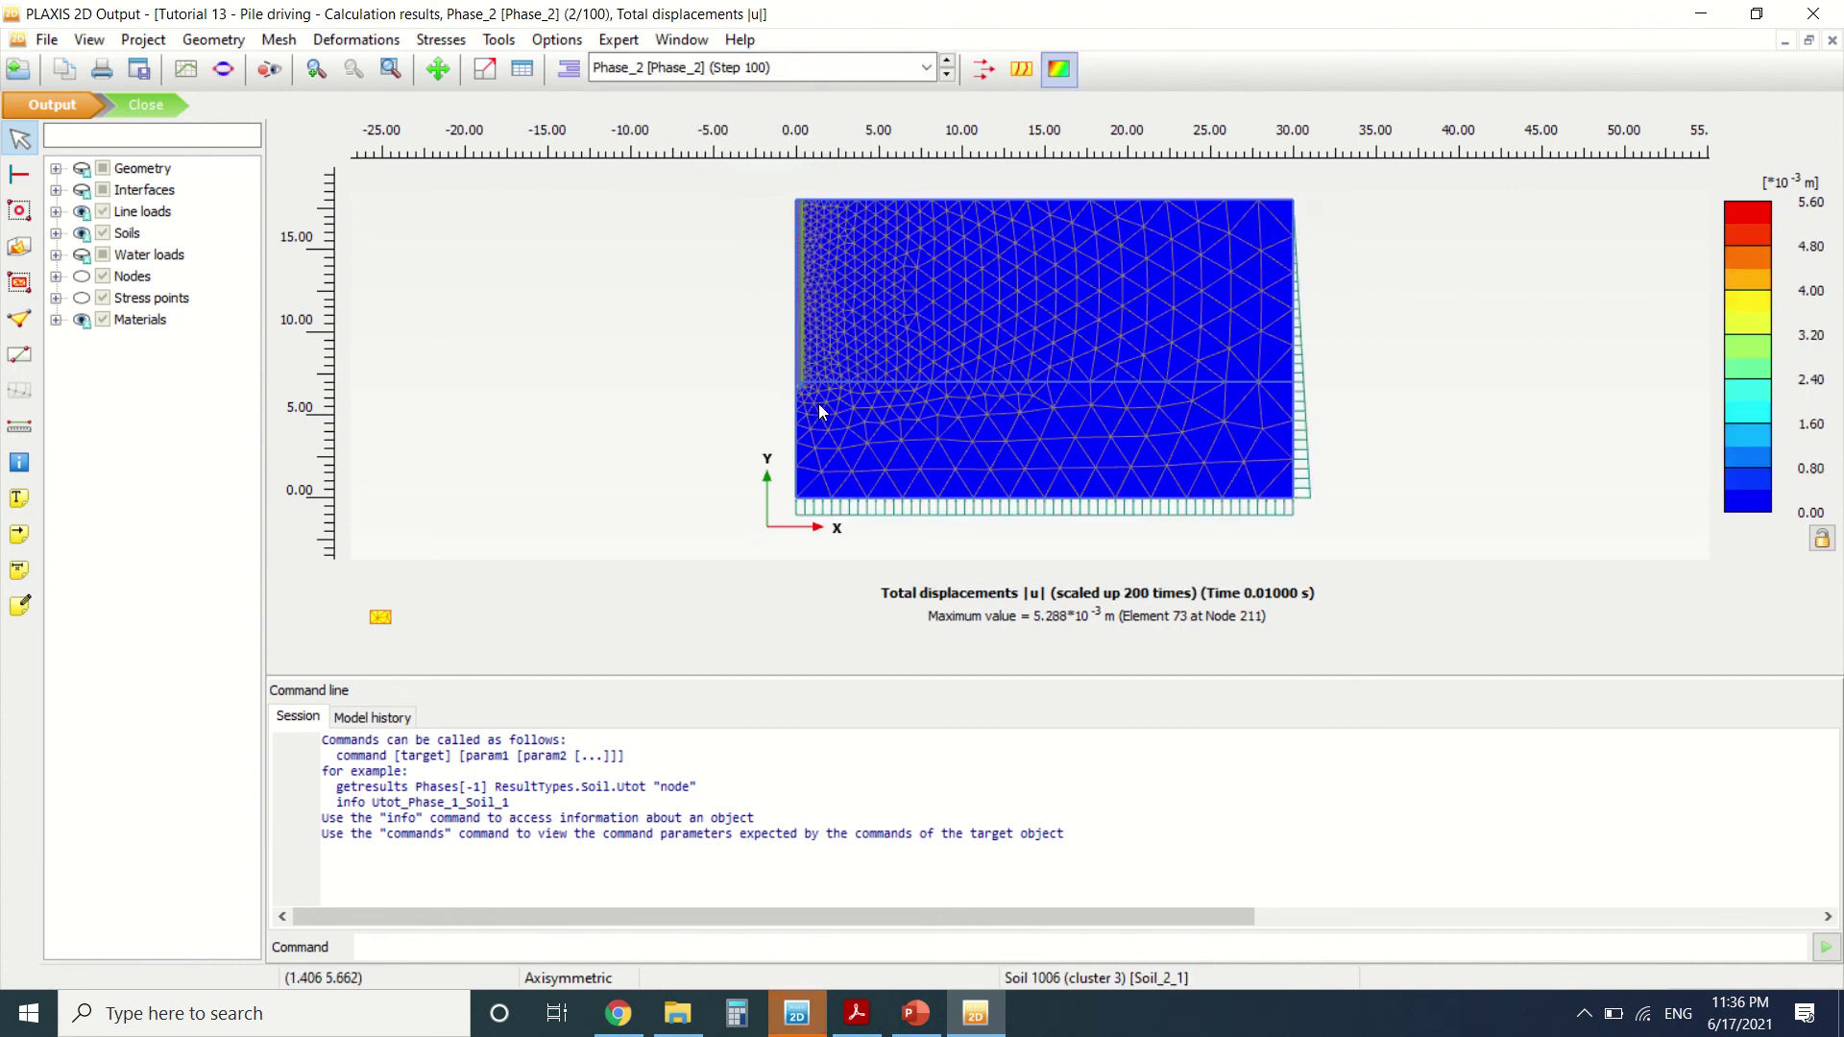
{"action": "scroll", "coordinate": [818, 403], "scroll_direction": "up", "scroll_amount": 5}
{"action": "scroll", "coordinate": [521, 378], "scroll_direction": "up", "scroll_amount": 3}
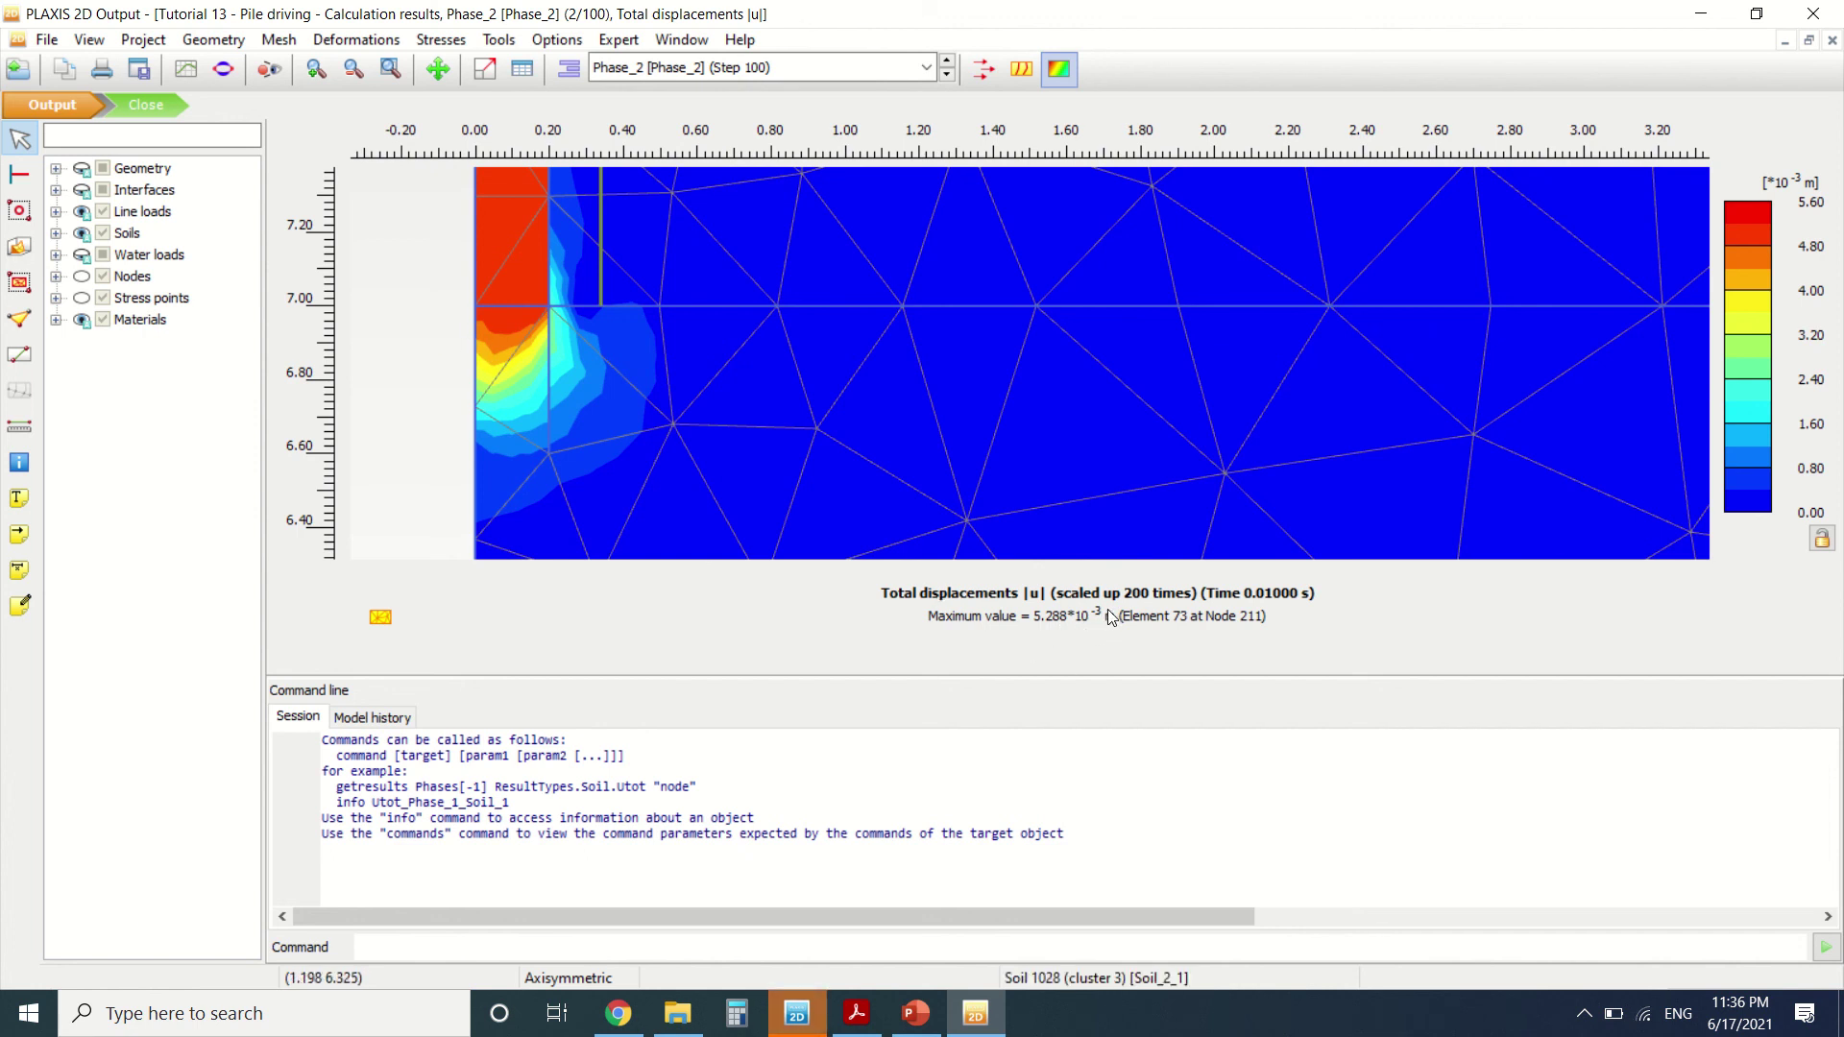
Inspect Phase_3's |u| contours around the pile tip, maximum 9.537*10^-3 m at 0.2000 s.
{"action": "left_click", "coordinate": [672, 67]}
{"action": "left_click", "coordinate": [672, 163]}
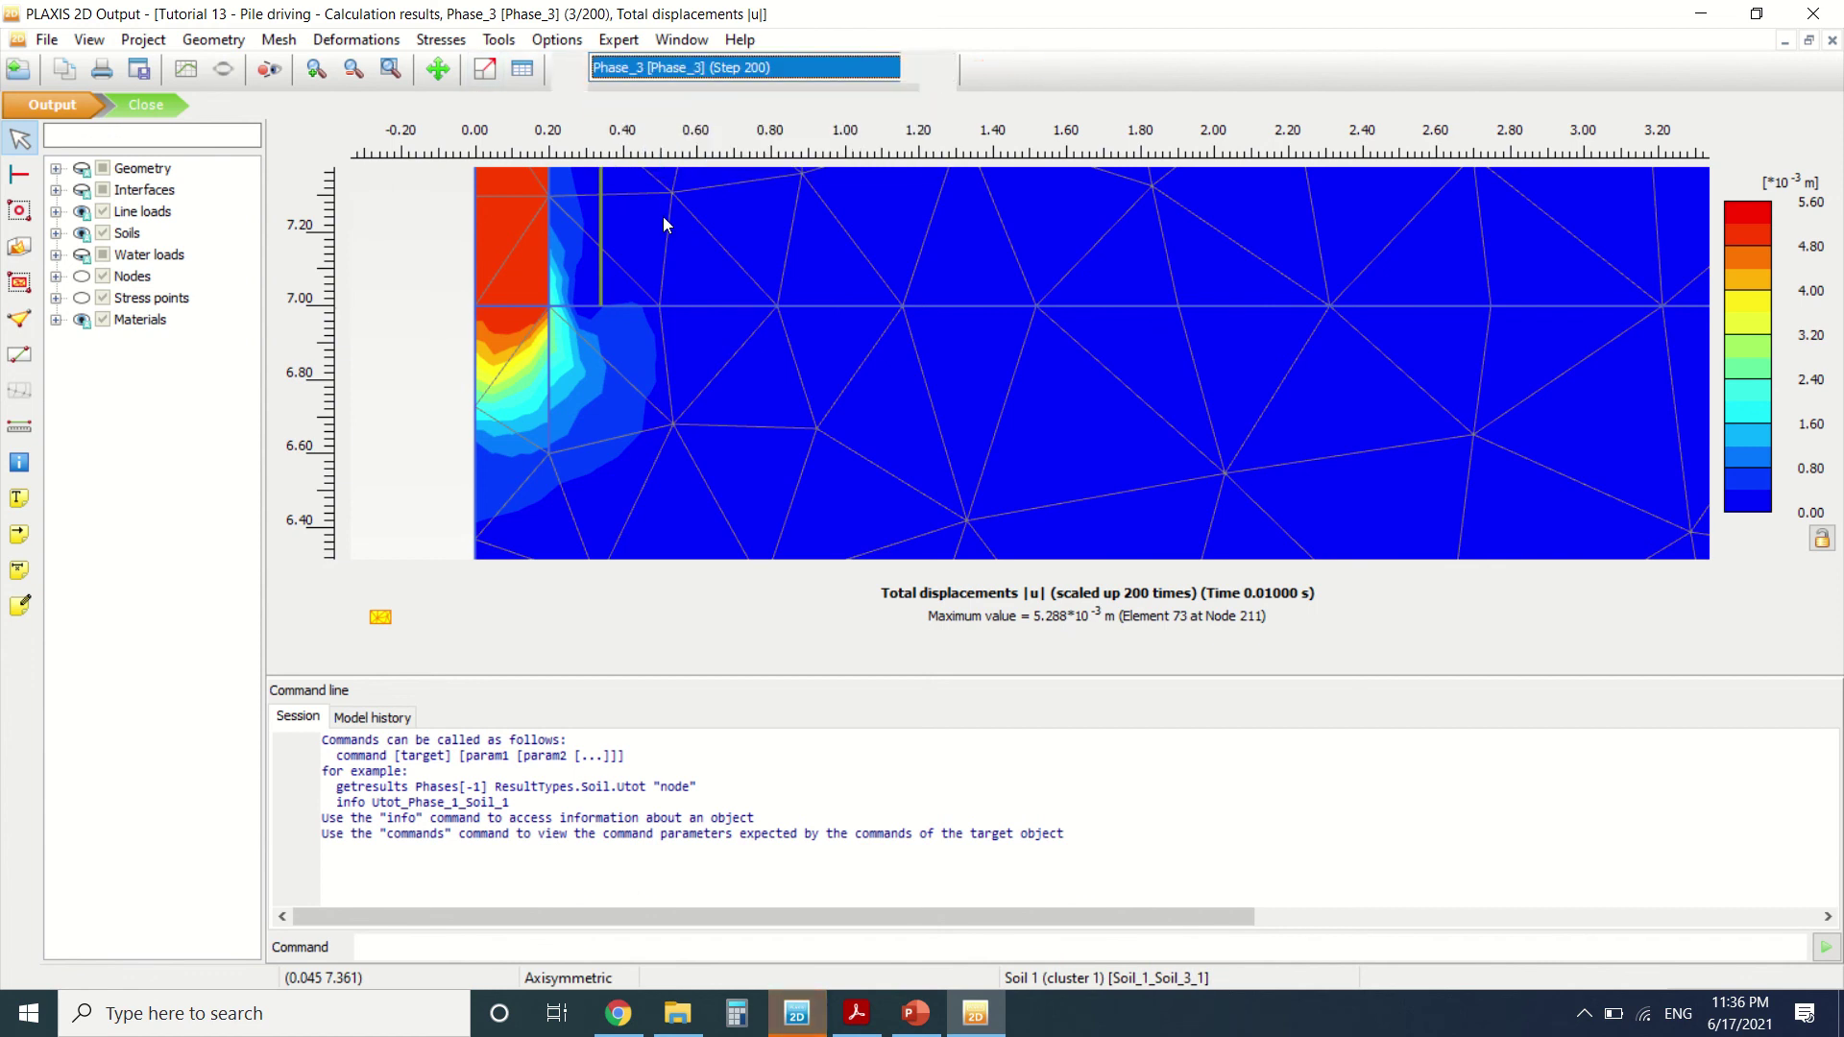
{"action": "scroll", "coordinate": [626, 355], "scroll_direction": "down", "scroll_amount": 4}
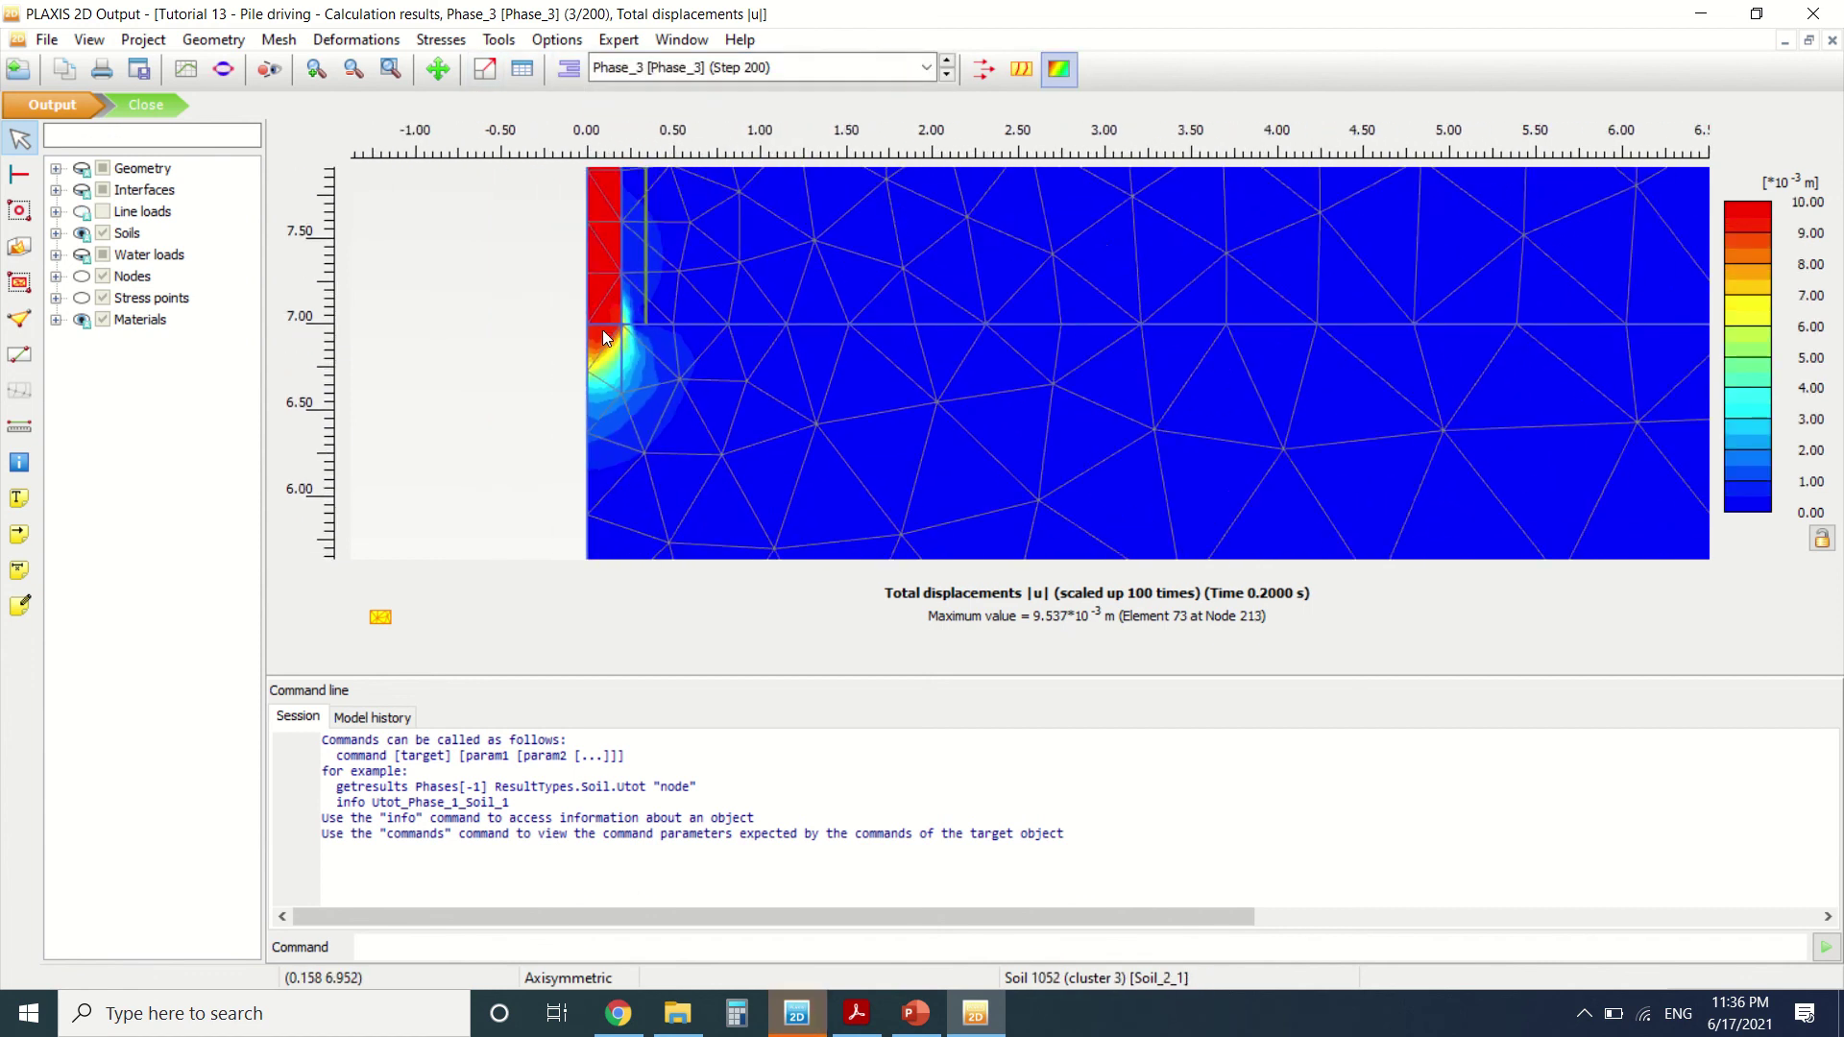
{"action": "scroll", "coordinate": [634, 365], "scroll_direction": "down", "scroll_amount": 5}
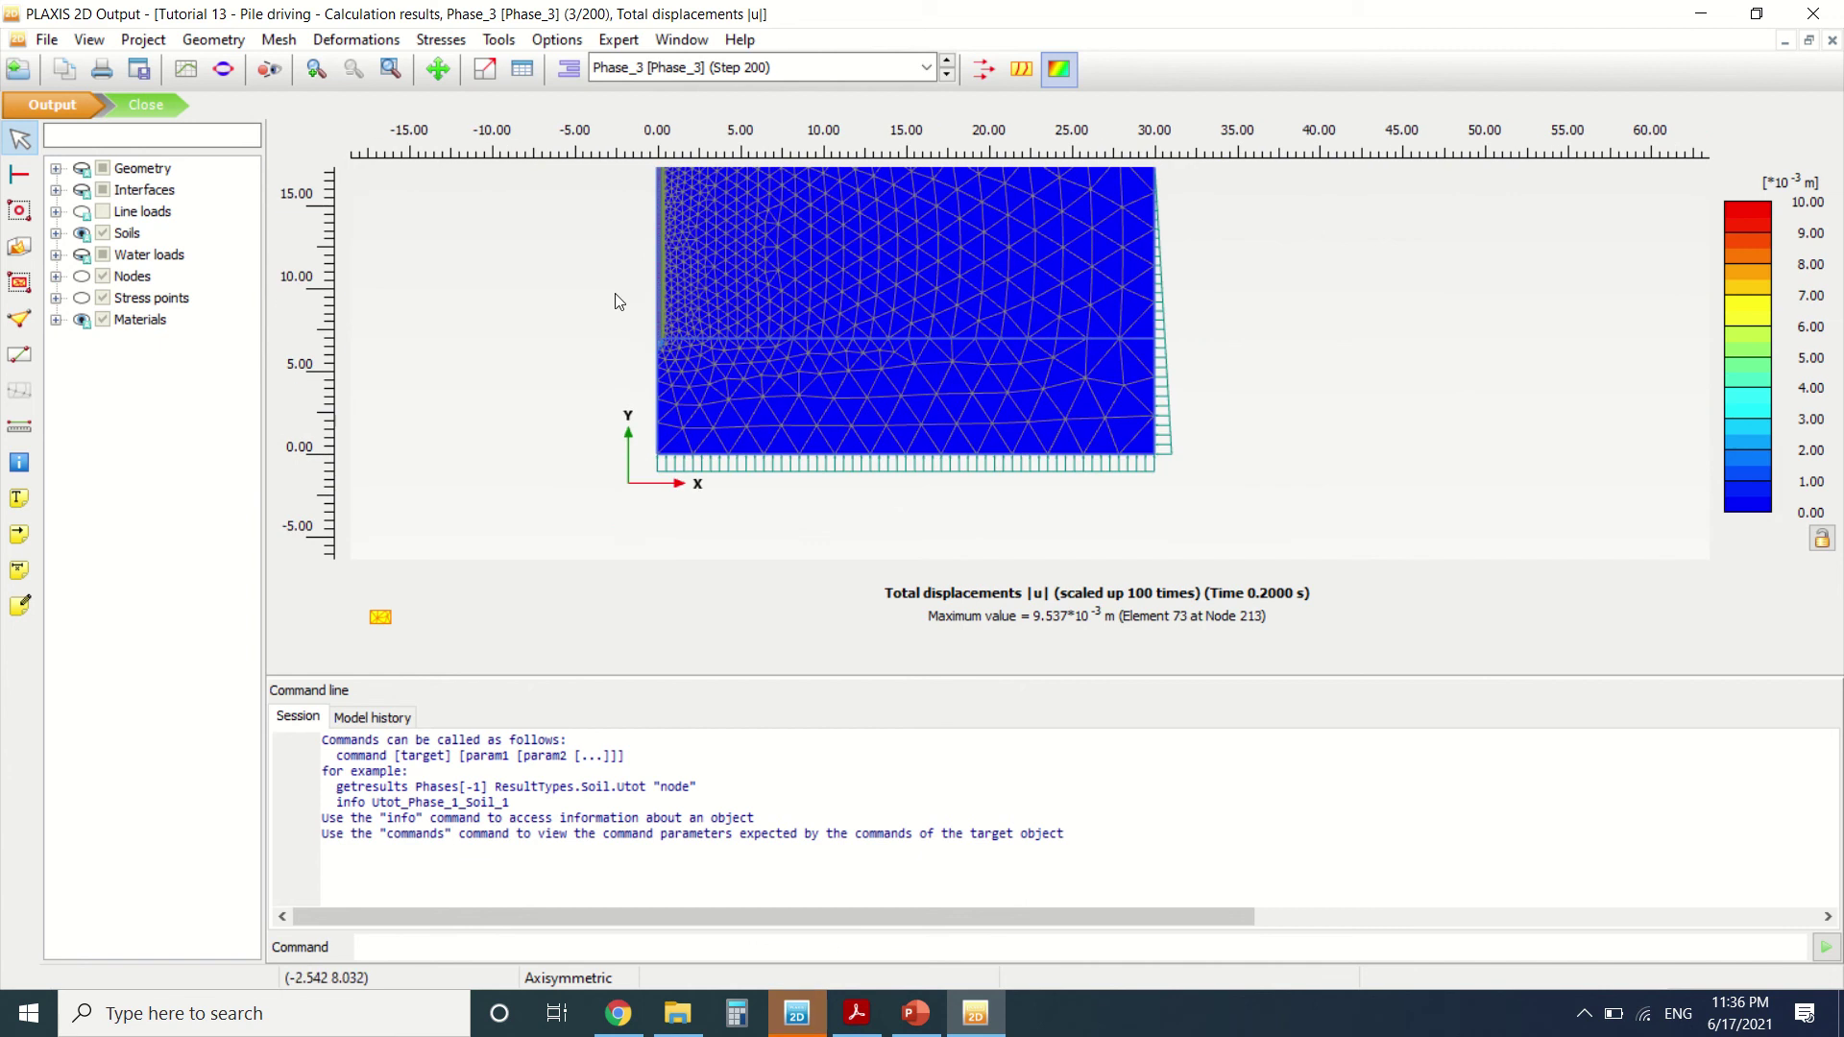
{"action": "scroll", "coordinate": [617, 296], "scroll_direction": "up", "scroll_amount": 2}
{"action": "left_click", "coordinate": [441, 40]}
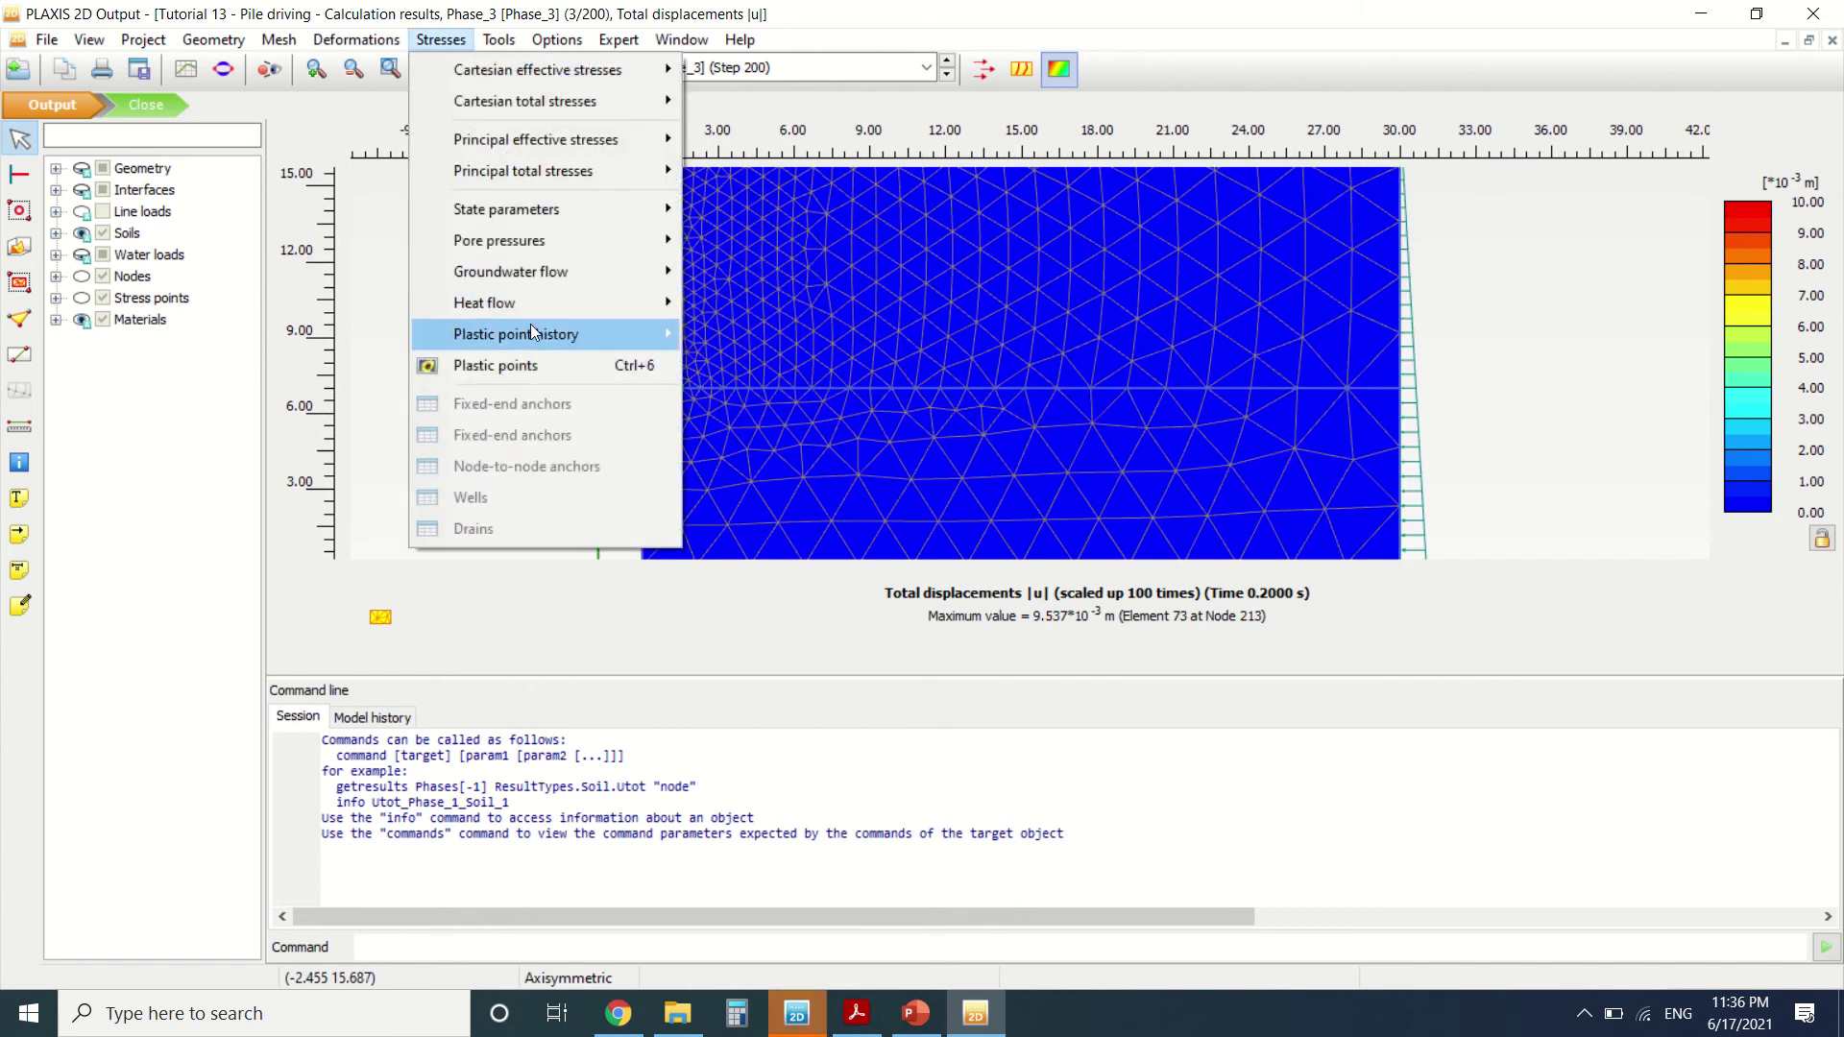
Plot Phase_3's failure plastic point history and inspect the points along the shaft and at the tip.
{"action": "left_click", "coordinate": [701, 341]}
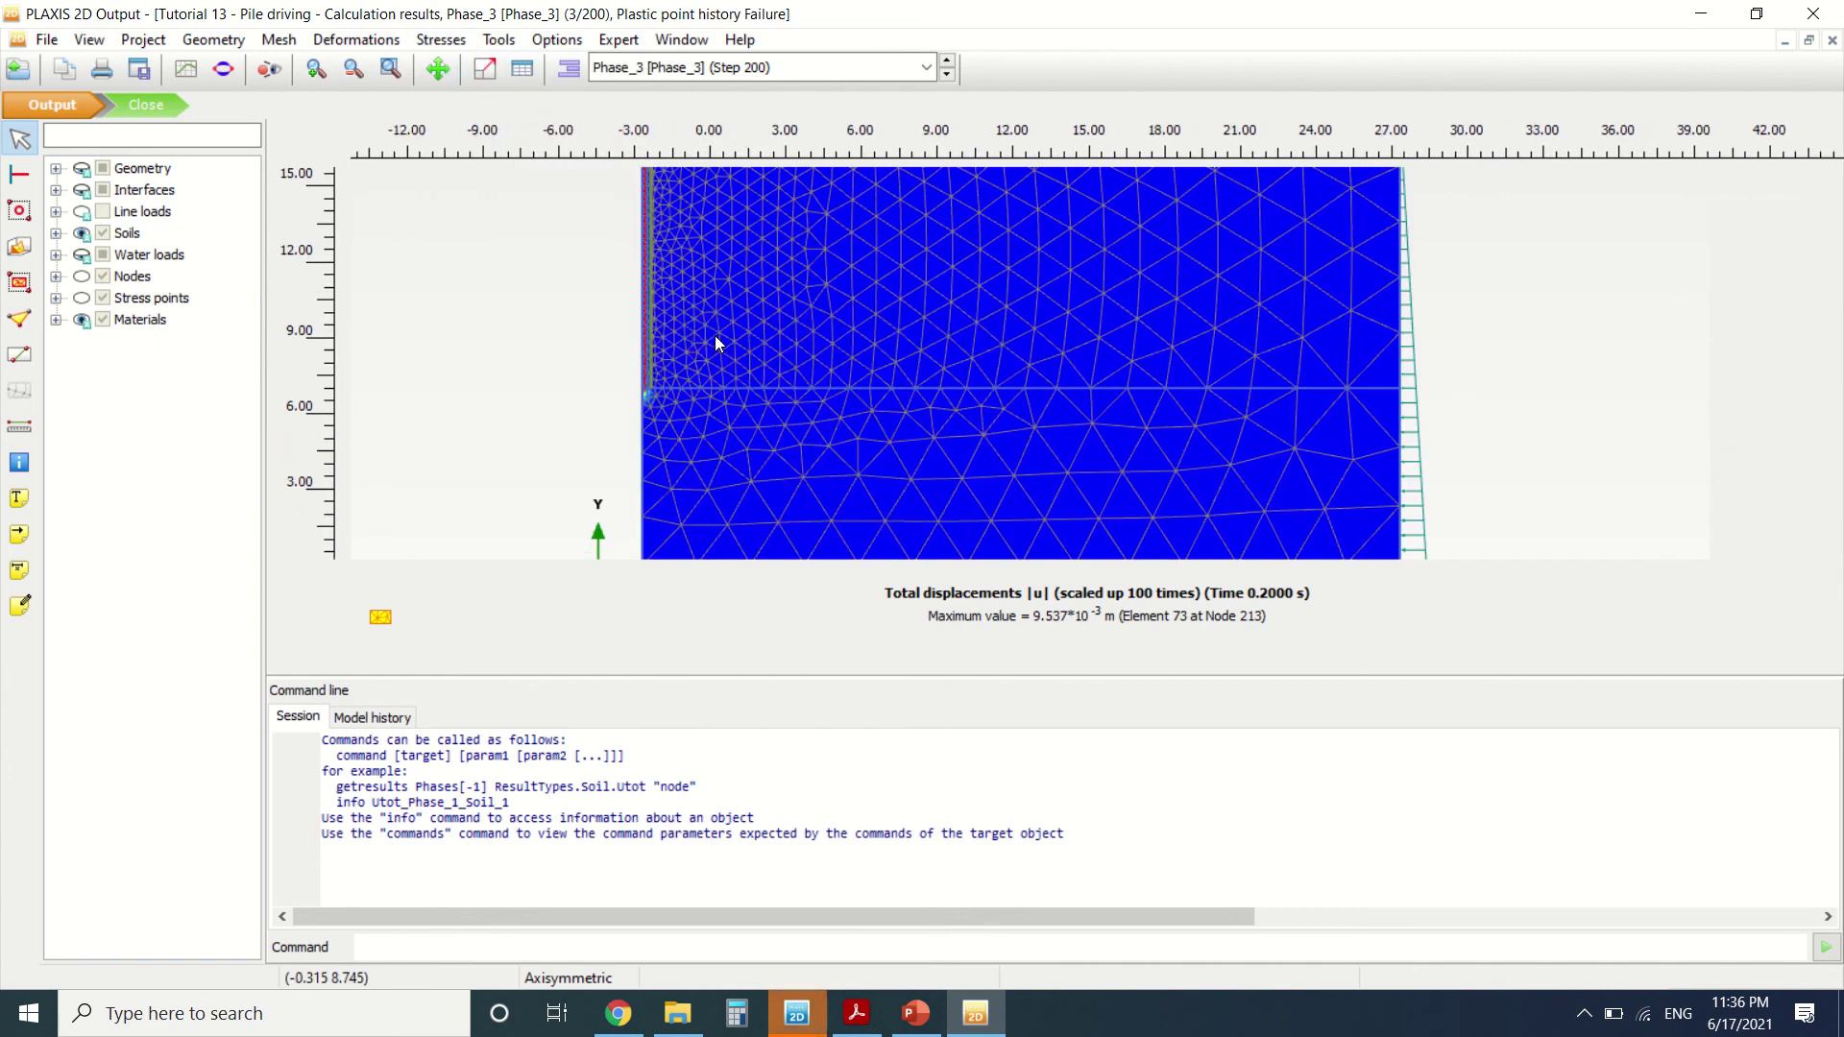
{"action": "scroll", "coordinate": [708, 366], "scroll_direction": "up", "scroll_amount": 10}
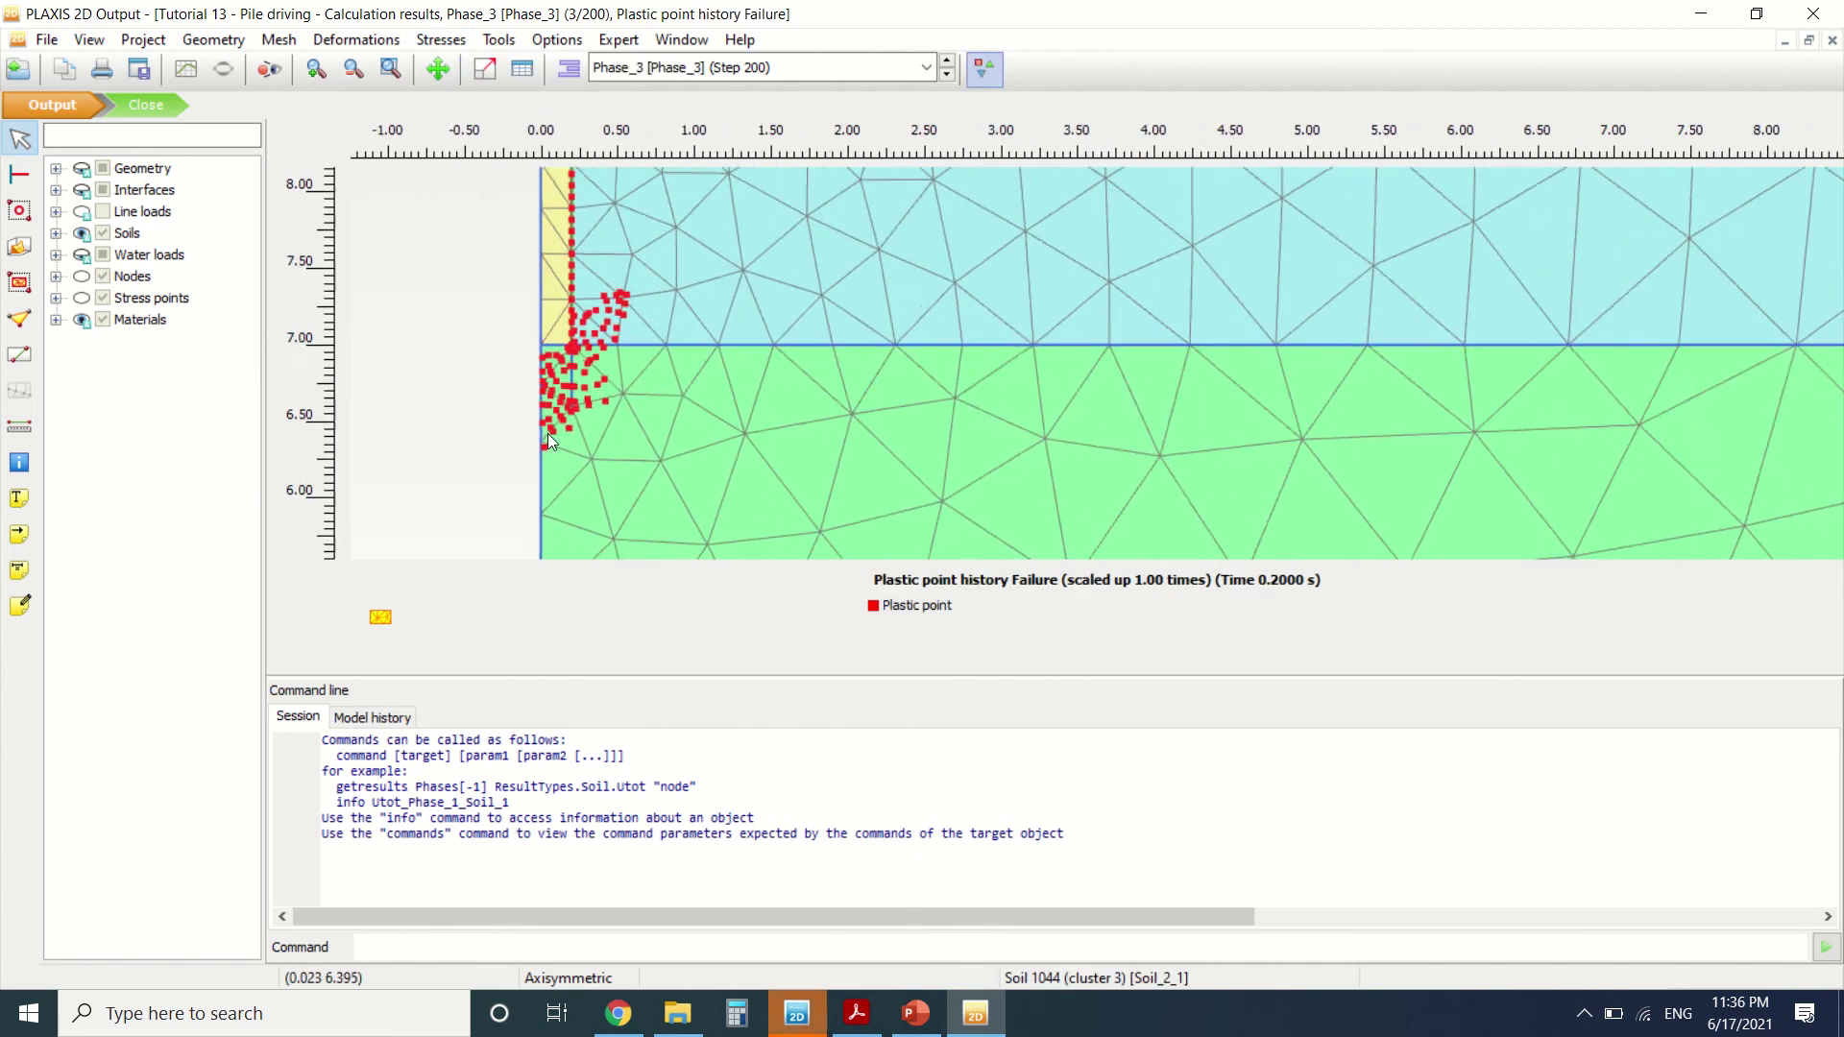
{"action": "scroll", "coordinate": [591, 382], "scroll_direction": "down", "scroll_amount": 5}
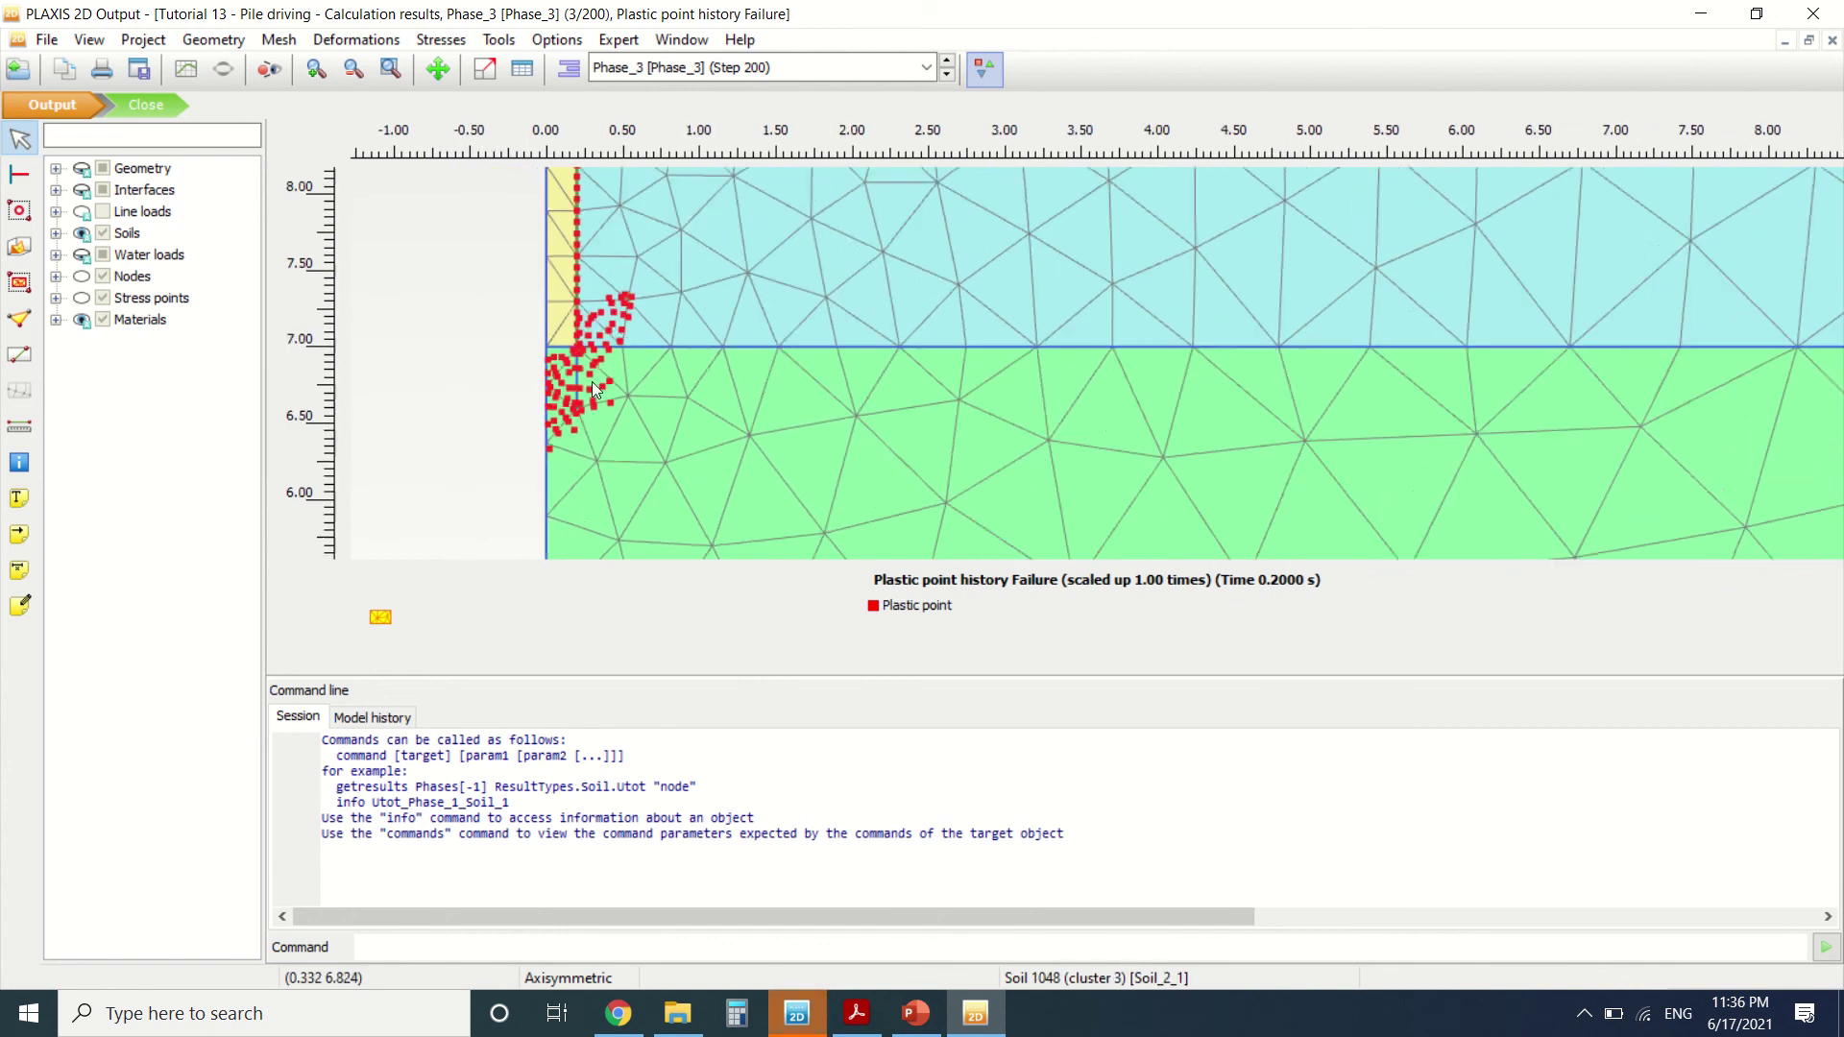
{"action": "scroll", "coordinate": [601, 434], "scroll_direction": "down", "scroll_amount": 8}
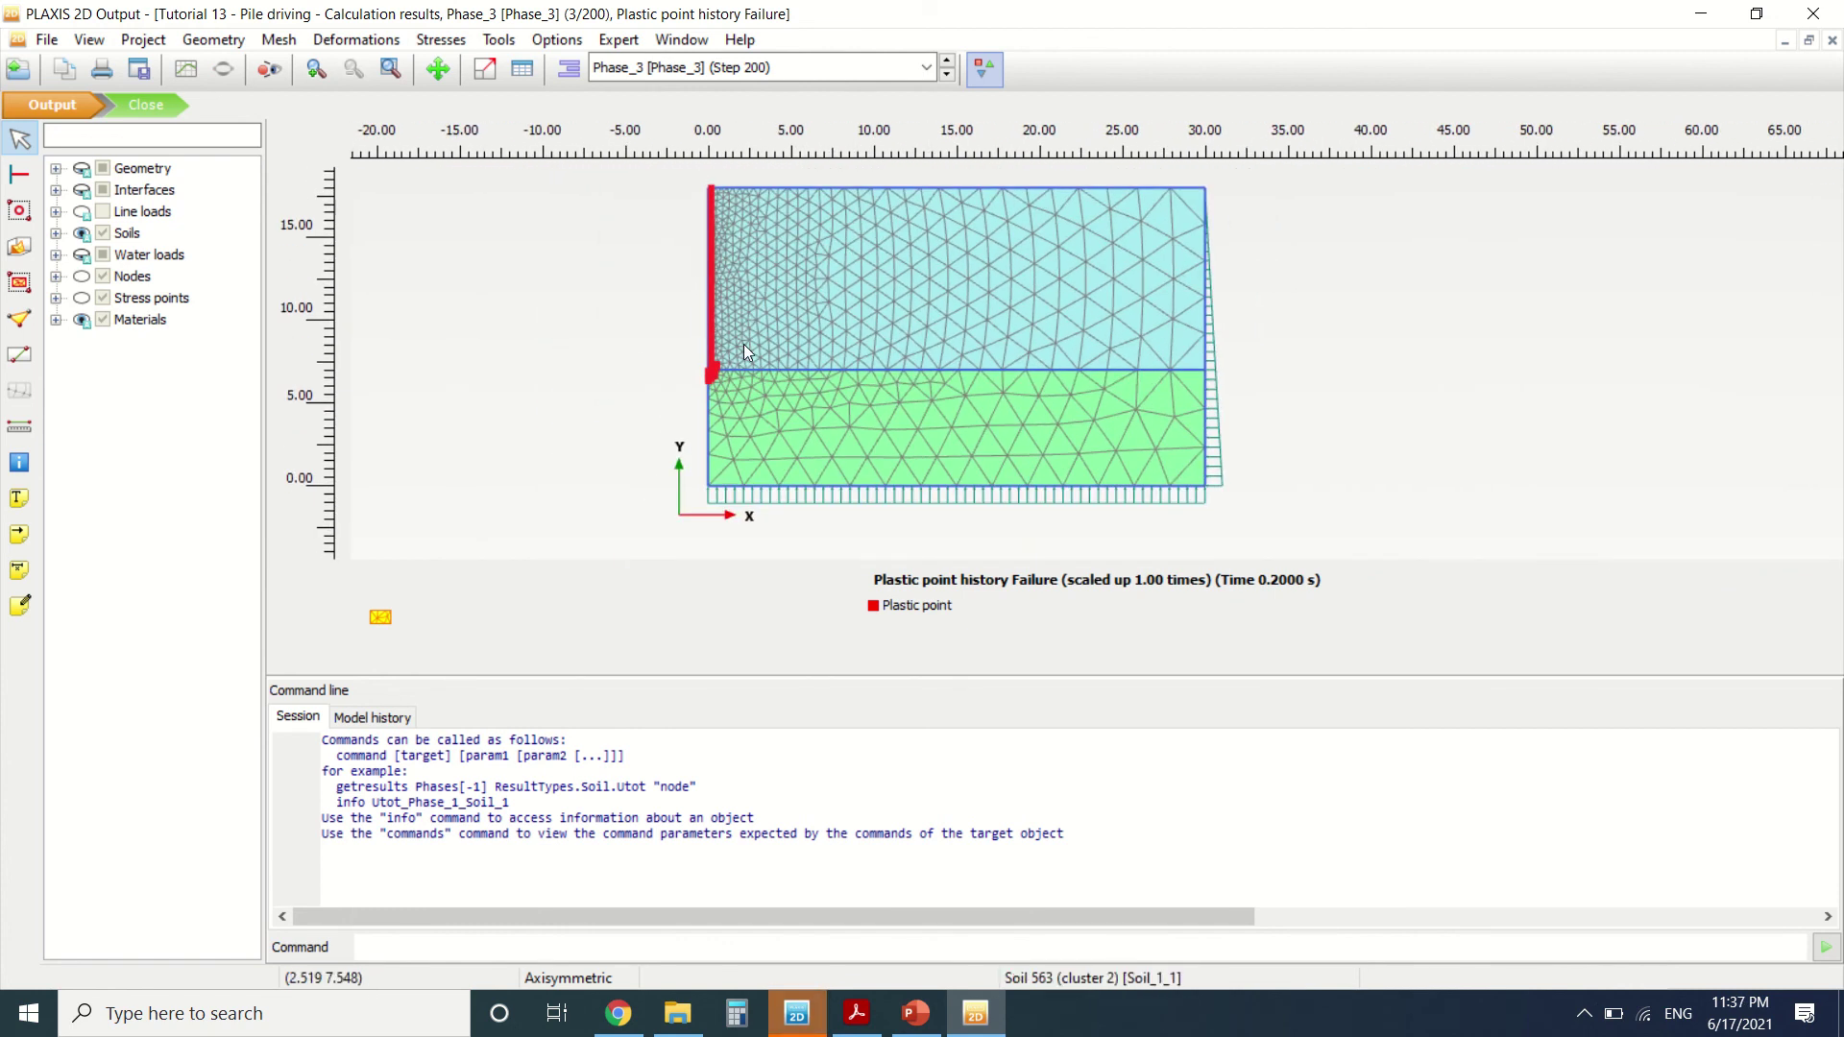
{"action": "scroll", "coordinate": [724, 199], "scroll_direction": "up", "scroll_amount": 6}
{"action": "scroll", "coordinate": [657, 288], "scroll_direction": "down", "scroll_amount": 4}
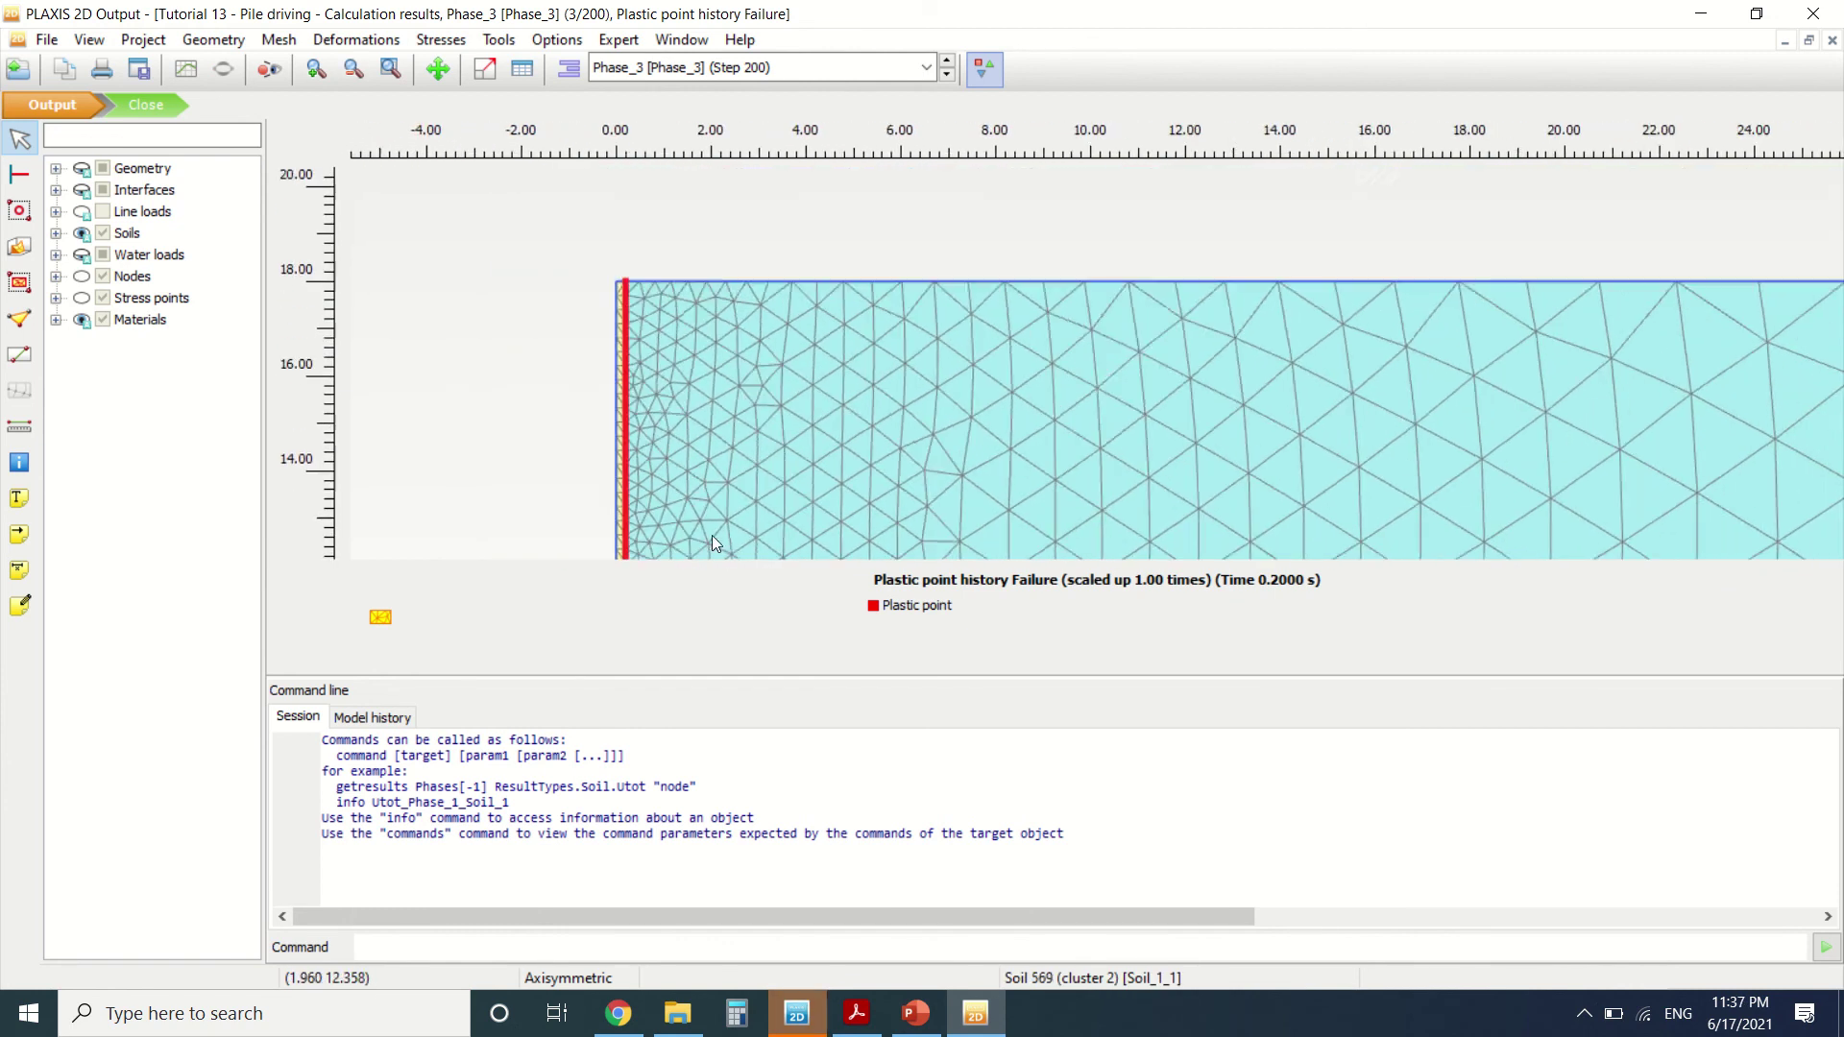
{"action": "scroll", "coordinate": [601, 272], "scroll_direction": "up", "scroll_amount": 1}
{"action": "scroll", "coordinate": [601, 267], "scroll_direction": "up", "scroll_amount": 5}
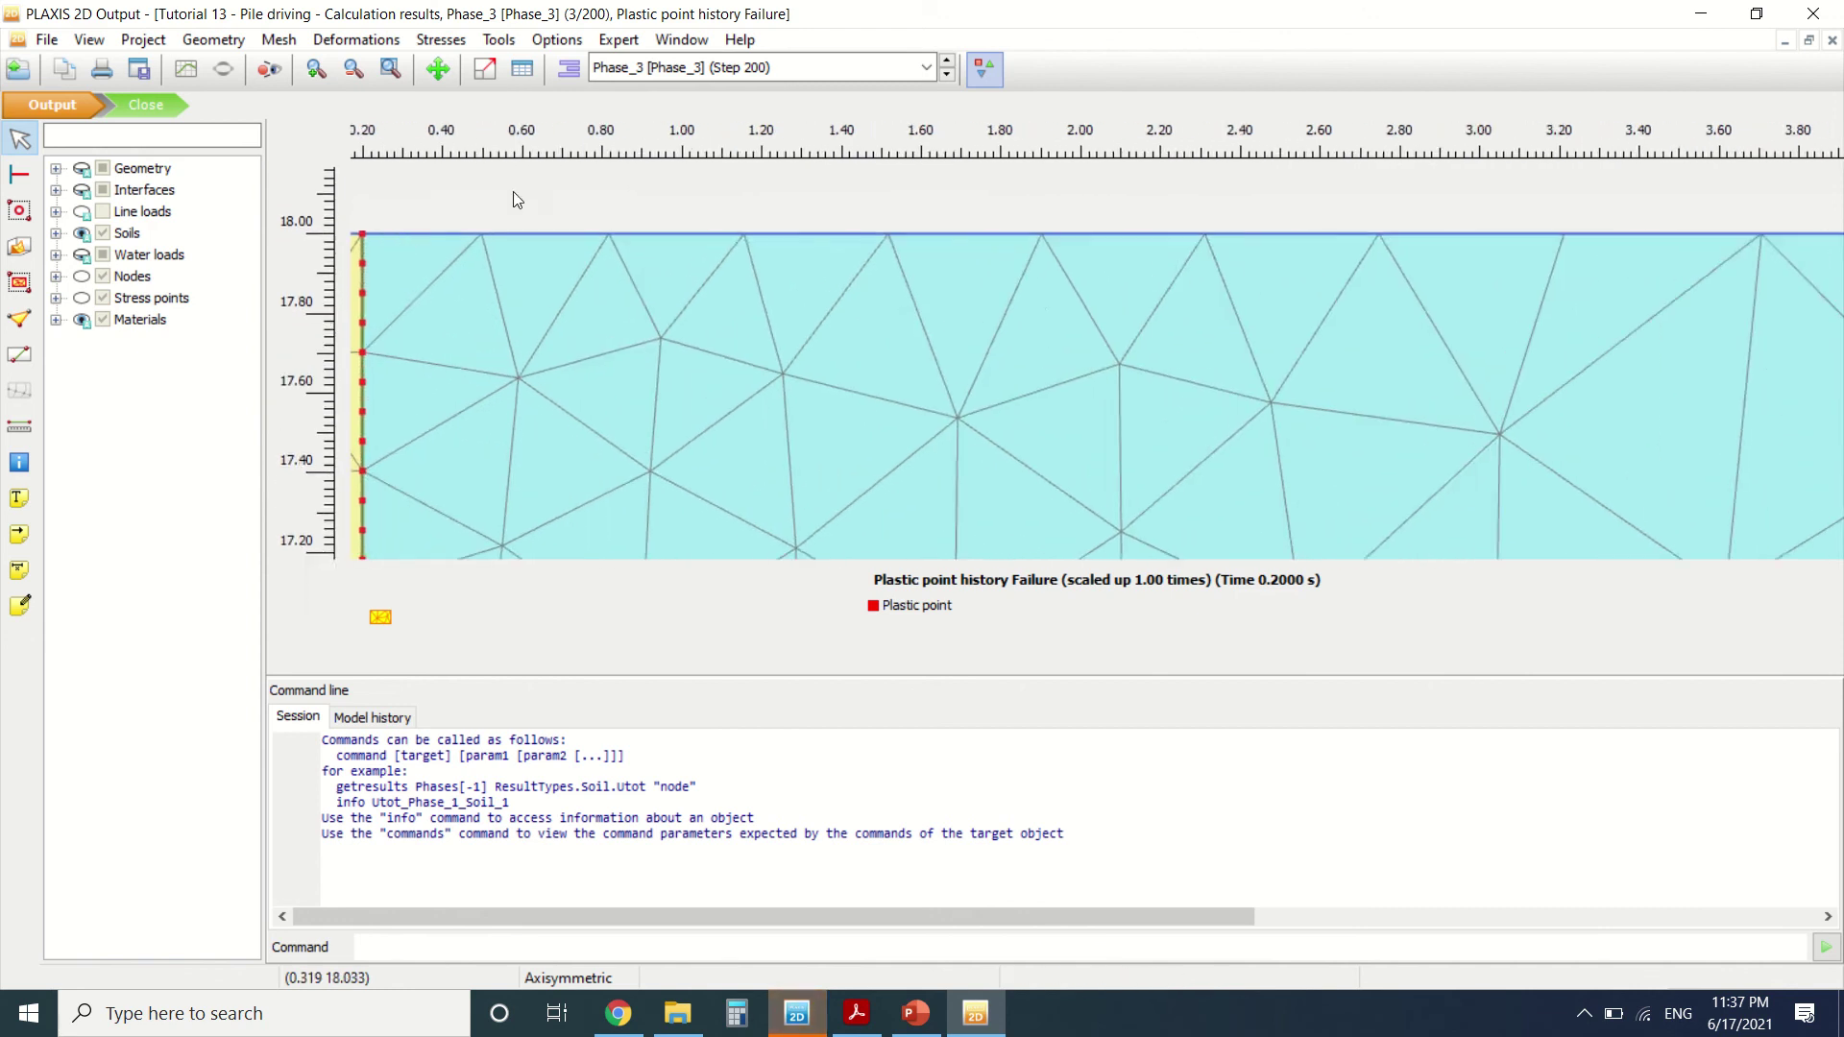
{"action": "scroll", "coordinate": [705, 181], "scroll_direction": "down", "scroll_amount": 3}
{"action": "scroll", "coordinate": [697, 221], "scroll_direction": "down", "scroll_amount": 3}
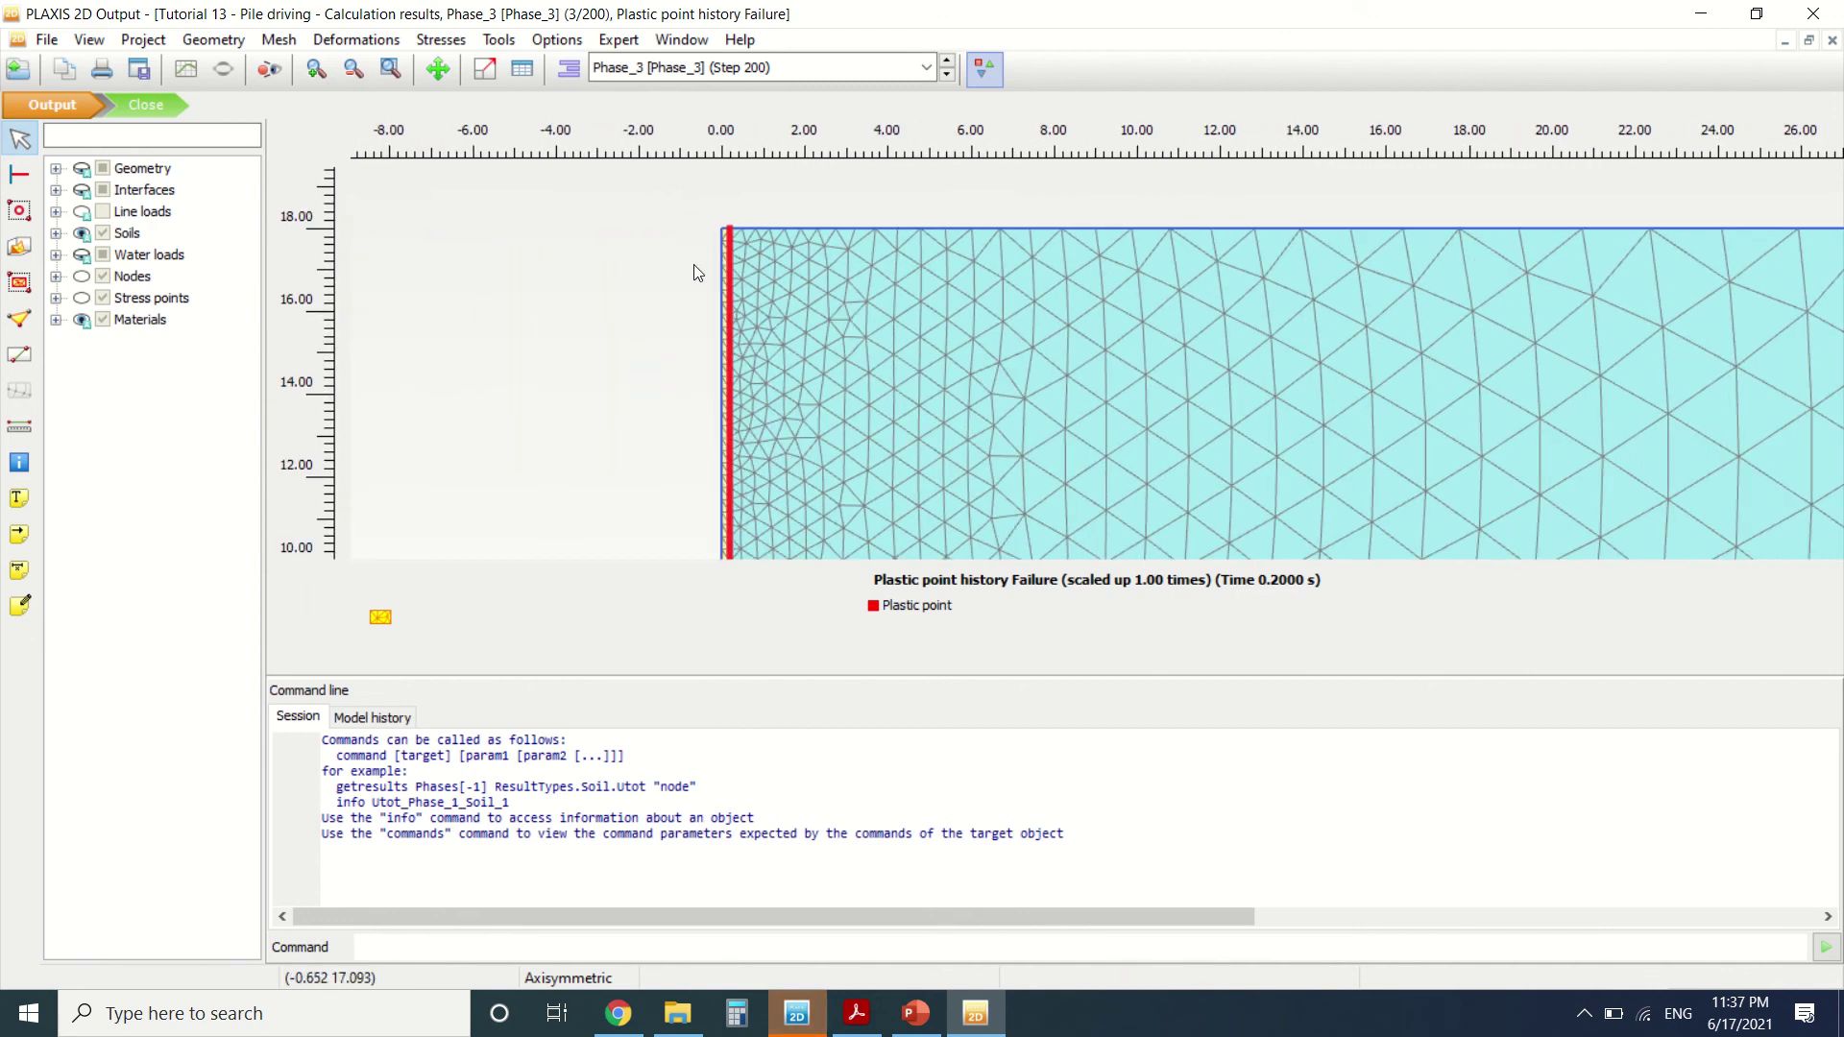
{"action": "scroll", "coordinate": [677, 231], "scroll_direction": "down", "scroll_amount": 2}
{"action": "scroll", "coordinate": [703, 445], "scroll_direction": "up", "scroll_amount": 6}
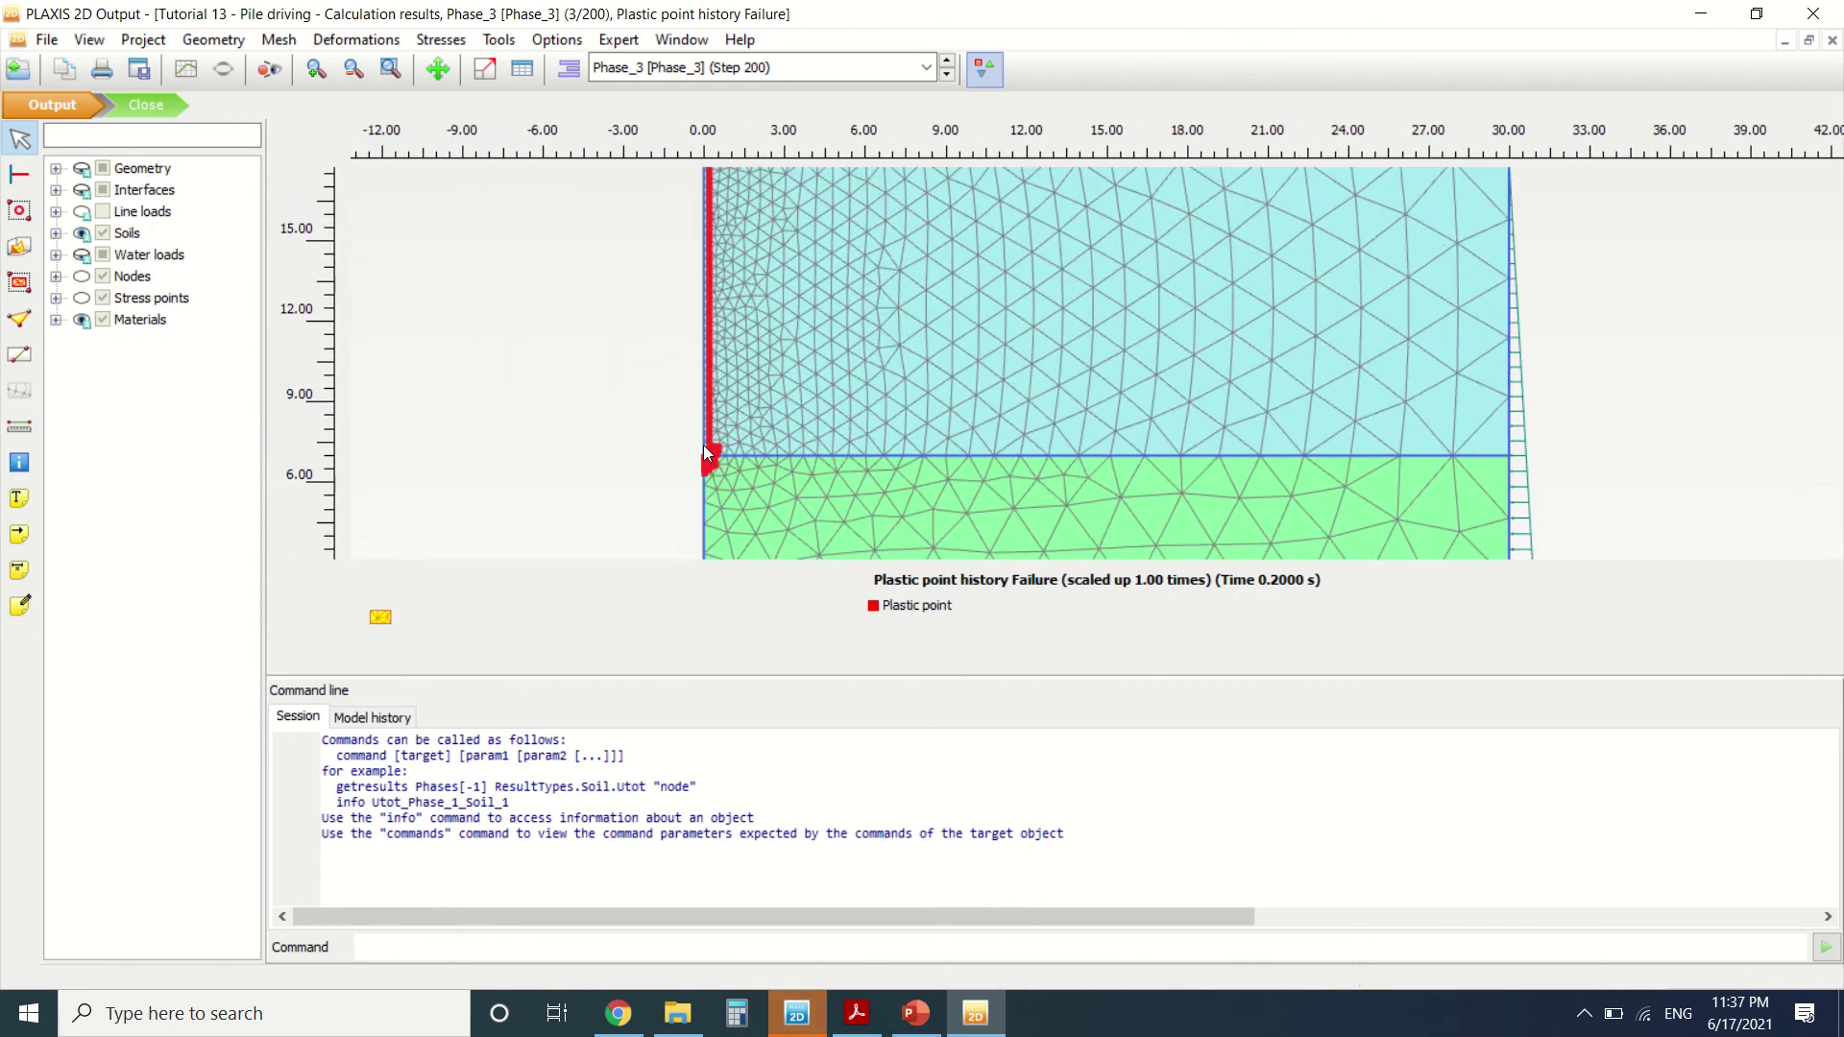
{"action": "scroll", "coordinate": [648, 481], "scroll_direction": "up", "scroll_amount": 5}
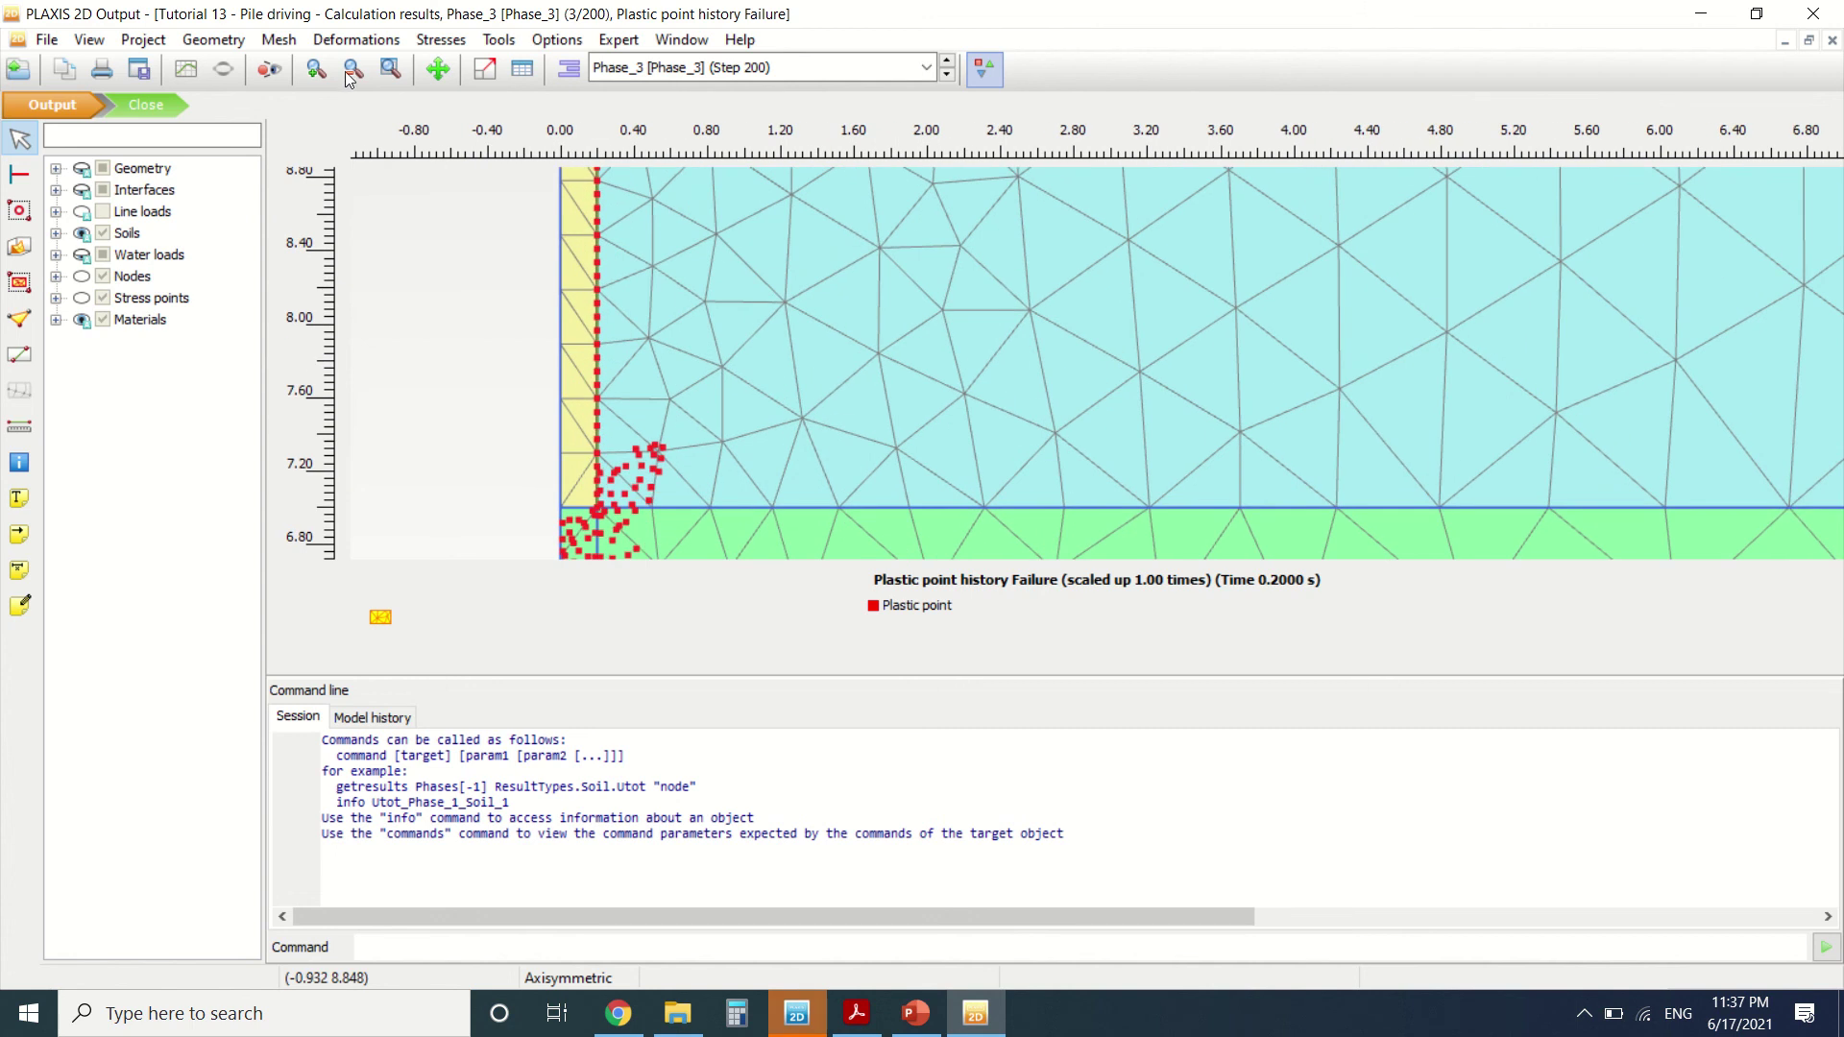
Create Chart 1 plotting Node 215's total displacement |u| against Dynamic time.
{"action": "left_click", "coordinate": [186, 69]}
{"action": "left_click", "coordinate": [924, 634]}
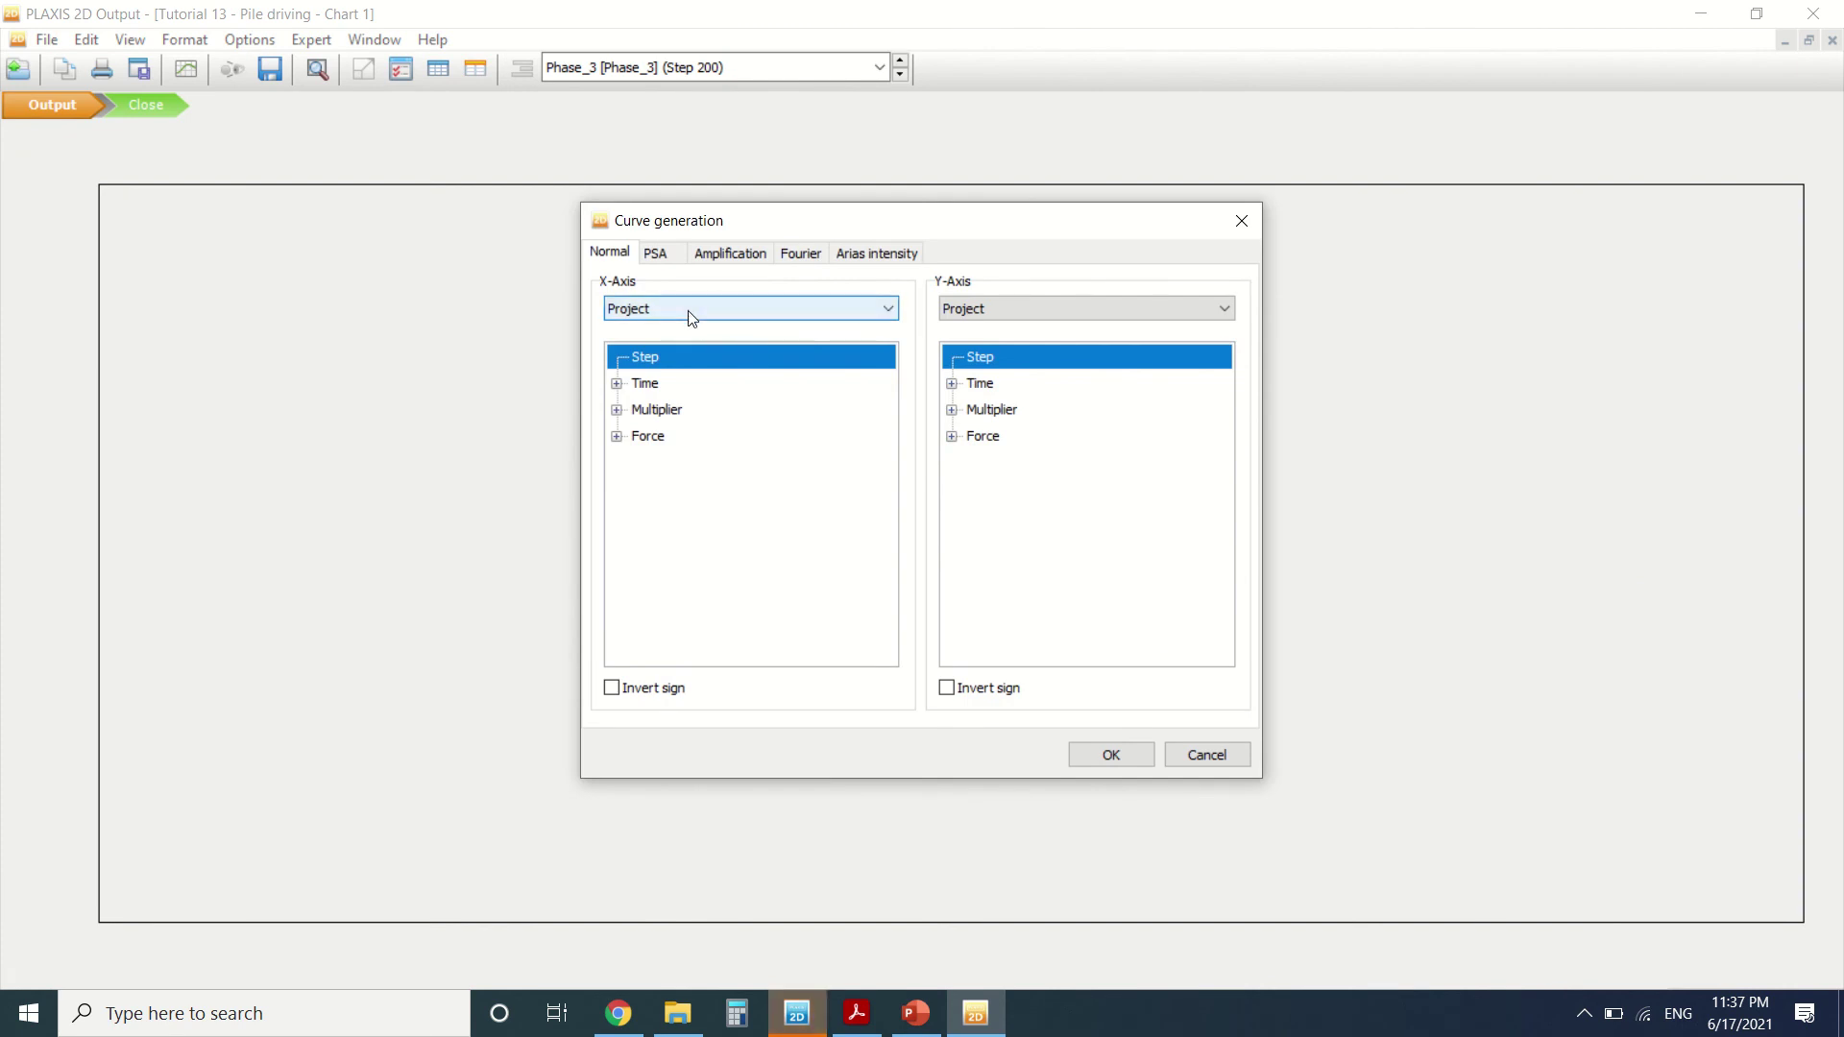
{"action": "left_click", "coordinate": [617, 384]}
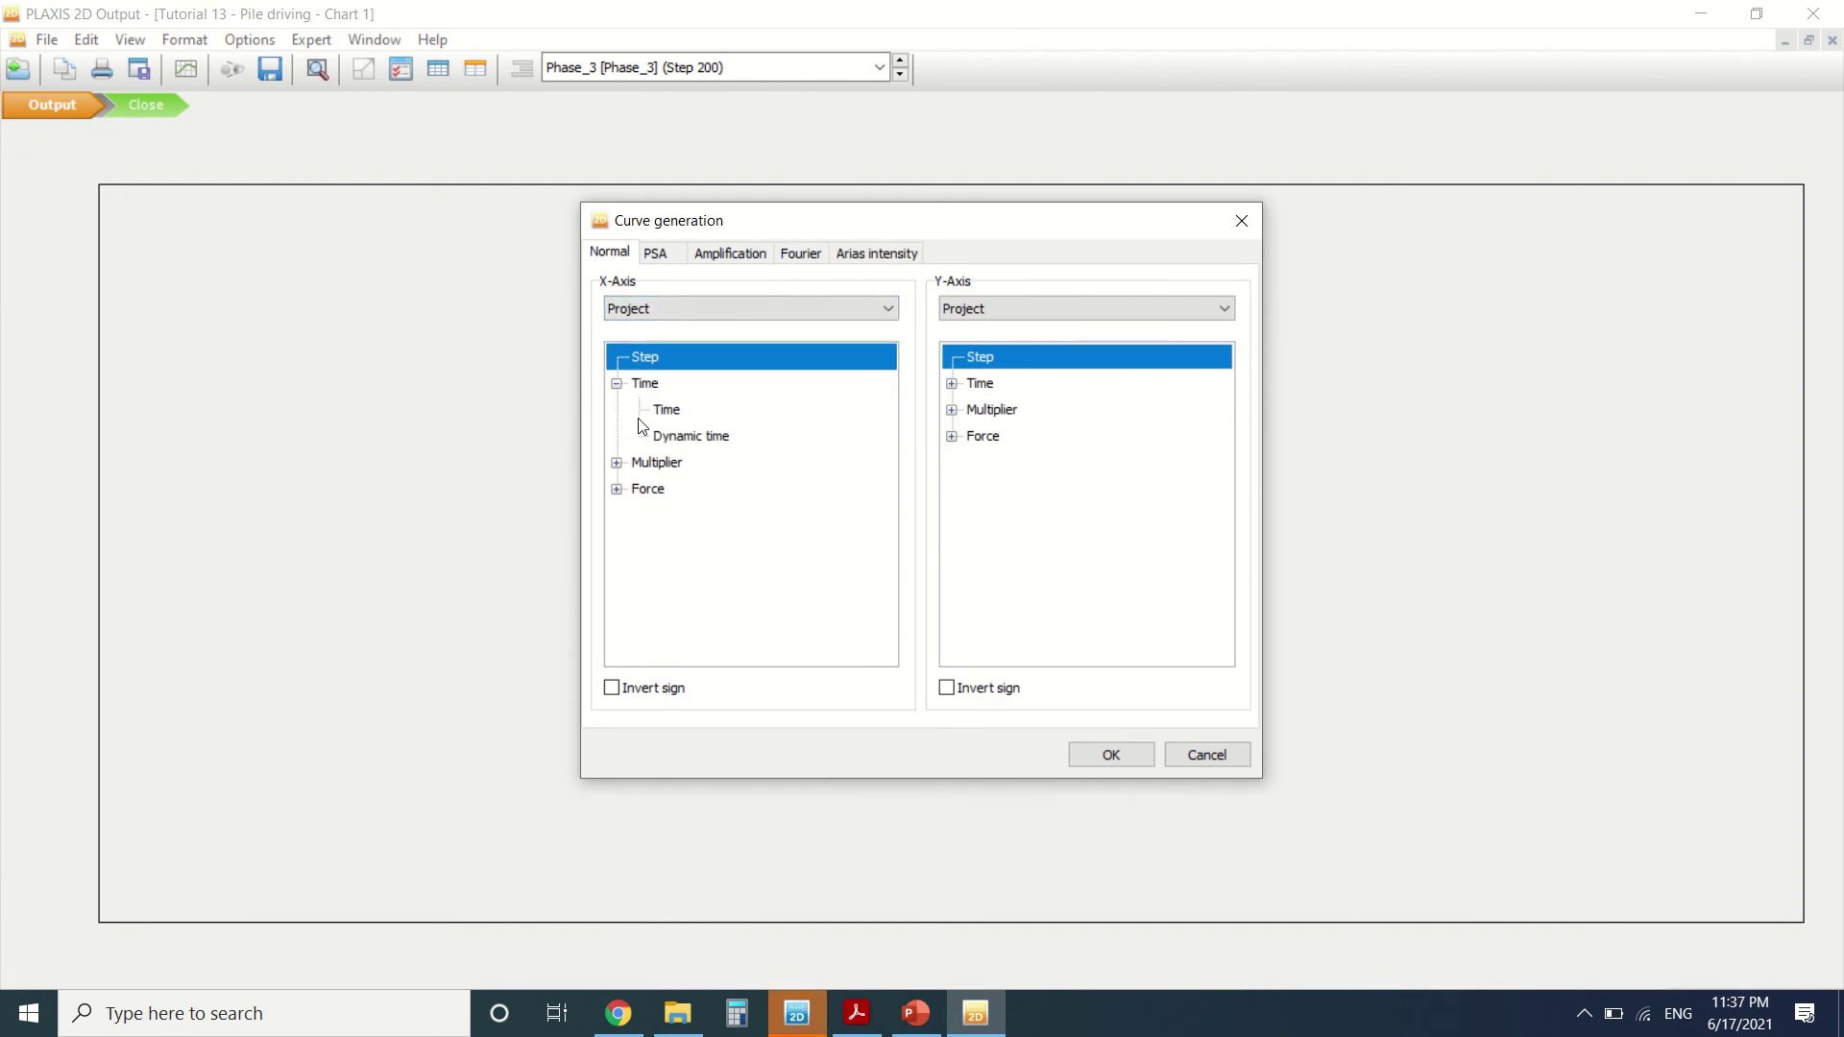
{"action": "left_click", "coordinate": [687, 434]}
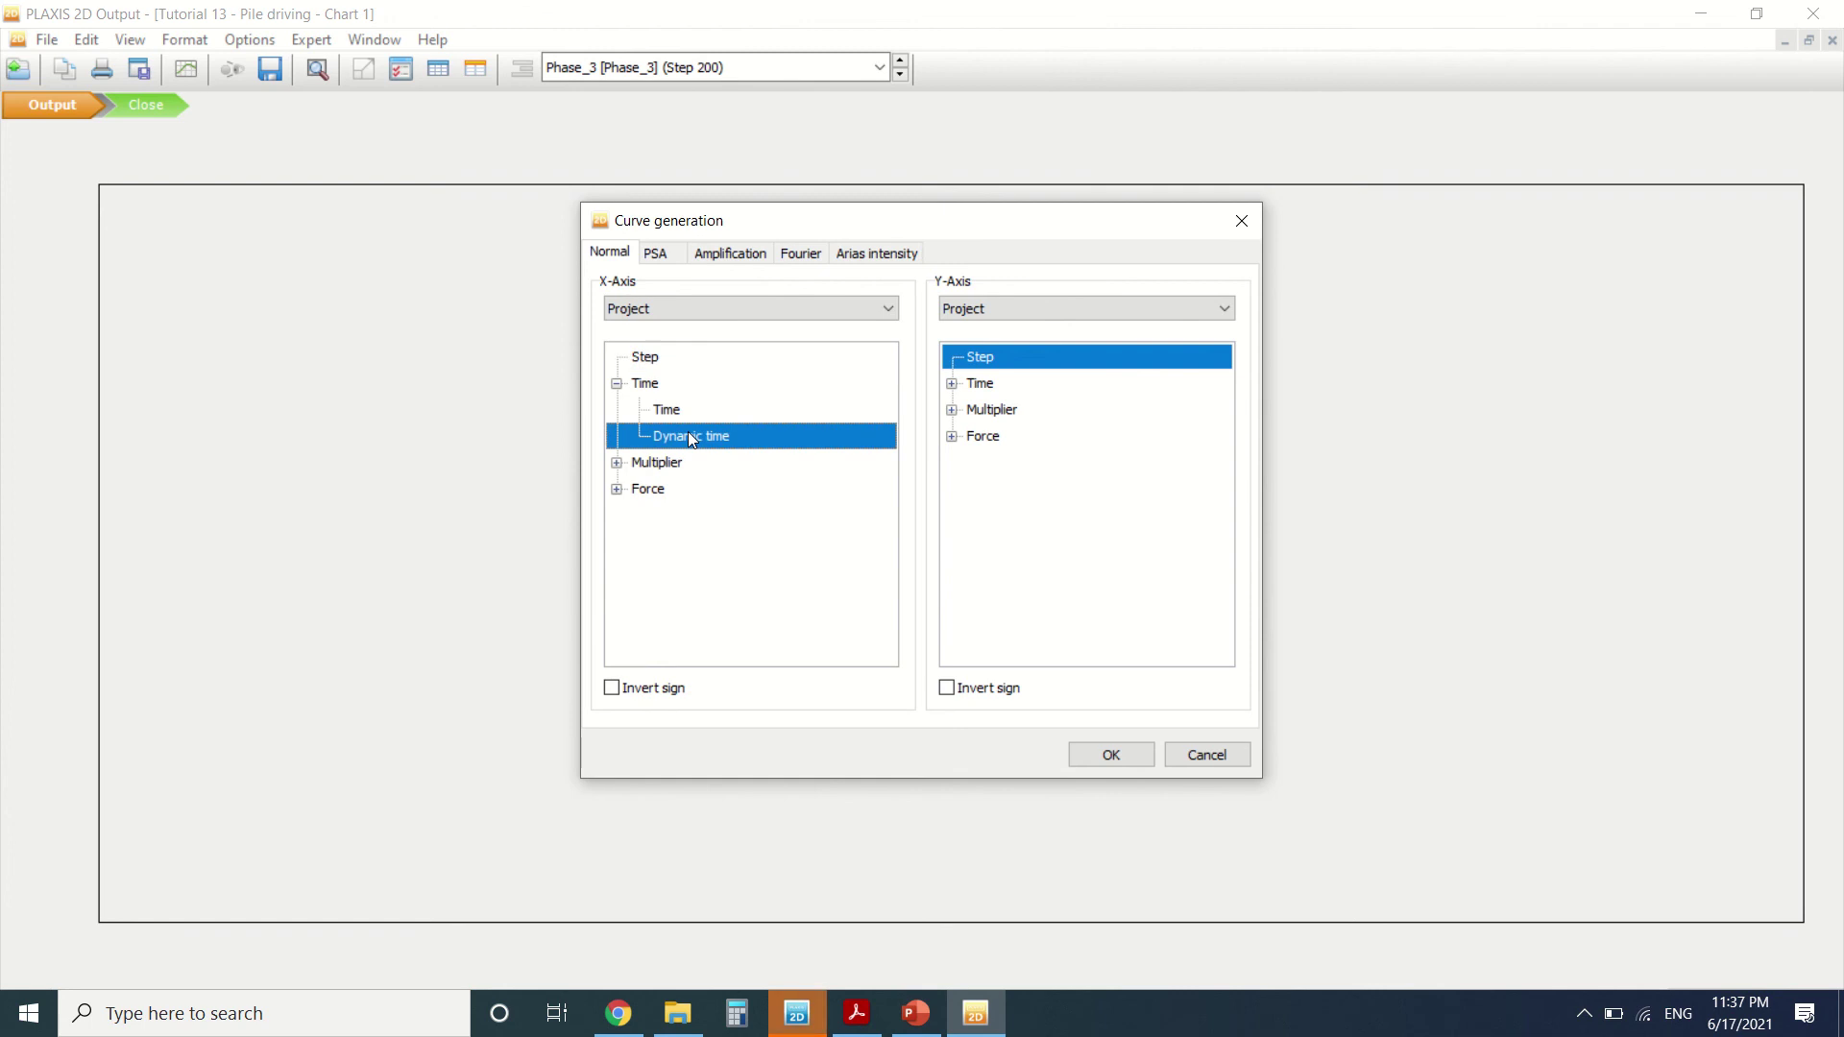
{"action": "left_click", "coordinate": [970, 299]}
{"action": "left_click", "coordinate": [1002, 345]}
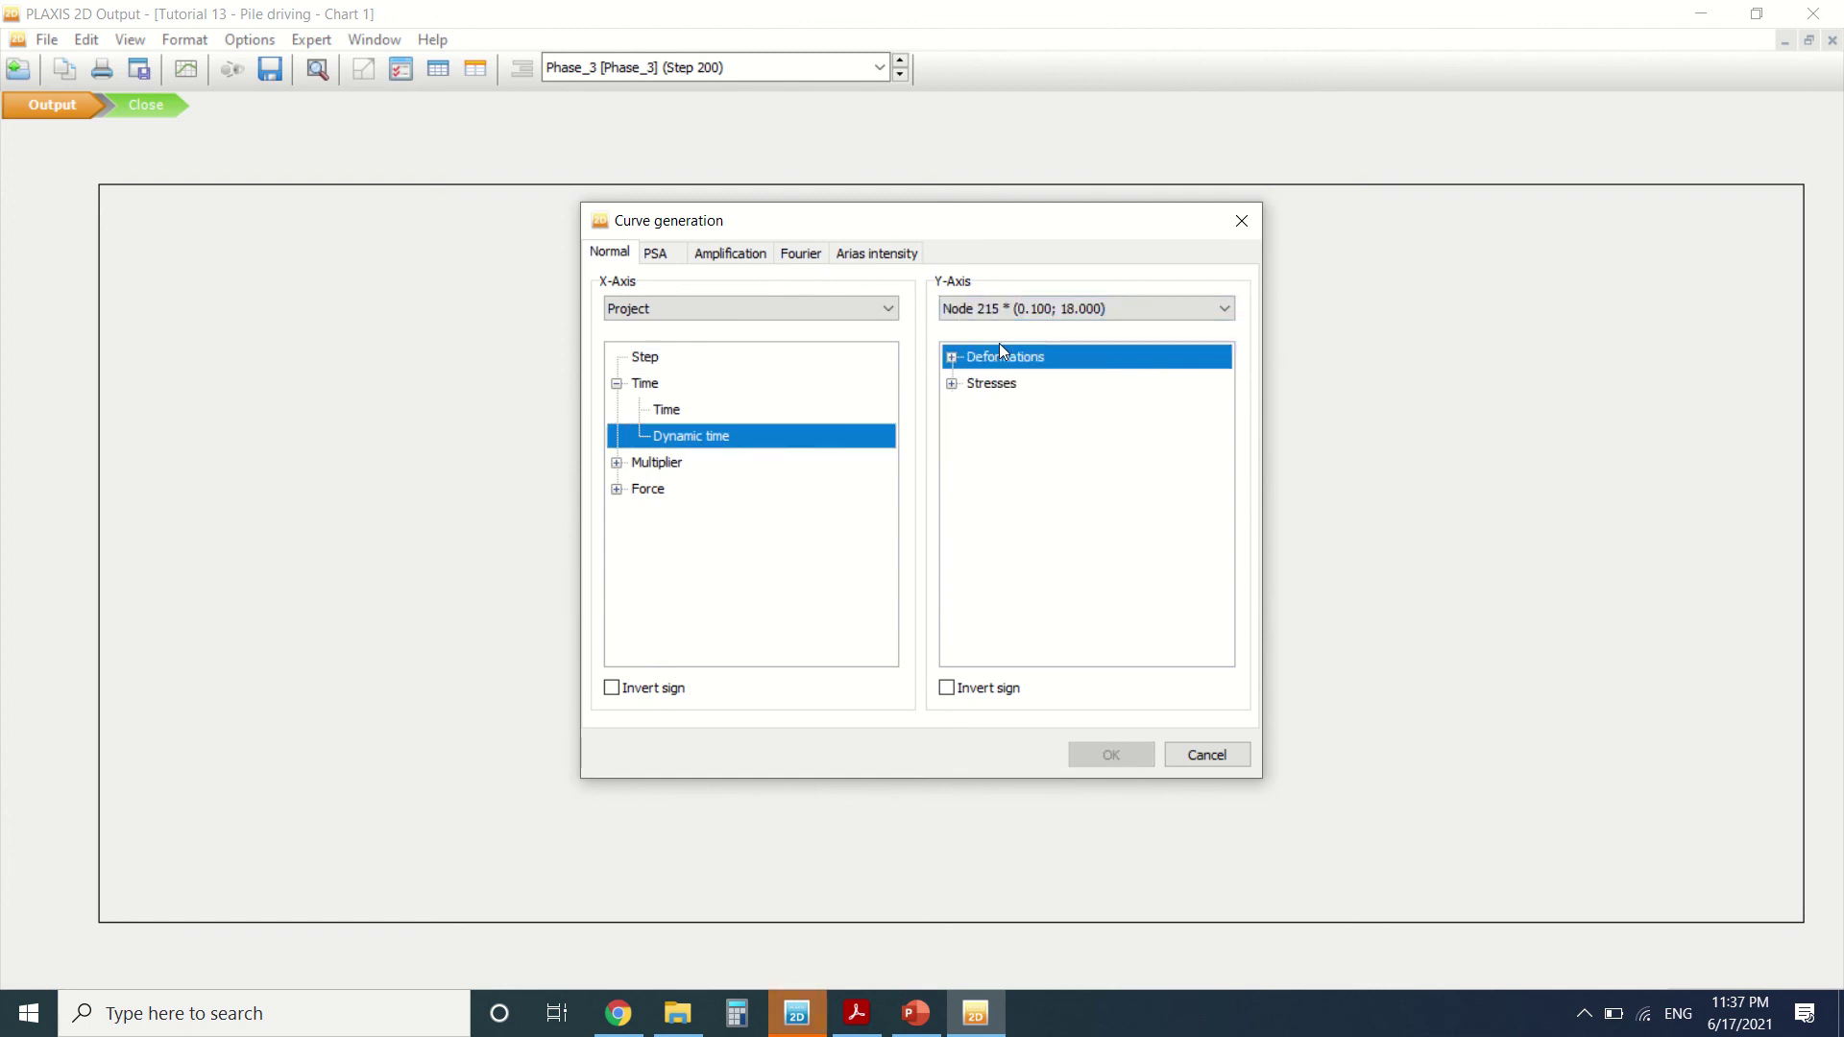
{"action": "left_click", "coordinate": [952, 357]}
{"action": "left_click", "coordinate": [973, 383]}
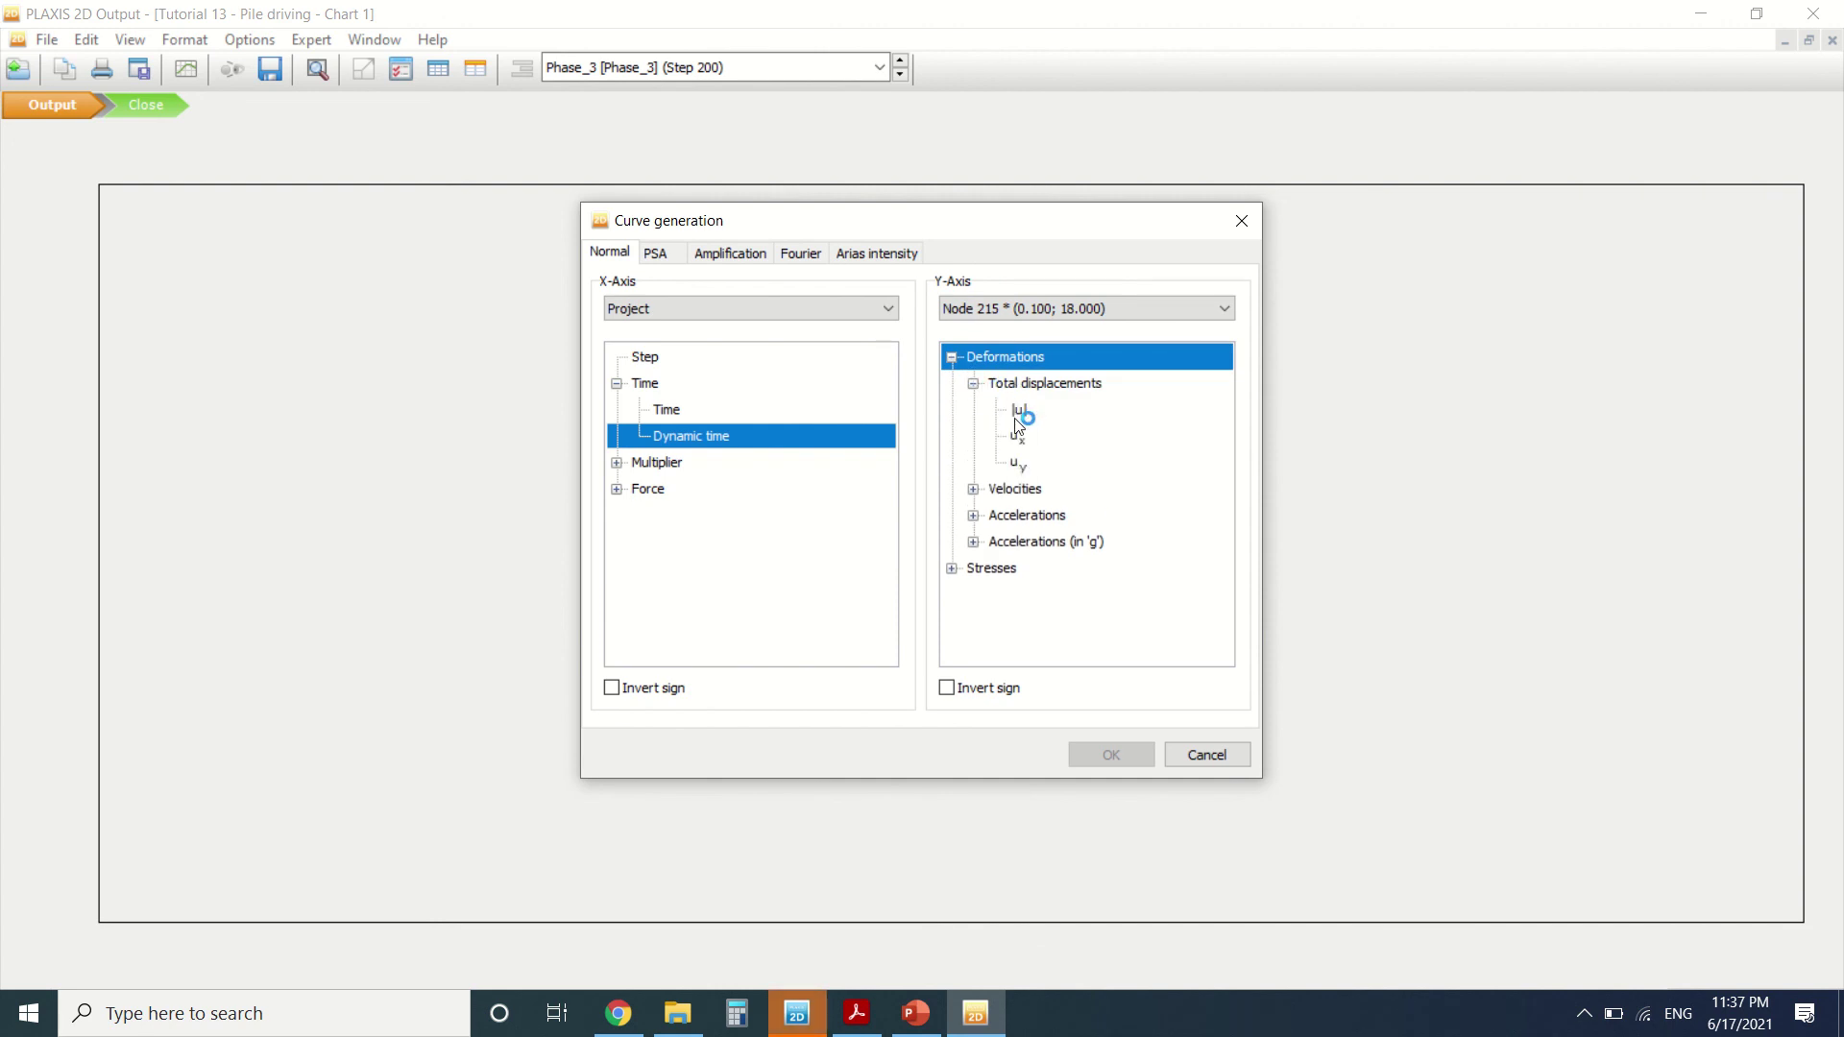
{"action": "left_click", "coordinate": [1018, 411]}
Generate Node 215's |u| versus dynamic time curve and read its peak of about 0.013 m near 0.027 s.
{"action": "left_click", "coordinate": [1112, 754]}
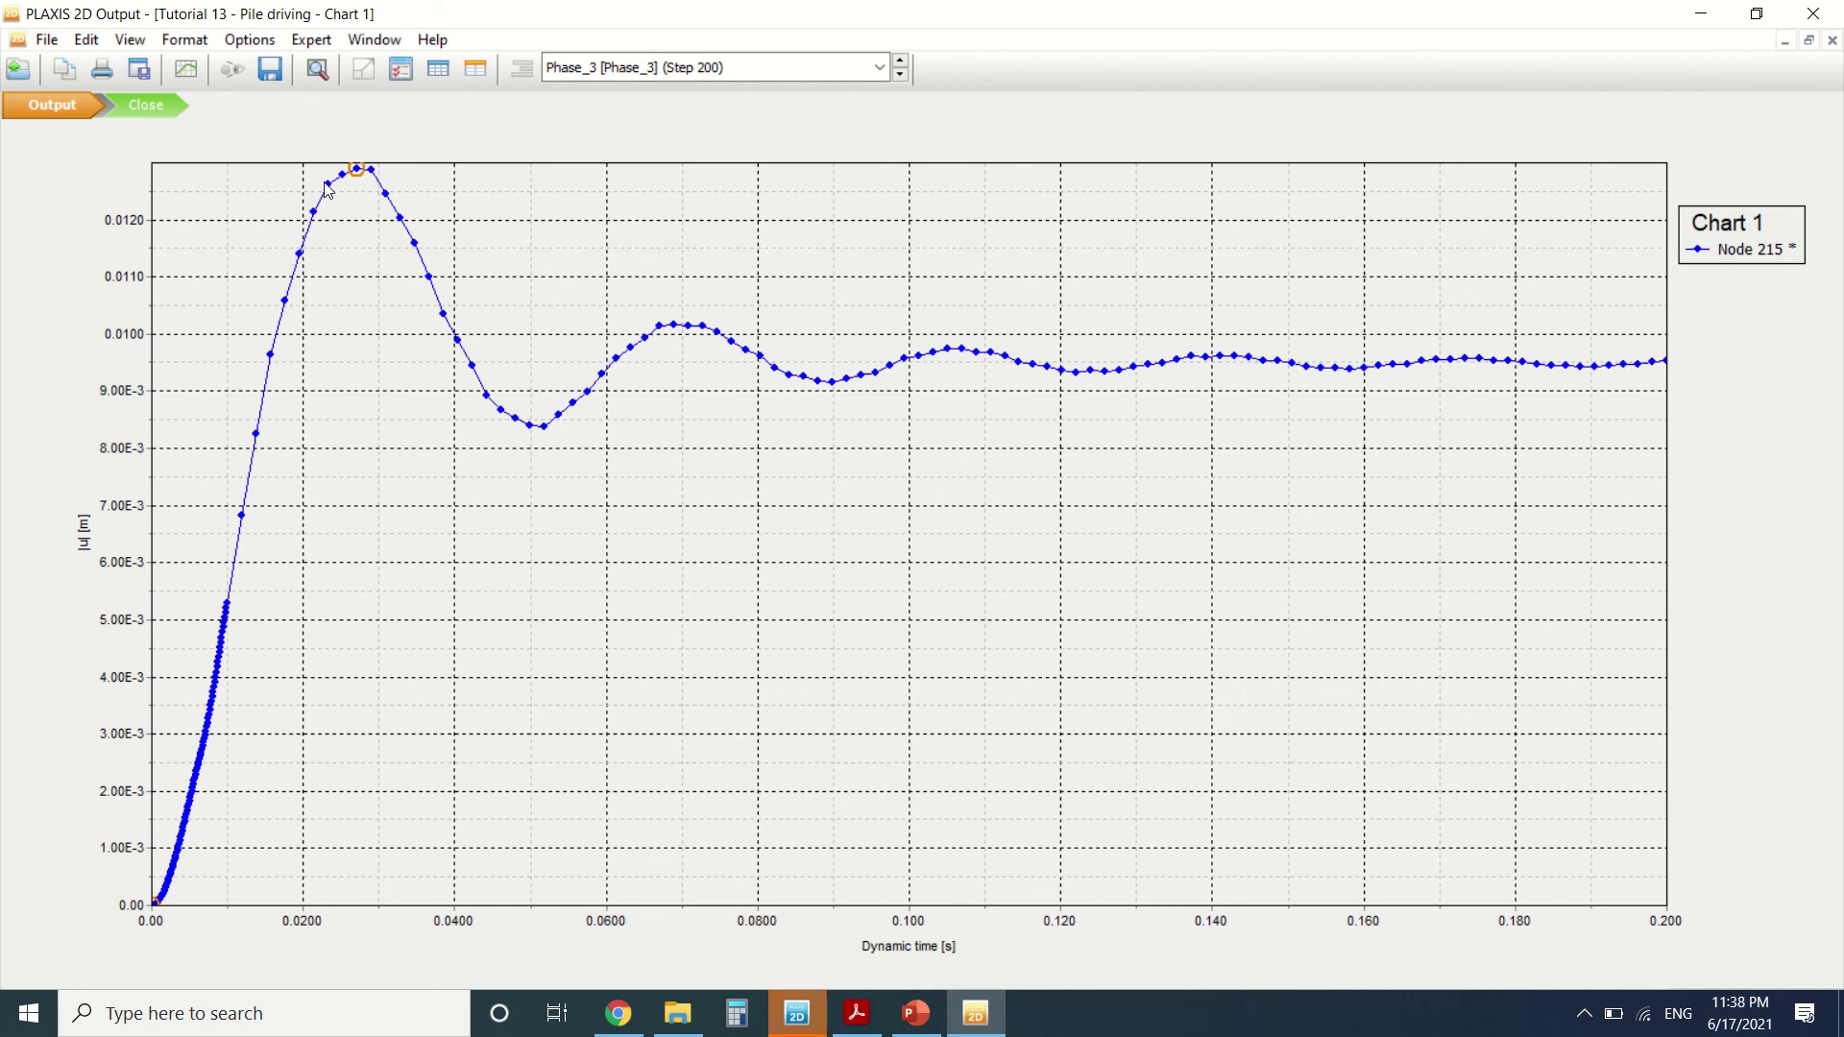
{"action": "mouse_move", "coordinate": [361, 174]}
In PLAXIS 2D Input, compare Phase_2's 0.01 s and Phase_3's 0.19 s dynamic intervals, ending on Phase_2.
{"action": "left_click", "coordinate": [782, 1011]}
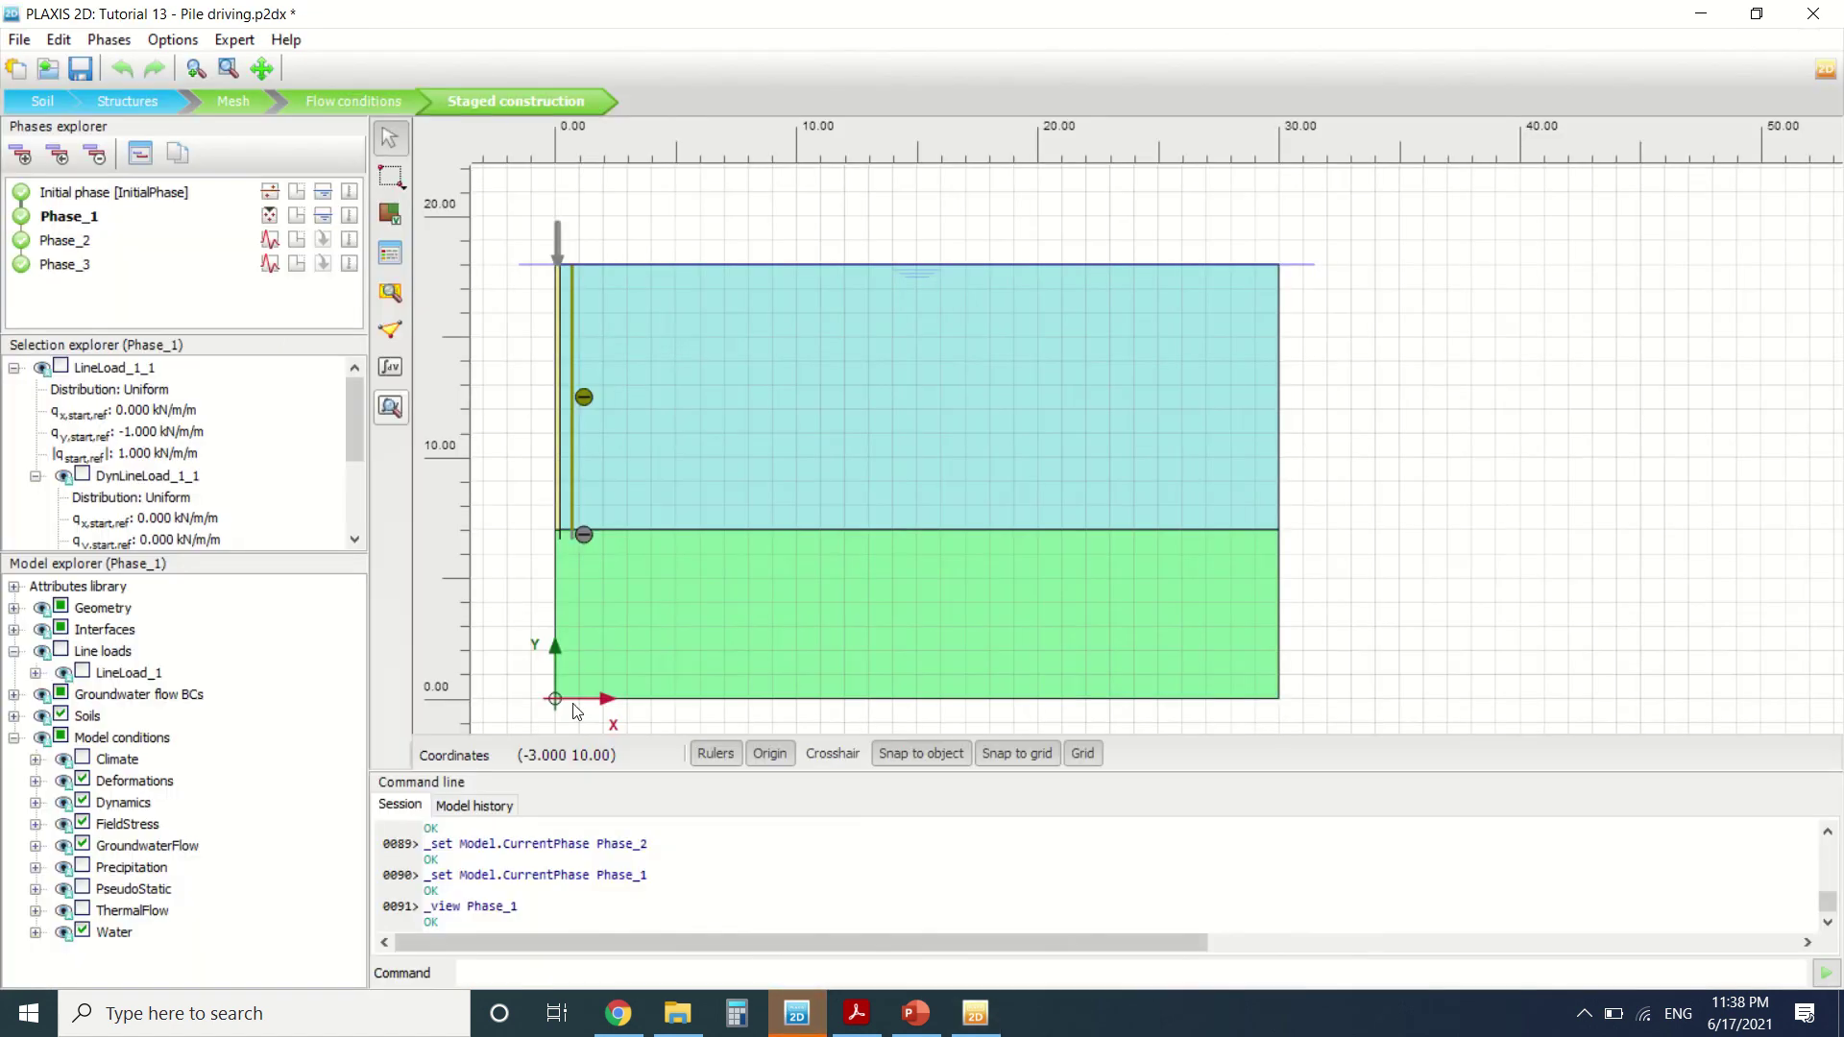
{"action": "double_click", "coordinate": [116, 246]}
{"action": "scroll", "coordinate": [213, 519], "scroll_direction": "down", "scroll_amount": 3}
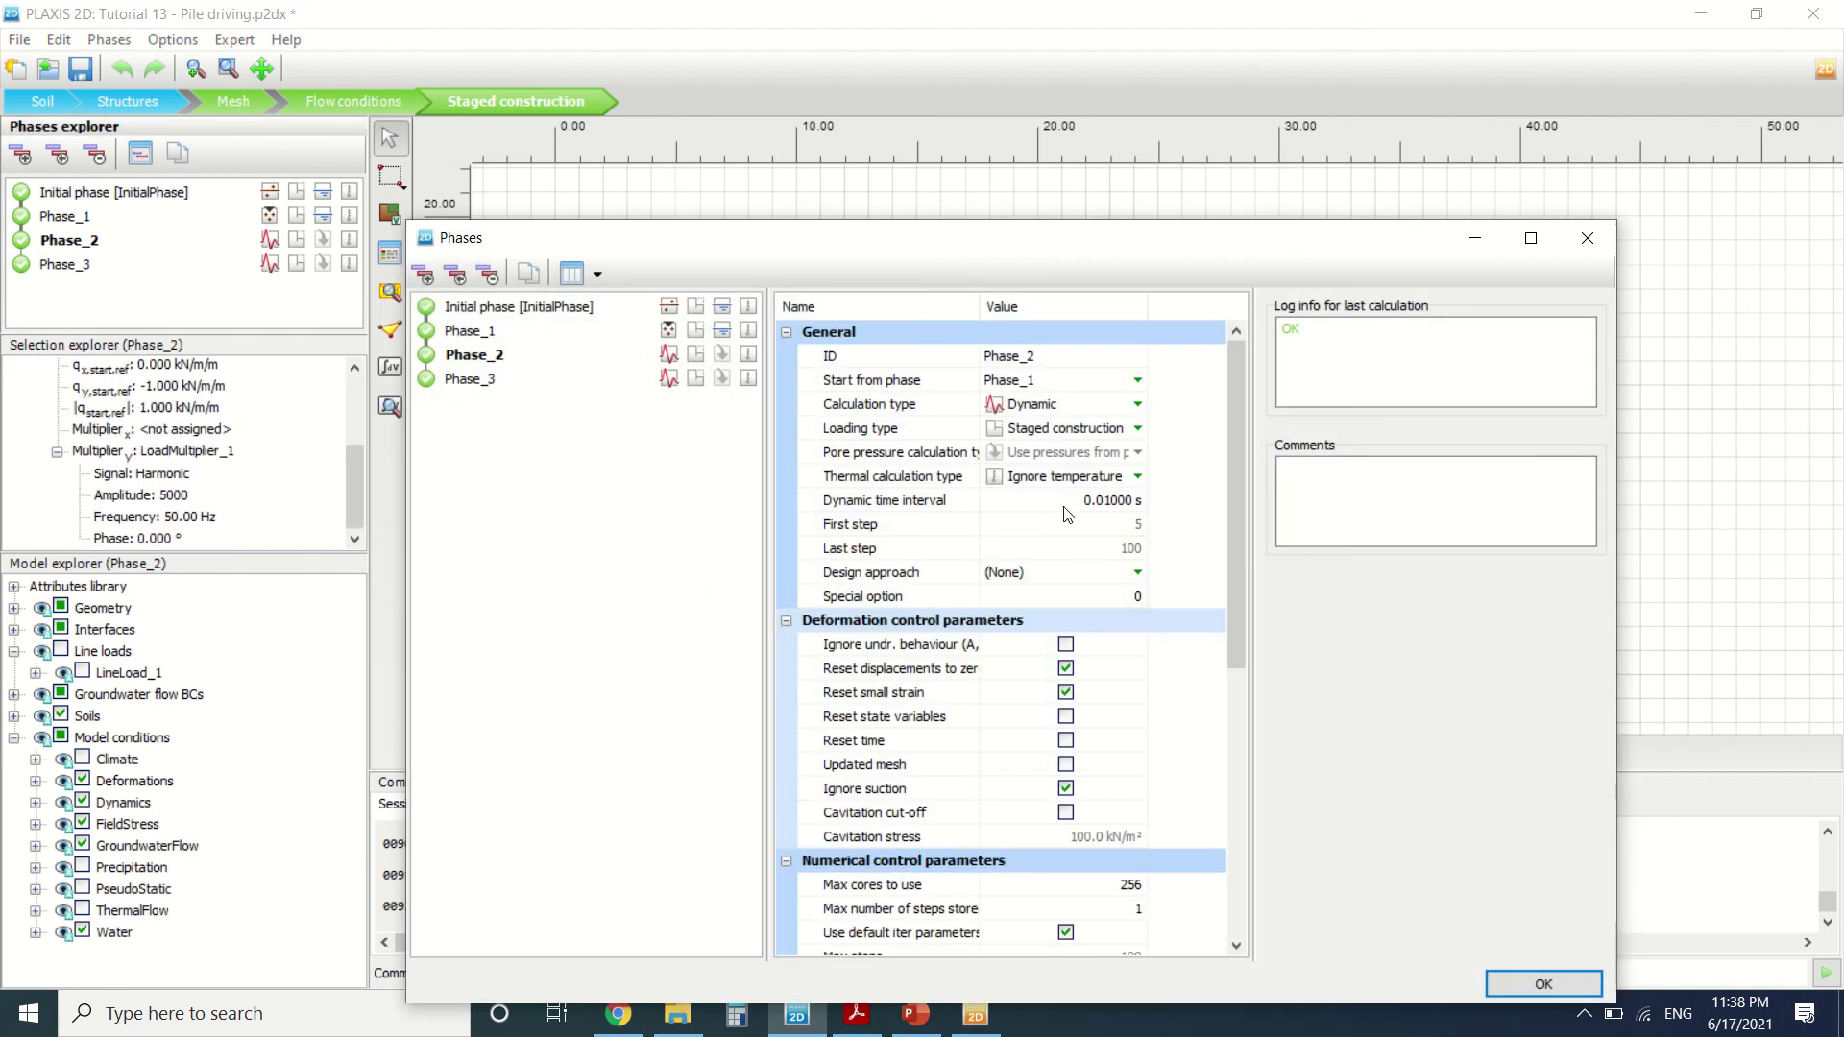
{"action": "left_click", "coordinate": [519, 376]}
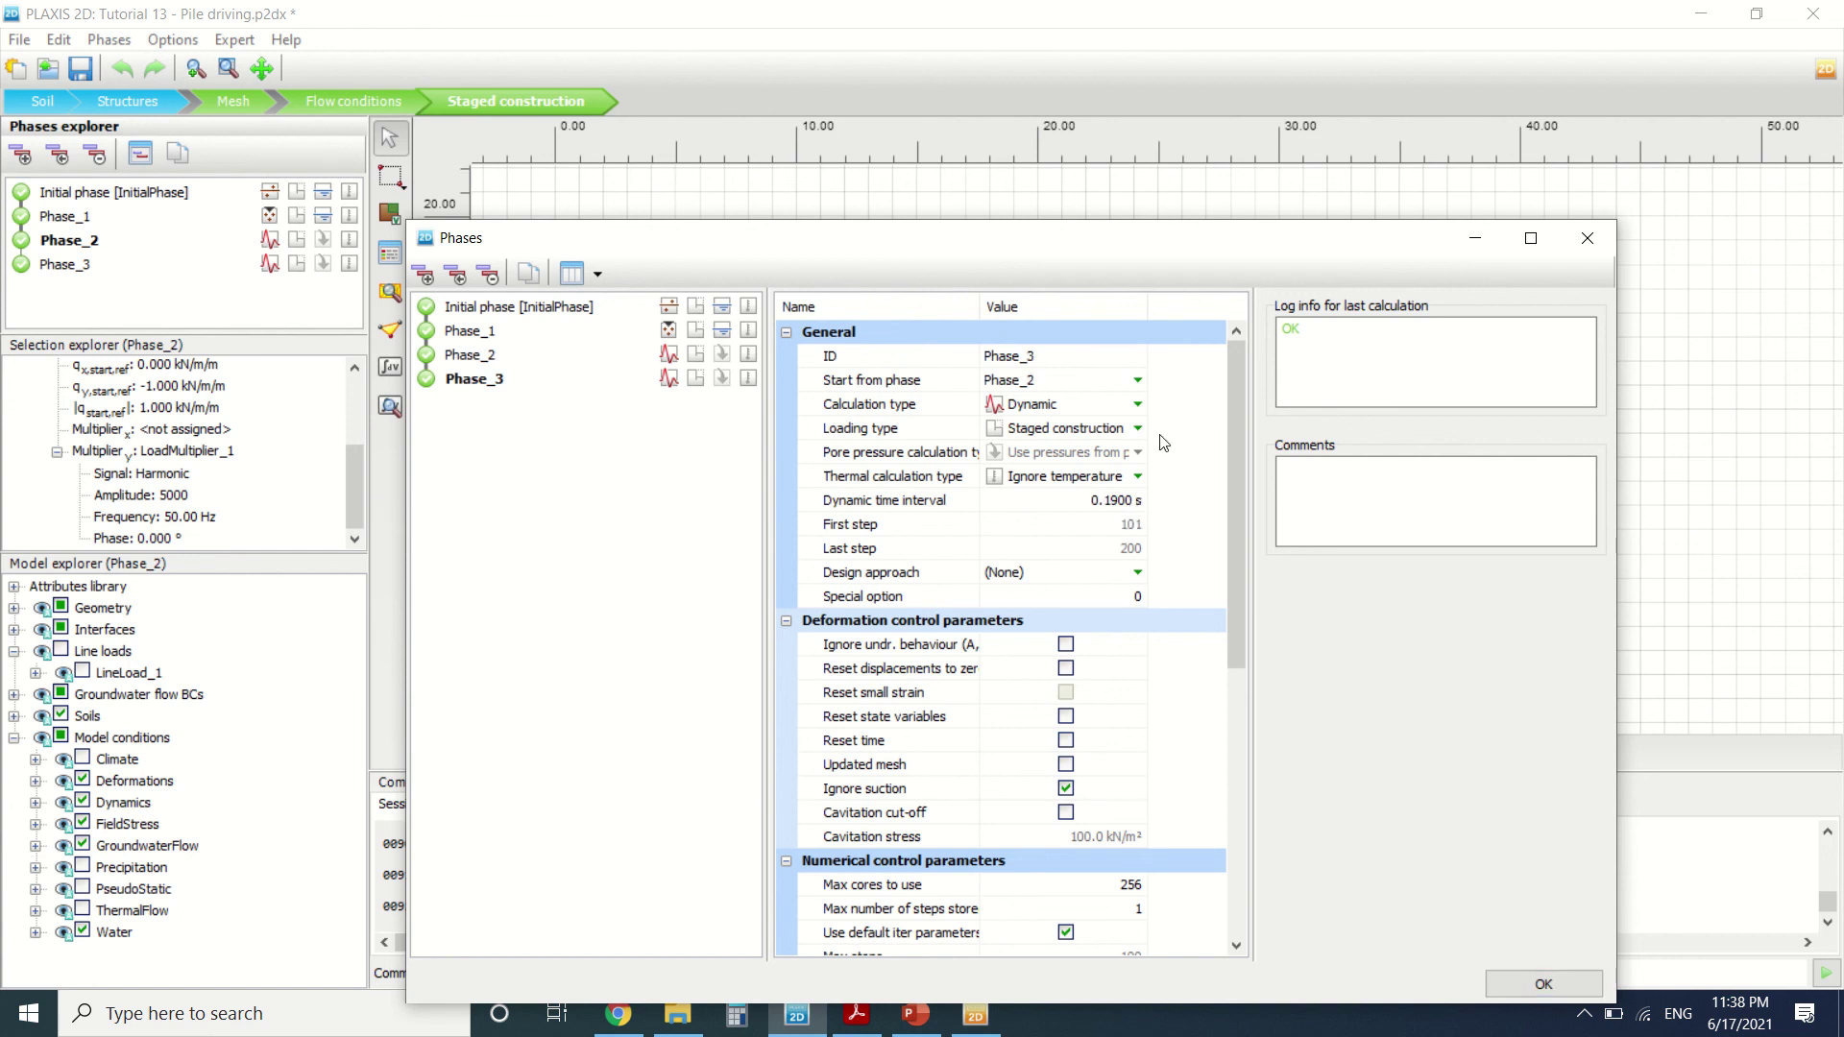
{"action": "left_click", "coordinate": [470, 353]}
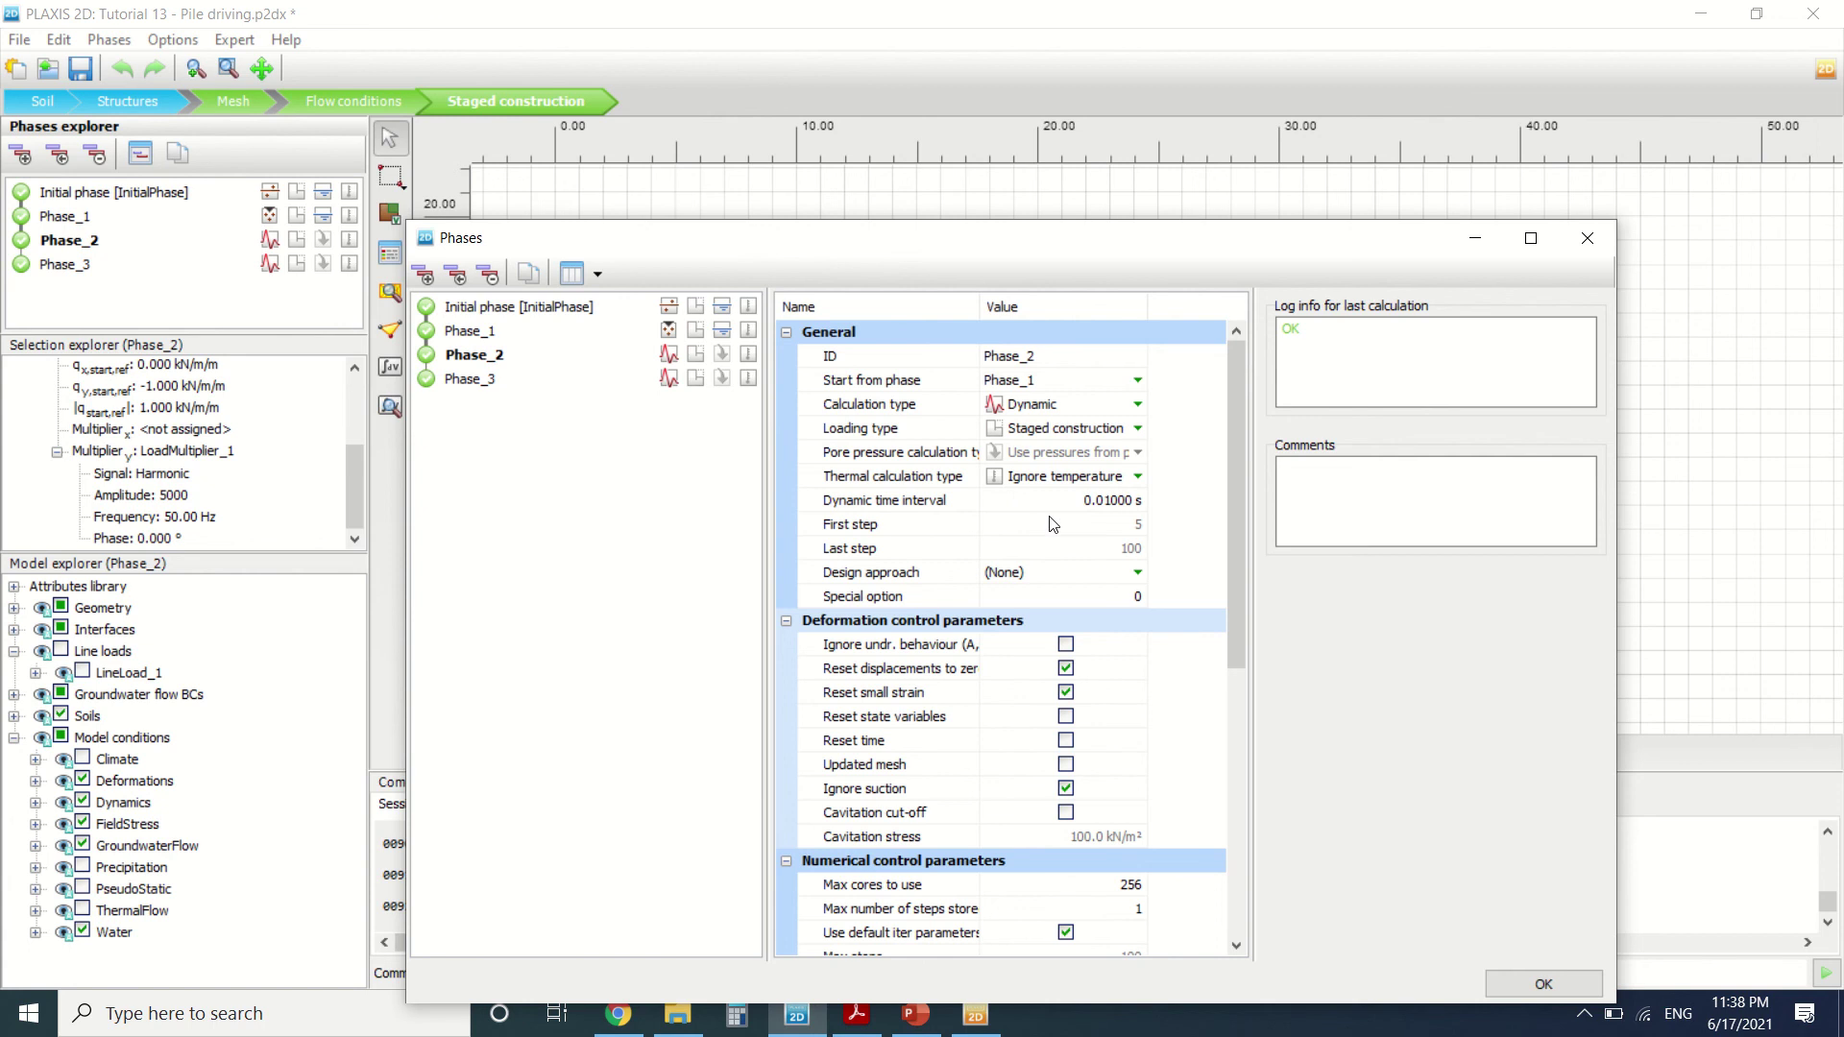
{"action": "left_click", "coordinate": [1586, 237]}
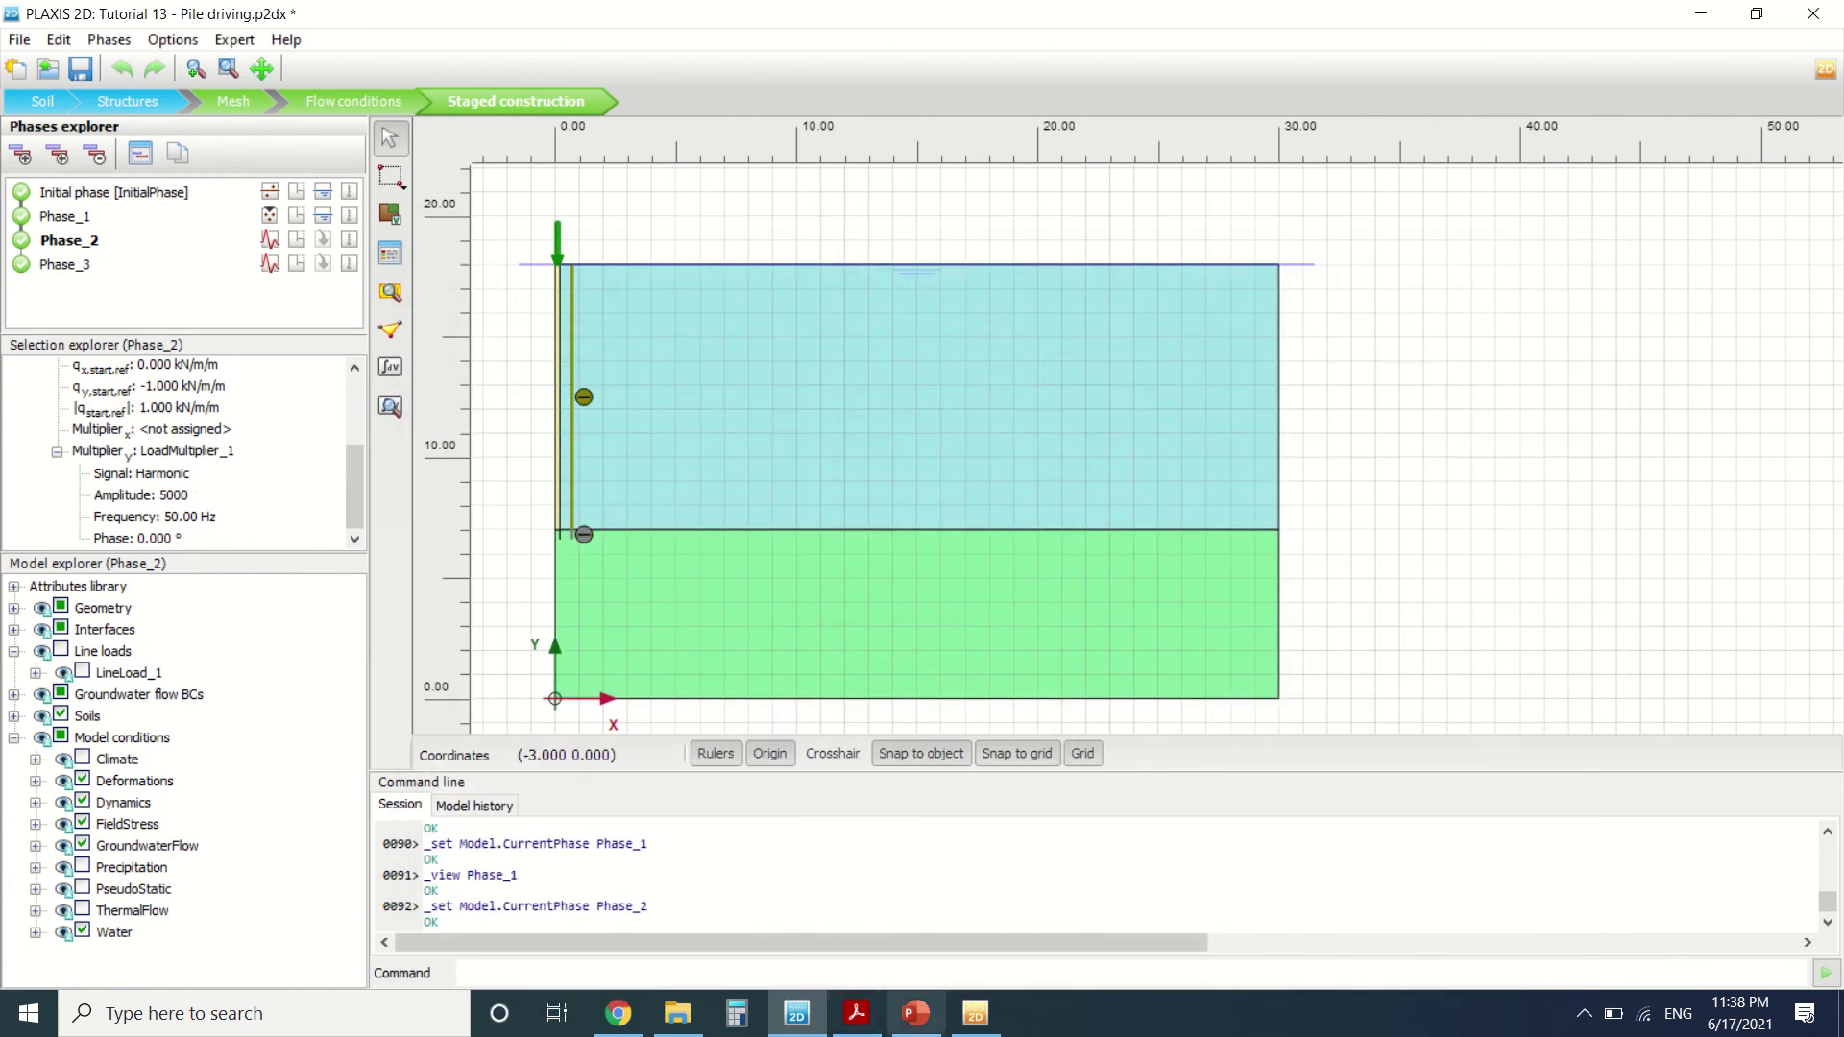
Close the Output displacement chart, answering No to saving Chart 1.
{"action": "left_click", "coordinate": [976, 1013]}
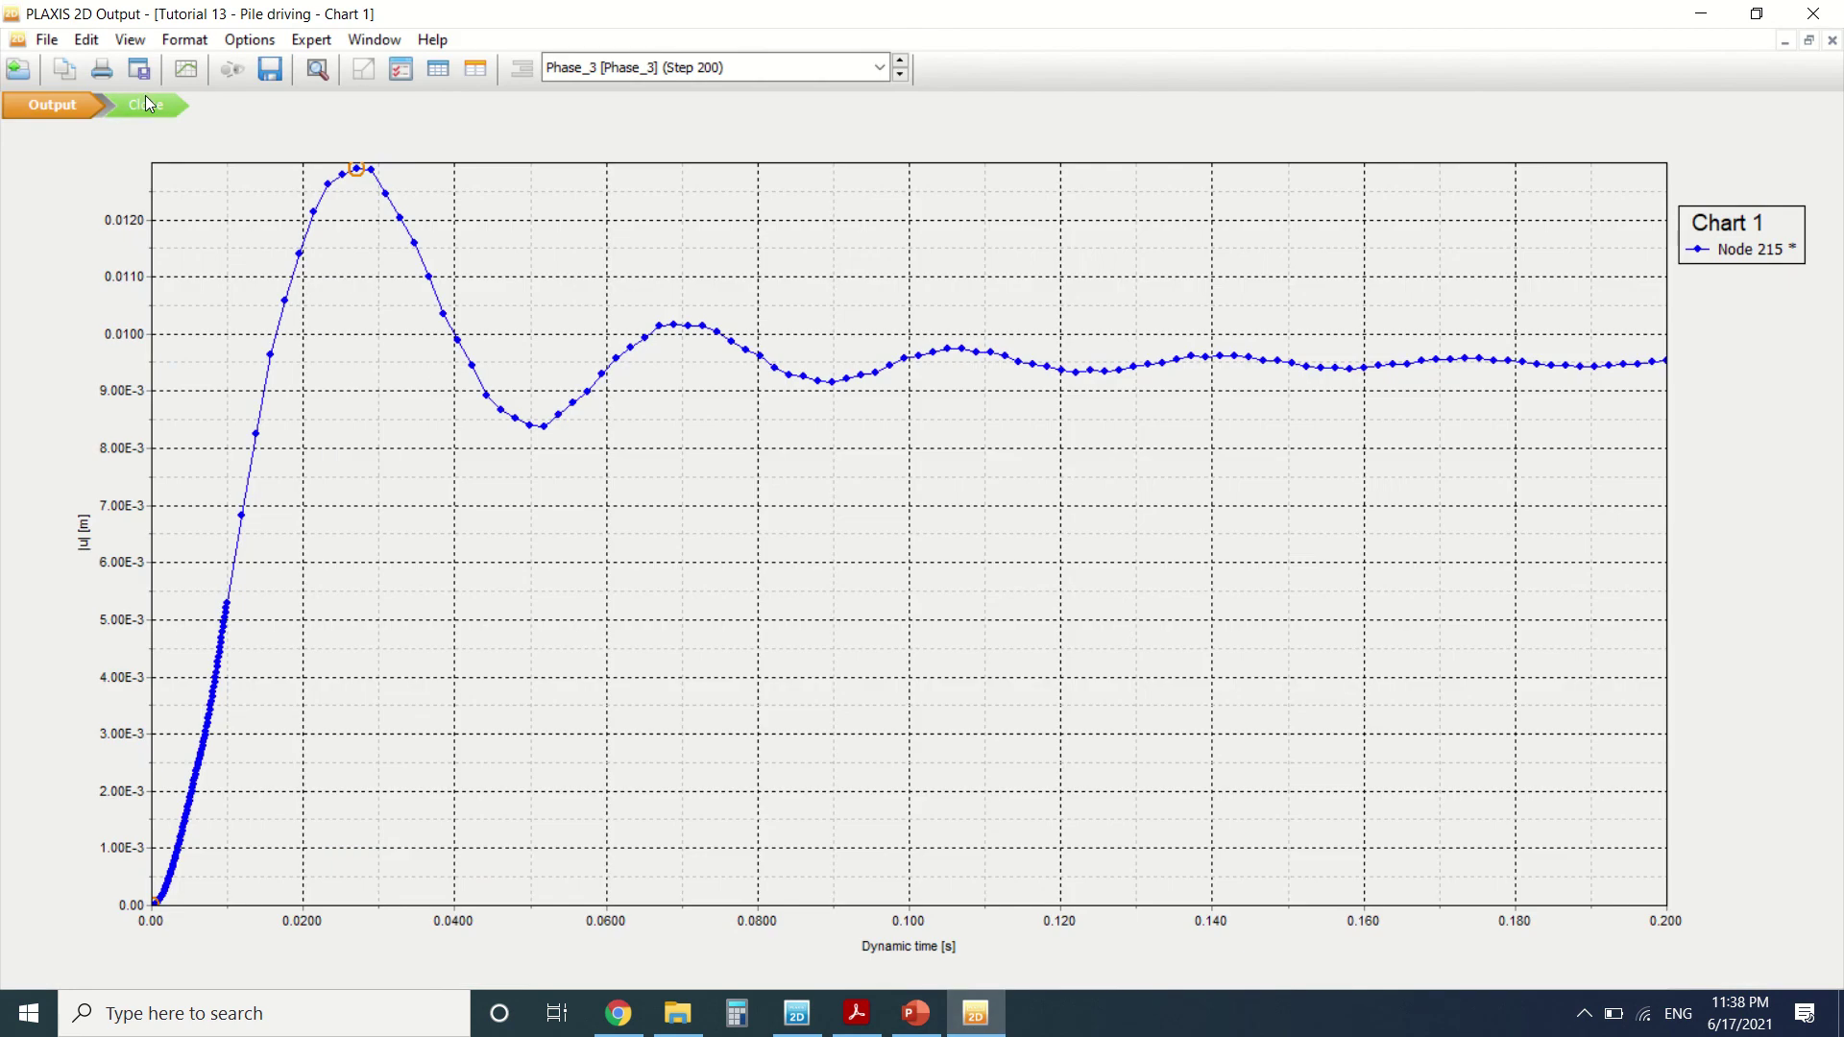
{"action": "left_click", "coordinate": [146, 100]}
{"action": "left_click", "coordinate": [1052, 586]}
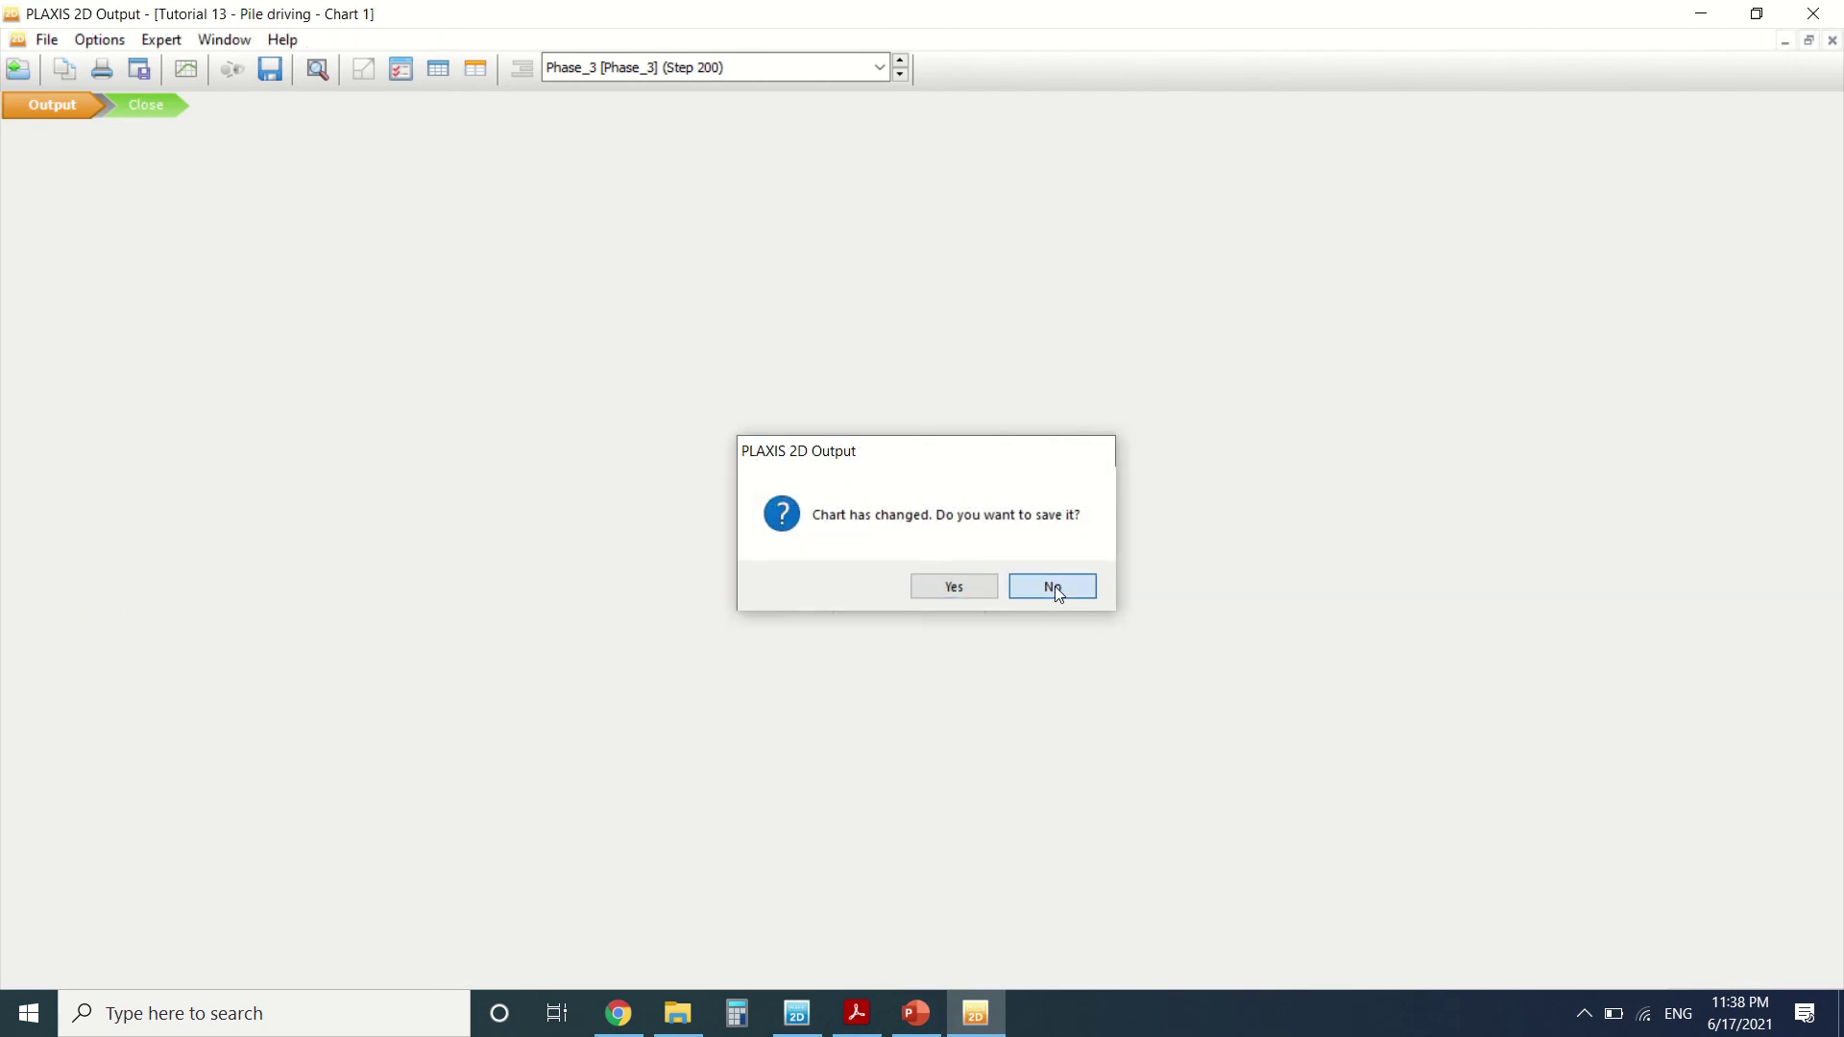